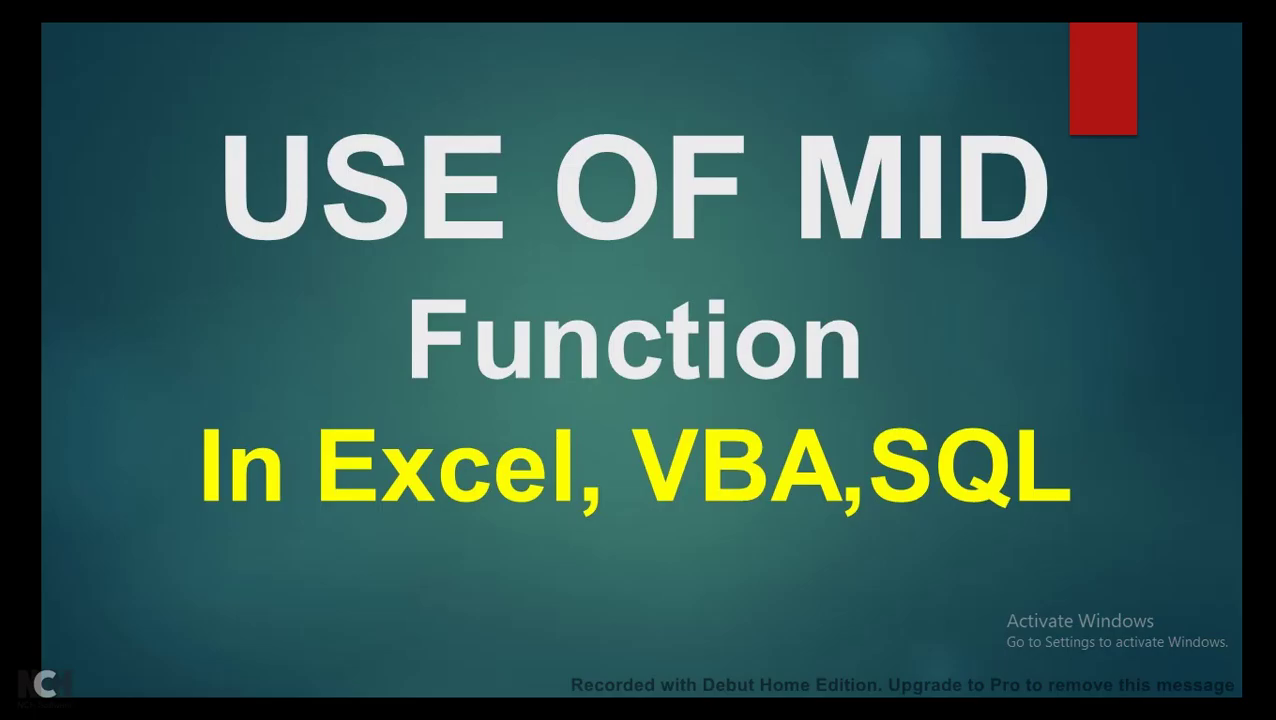
- Switch from the USE OF MID Function title slide to the YouTube video and highlight its title
{"action": "key", "text": "alt+Tab"}
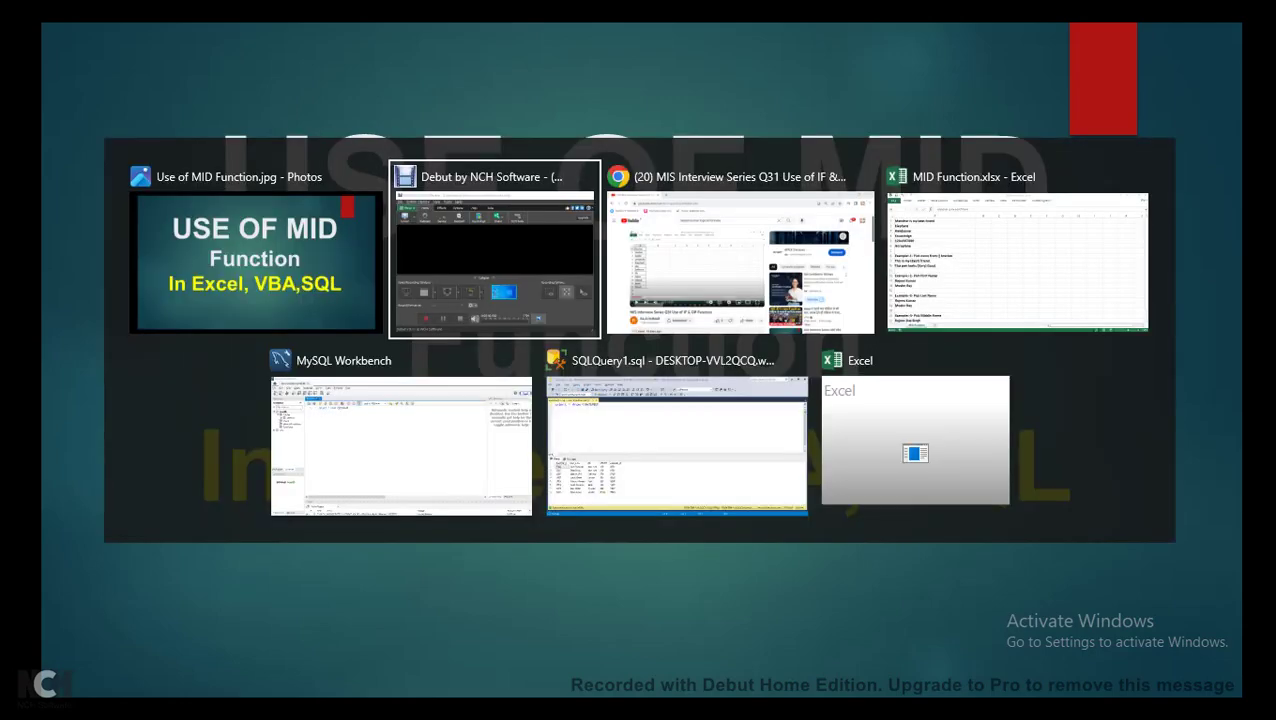
{"action": "key", "text": "Tab"}
{"action": "scroll", "coordinate": [640, 415], "scroll_direction": "down", "scroll_amount": 2}
{"action": "scroll", "coordinate": [640, 415], "scroll_direction": "up", "scroll_amount": 2}
{"action": "mouse_move", "coordinate": [110, 579]}
{"action": "left_mouse_down"}
{"action": "mouse_move", "coordinate": [502, 579]}
{"action": "mouse_move", "coordinate": [550, 619]}
{"action": "left_mouse_up"}
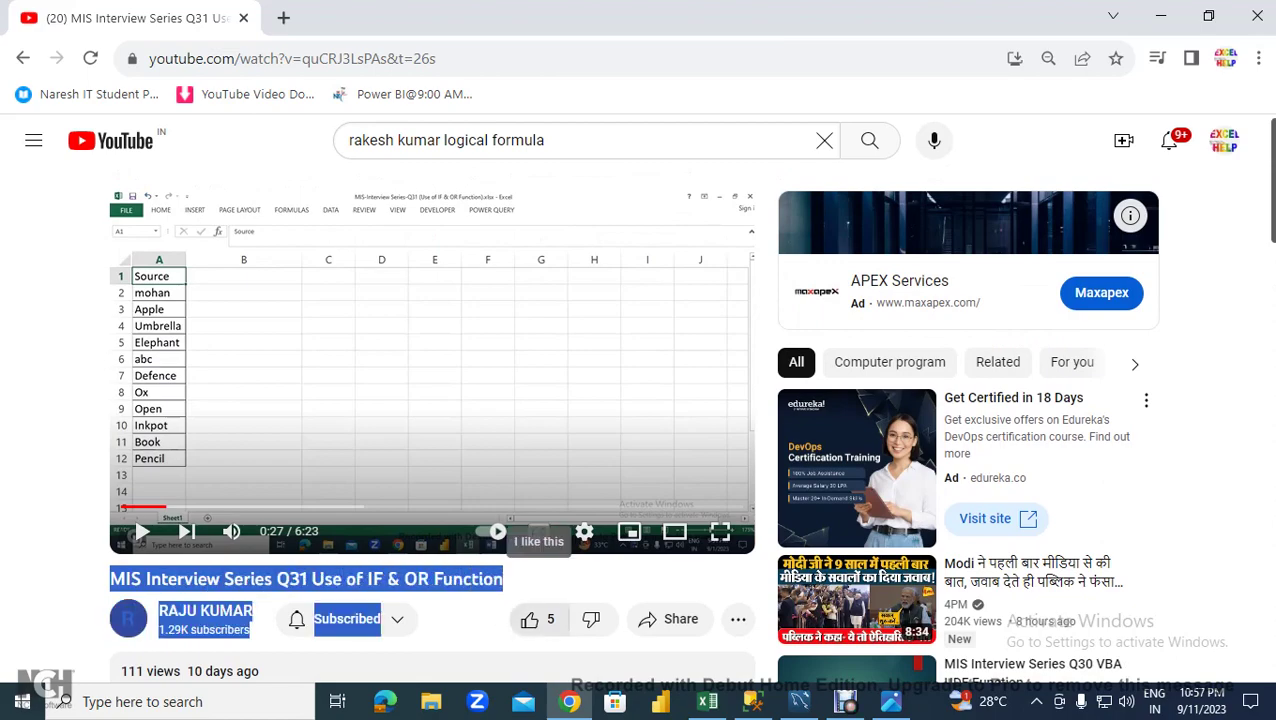
- Highlight the 'Please make video on MID function' comment, then bring up MID Function.xlsx
{"action": "scroll", "coordinate": [535, 615], "scroll_direction": "down", "scroll_amount": 6}
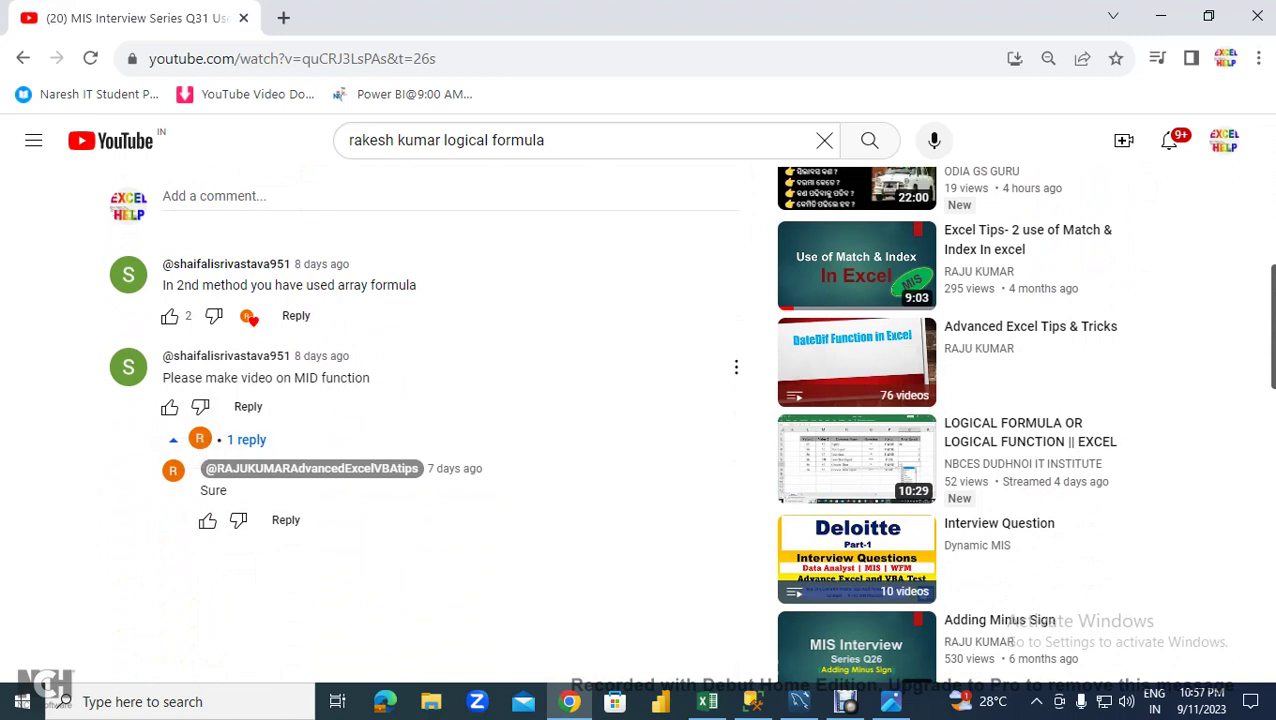
{"action": "left_click_drag", "start_coordinate": [162, 378], "coordinate": [370, 378]}
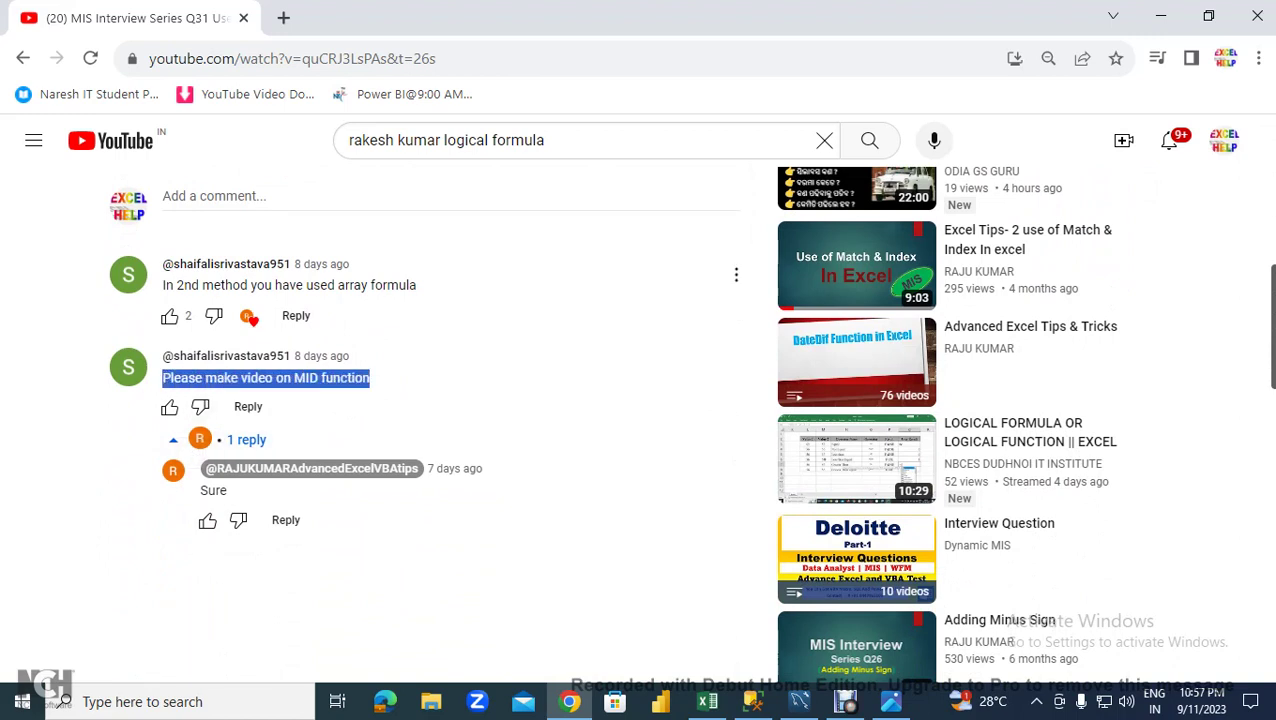
{"action": "key", "text": "alt+Tab"}
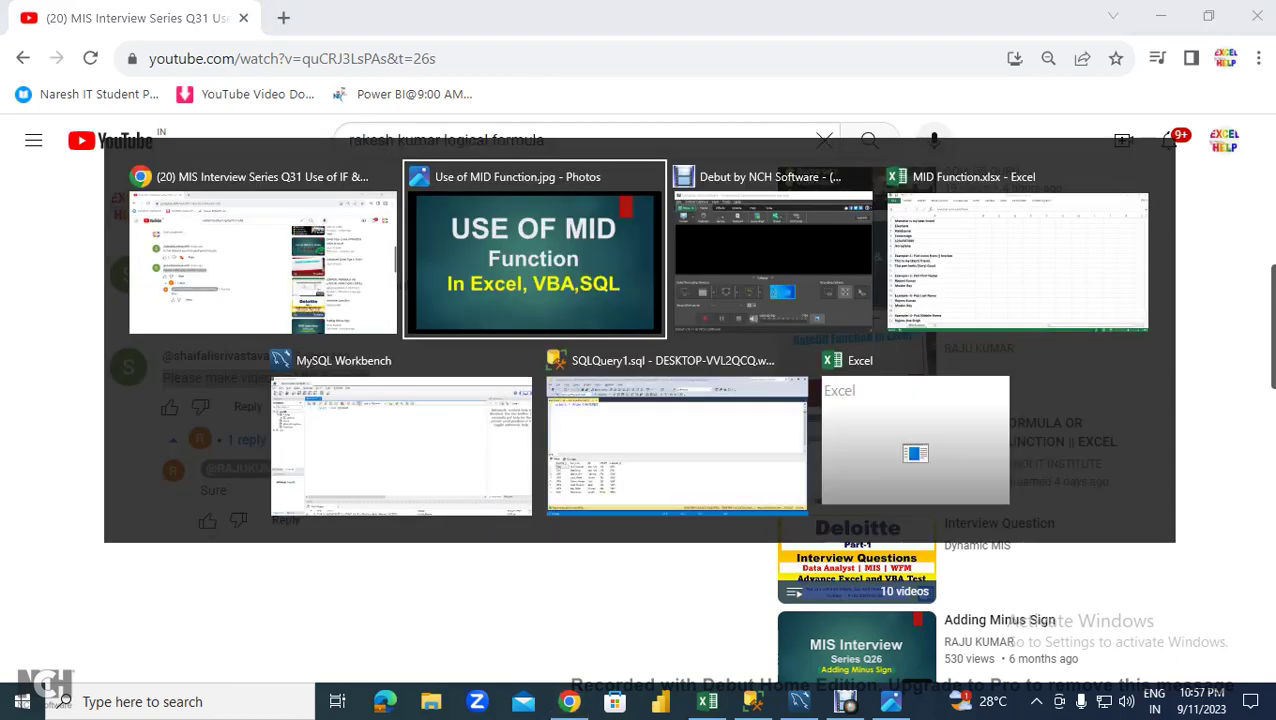
{"action": "key", "text": "alt+Tab"}
{"action": "key", "text": "alt+Tab"}
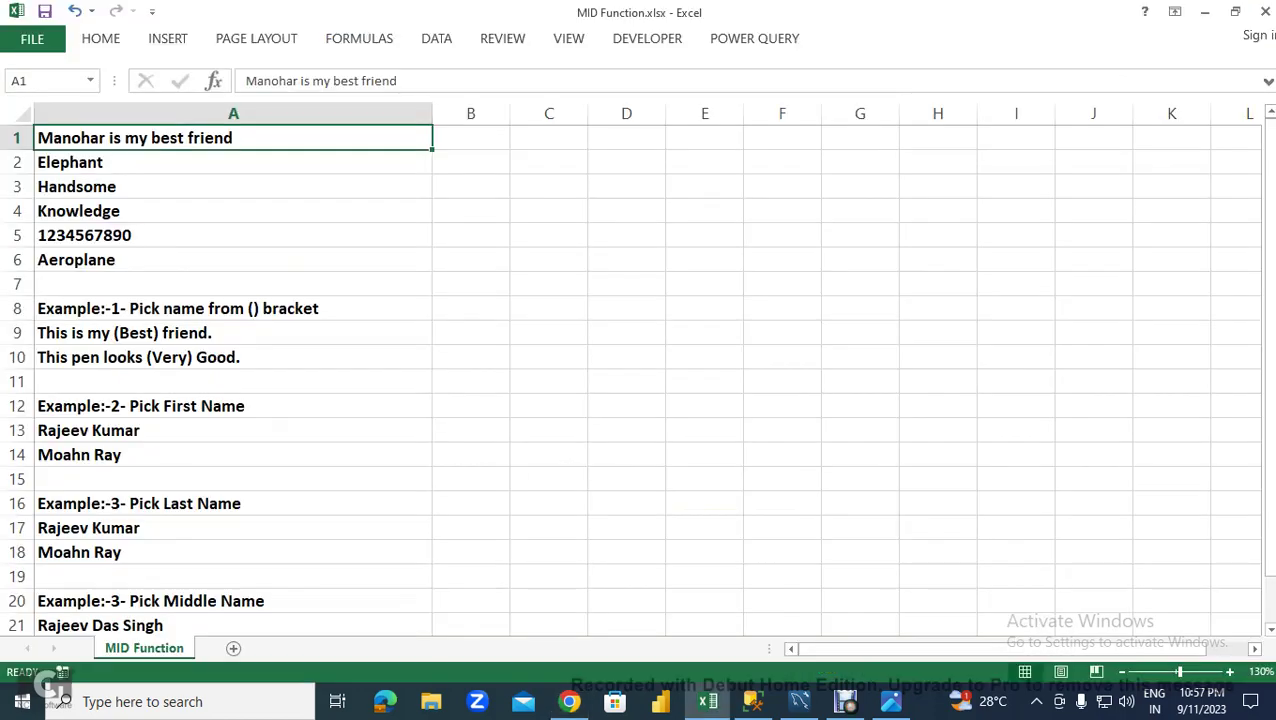
- Point out the column A entries, then enter a MID label in C1 and delete it
{"action": "left_click", "coordinate": [233, 211]}
{"action": "left_click", "coordinate": [233, 162]}
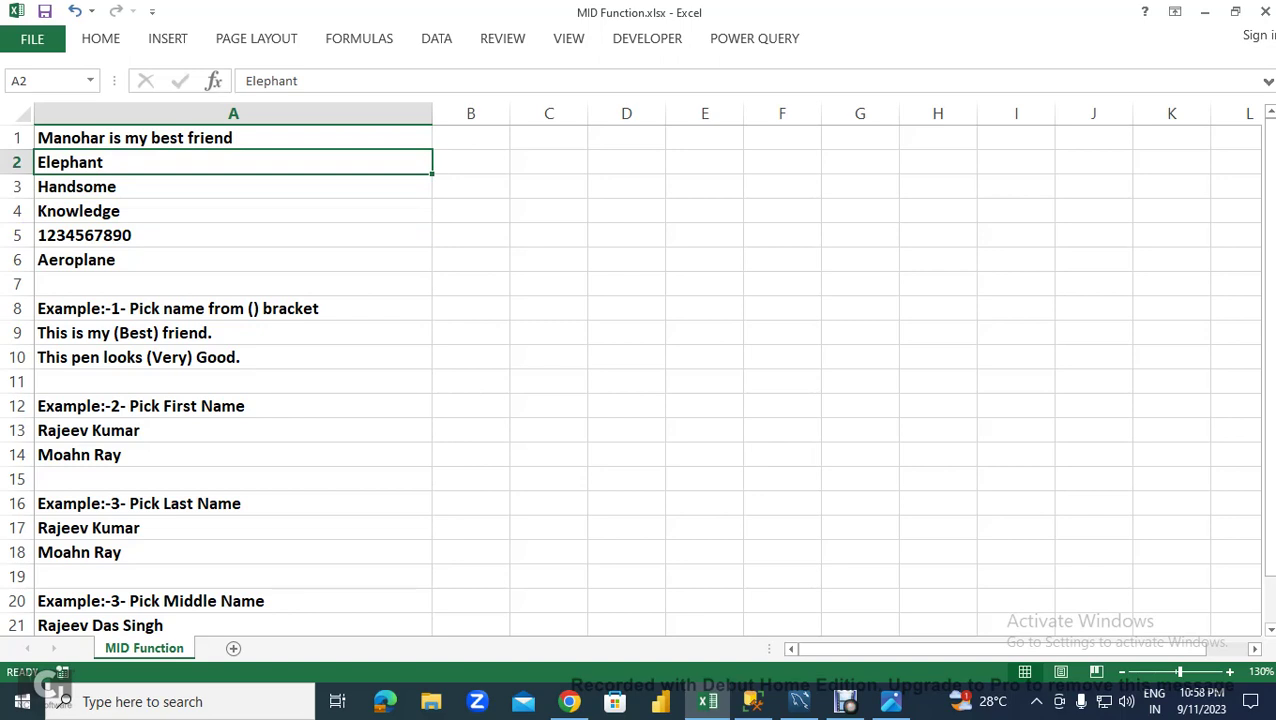
{"action": "left_click", "coordinate": [471, 138]}
{"action": "left_click", "coordinate": [549, 138]}
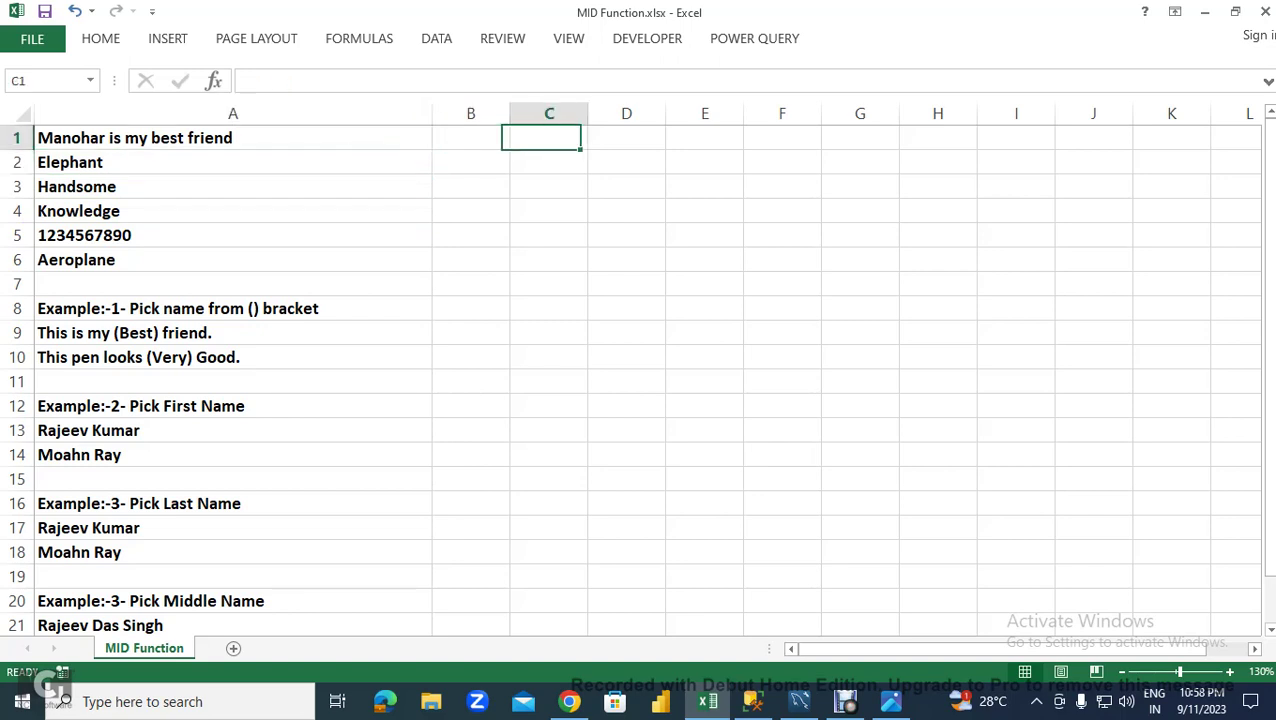
{"action": "type", "text": "mid"}
{"action": "key", "text": "BackSpace"}
{"action": "key", "text": "BackSpace"}
{"action": "key", "text": "BackSpace"}
{"action": "type", "text": "MID"}
{"action": "key", "text": "Return"}
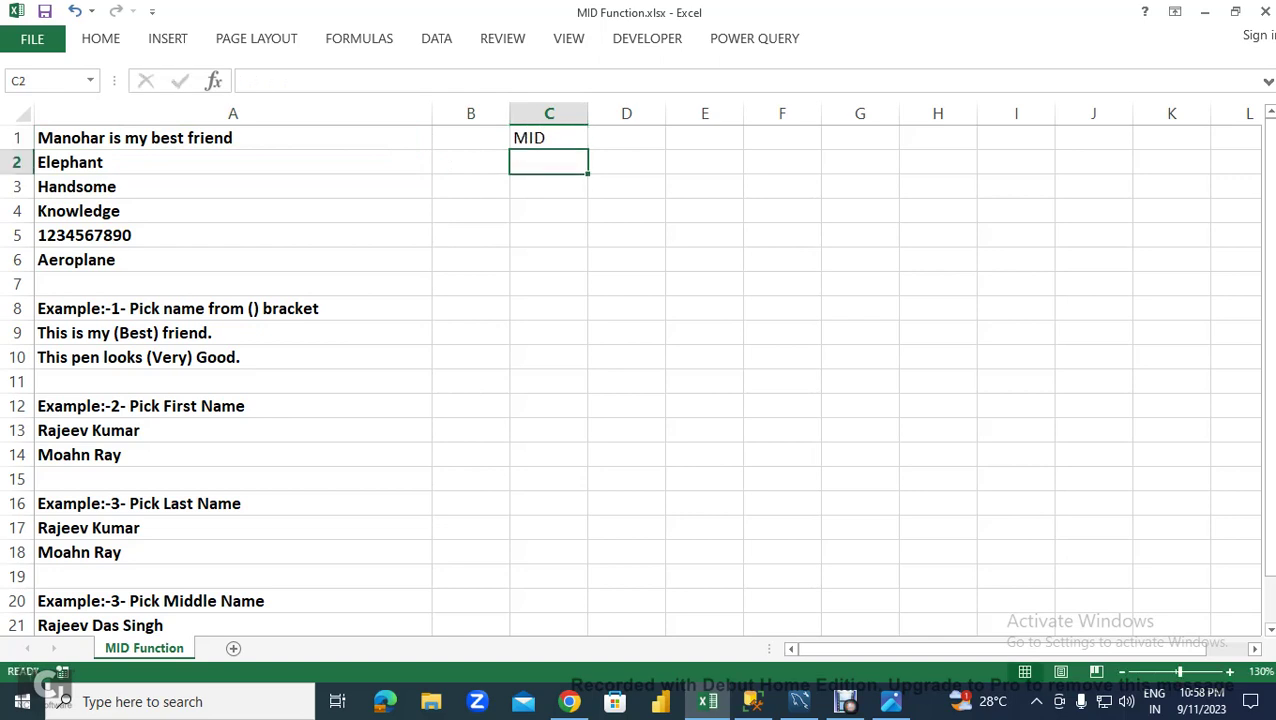
{"action": "key", "text": "Up"}
{"action": "key", "text": "Delete"}
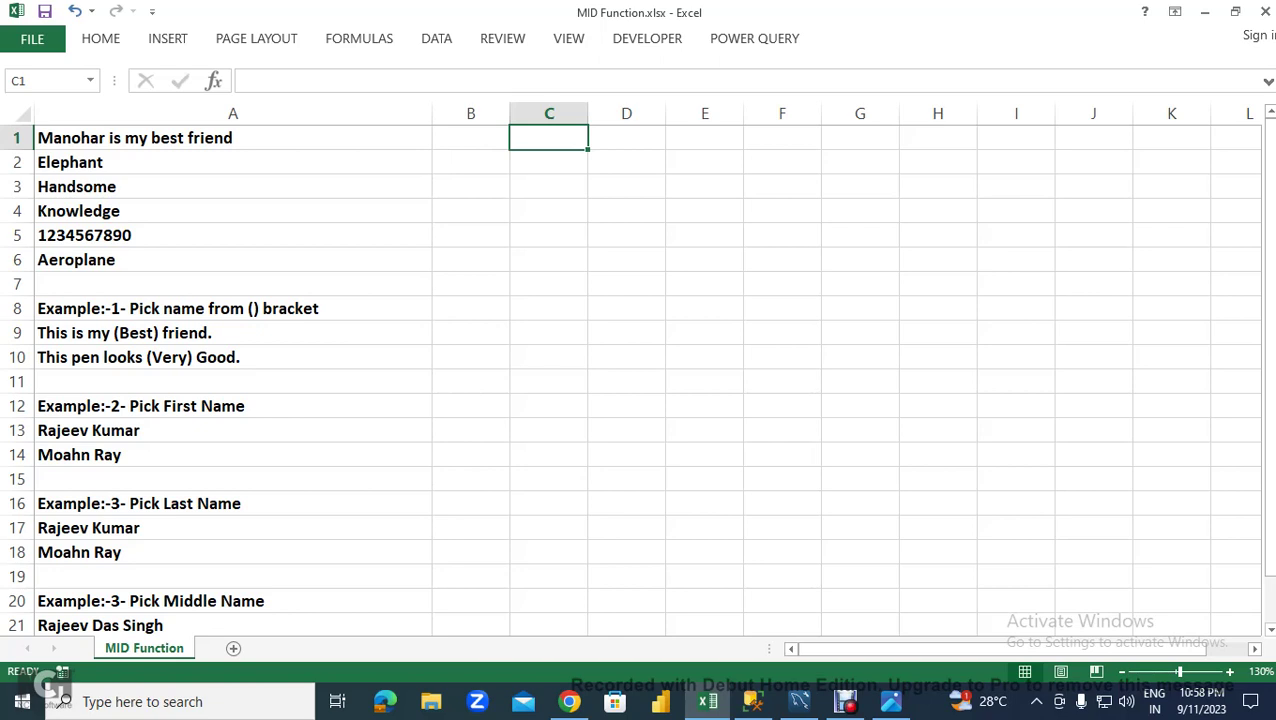
- Enter COMPUTER in C2 and =LEN(C2) in E2, returning 8, then begin a MID formula in C3
{"action": "left_click", "coordinate": [548, 162]}
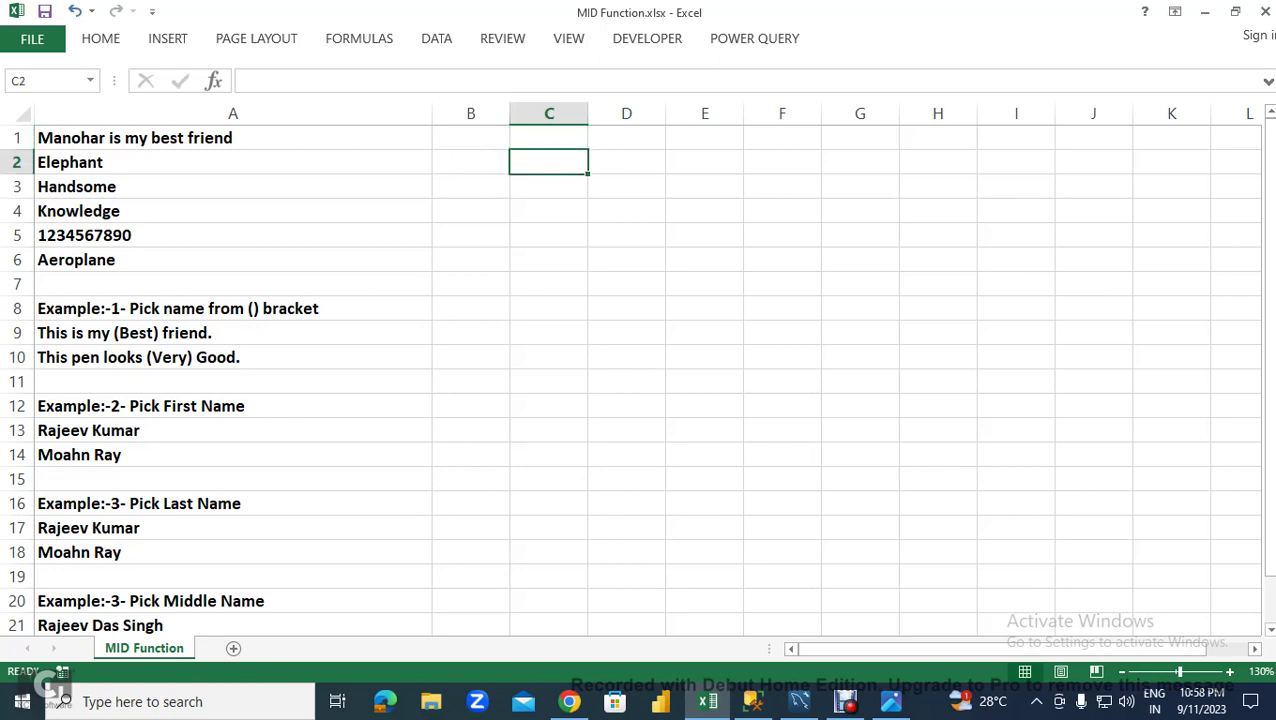
{"action": "type", "text": "COMPUTER"}
{"action": "key", "text": "Return"}
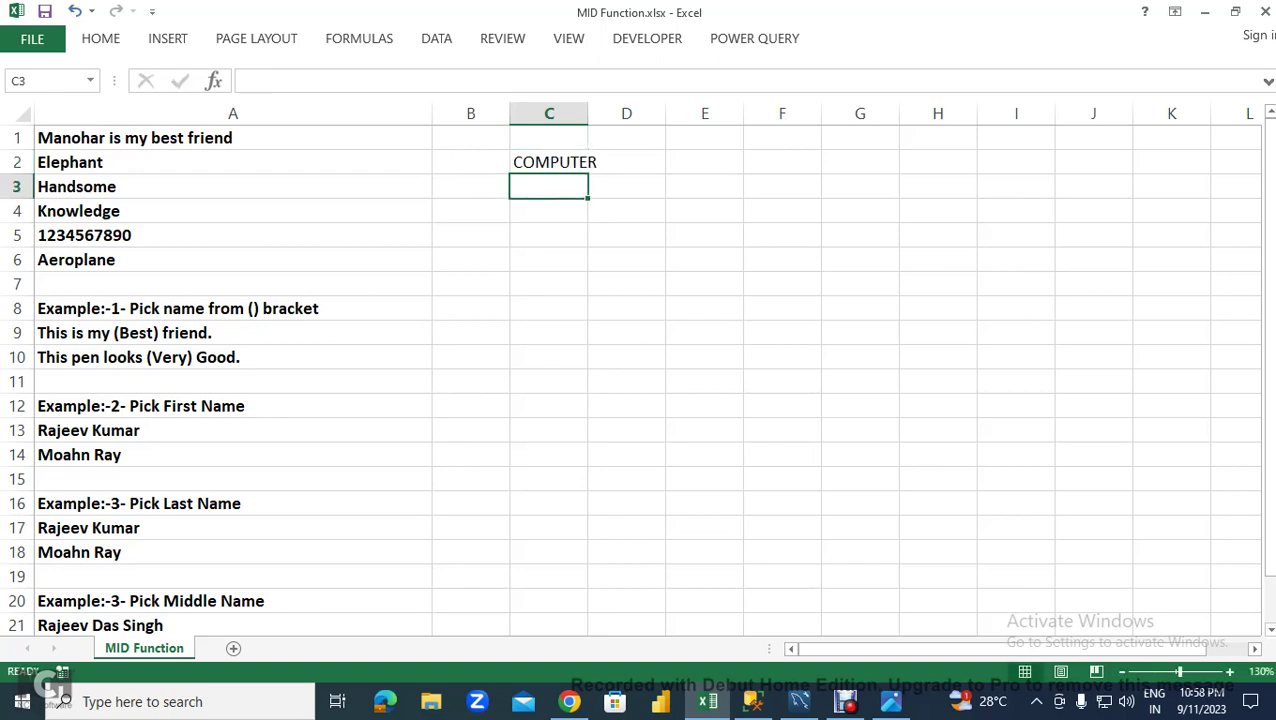
{"action": "left_click", "coordinate": [704, 162]}
{"action": "type", "text": "="}
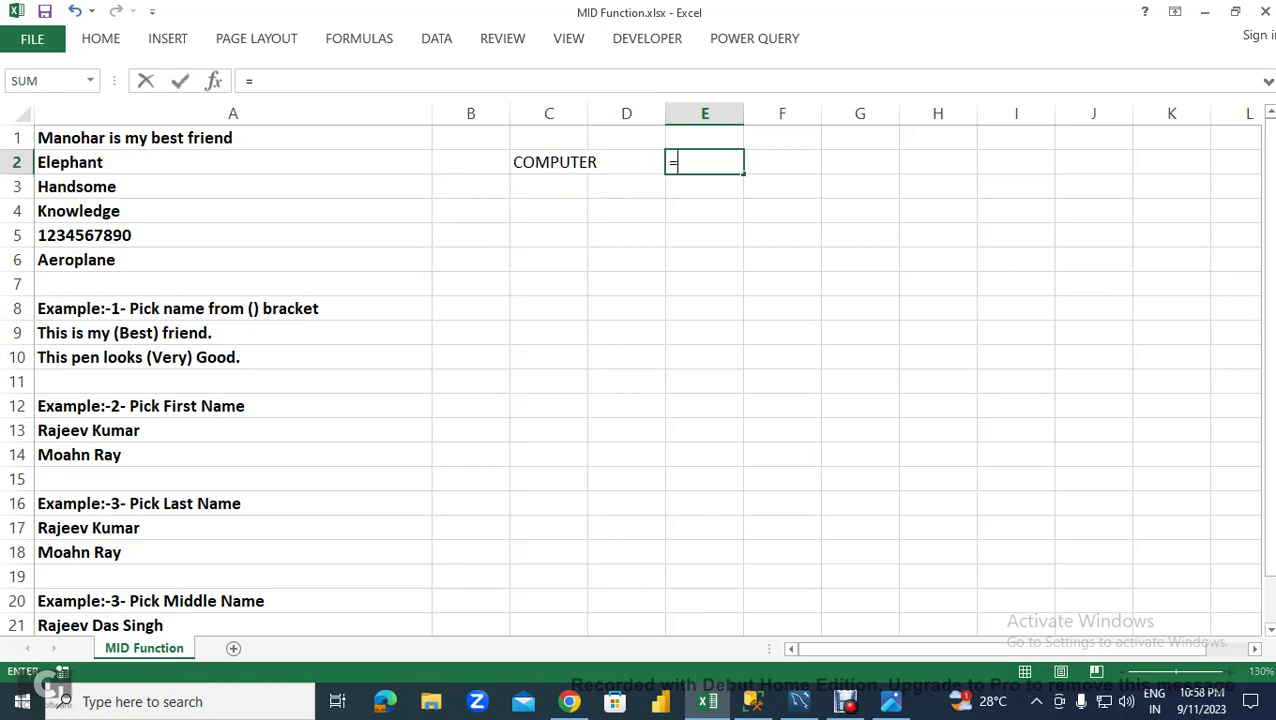
{"action": "type", "text": "LEN("}
{"action": "left_click", "coordinate": [549, 162]}
{"action": "key", "text": "Return"}
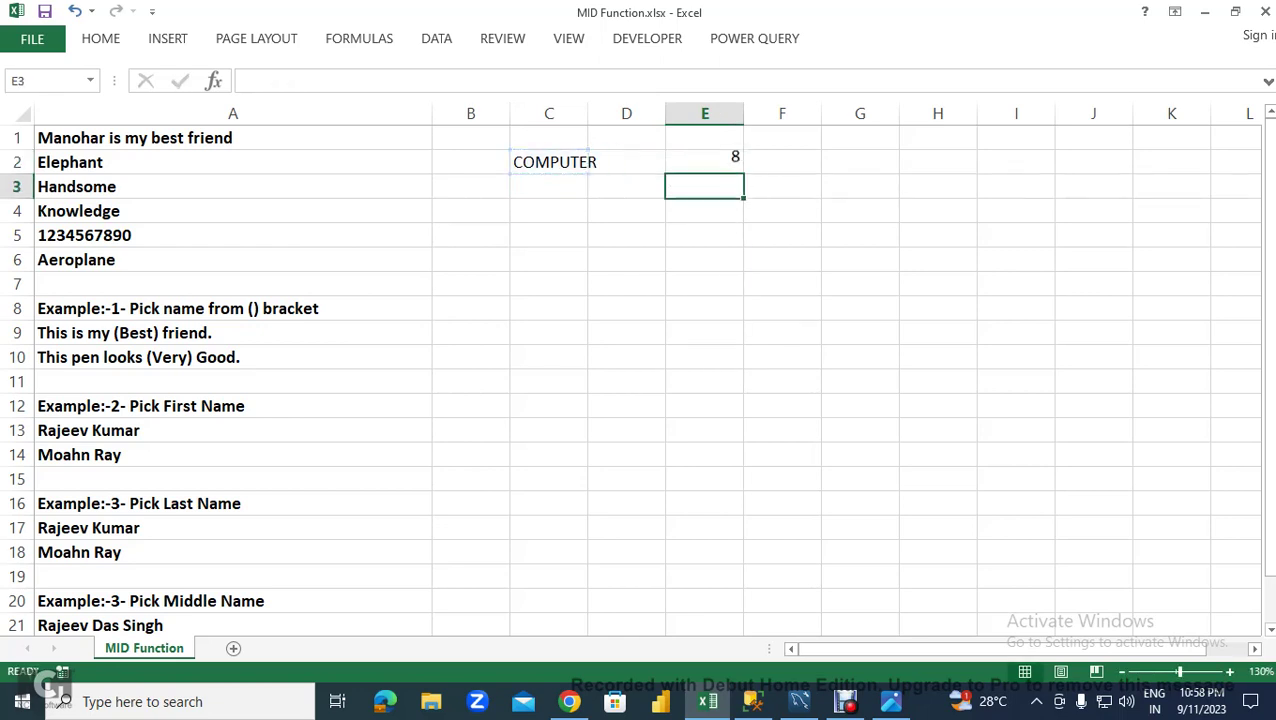
{"action": "key", "text": "Left"}
{"action": "key", "text": "Left"}
{"action": "type", "text": "="}
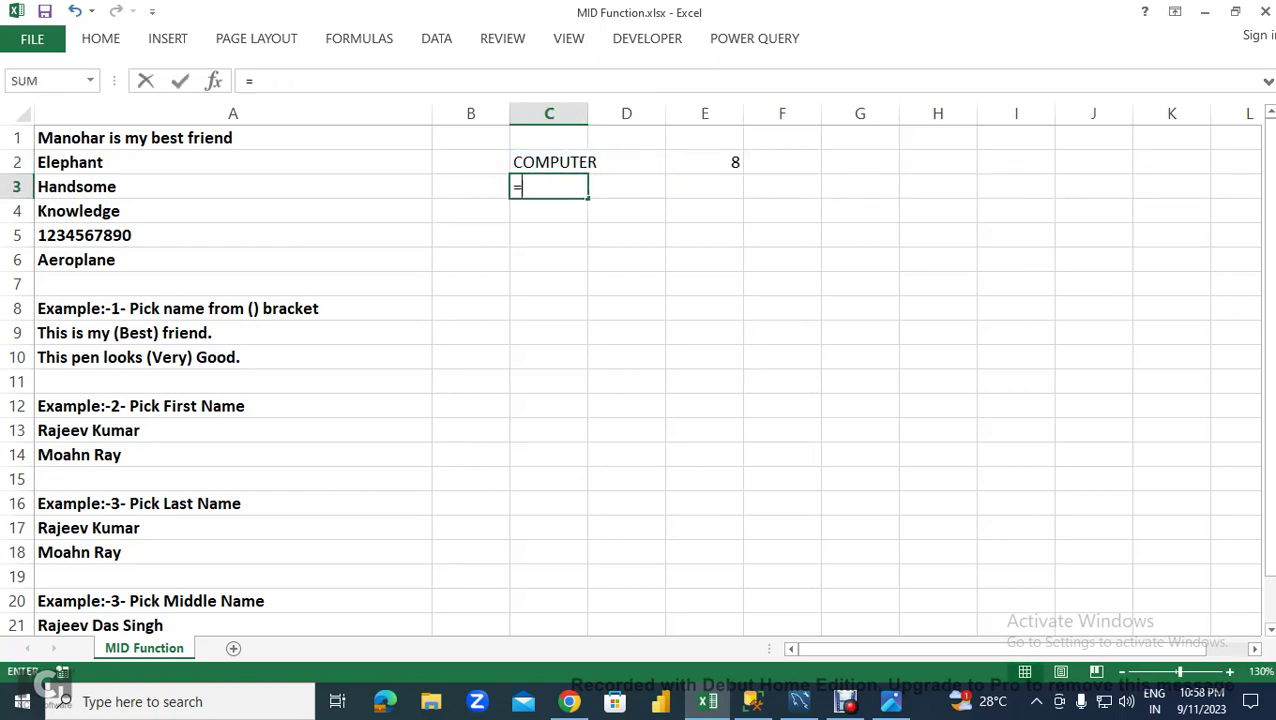
{"action": "type", "text": "MID("}
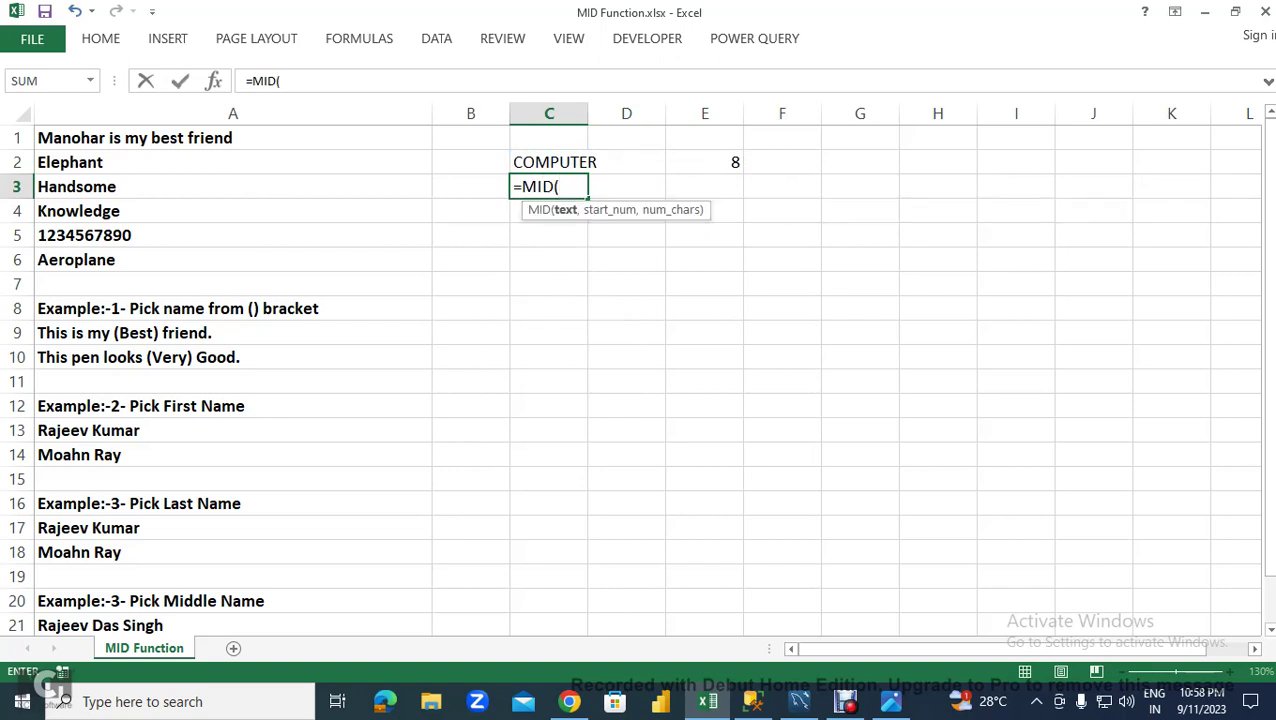
- Complete =MID(C2,2,3) in C3 so it extracts OMP from COMPUTER
{"action": "left_click", "coordinate": [549, 162]}
{"action": "type", "text": ",2,3"}
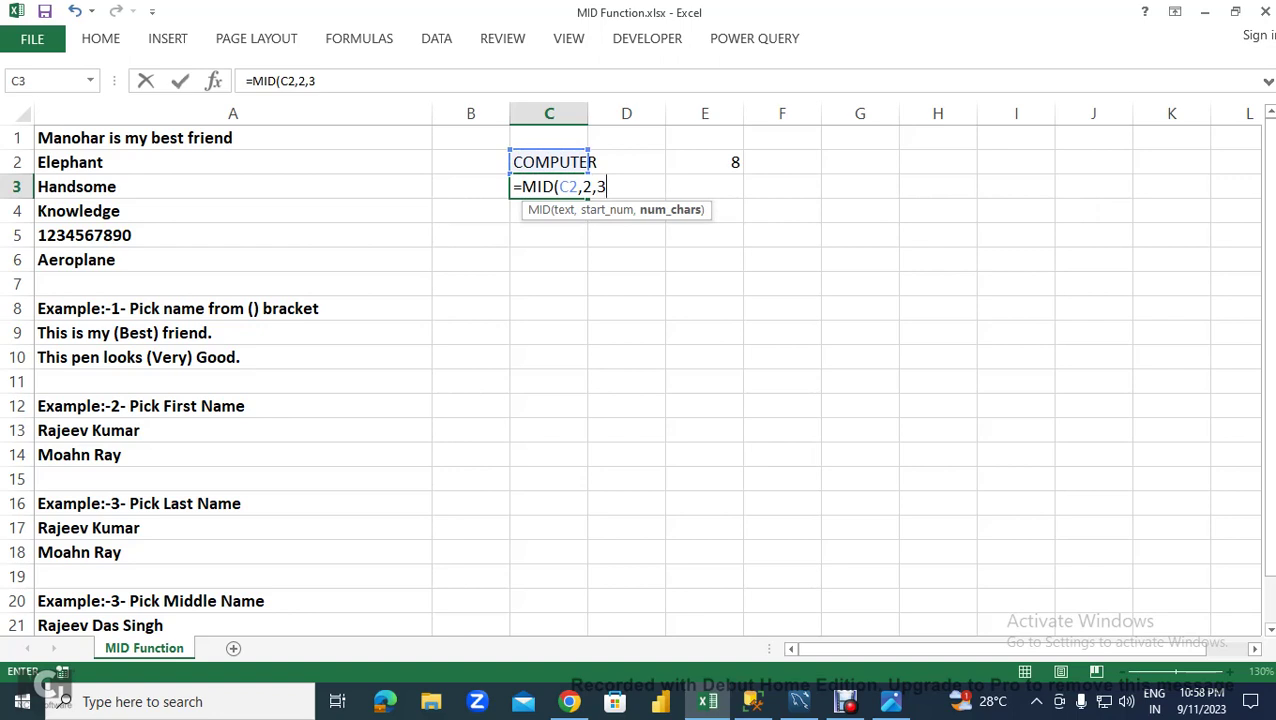
{"action": "key", "text": "BackSpace"}
{"action": "key", "text": "BackSpace"}
{"action": "key", "text": "BackSpace"}
{"action": "key", "text": "BackSpace"}
{"action": "key", "text": "BackSpace"}
{"action": "key", "text": "BackSpace"}
{"action": "key", "text": "BackSpace"}
{"action": "key", "text": "BackSpace"}
{"action": "key", "text": "BackSpace"}
{"action": "key", "text": "BackSpace"}
{"action": "type", "text": "=MID"}
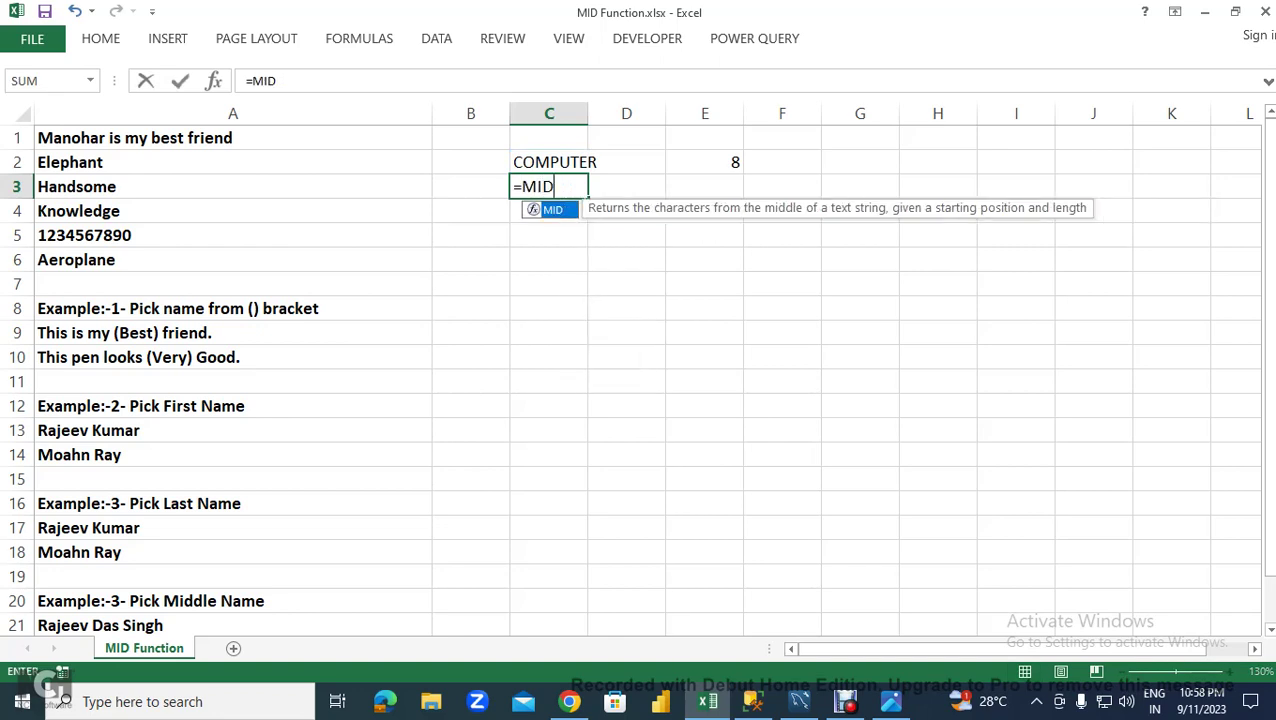
{"action": "type", "text": "("}
{"action": "key", "text": "Up"}
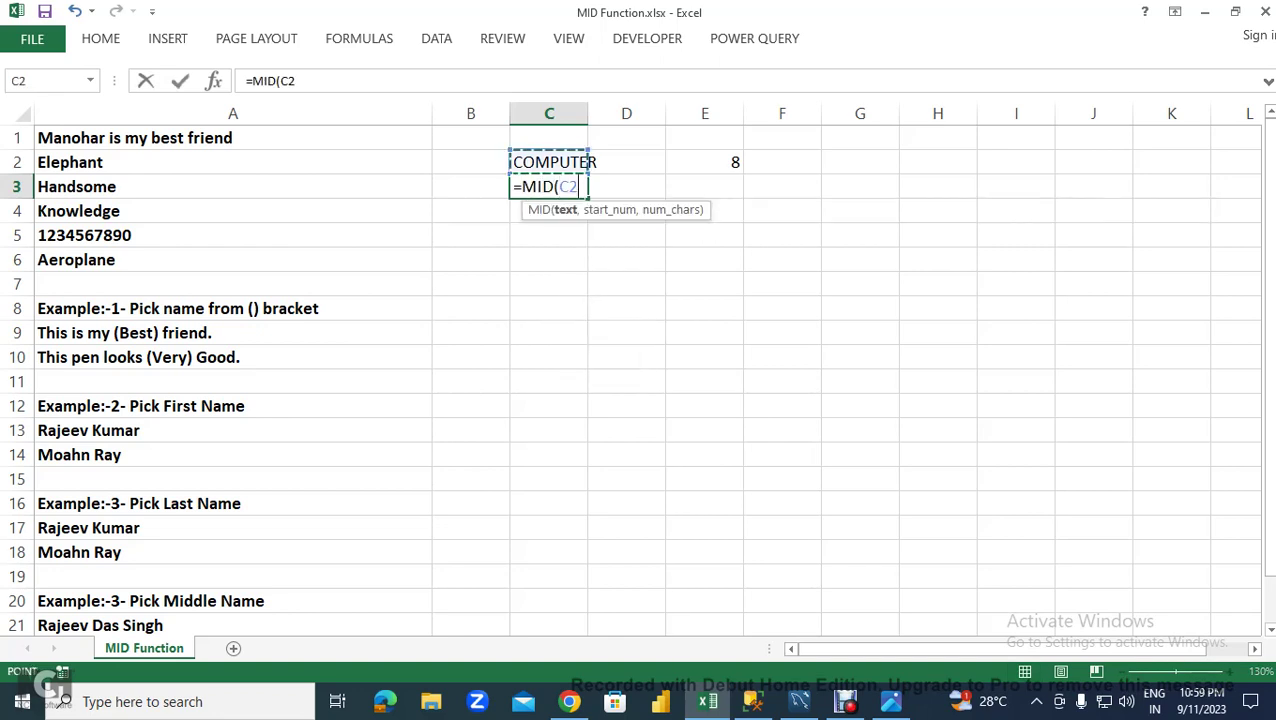
{"action": "type", "text": ","}
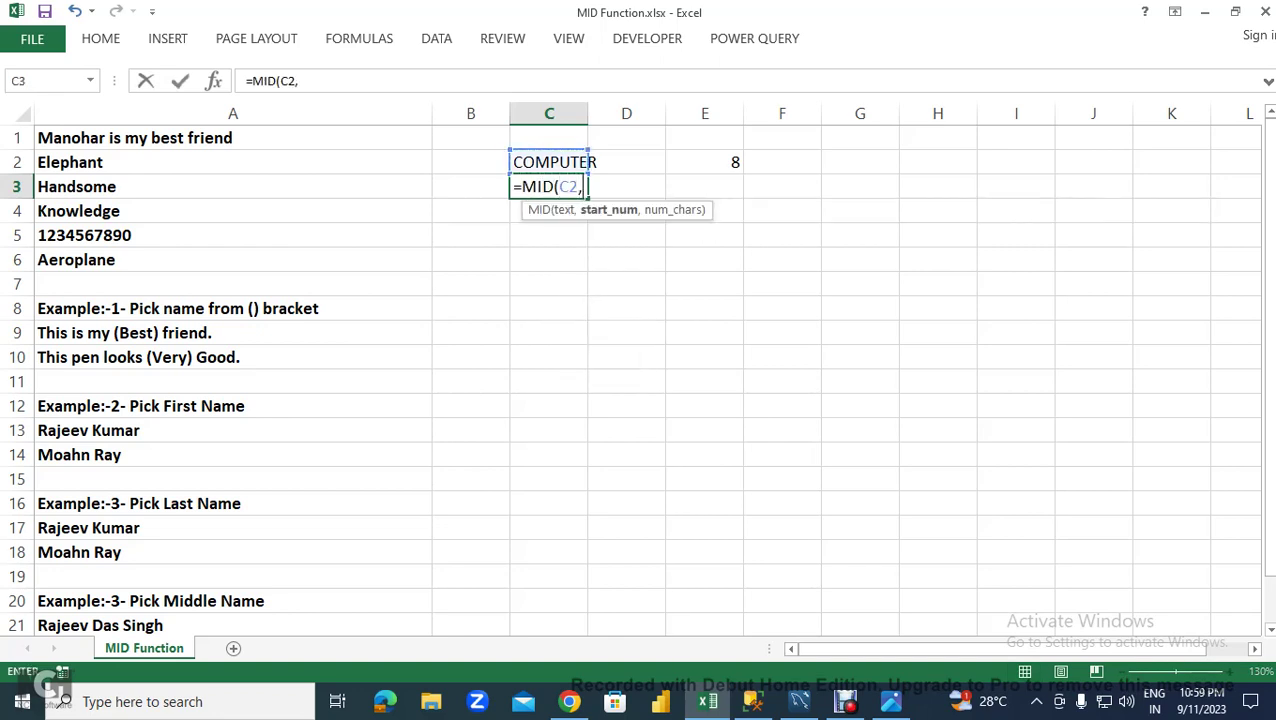
{"action": "type", "text": "2"}
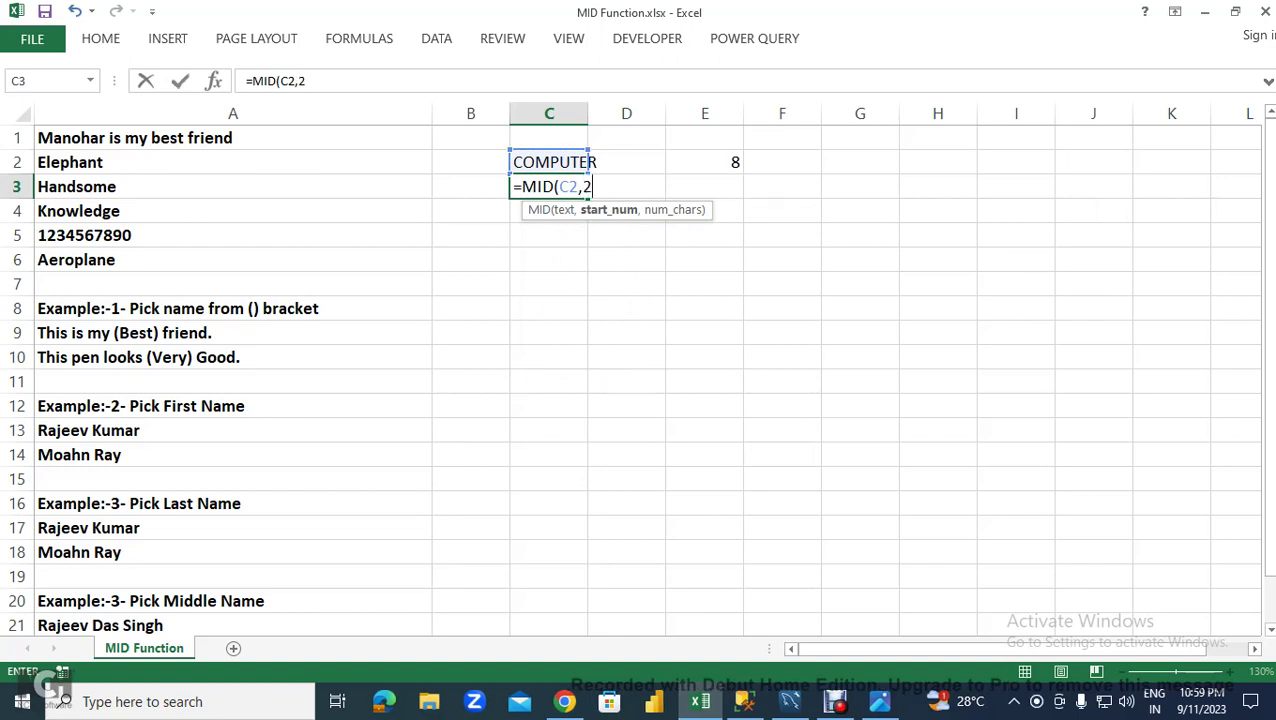
{"action": "type", "text": ","}
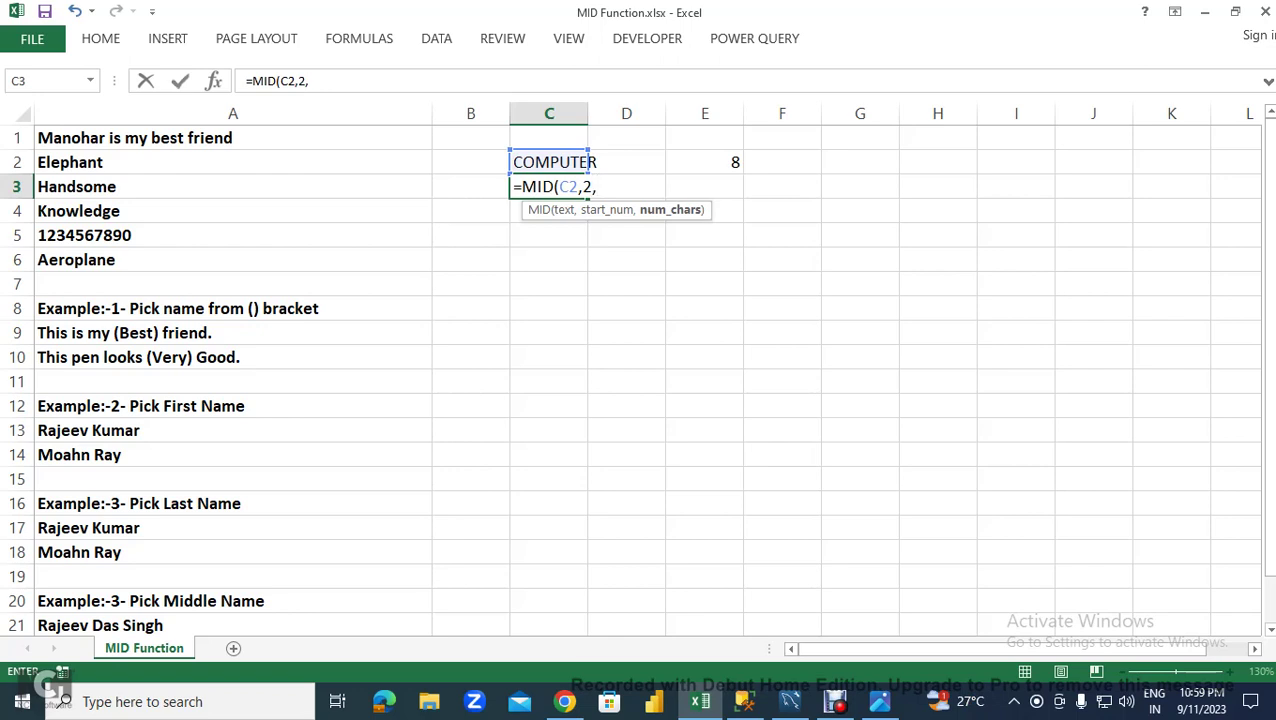
{"action": "type", "text": "3"}
{"action": "key", "text": "Return"}
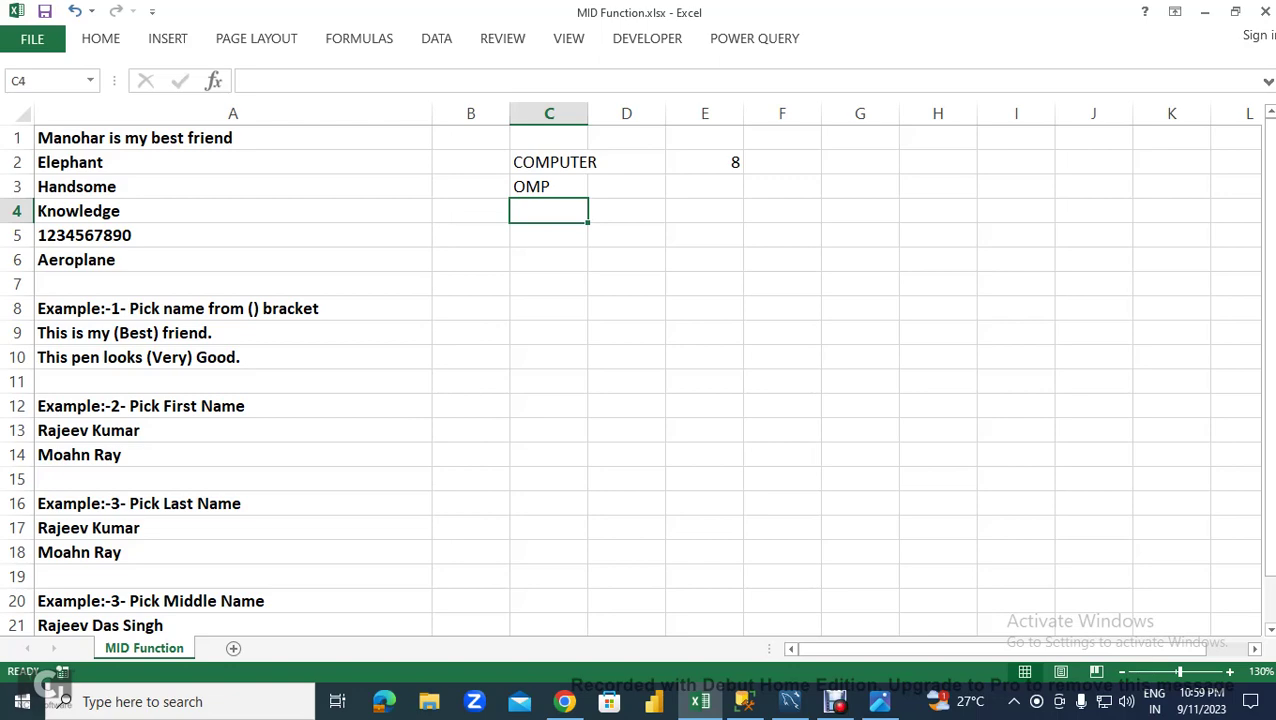
- Launch Microsoft Paint from the Run box using 'ms'
{"action": "key", "text": "super+r"}
{"action": "type", "text": "ms"}
{"action": "key", "text": "Down"}
{"action": "key", "text": "Down"}
{"action": "key", "text": "Down"}
{"action": "key", "text": "Down"}
{"action": "key", "text": "Down"}
{"action": "key", "text": "Down"}
{"action": "key", "text": "Down"}
{"action": "key", "text": "Down"}
{"action": "key", "text": "Down"}
{"action": "key", "text": "Down"}
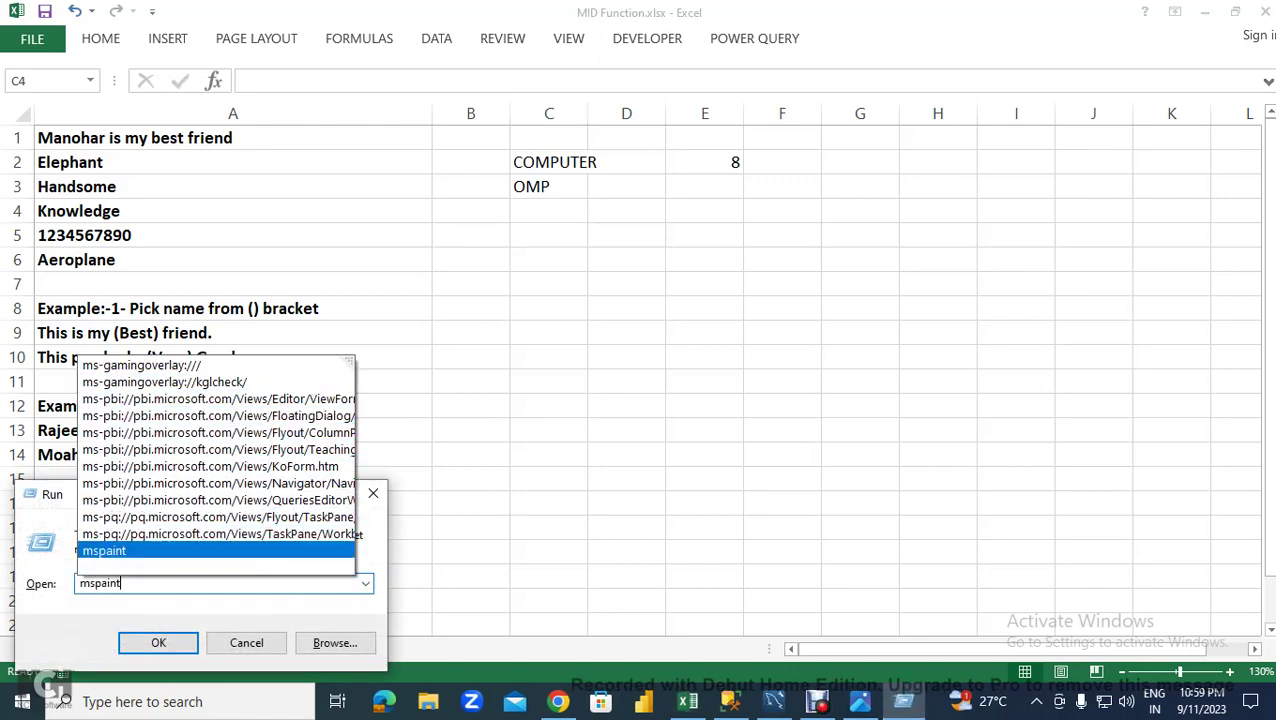
{"action": "key", "text": "Return"}
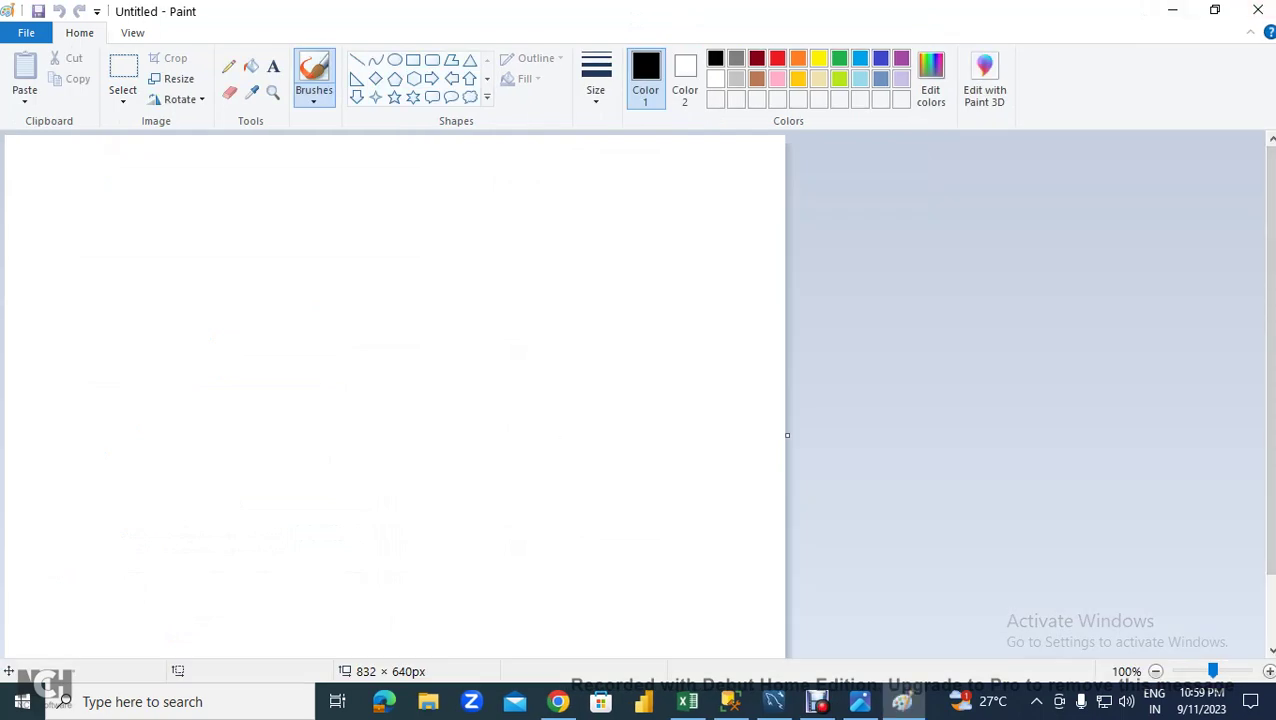
- Draw a thick green pencil line across the upper canvas
{"action": "left_click", "coordinate": [251, 92]}
{"action": "left_click", "coordinate": [228, 66]}
{"action": "left_click", "coordinate": [228, 66]}
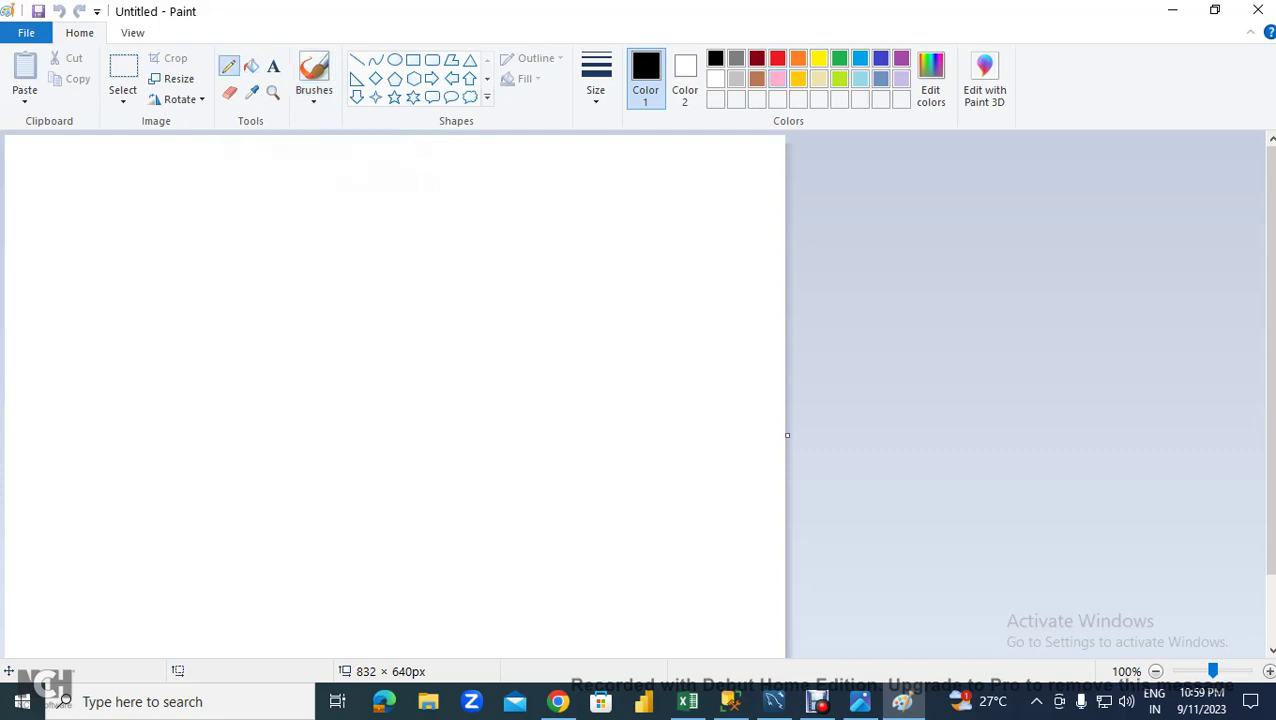
{"action": "left_click", "coordinate": [839, 58]}
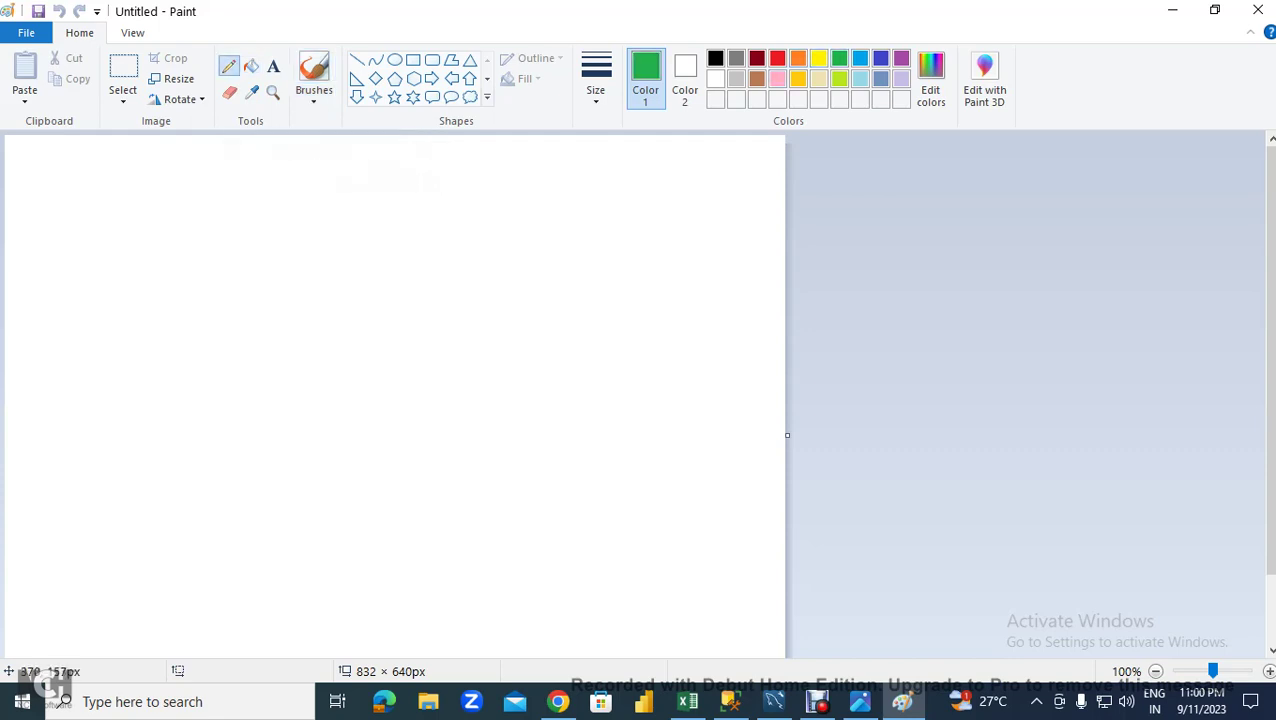
{"action": "left_click", "coordinate": [596, 80]}
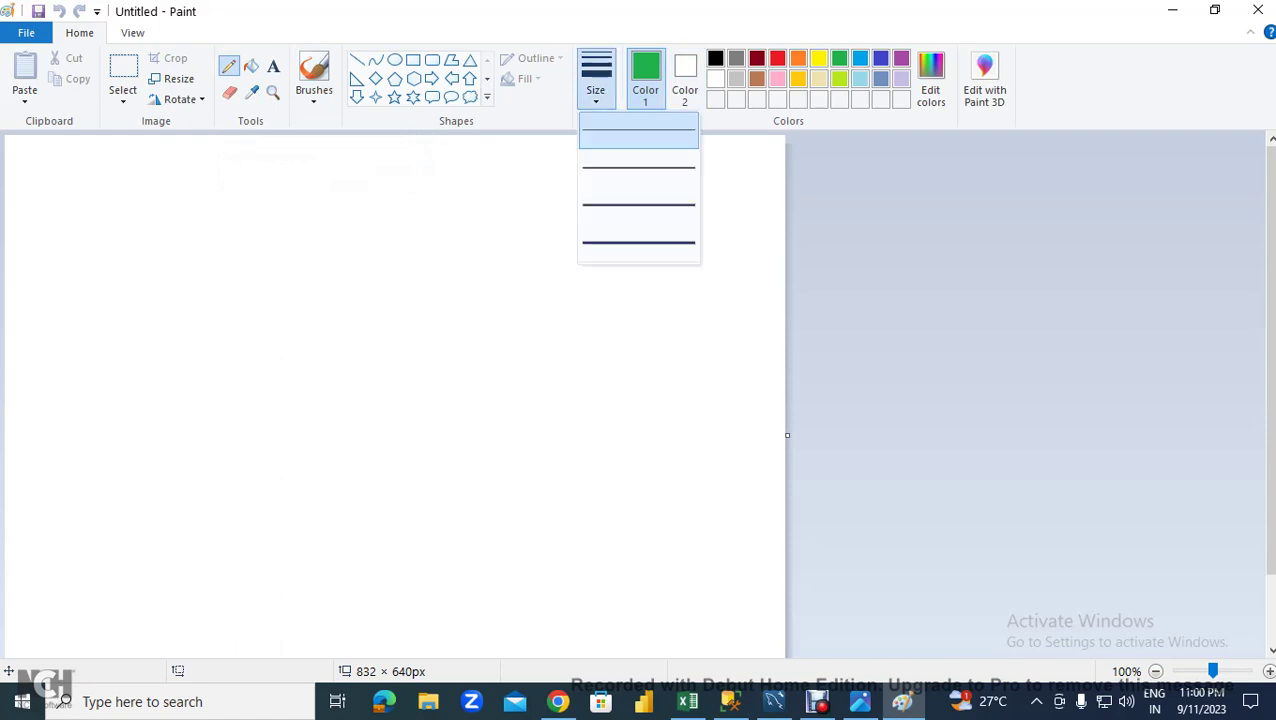
{"action": "left_click", "coordinate": [638, 242]}
{"action": "left_click_drag", "start_coordinate": [70, 260], "coordinate": [706, 280]}
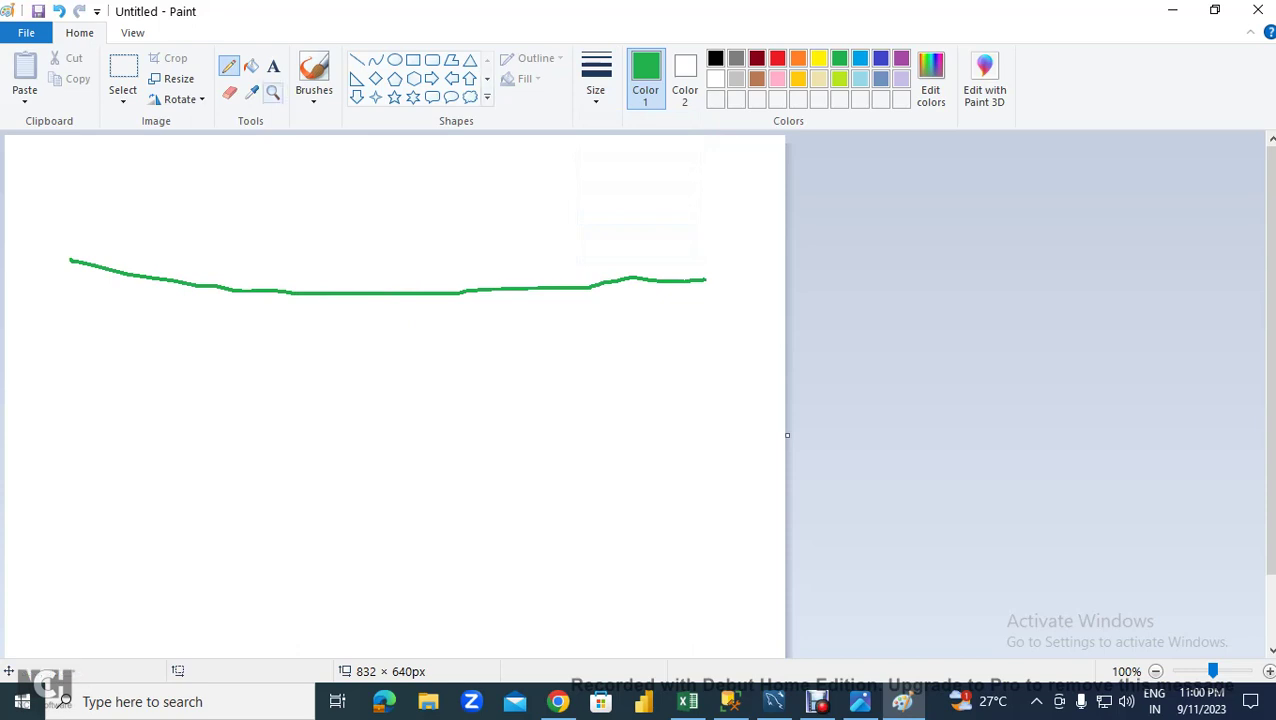
- Erase gaps in the green line, then undo the erasing with Ctrl+Z
{"action": "left_click", "coordinate": [229, 92]}
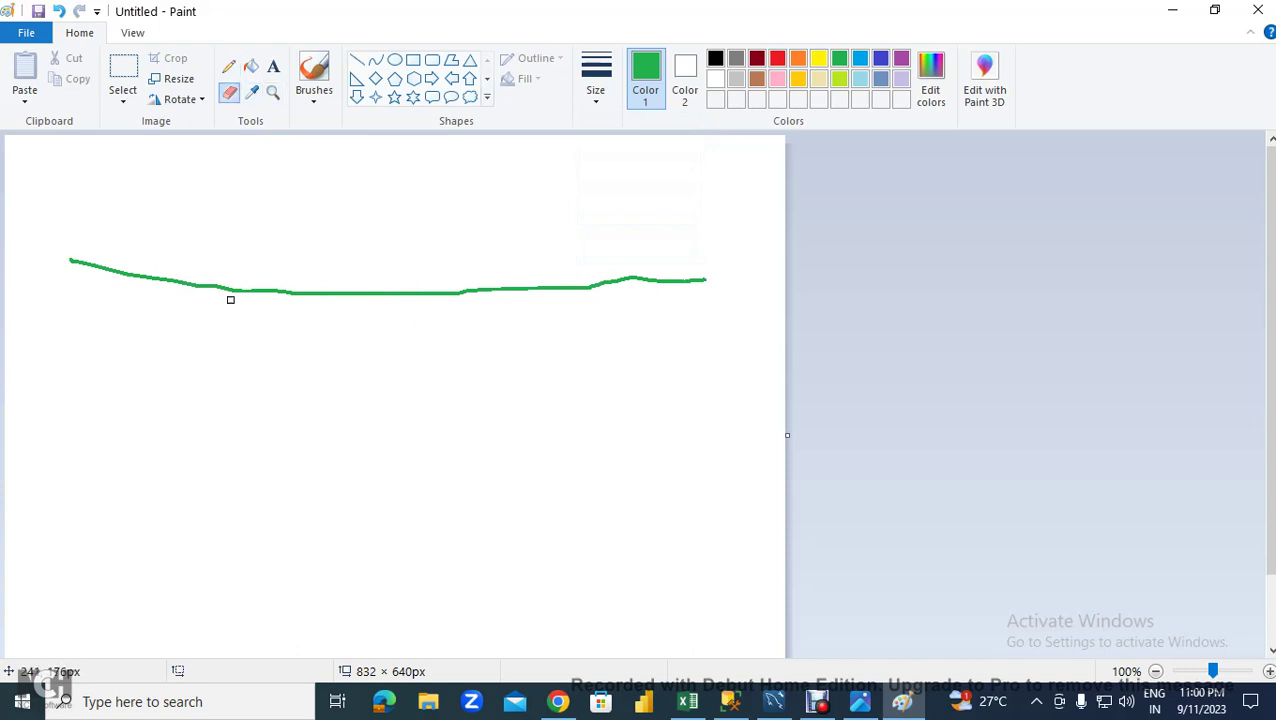
{"action": "left_click_drag", "start_coordinate": [242, 290], "coordinate": [248, 291]}
{"action": "left_click_drag", "start_coordinate": [453, 294], "coordinate": [416, 294]}
{"action": "left_click_drag", "start_coordinate": [338, 294], "coordinate": [250, 292]}
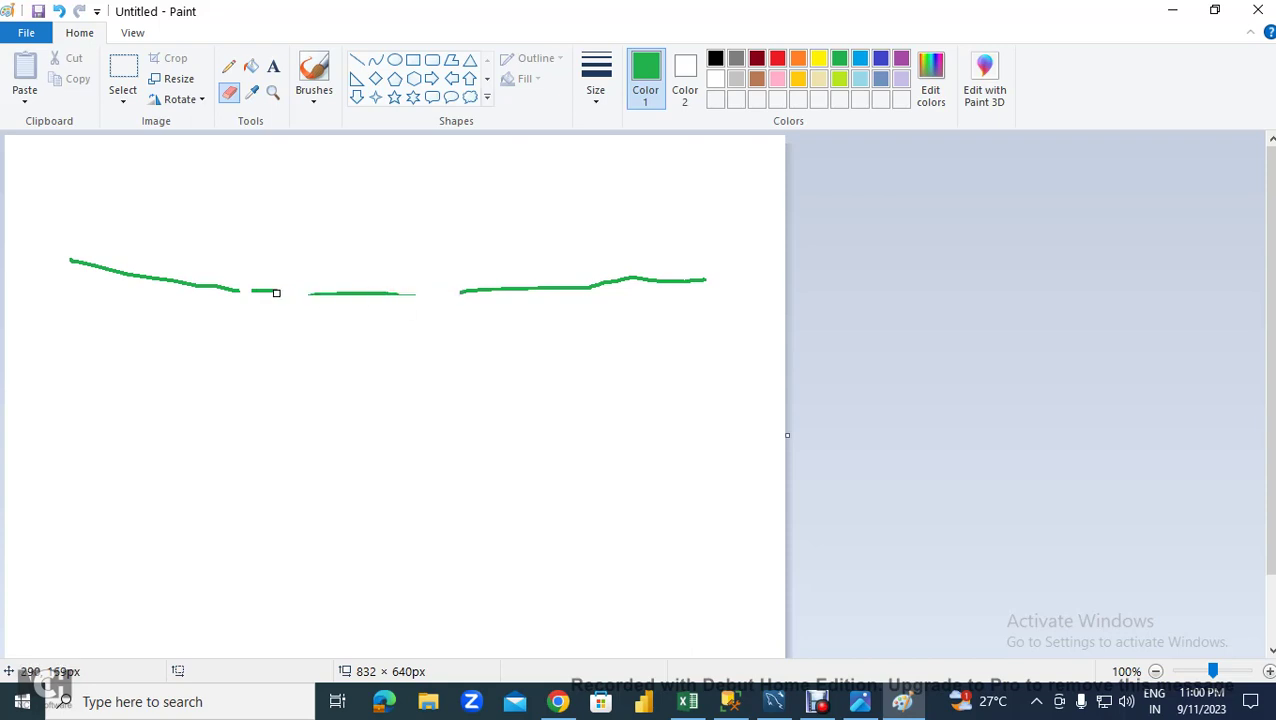
{"action": "left_click_drag", "start_coordinate": [338, 294], "coordinate": [439, 298]}
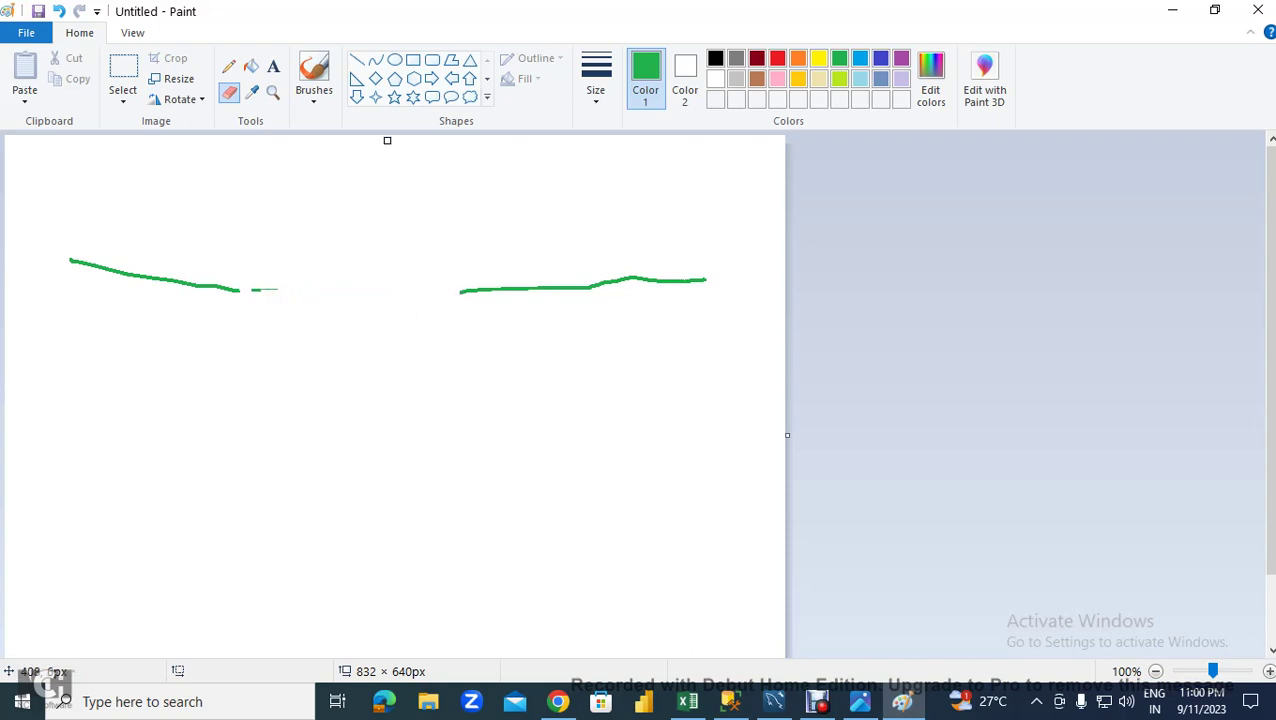
{"action": "key", "text": "ctrl+z"}
{"action": "key", "text": "ctrl+z"}
{"action": "key", "text": "ctrl+z"}
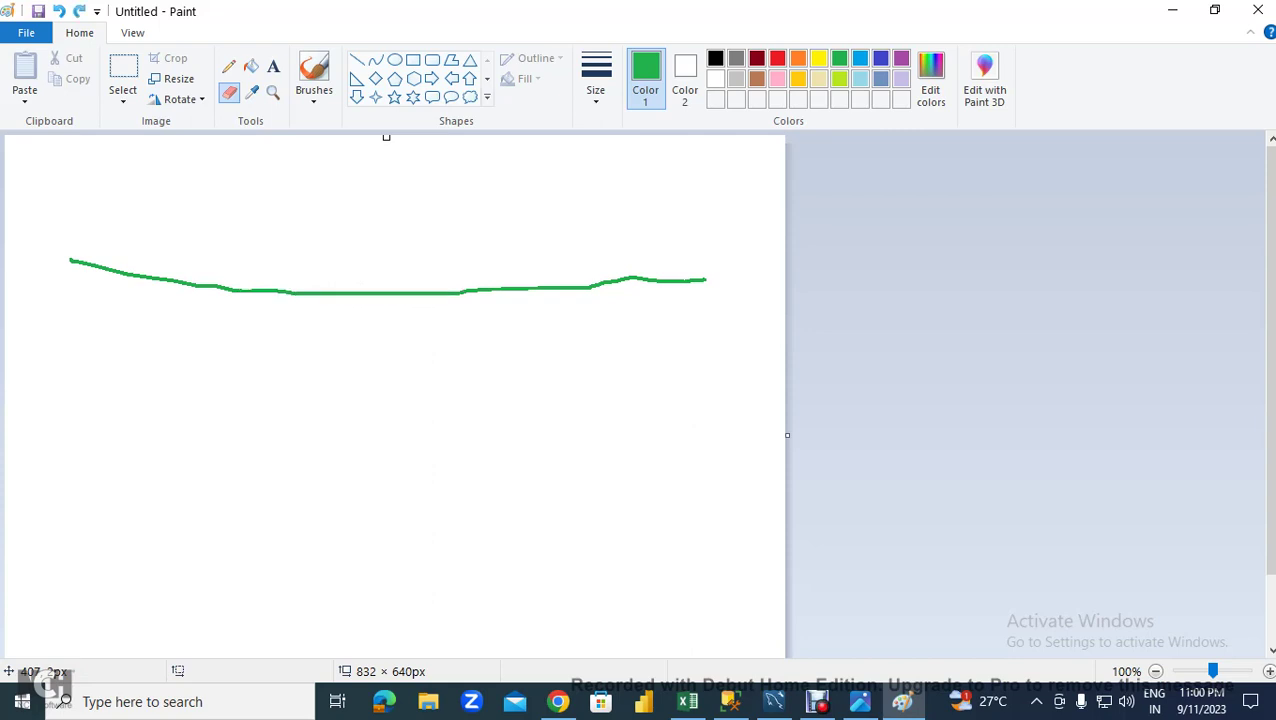
- Move the line's middle section down with a rectangular selection, then return to Excel
{"action": "left_click", "coordinate": [123, 95]}
{"action": "left_click", "coordinate": [188, 143]}
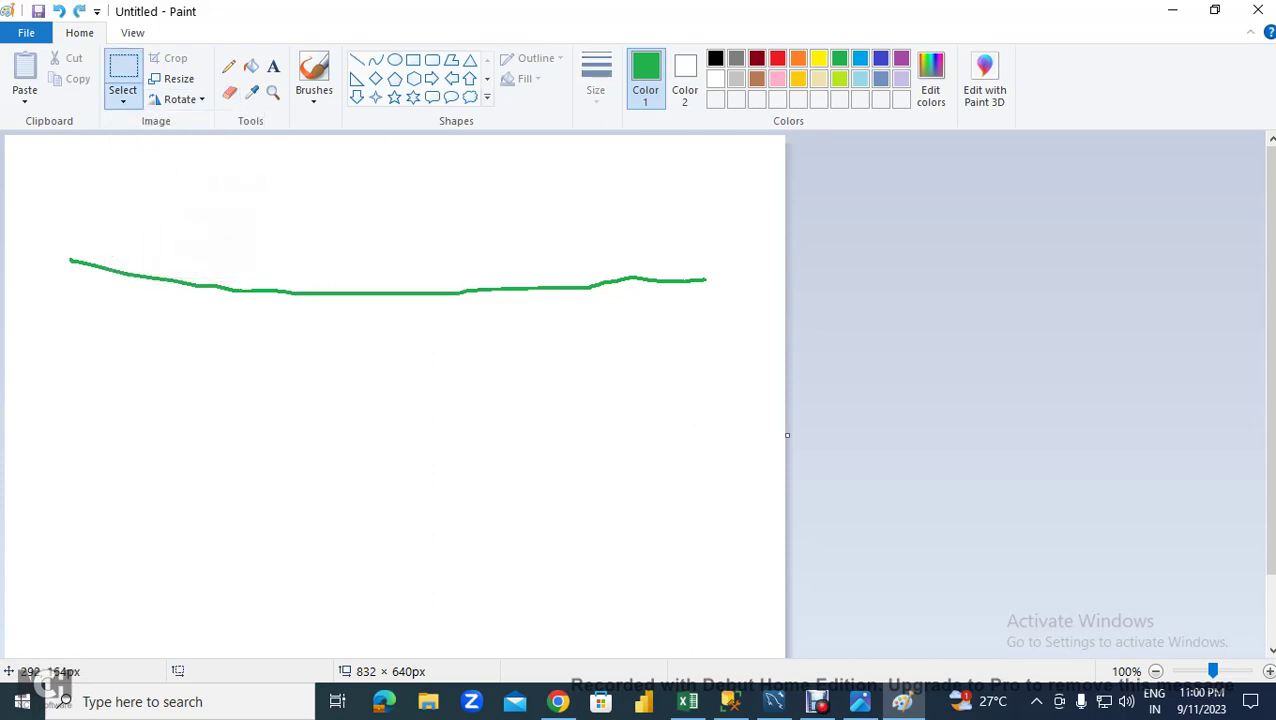
{"action": "left_click_drag", "start_coordinate": [266, 270], "coordinate": [479, 325]}
{"action": "left_click_drag", "start_coordinate": [283, 278], "coordinate": [266, 364]}
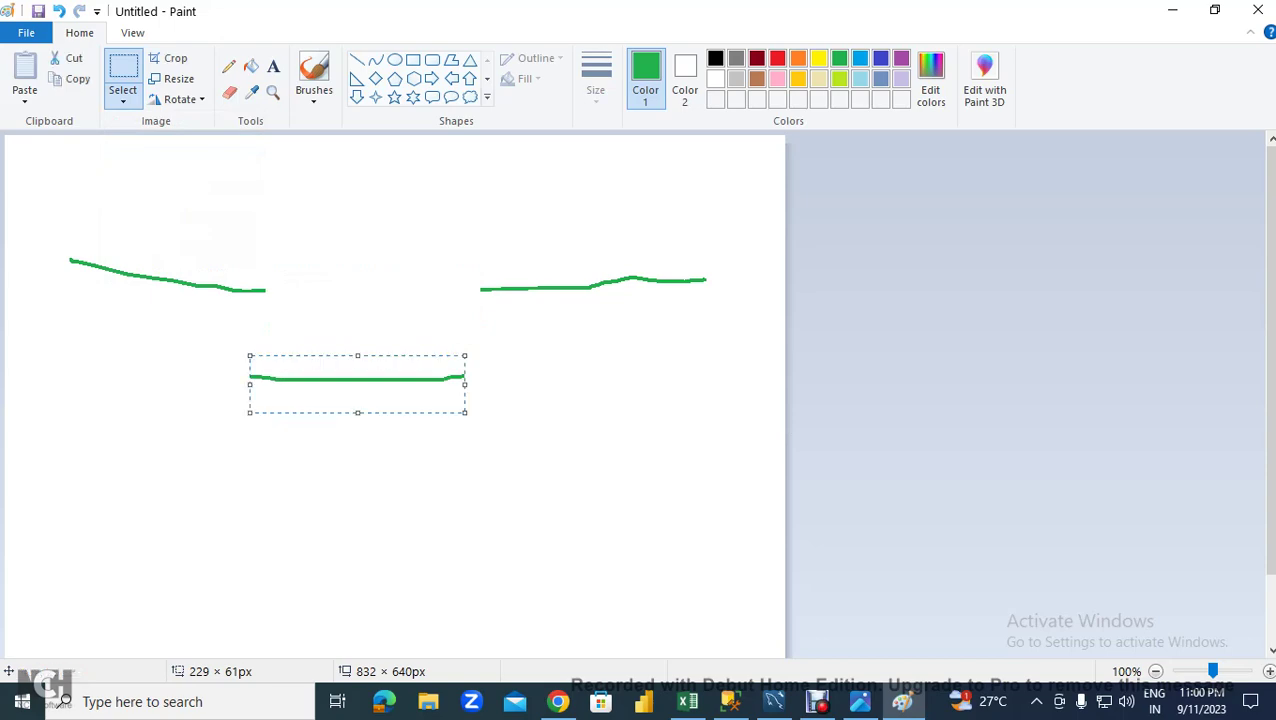
{"action": "left_click", "coordinate": [559, 326]}
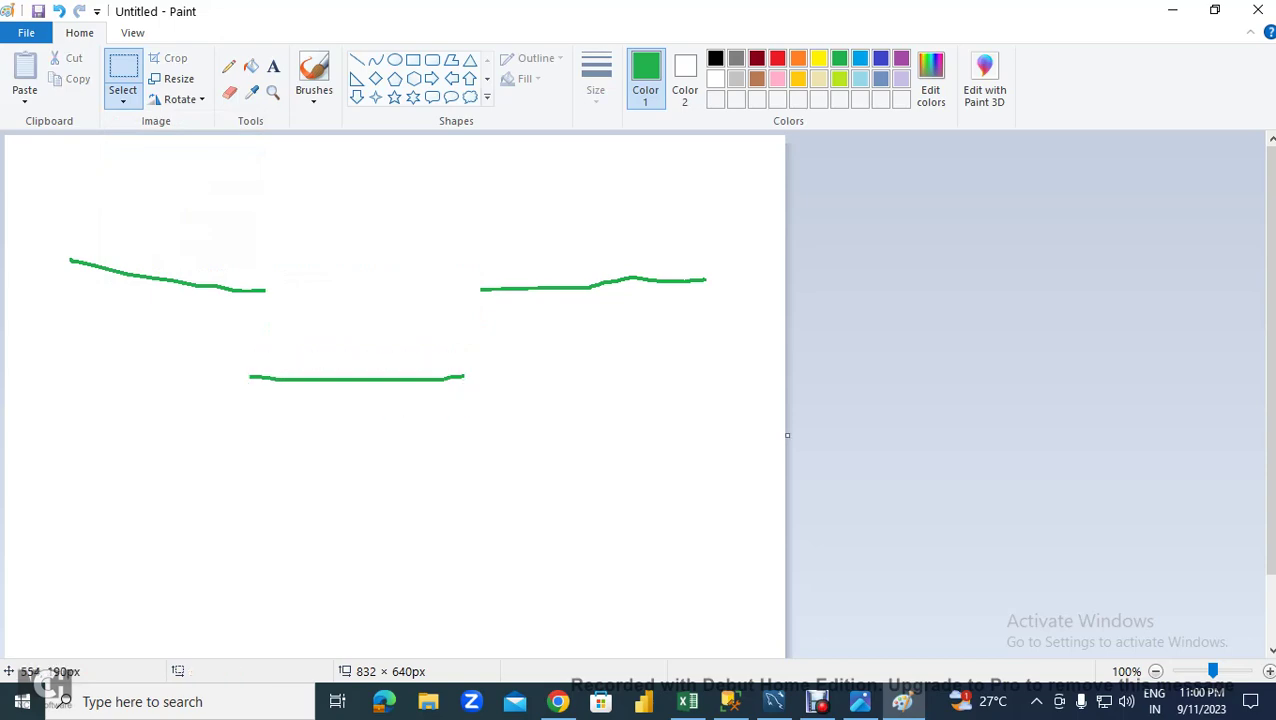
{"action": "key", "text": "alt+Tab"}
{"action": "left_click", "coordinate": [40, 138]}
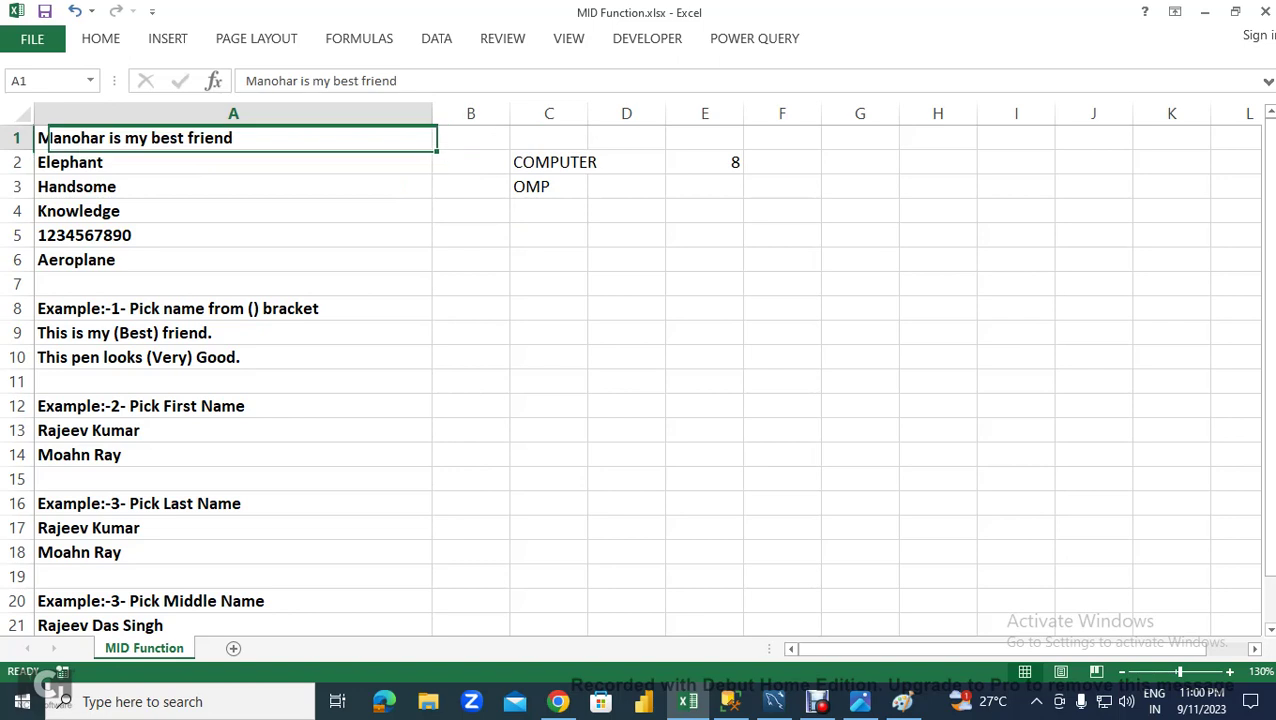
- Resize column B to about 212 pixels and column C to about 312 pixels
{"action": "left_click", "coordinate": [549, 162]}
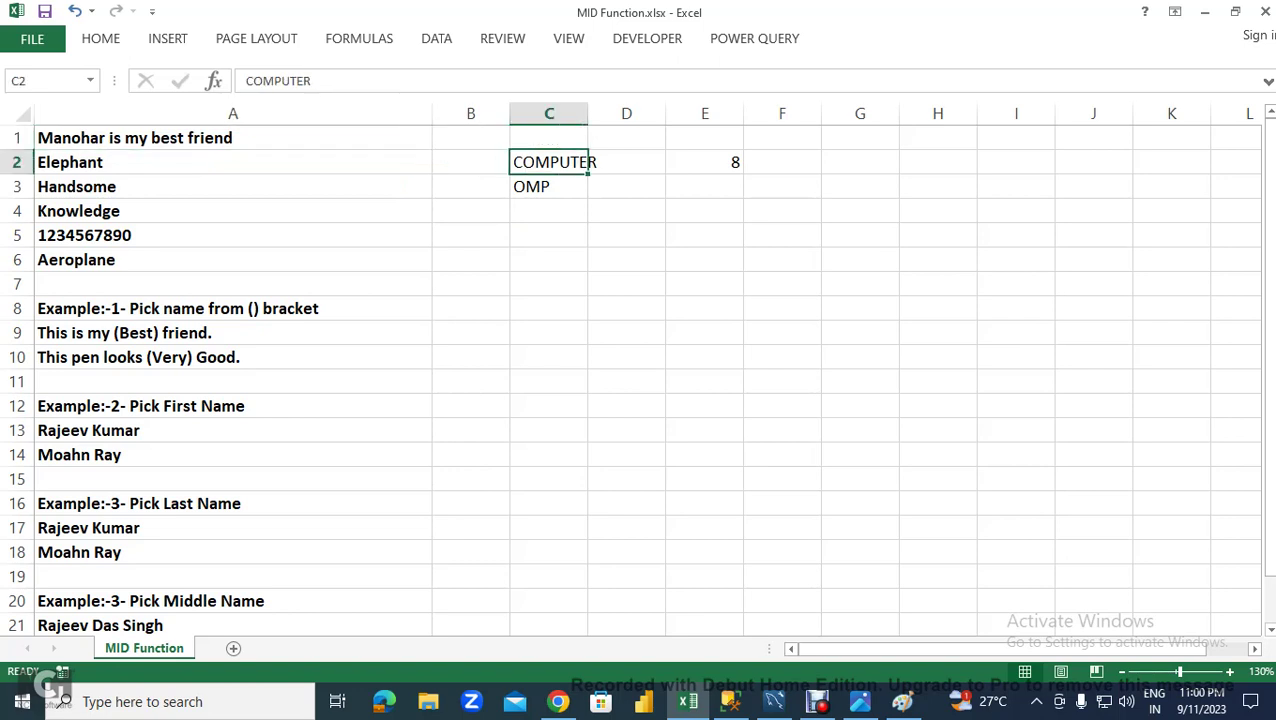
{"action": "left_click", "coordinate": [470, 162]}
{"action": "left_click", "coordinate": [470, 113]}
{"action": "key", "text": "ctrl+v"}
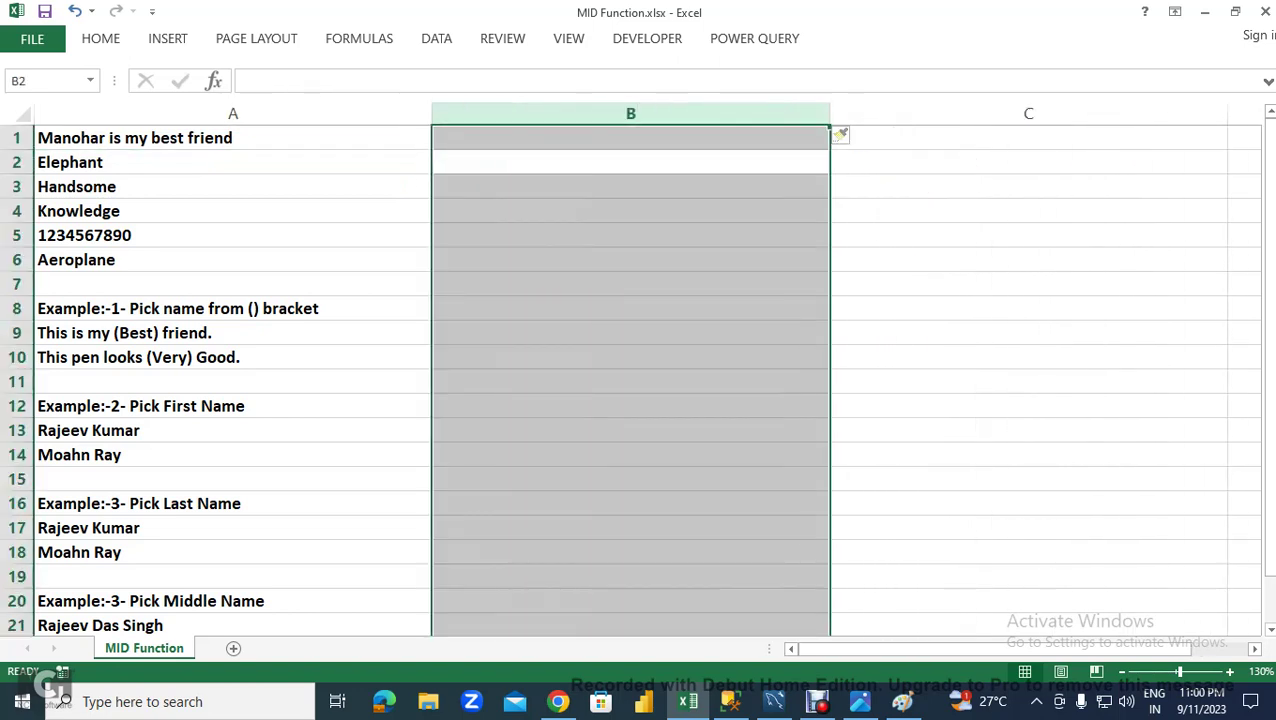
{"action": "left_click_drag", "start_coordinate": [829, 113], "coordinate": [649, 113]}
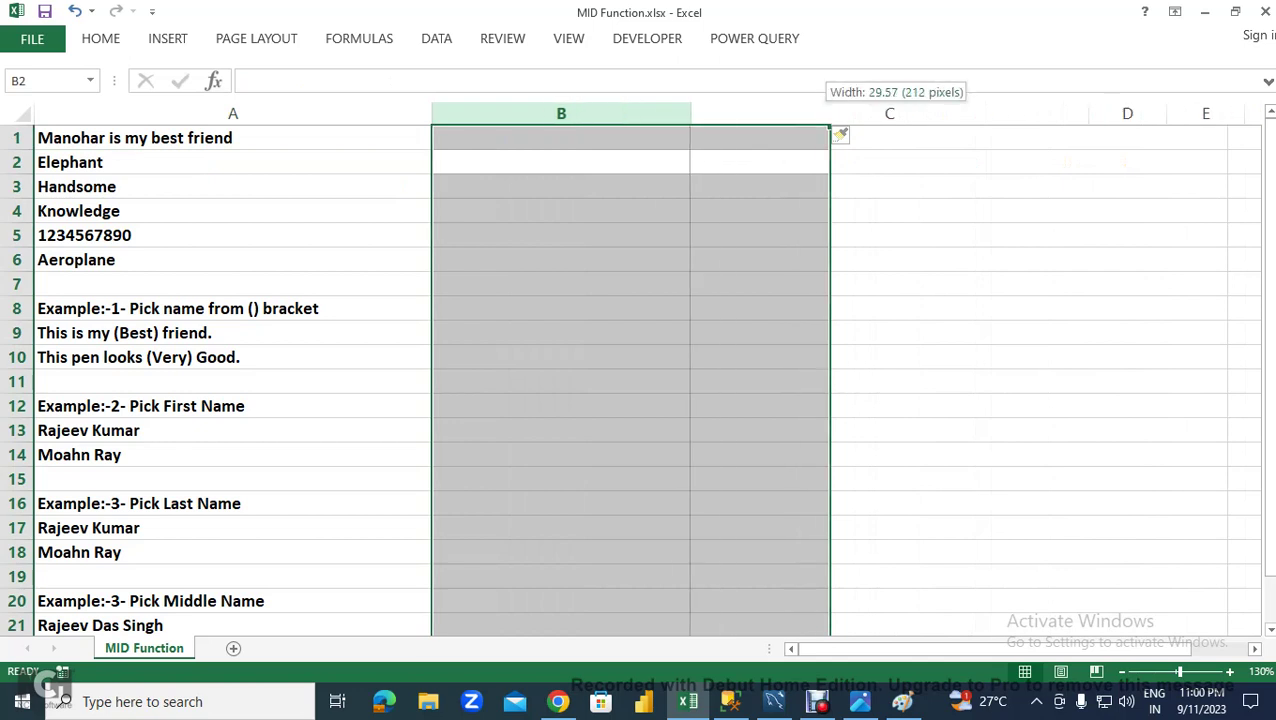
{"action": "left_click_drag", "start_coordinate": [1047, 113], "coordinate": [943, 113]}
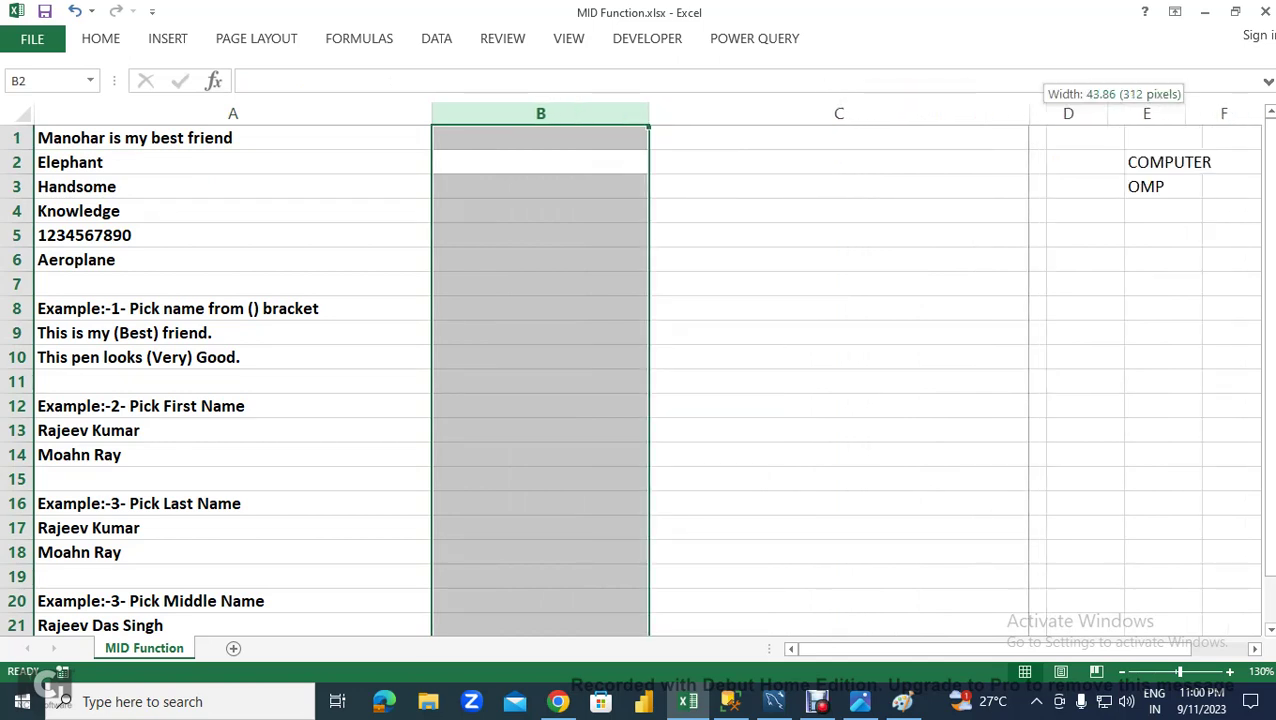
- Go to cell B1 and begin a MID formula there
{"action": "key", "text": "ctrl+Home"}
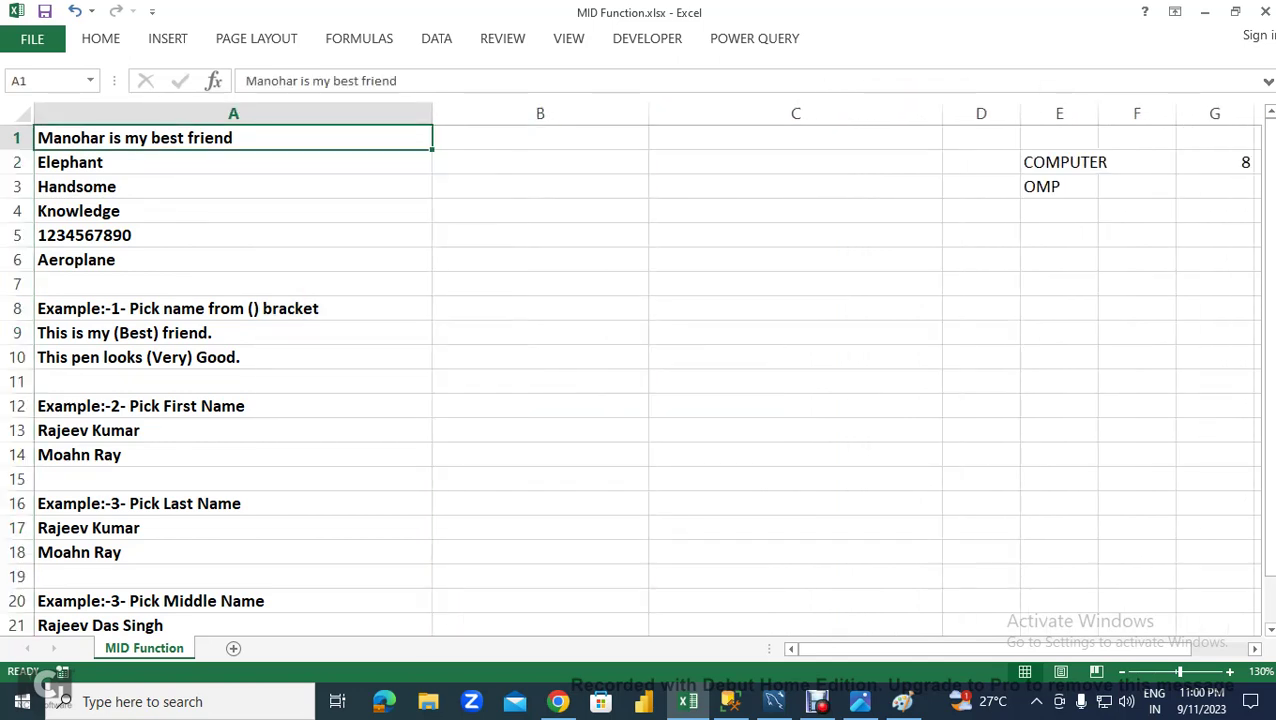
{"action": "key", "text": "Right"}
{"action": "type", "text": "=MID("}
- Enter =MID(A1,1,2) in B1 and fill it down into B2 and B3
{"action": "key", "text": "Left"}
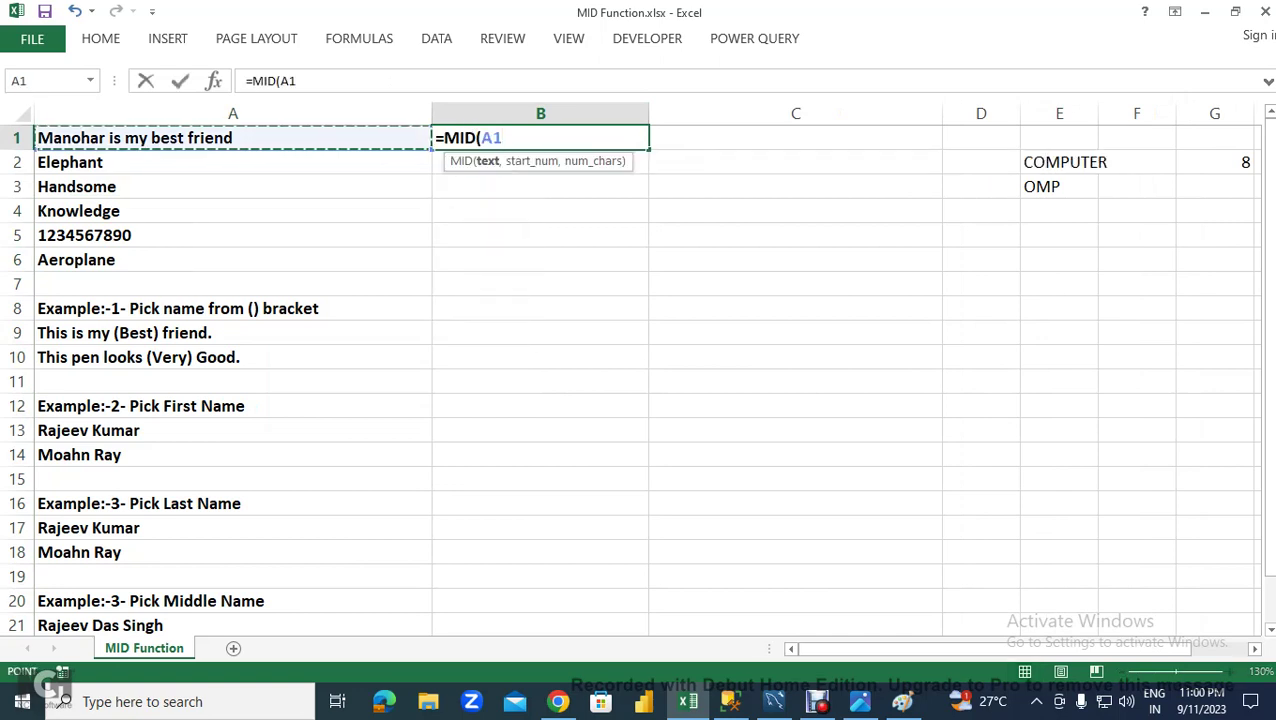
{"action": "type", "text": ","}
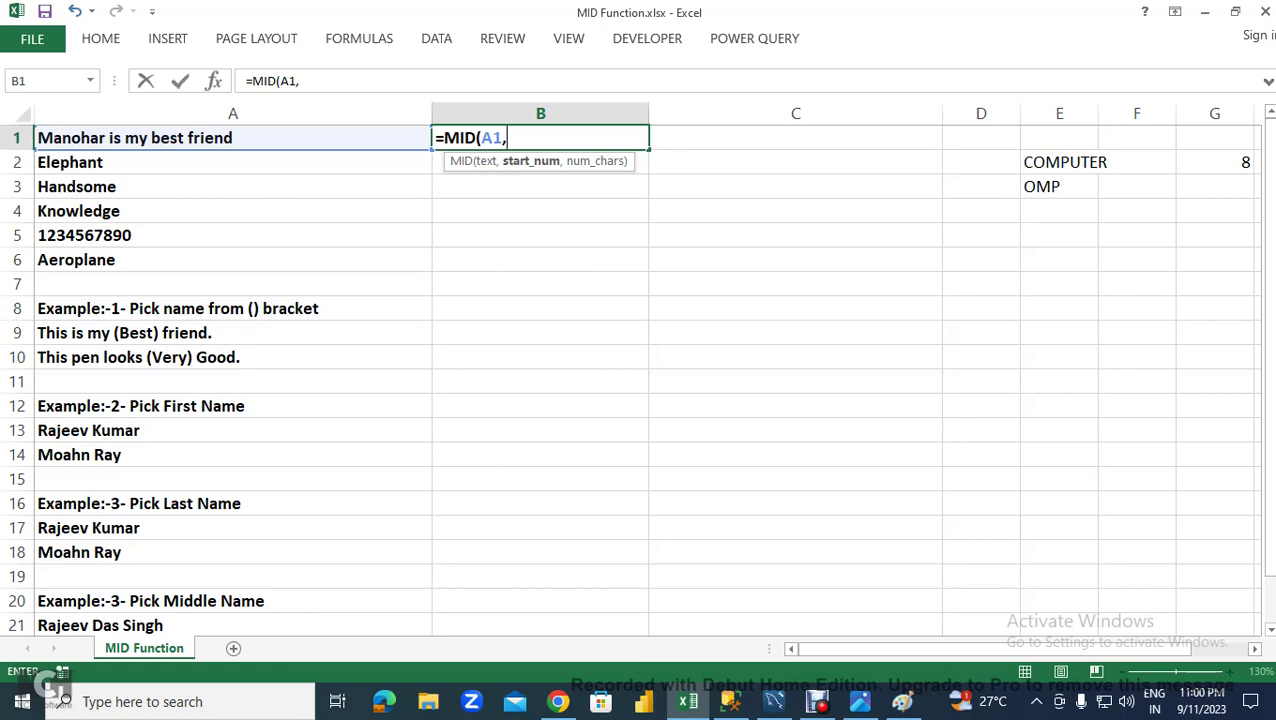
{"action": "type", "text": "1"}
{"action": "type", "text": ",2"}
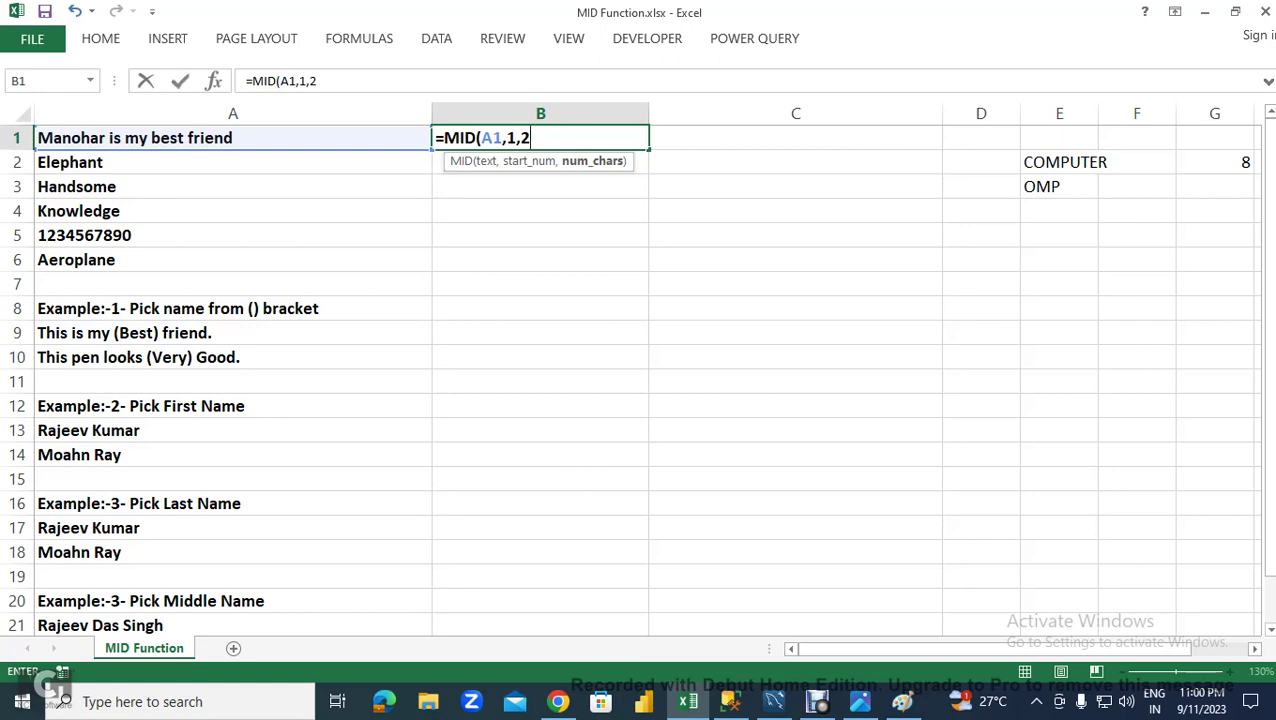
{"action": "key", "text": "Return"}
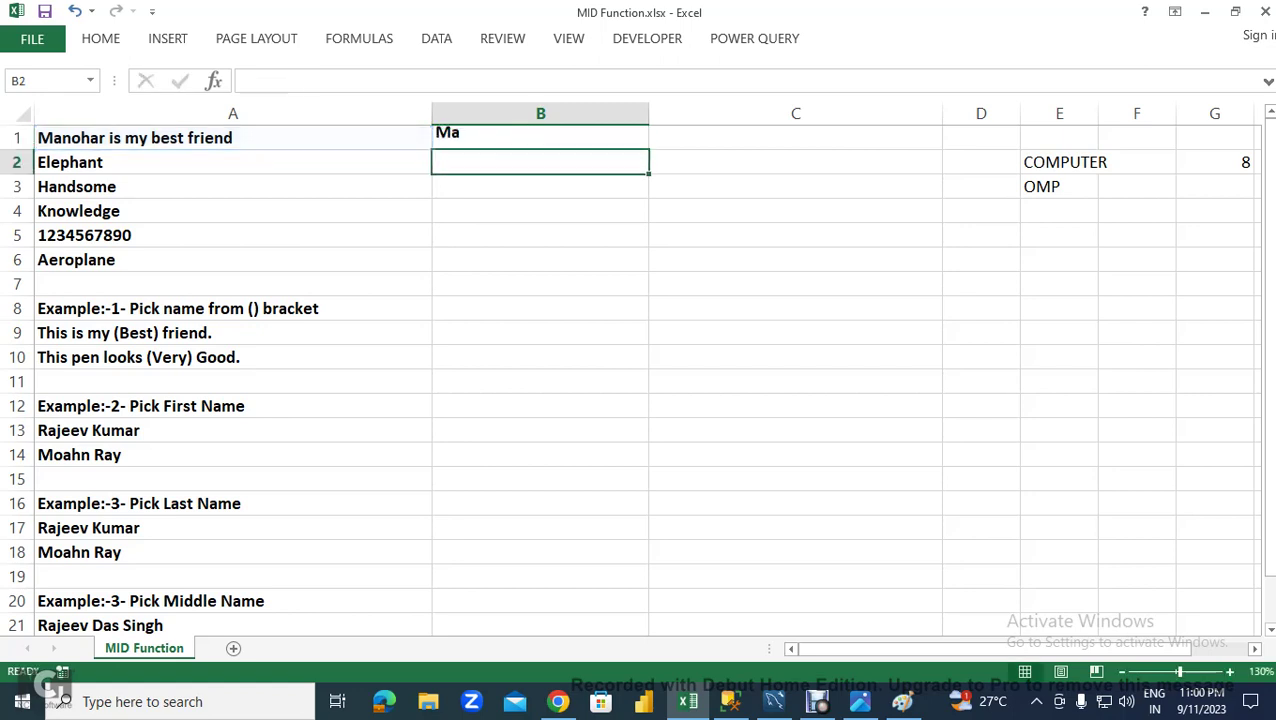
{"action": "key", "text": "ctrl+d"}
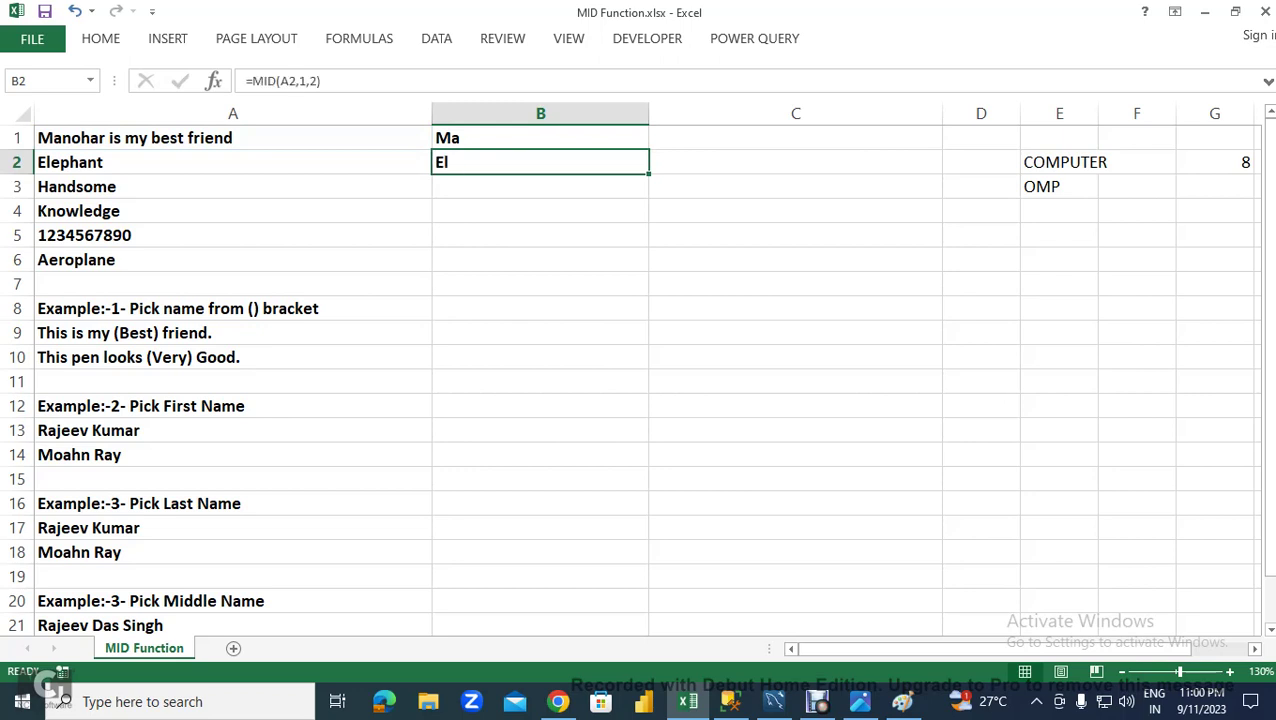
{"action": "left_click", "coordinate": [540, 186]}
{"action": "key", "text": "ctrl+d"}
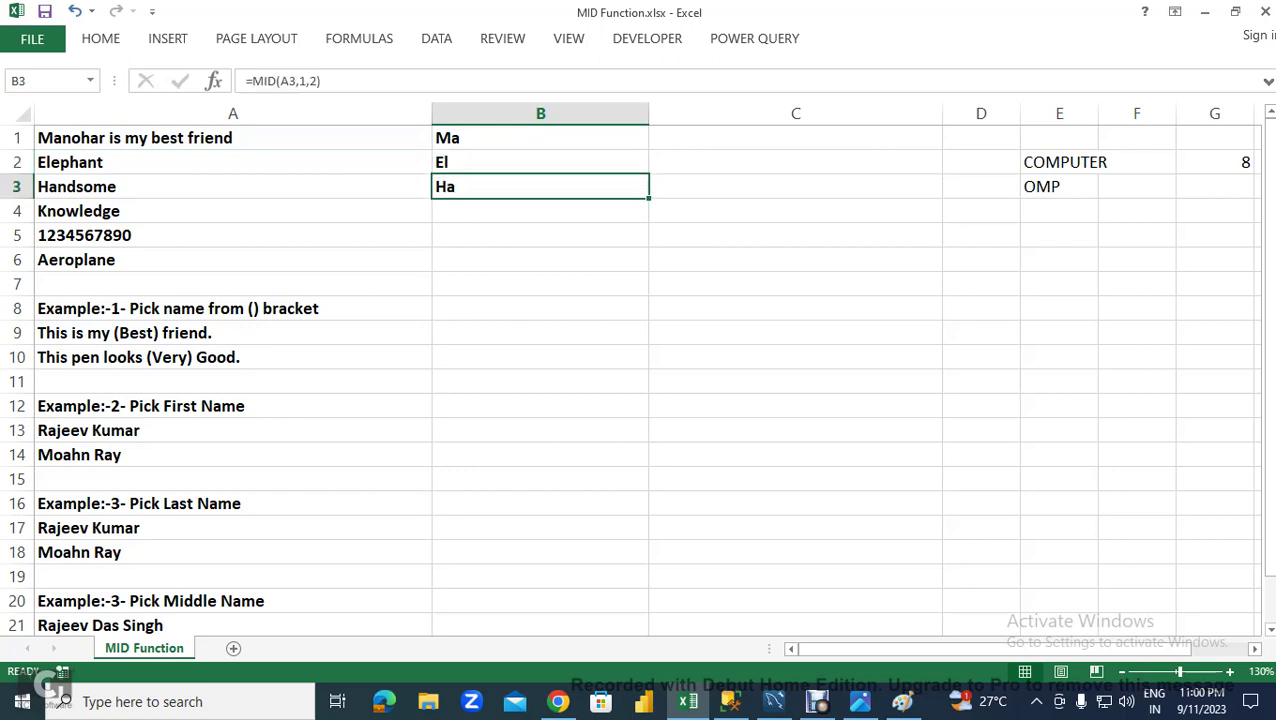
- Enter =MID(A4,3,2) in B4 and =MID(A5,5,2) in B5, giving ow and 56
{"action": "left_click", "coordinate": [540, 211]}
{"action": "type", "text": "=MID("}
{"action": "left_click", "coordinate": [78, 211]}
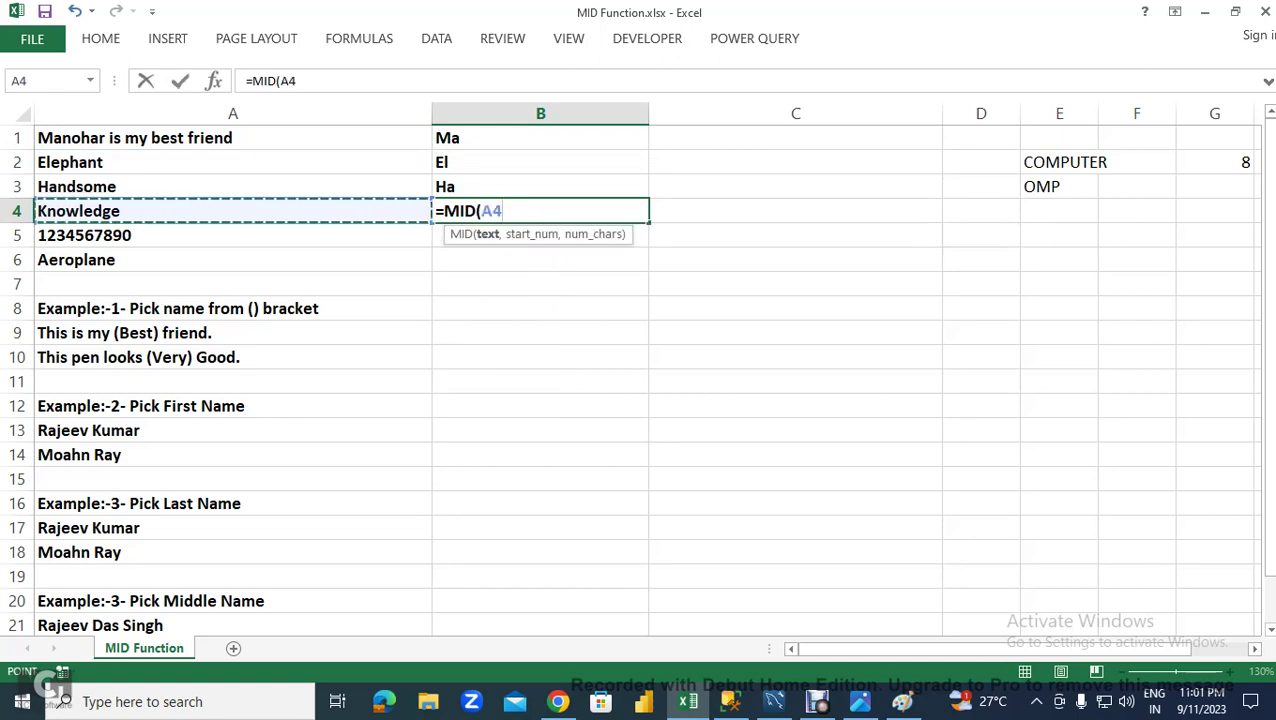
{"action": "type", "text": ",3,2"}
{"action": "key", "text": "Return"}
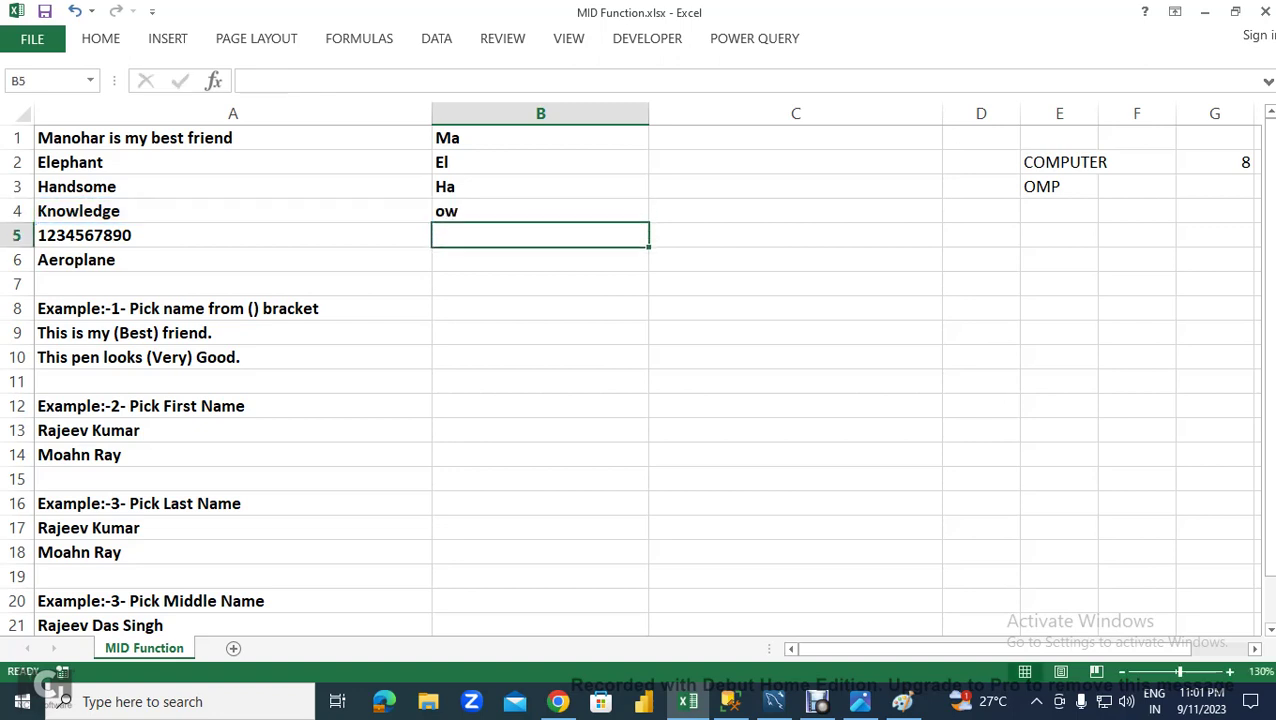
{"action": "left_click", "coordinate": [233, 235]}
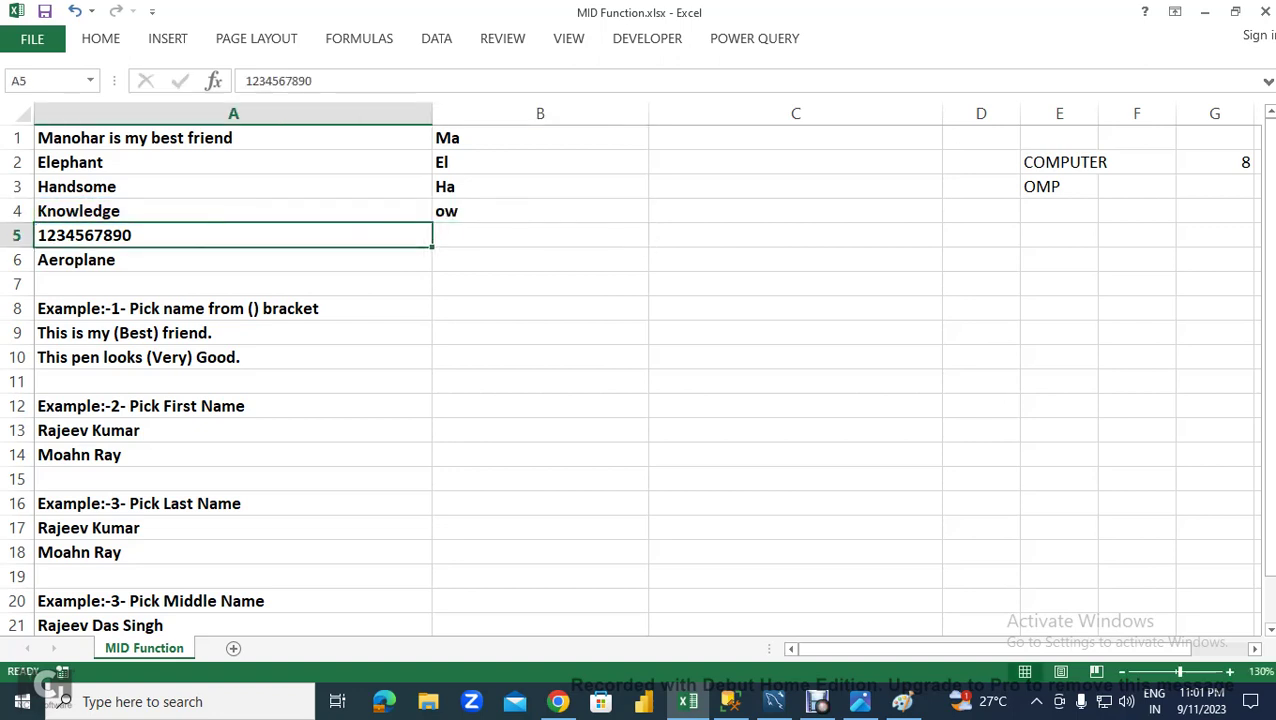
{"action": "left_click", "coordinate": [540, 235]}
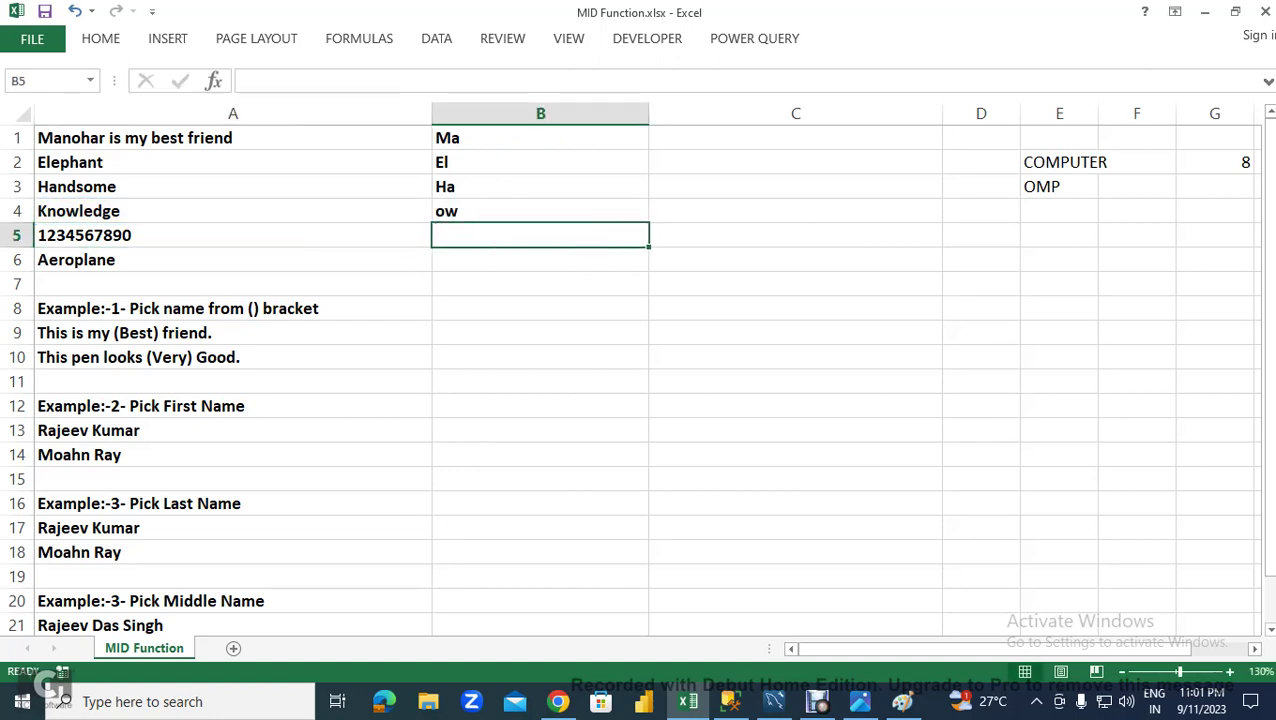
{"action": "type", "text": "=MID(A5"}
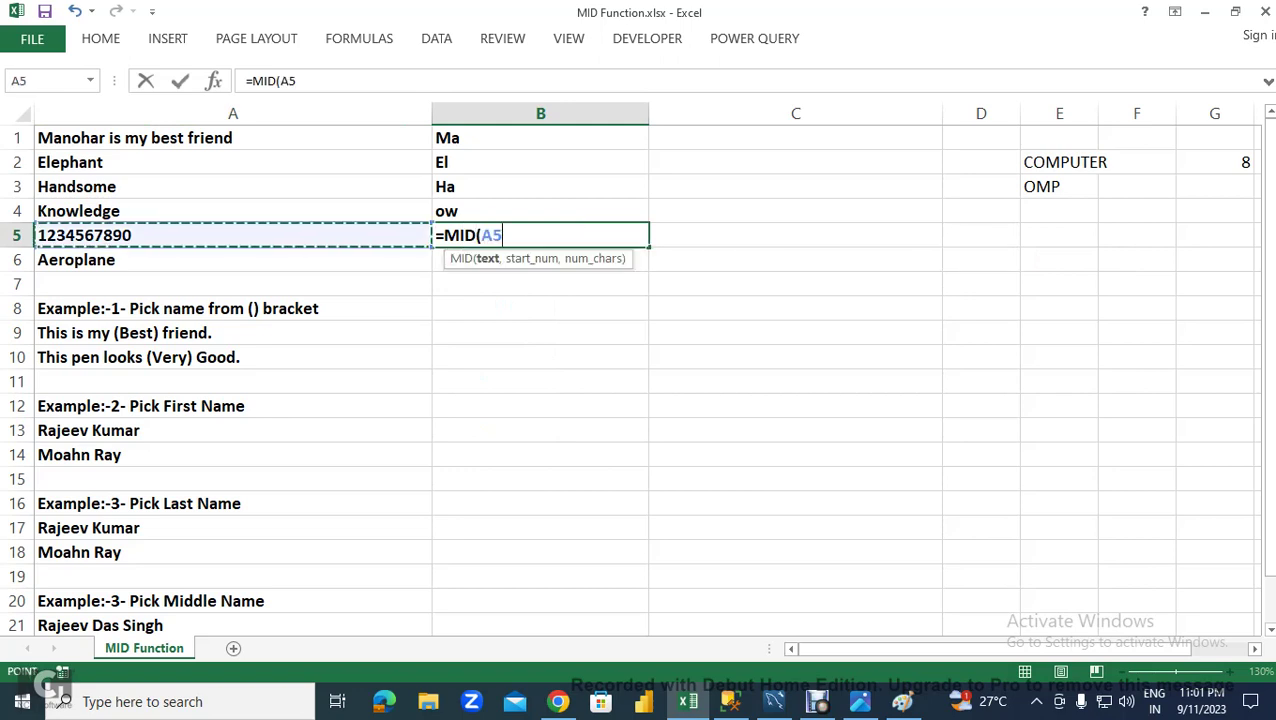
{"action": "type", "text": ",5,2"}
{"action": "key", "text": "Return"}
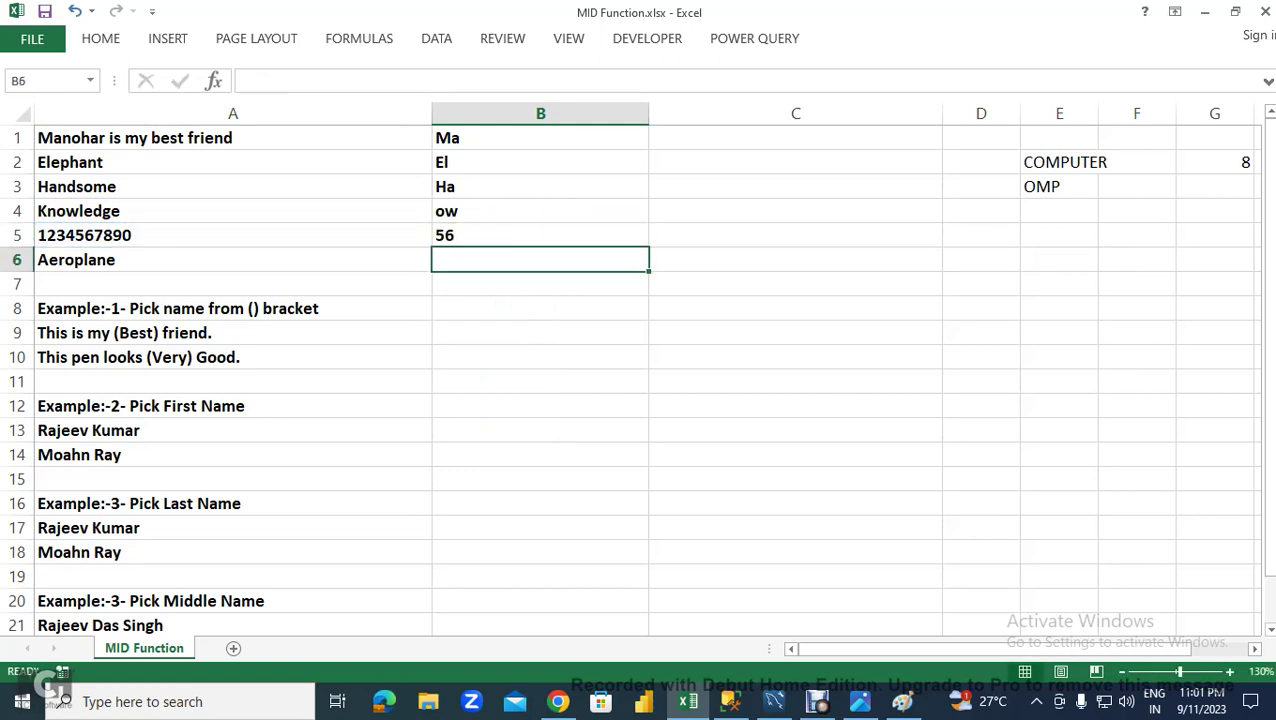
- Inspect the digits 56 inside the A5 number, then select B6 and open the VBA editor
{"action": "left_click", "coordinate": [233, 235]}
{"action": "key", "text": "F2"}
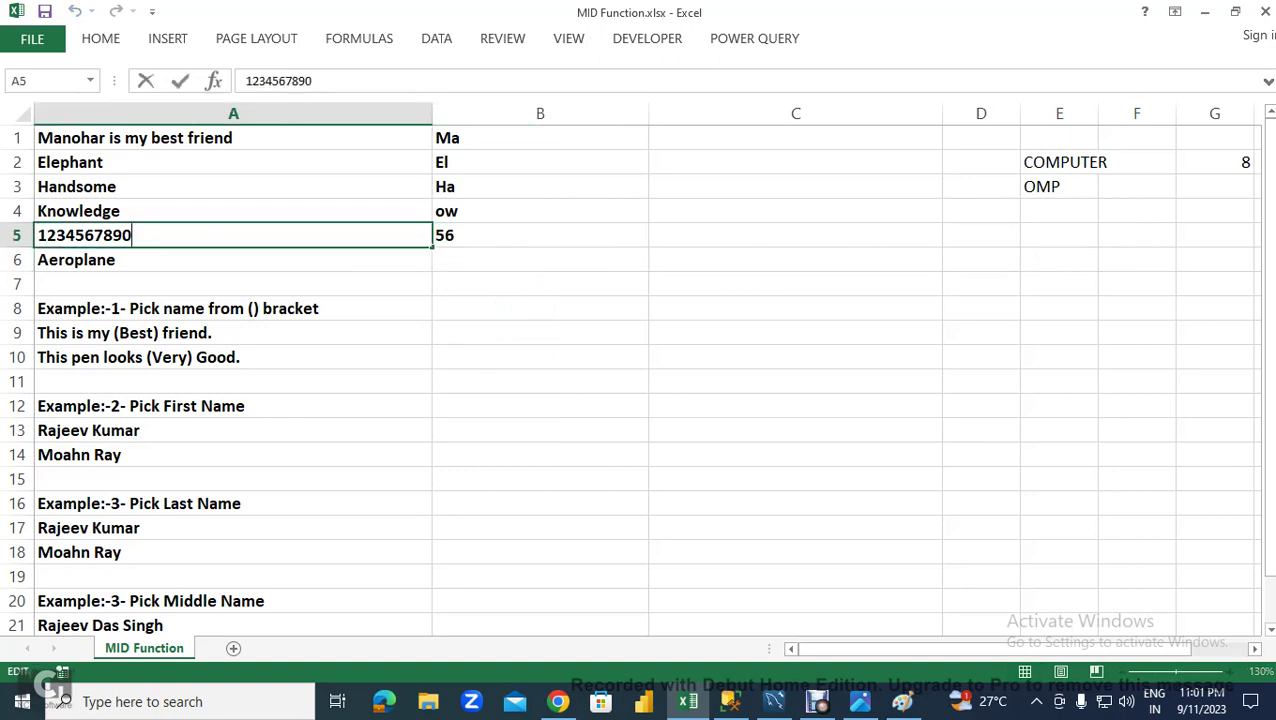
{"action": "key", "text": "Right"}
{"action": "key", "text": "Right"}
{"action": "key", "text": "Right"}
{"action": "key", "text": "shift+Right"}
{"action": "key", "text": "shift+Right"}
{"action": "left_click", "coordinate": [540, 235]}
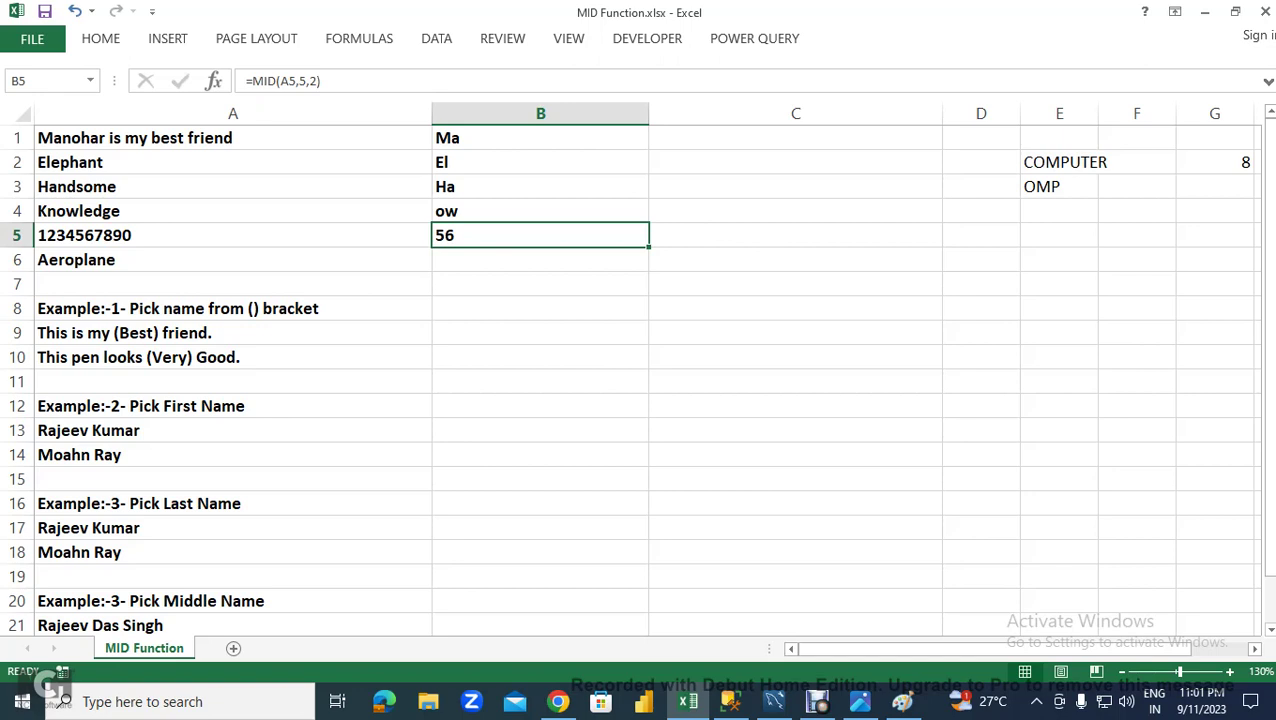
{"action": "left_click", "coordinate": [233, 259]}
{"action": "left_click", "coordinate": [540, 259]}
{"action": "key", "text": "alt+F11"}
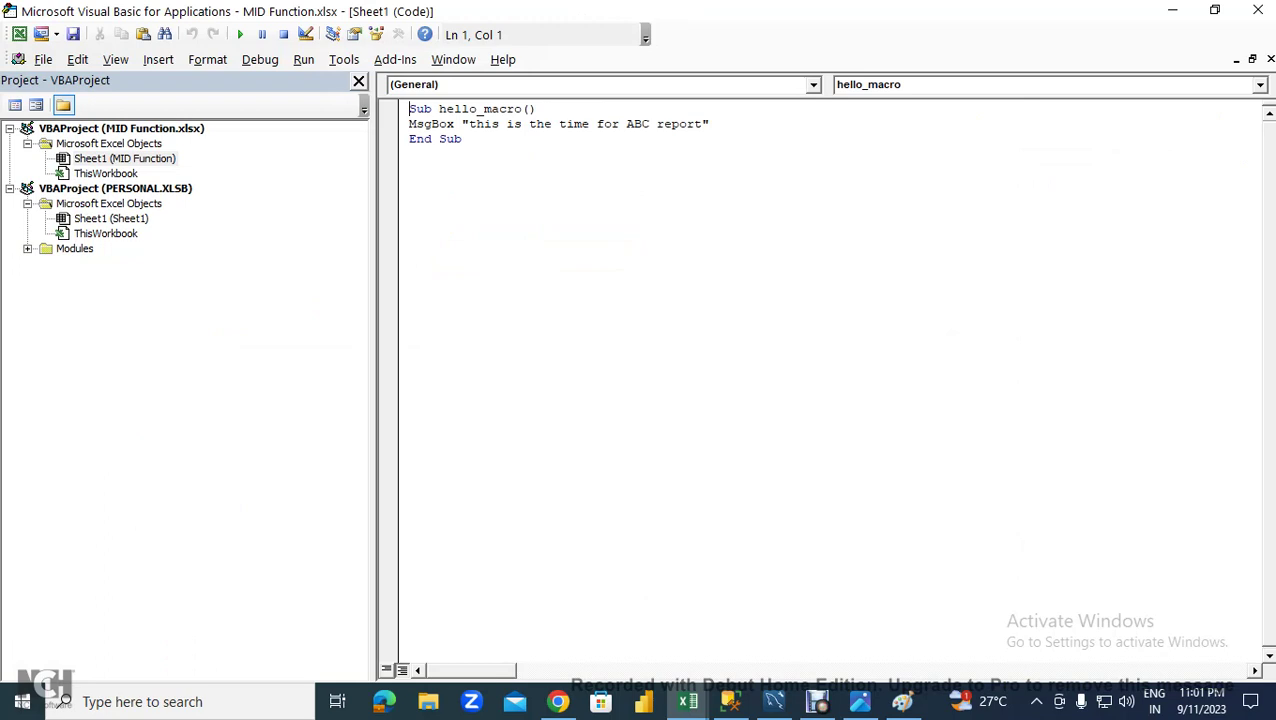
- Insert a new module and declare the Sub TESTING procedure
{"action": "left_click", "coordinate": [124, 158]}
{"action": "left_click", "coordinate": [158, 59]}
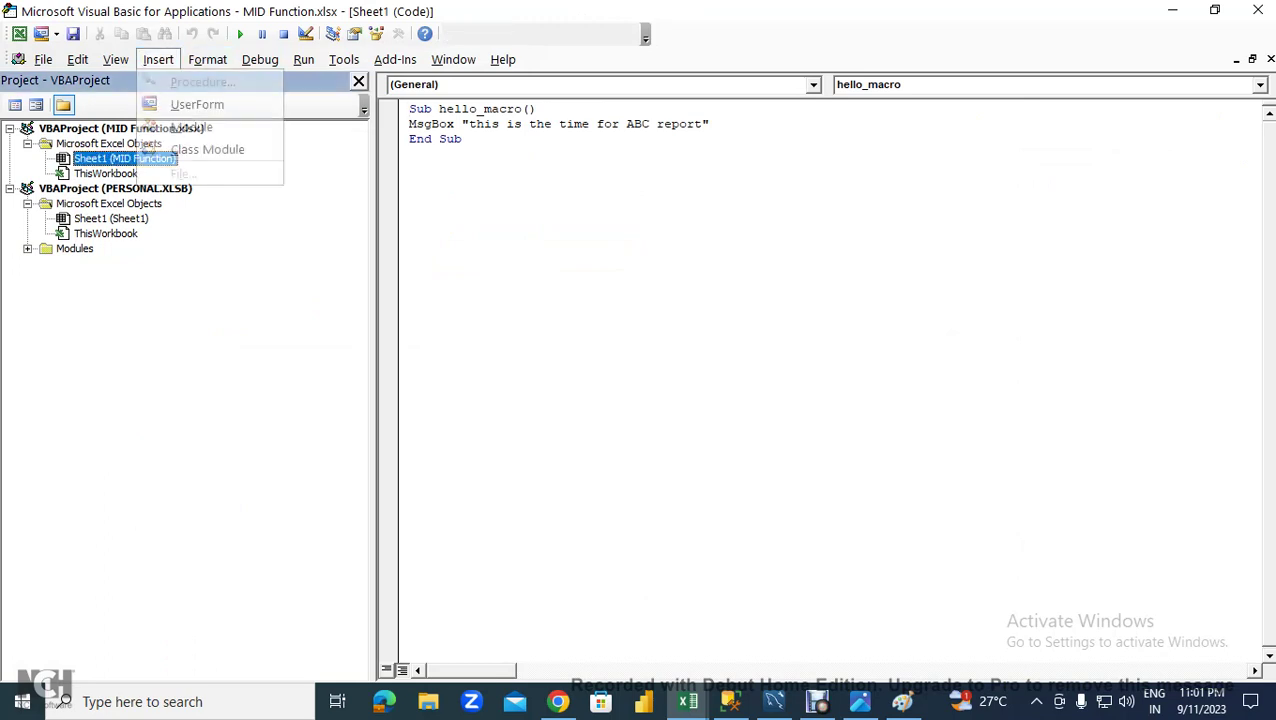
{"action": "key", "text": "Down"}
{"action": "key", "text": "Return"}
{"action": "type", "text": "SUB TEST"}
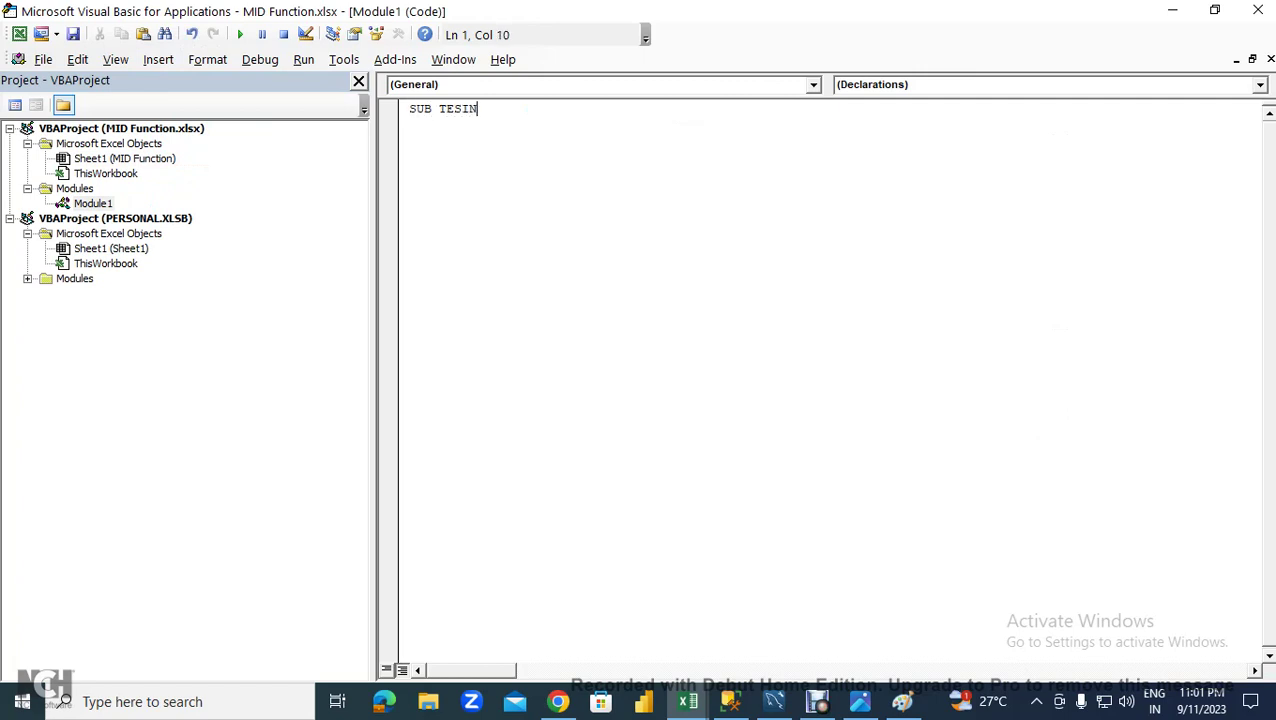
{"action": "type", "text": "ING"}
{"action": "key", "text": "BackSpace"}
{"action": "key", "text": "BackSpace"}
{"action": "key", "text": "BackSpace"}
{"action": "type", "text": "TING"}
{"action": "key", "text": "Return"}
- With A6 (Aeroplane) active, add X = ActiveCell.Value to the TESTING macro
{"action": "key", "text": "alt+F11"}
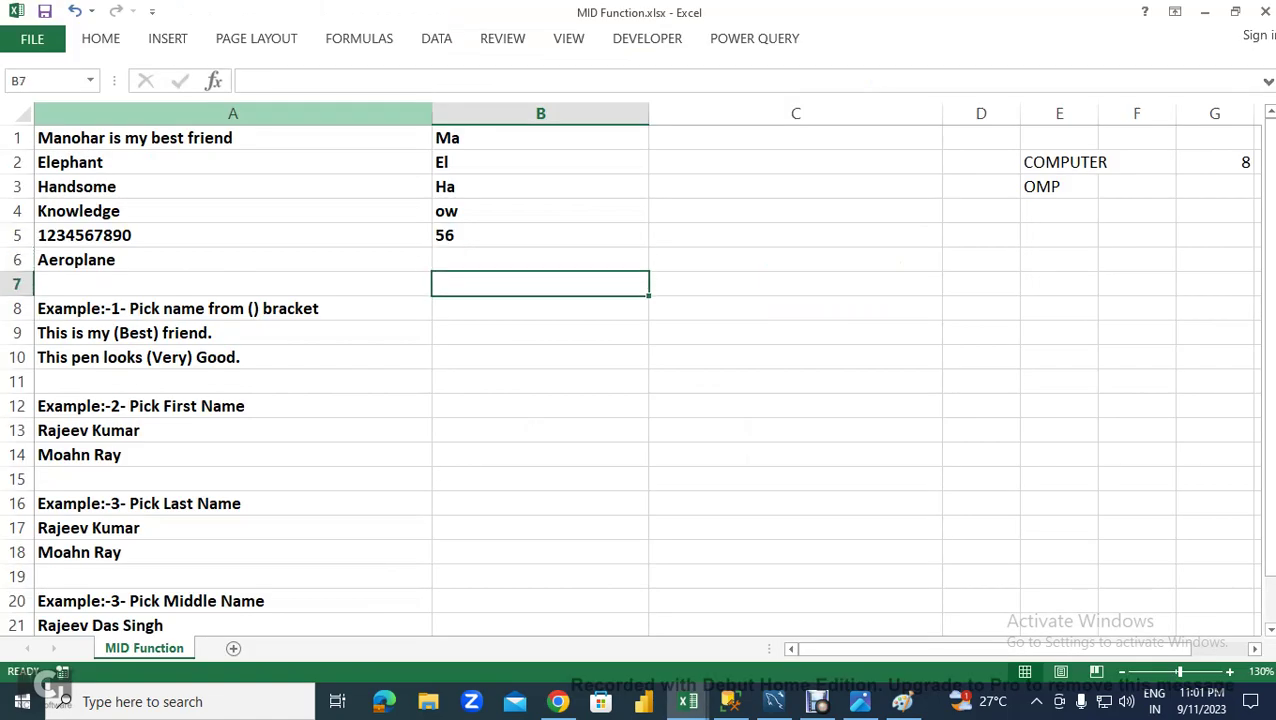
{"action": "left_click", "coordinate": [232, 259]}
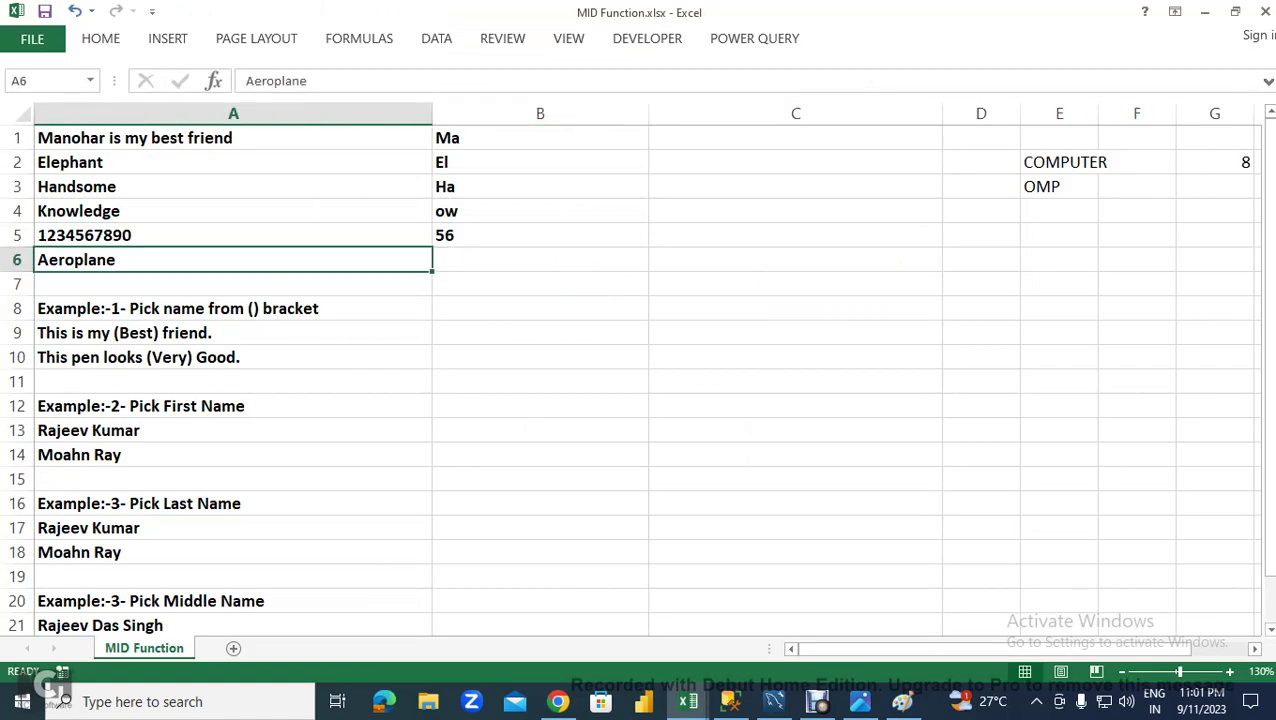
{"action": "key", "text": "alt+F11"}
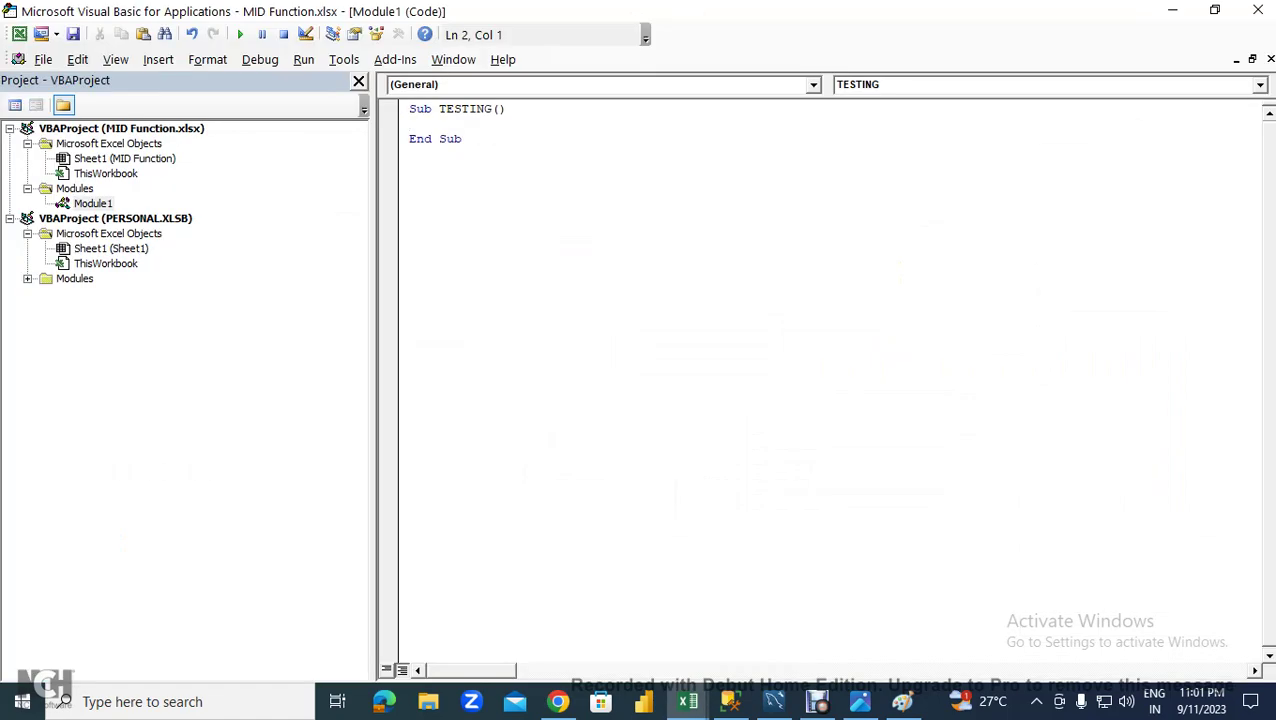
{"action": "type", "text": "x=ACTIVECELL.VAL"}
{"action": "key", "text": "Return"}
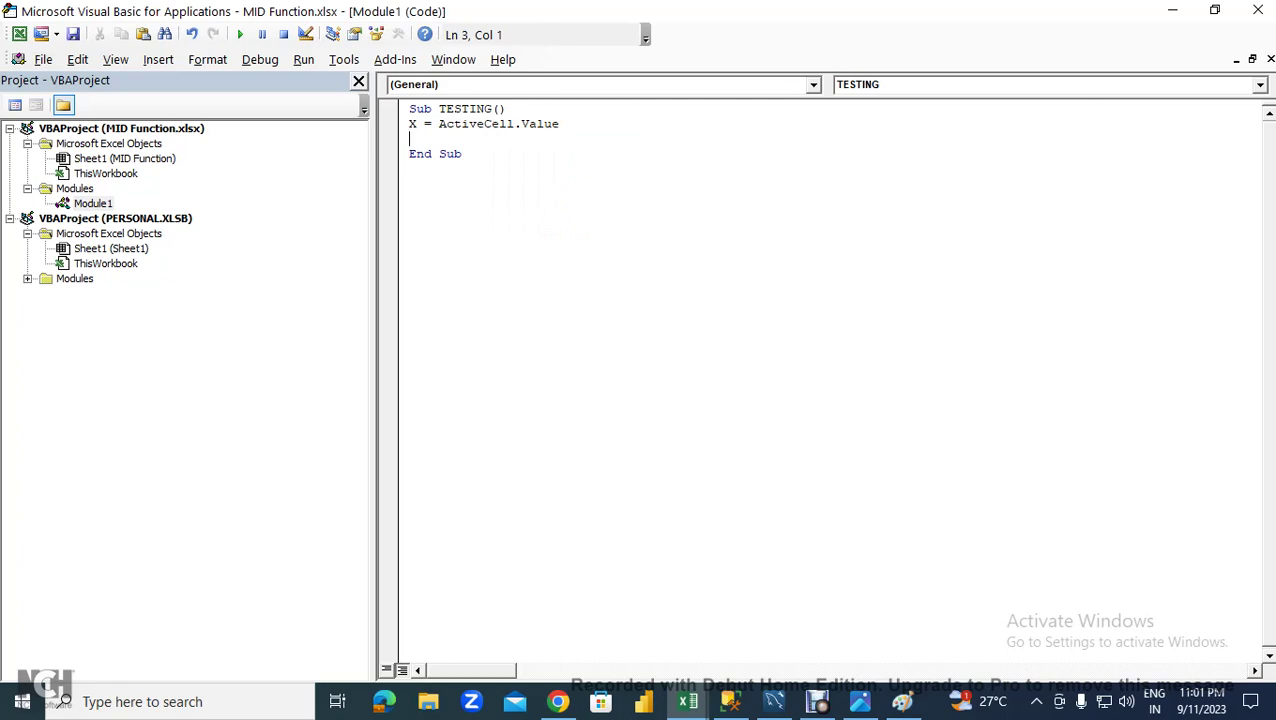
- Restore the VBA editor window and position it beside the worksheet data
{"action": "key", "text": "alt+F11"}
{"action": "key", "text": "alt+F11"}
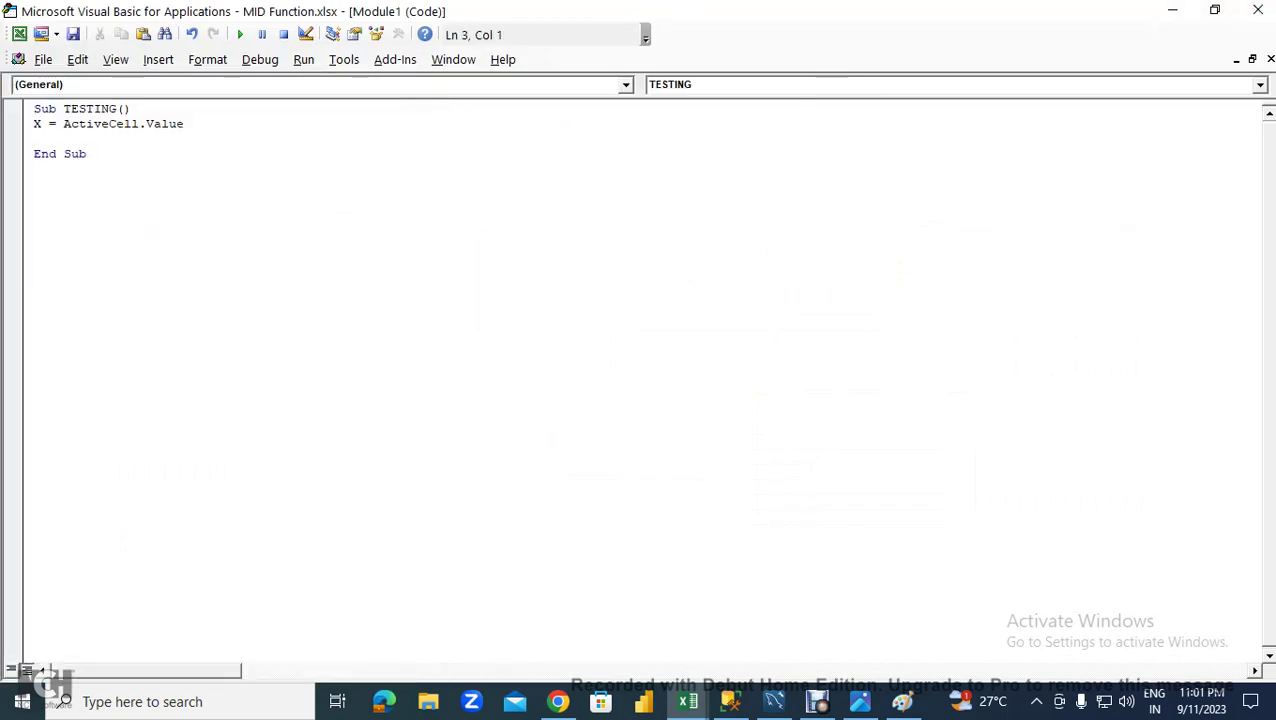
{"action": "left_click_drag", "start_coordinate": [789, 11], "coordinate": [789, 71]}
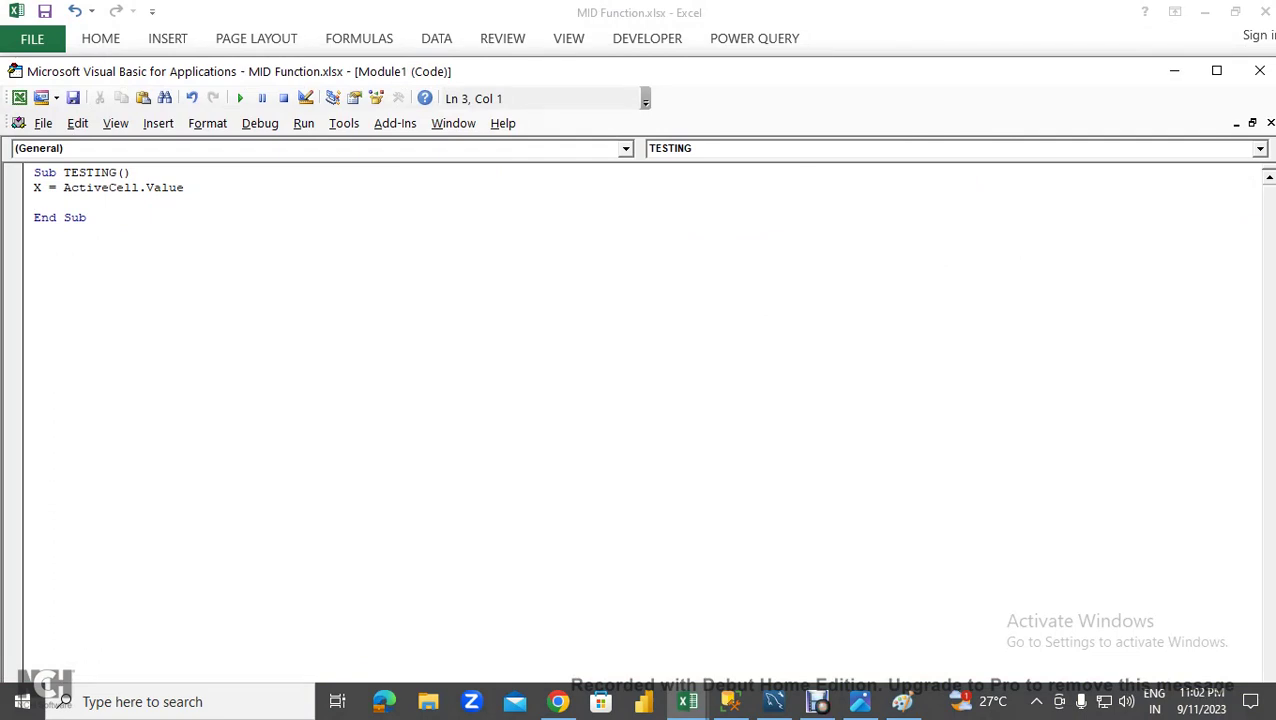
{"action": "left_click_drag", "start_coordinate": [789, 71], "coordinate": [891, 57]}
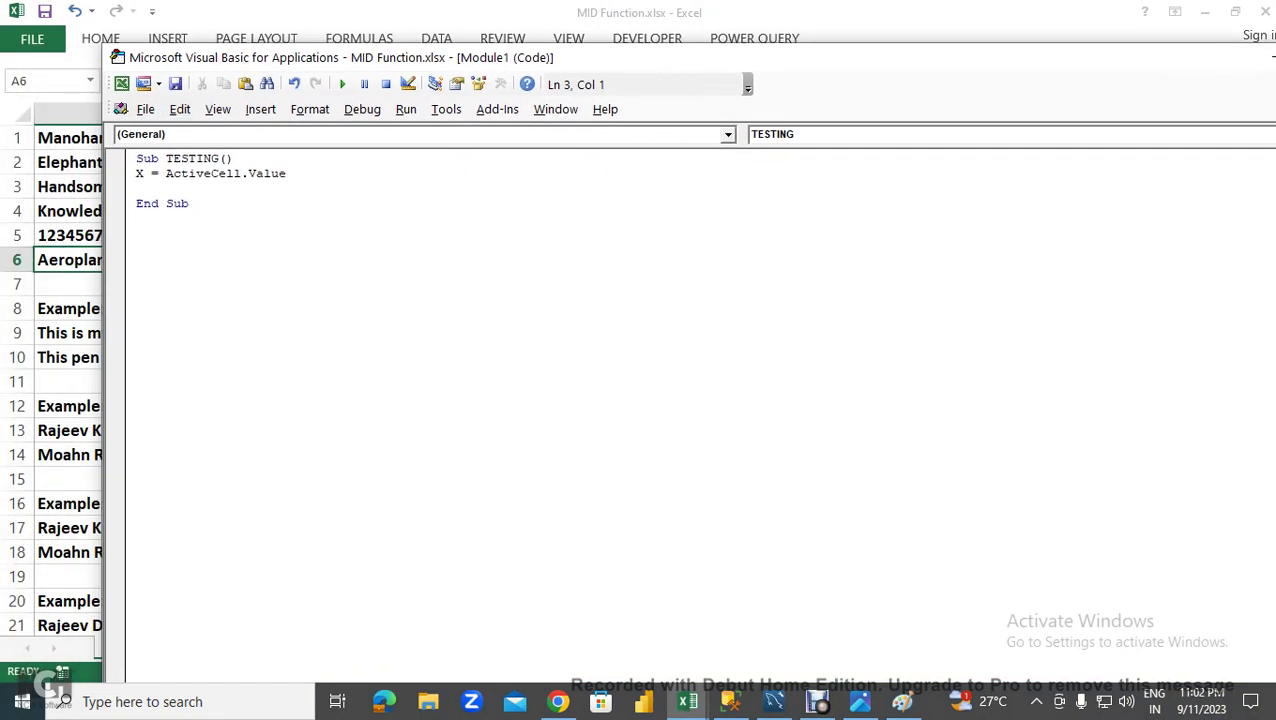
{"action": "left_click_drag", "start_coordinate": [650, 57], "coordinate": [1155, 57]}
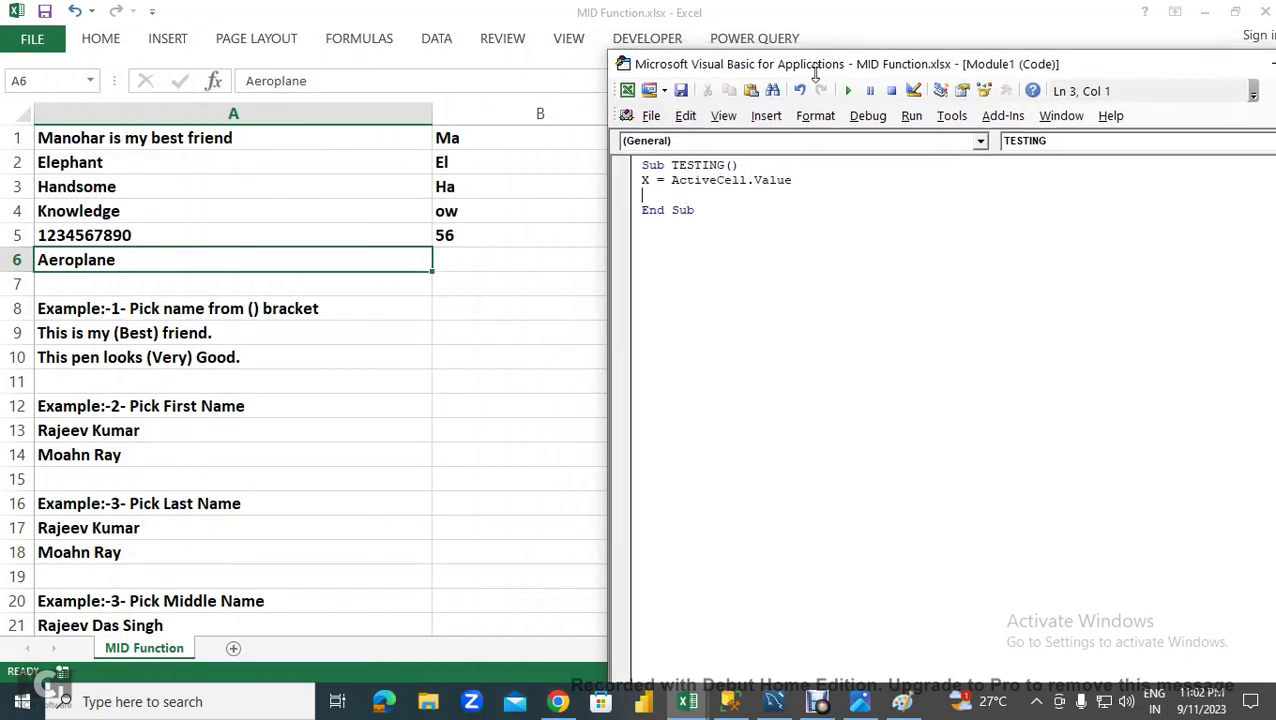
{"action": "left_click_drag", "start_coordinate": [827, 57], "coordinate": [778, 108]}
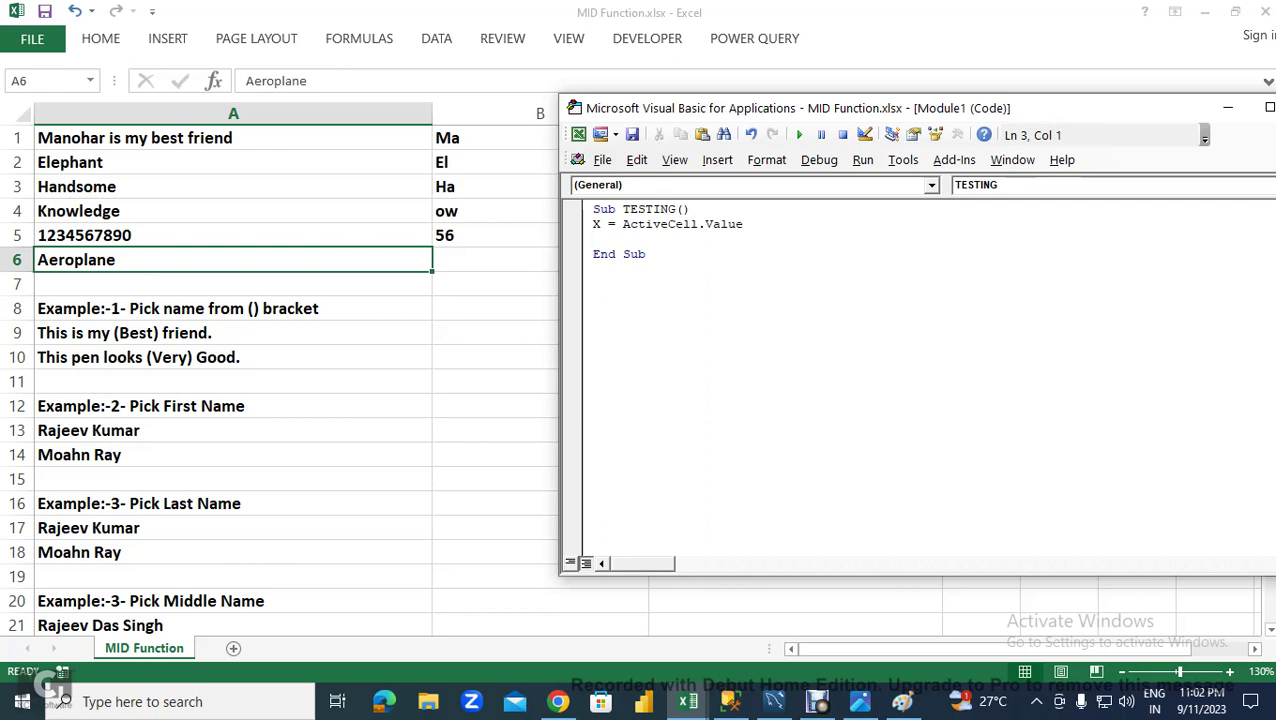
- Add Y = Mid(X, 3, 2) to TESTING and start stepping with F8
{"action": "type", "text": "Y=MID(X"}
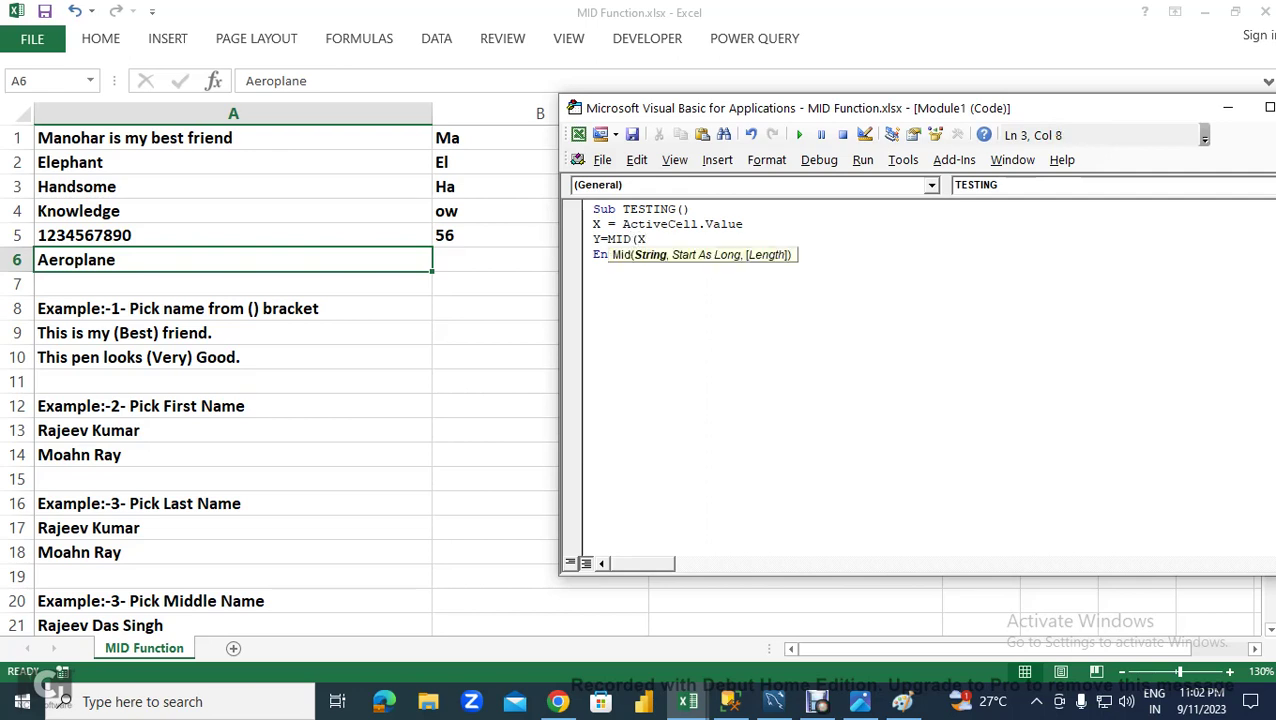
{"action": "type", "text": ","}
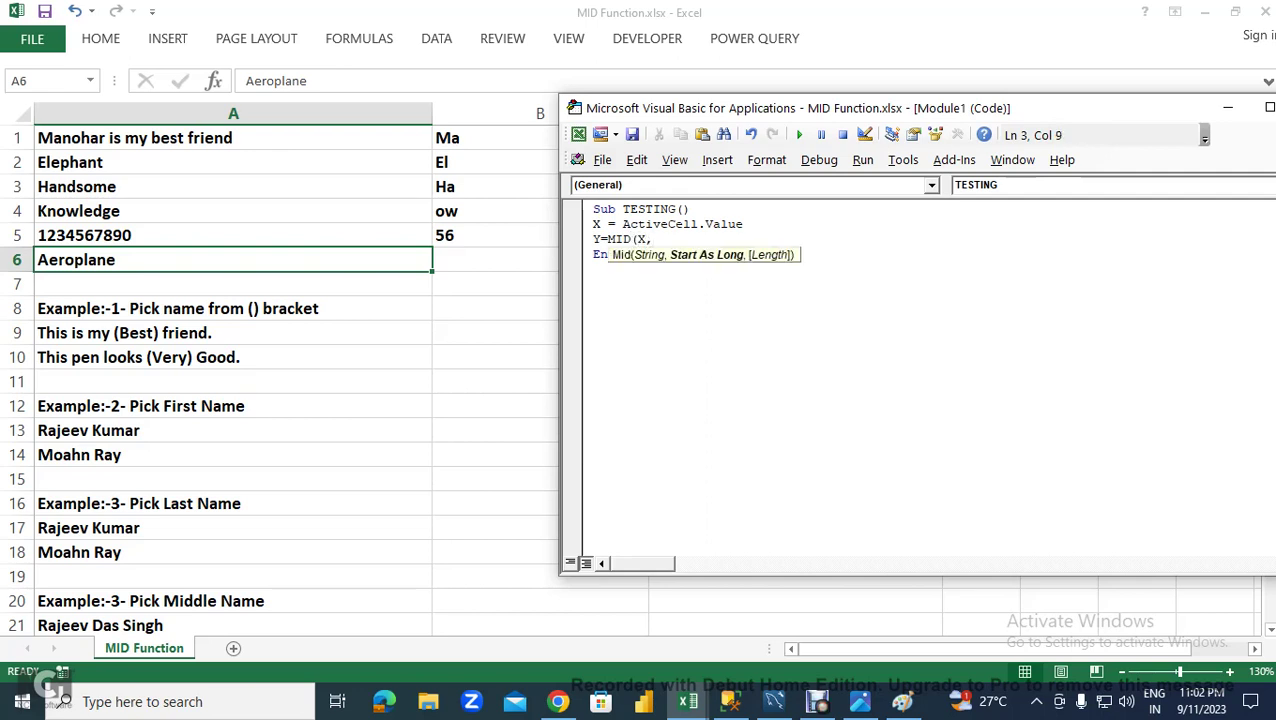
{"action": "type", "text": "3,"}
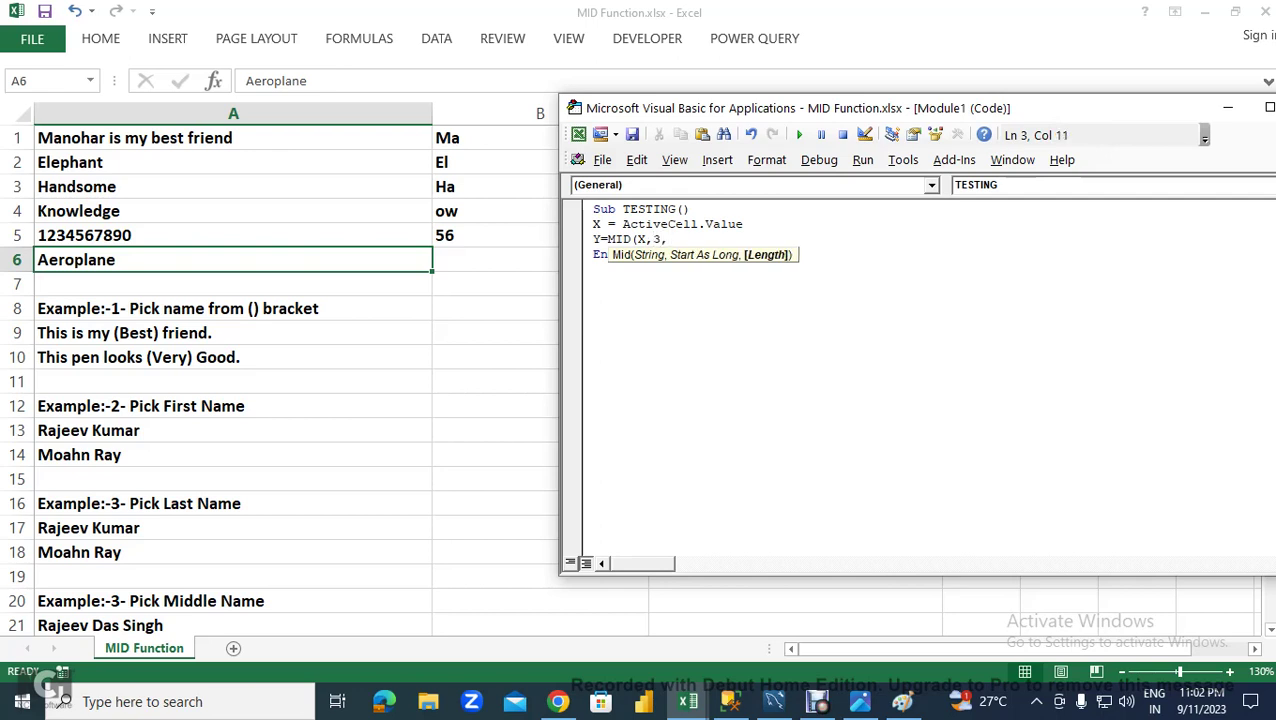
{"action": "type", "text": "2)"}
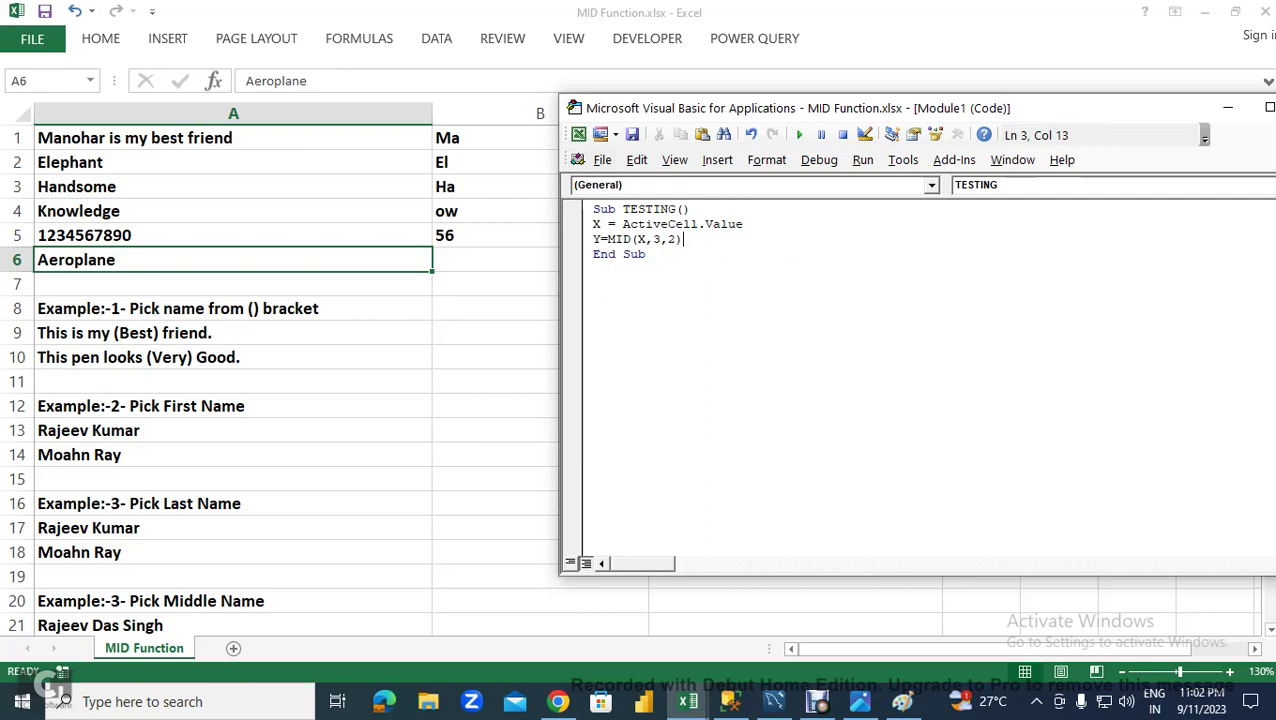
{"action": "key", "text": "Return"}
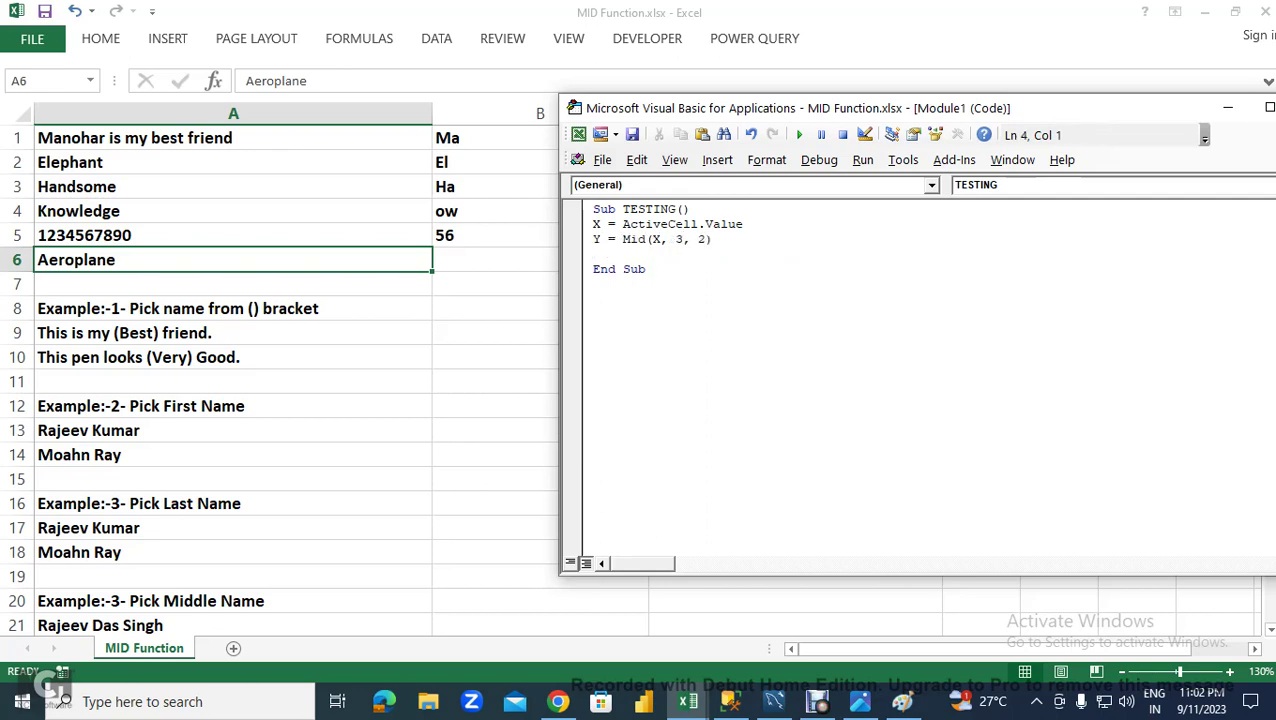
{"action": "key", "text": "F8"}
{"action": "key", "text": "F8"}
{"action": "key", "text": "F8"}
{"action": "key", "text": "F8"}
- Add MsgBox Y and step through the macro to show ro for Aeroplane
{"action": "mouse_move", "coordinate": [597, 240]}
{"action": "left_click", "coordinate": [594, 254]}
{"action": "type", "text": "MSGBO"}
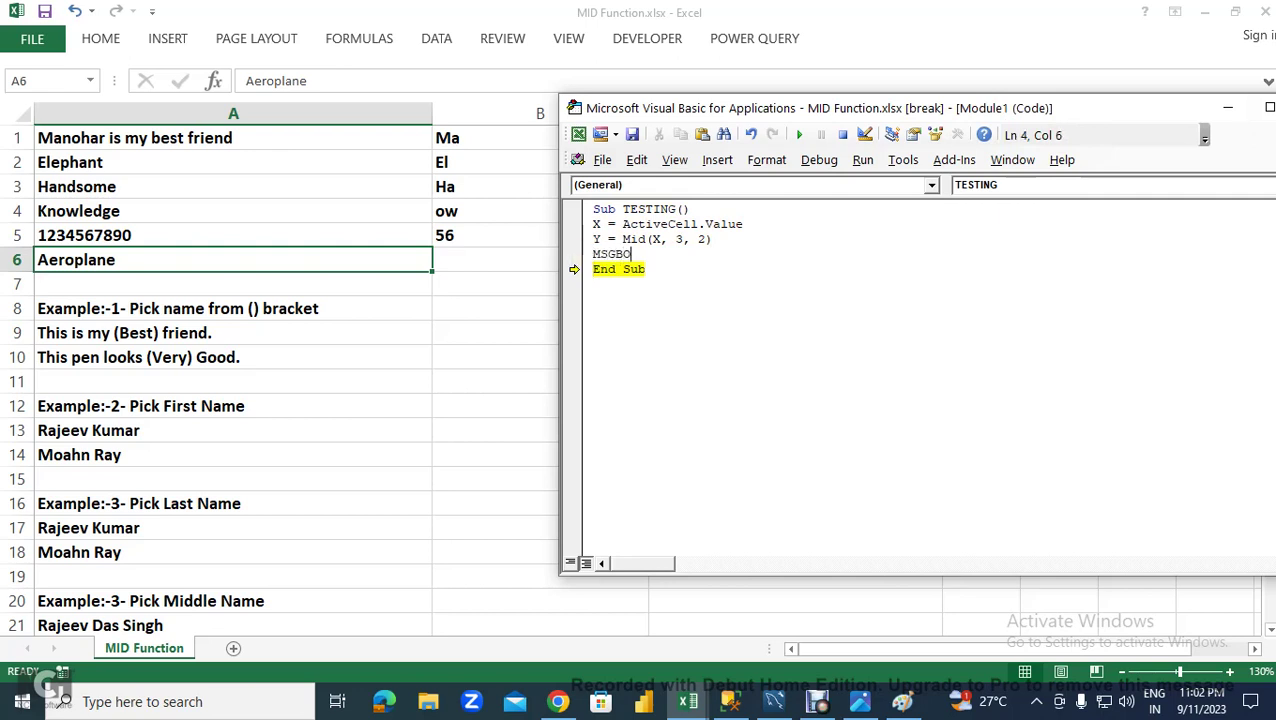
{"action": "type", "text": "X Y"}
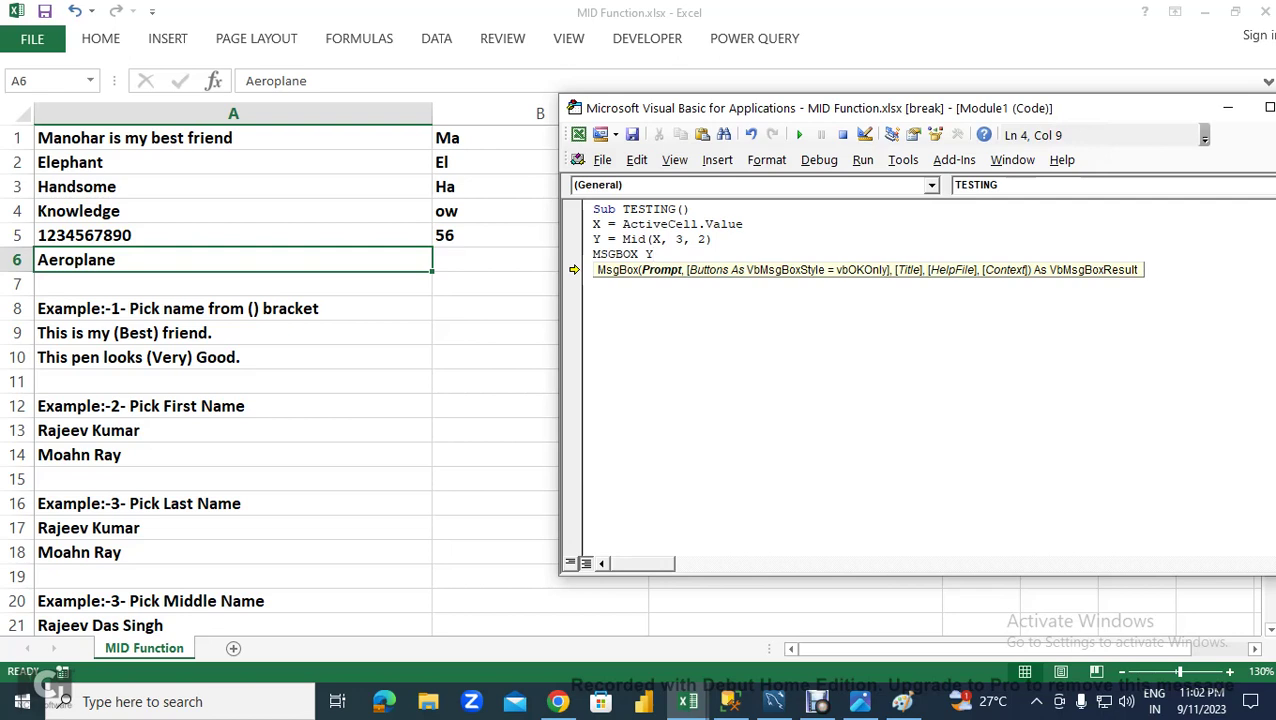
{"action": "key", "text": "F8"}
{"action": "key", "text": "F8"}
{"action": "key", "text": "F8"}
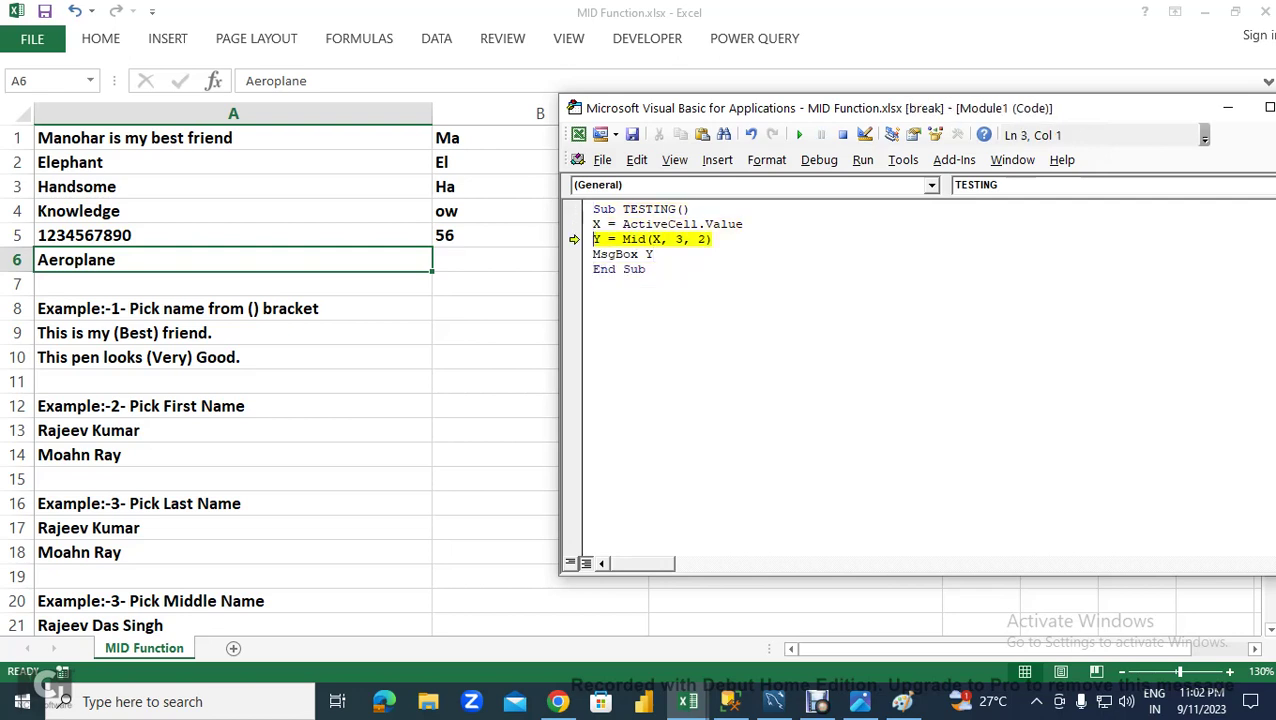
{"action": "key", "text": "F8"}
{"action": "key", "text": "F8"}
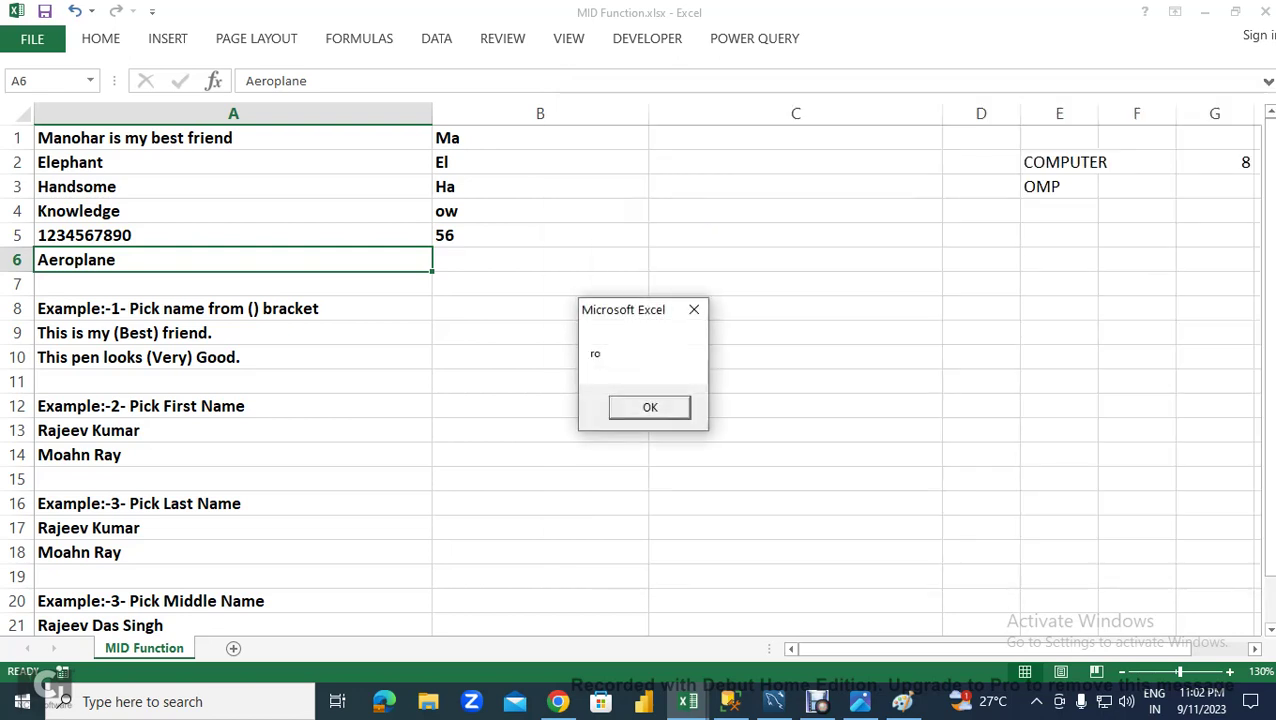
{"action": "key", "text": "Return"}
{"action": "key", "text": "alt+F11"}
{"action": "left_click", "coordinate": [540, 259]}
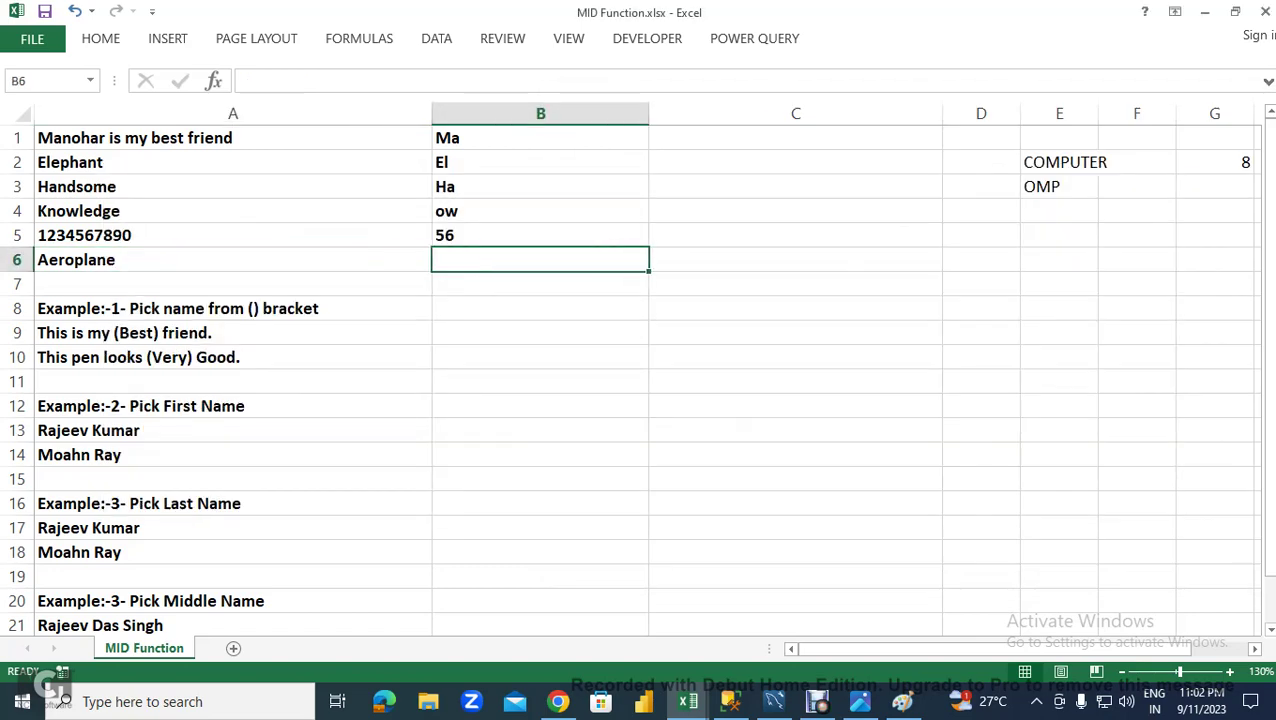
- Add the line Range("B6").Value = Y to the TESTING macro code
{"action": "left_click", "coordinate": [233, 284]}
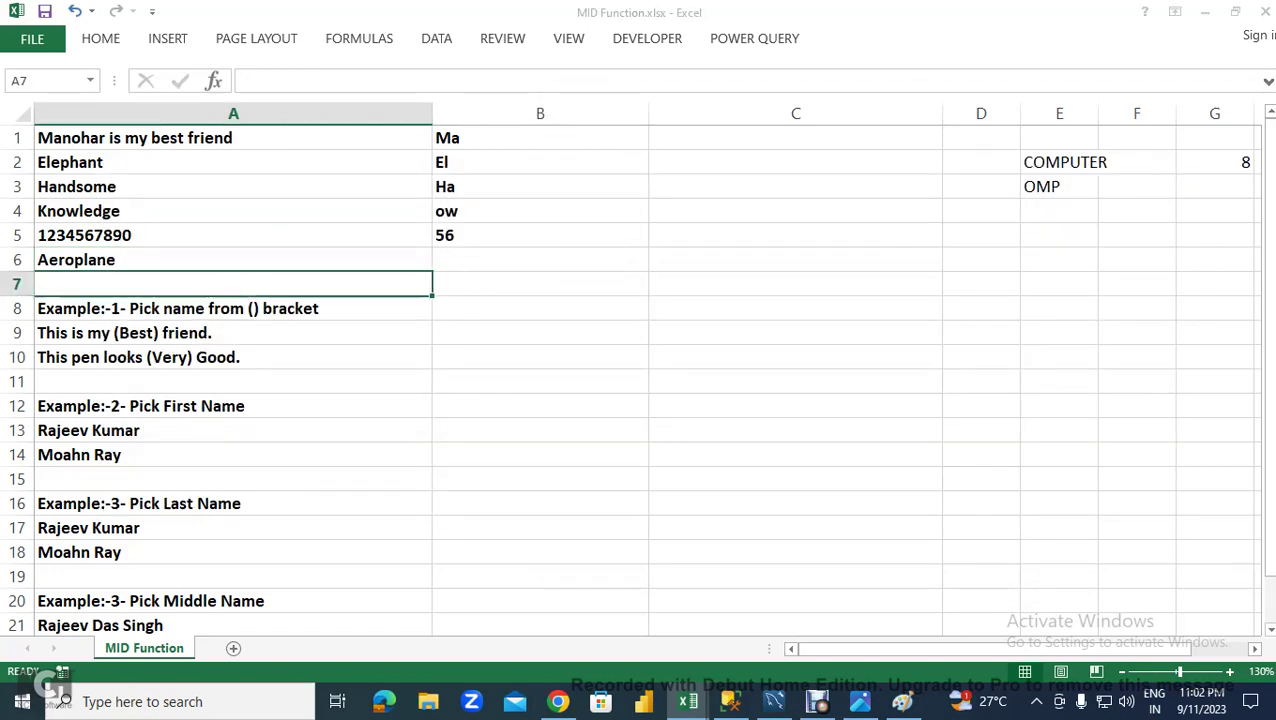
{"action": "key", "text": "alt+F11"}
{"action": "type", "text": "RANGE("}
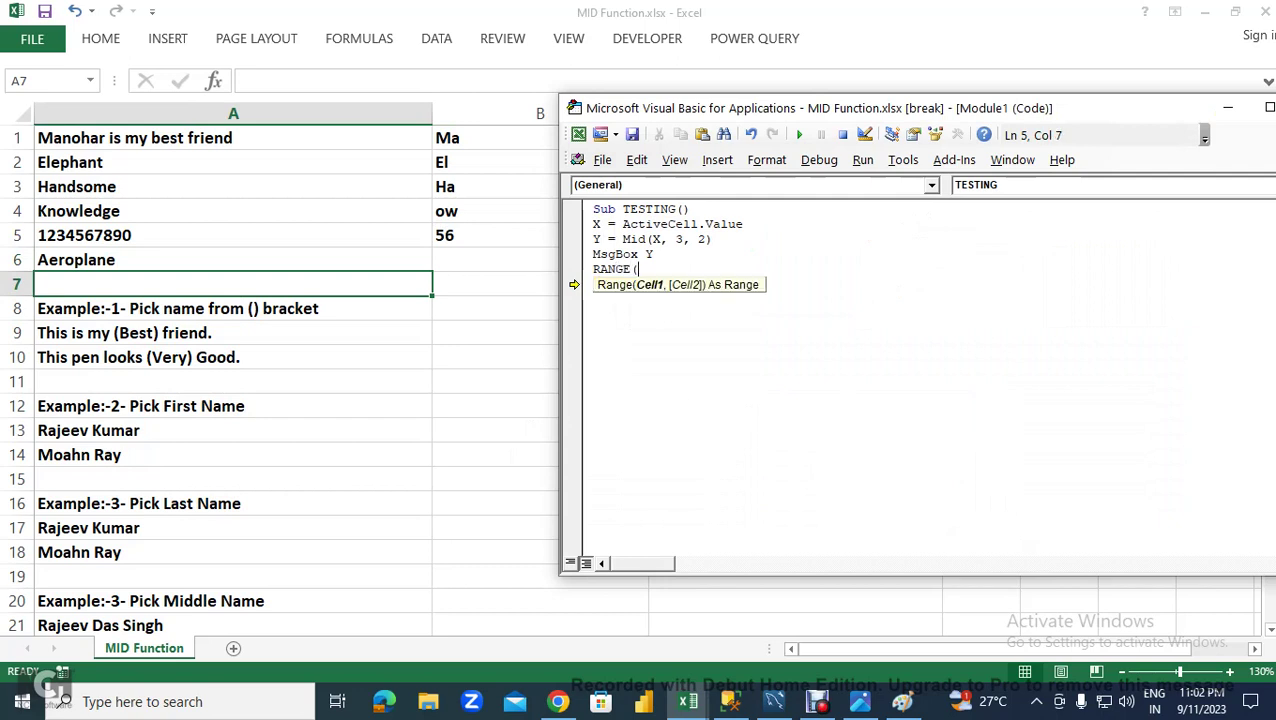
{"action": "type", "text": "\"B6\""}
{"action": "type", "text": ").VALUE="}
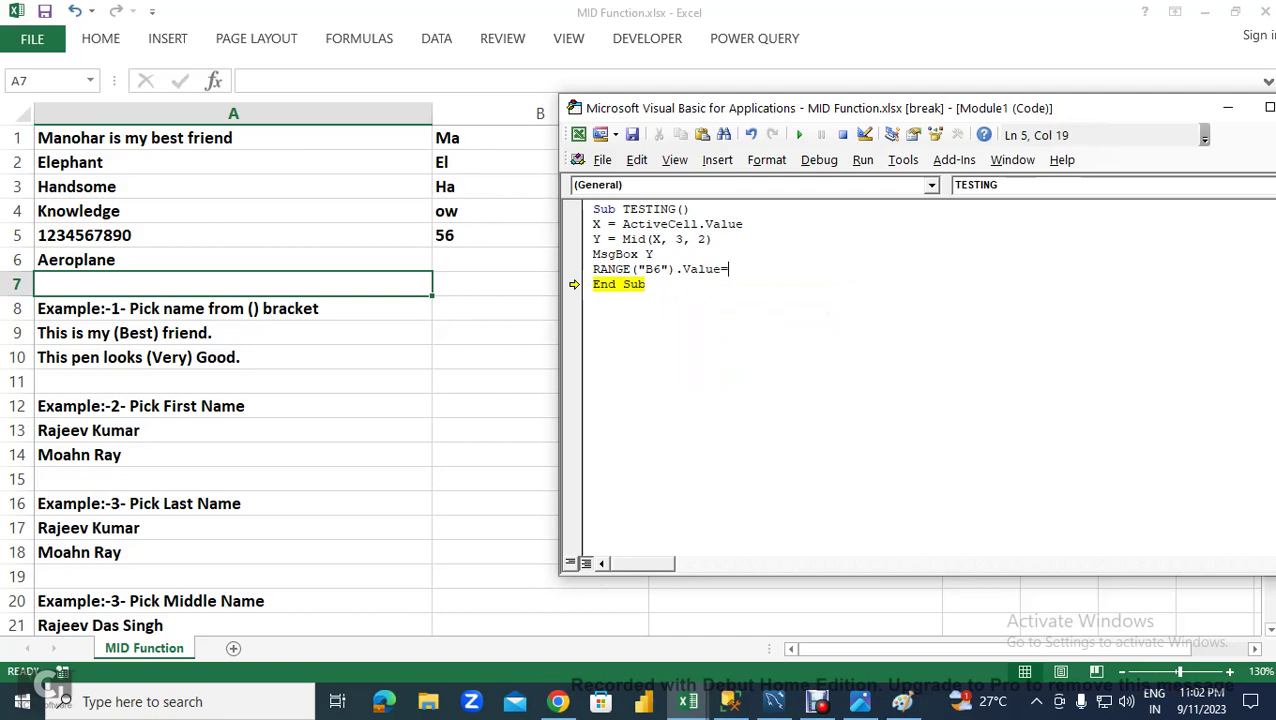
{"action": "type", "text": "Y"}
{"action": "left_click", "coordinate": [647, 284]}
- Select the Aeroplane cell A6 on the worksheet before running the macro
{"action": "key", "text": "alt+F11"}
{"action": "left_click", "coordinate": [233, 259]}
{"action": "left_click", "coordinate": [540, 259]}
{"action": "left_click", "coordinate": [233, 259]}
{"action": "key", "text": "alt+F11"}
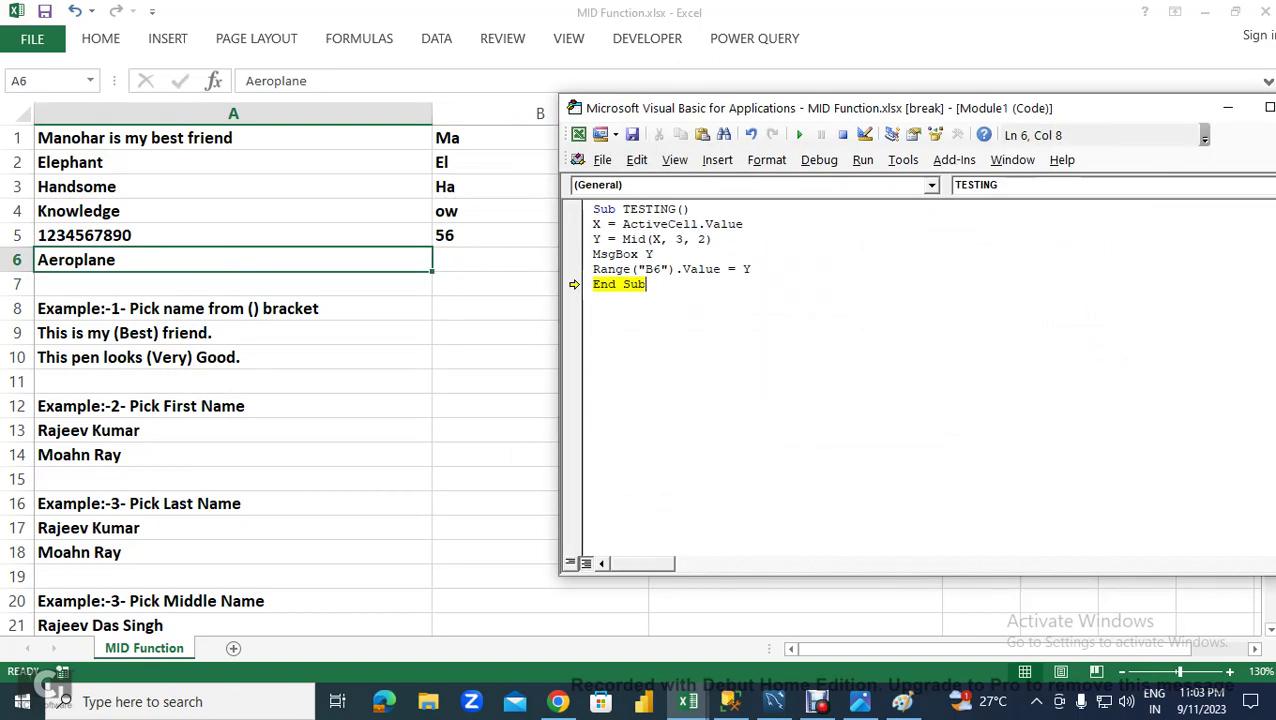
- Step through the TESTING macro with F8 and dismiss the message so B6 shows ro
{"action": "key", "text": "F8"}
{"action": "key", "text": "F8"}
{"action": "key", "text": "F8"}
{"action": "key", "text": "F8"}
{"action": "key", "text": "F8"}
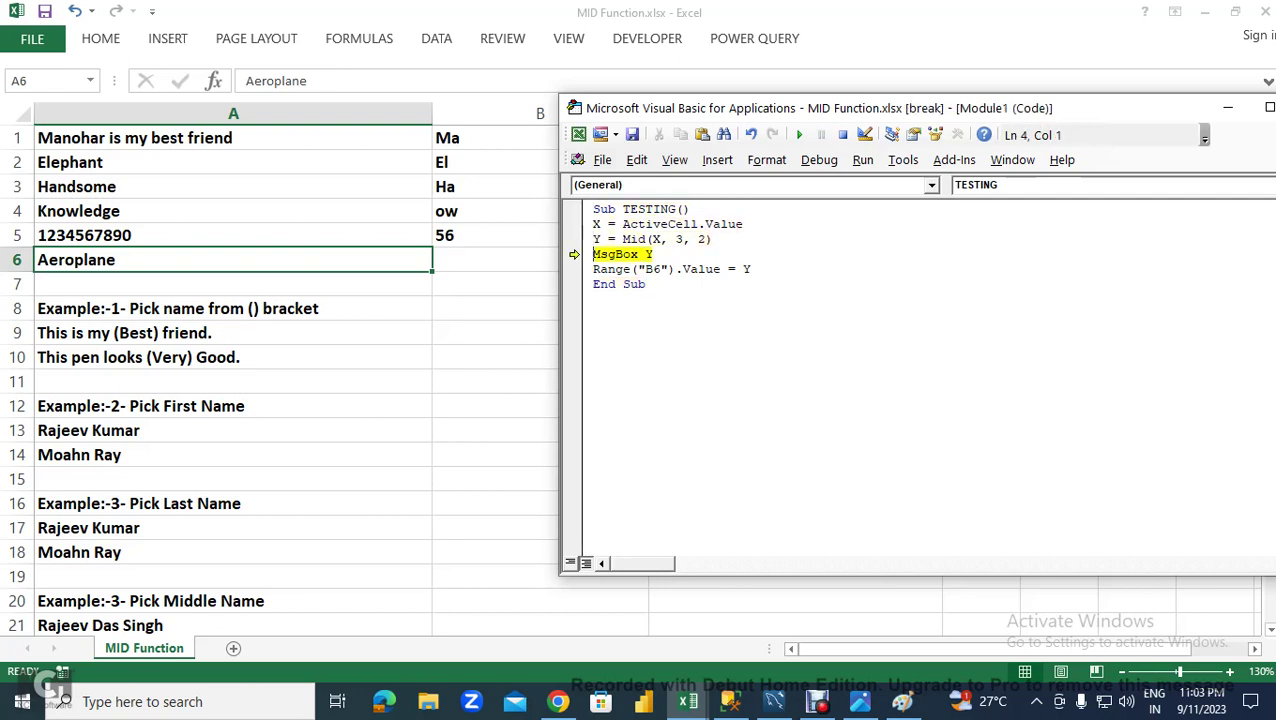
{"action": "key", "text": "F8"}
{"action": "key", "text": "Return"}
{"action": "key", "text": "F8"}
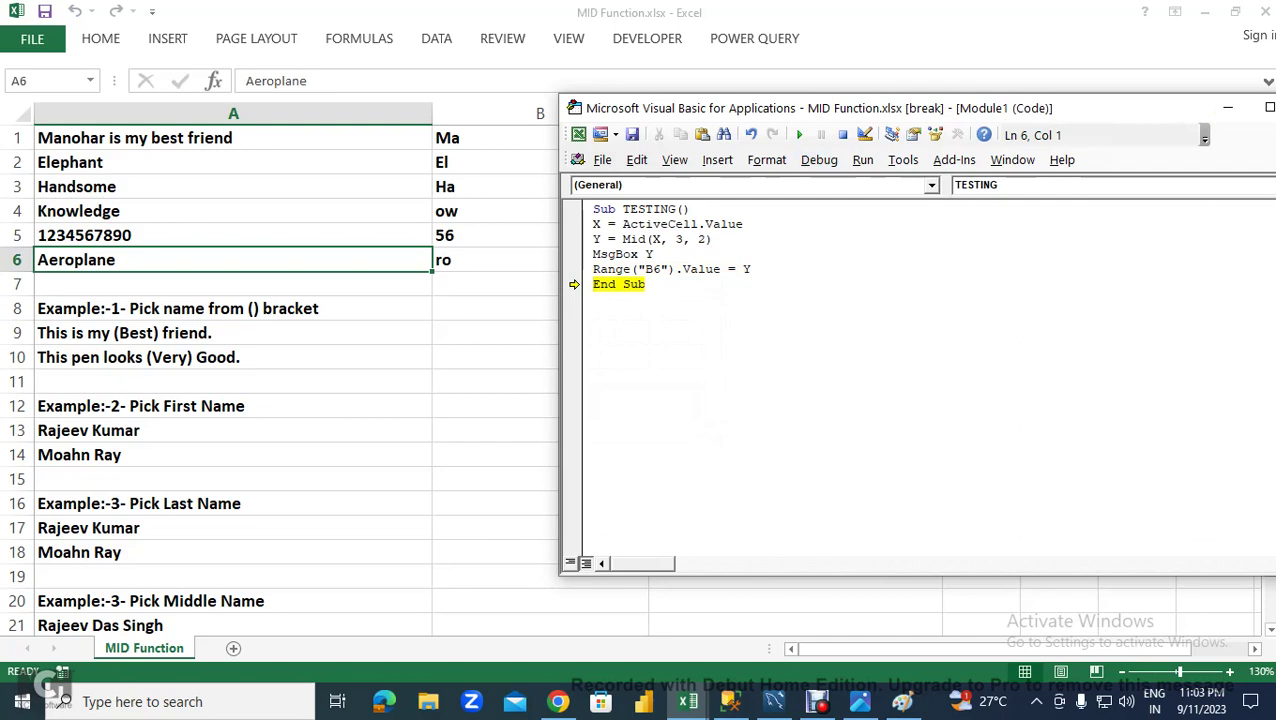
{"action": "left_click", "coordinate": [842, 134]}
{"action": "key", "text": "alt+F11"}
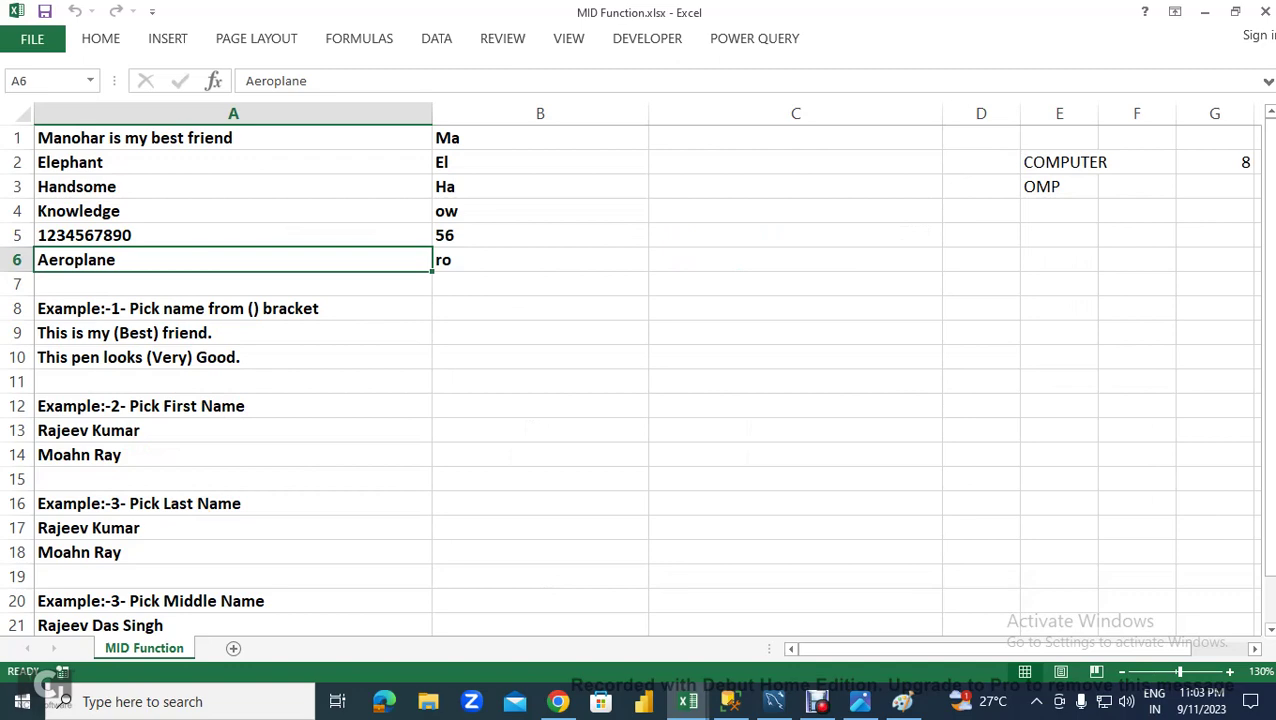
{"action": "key", "text": "alt+F11"}
{"action": "key", "text": "F8"}
{"action": "key", "text": "F8"}
{"action": "key", "text": "F8"}
{"action": "key", "text": "F8"}
{"action": "key", "text": "F8"}
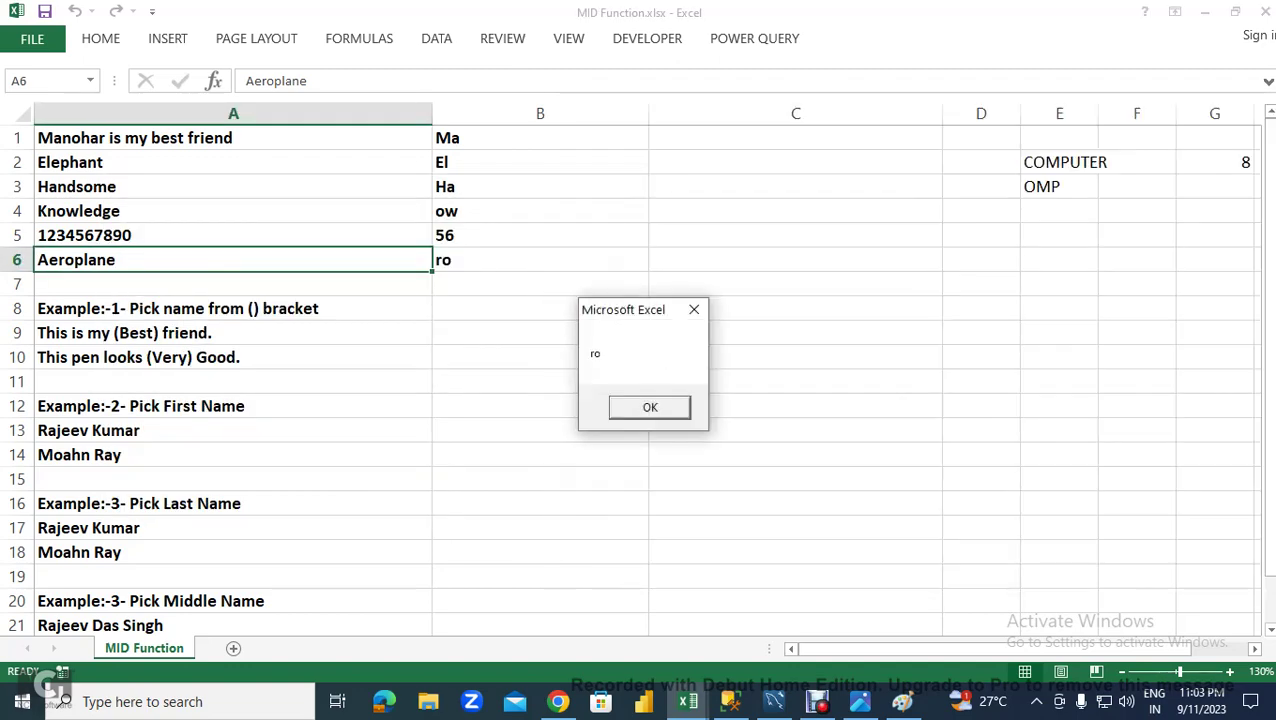
{"action": "key", "text": "Return"}
{"action": "key", "text": "F8"}
{"action": "key", "text": "F8"}
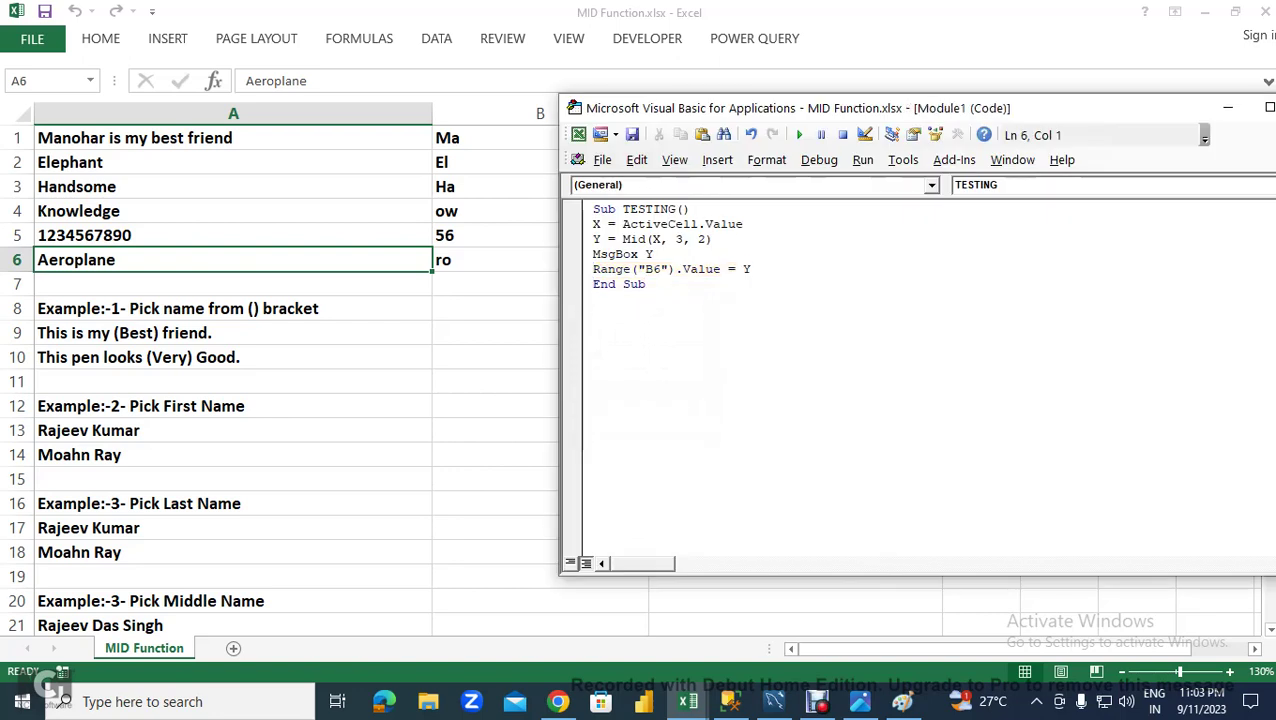
- Cycle through the open windows with Alt+Tab toward the SQL query tool
{"action": "key", "text": "alt+Tab"}
{"action": "key", "text": "Tab"}
{"action": "key", "text": "Tab"}
{"action": "key", "text": "Tab"}
{"action": "key", "text": "Tab"}
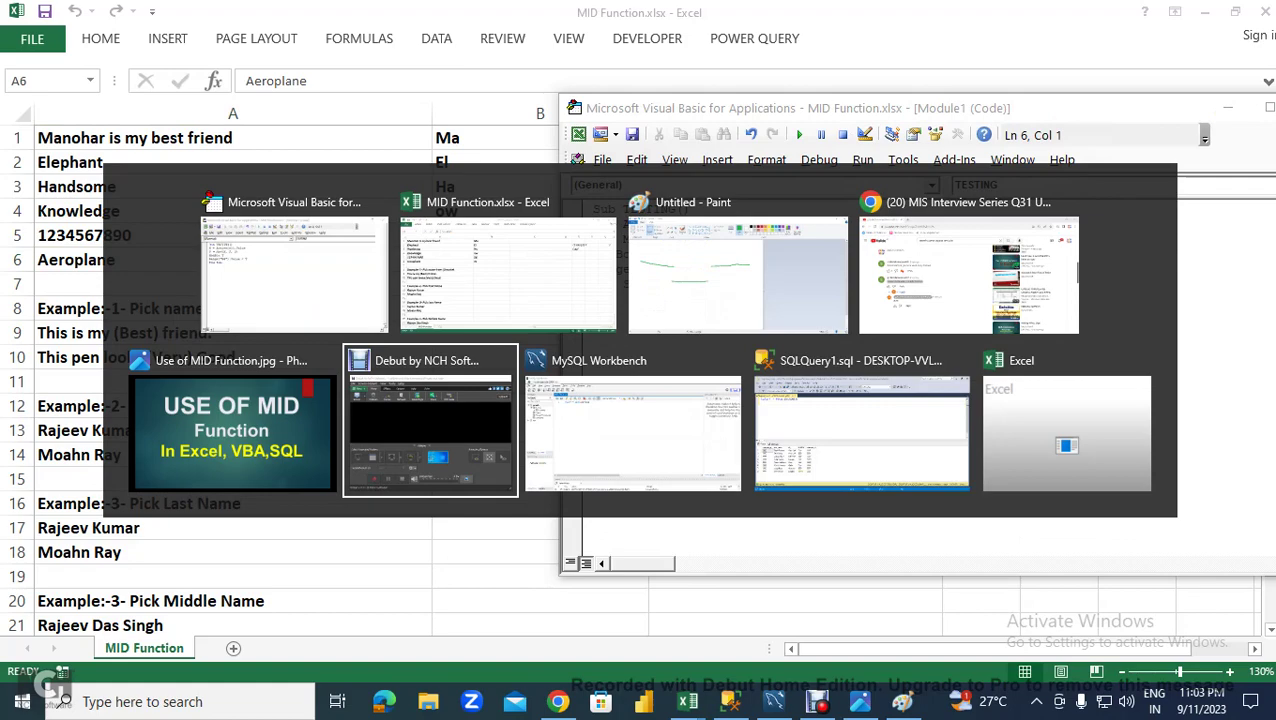
{"action": "key", "text": "Tab"}
{"action": "key", "text": "alt+Tab"}
{"action": "key", "text": "Tab"}
{"action": "key", "text": "Tab"}
{"action": "key", "text": "Tab"}
{"action": "key", "text": "Tab"}
{"action": "key", "text": "Tab"}
{"action": "key", "text": "Tab"}
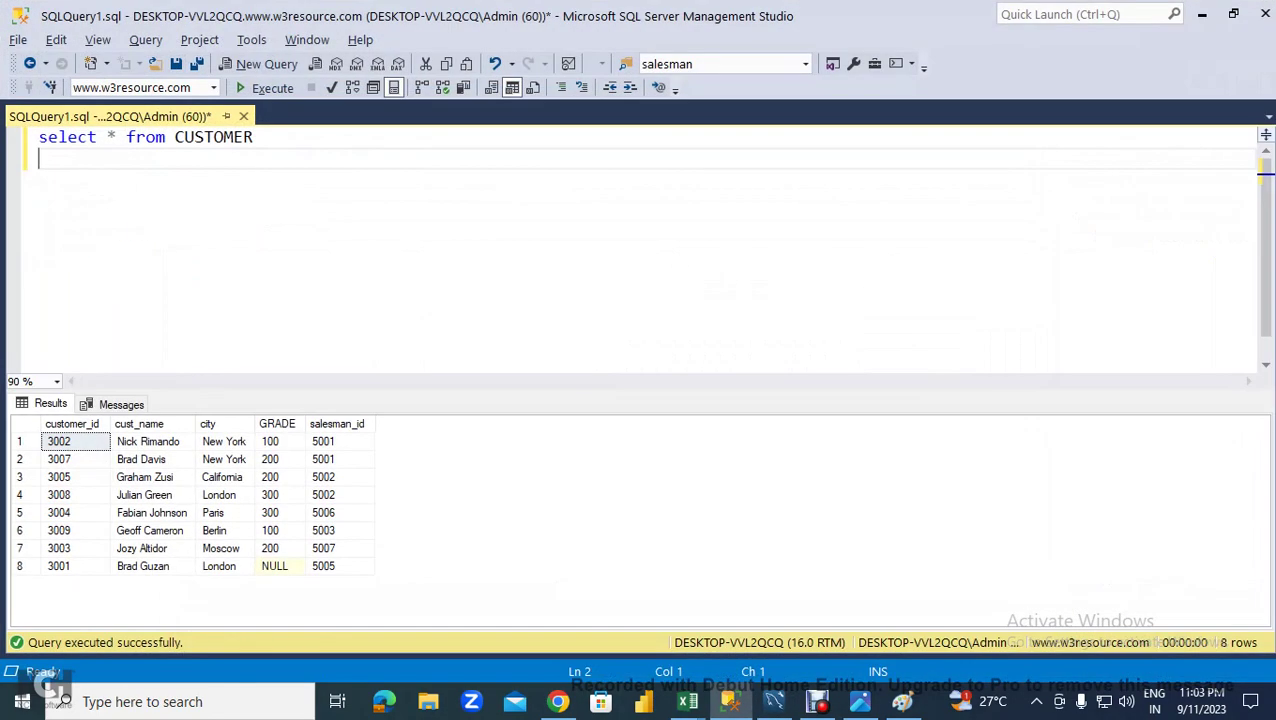
- Rerun SELECT * FROM CUSTOMER in MySQL Workbench to list the whole table
{"action": "key", "text": "alt+Tab"}
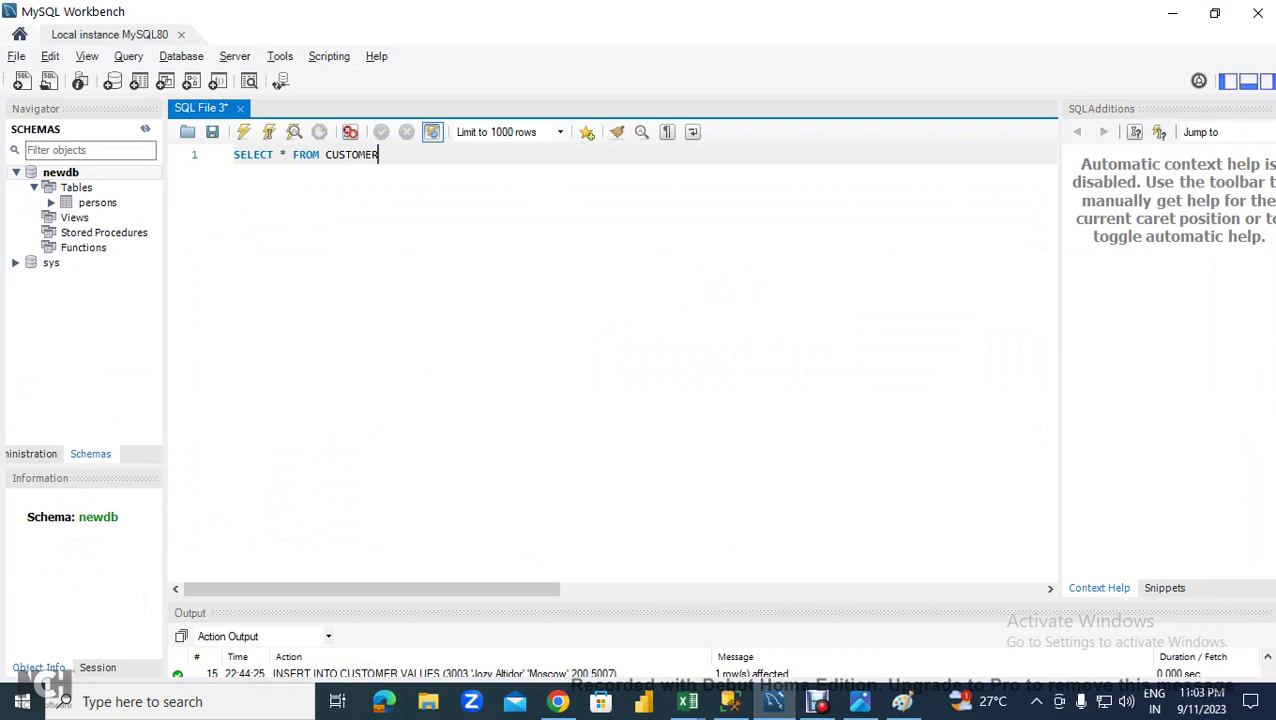
{"action": "key", "text": "ctrl+shift+Left"}
{"action": "key", "text": "ctrl+shift+Left"}
{"action": "key", "text": "ctrl+shift+Left"}
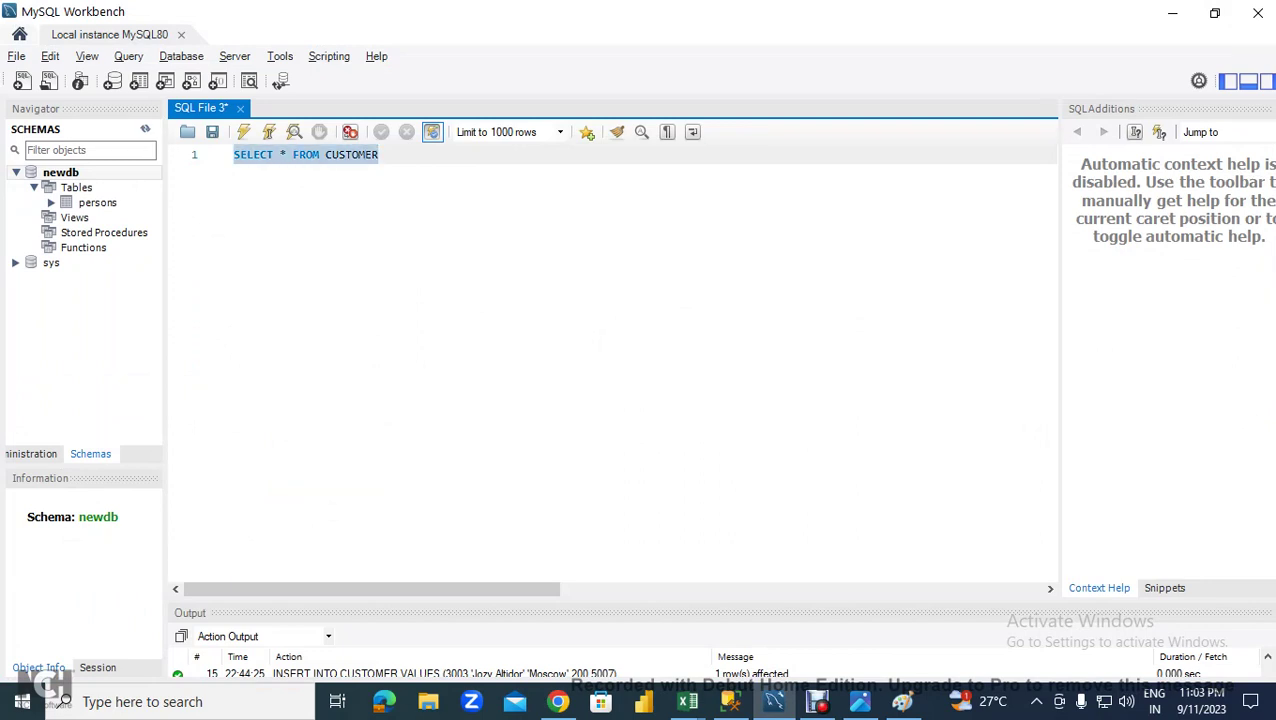
{"action": "left_click", "coordinate": [243, 132]}
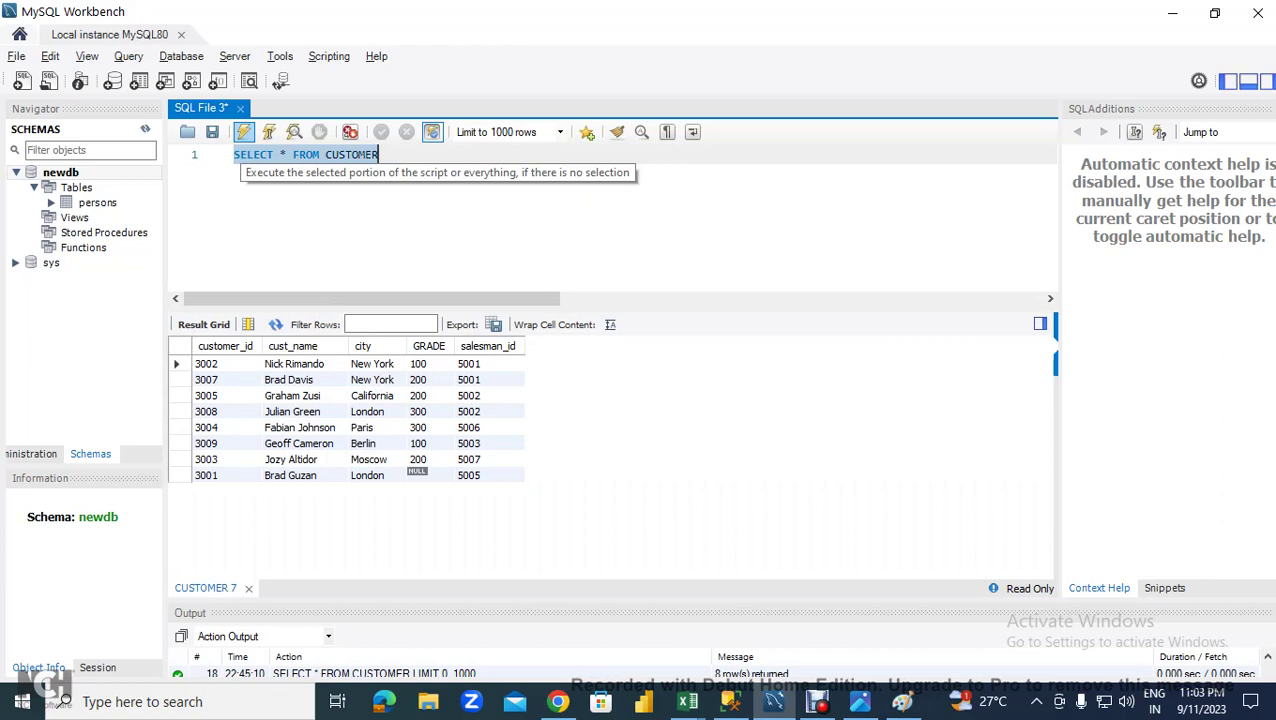
{"action": "left_click", "coordinate": [244, 132]}
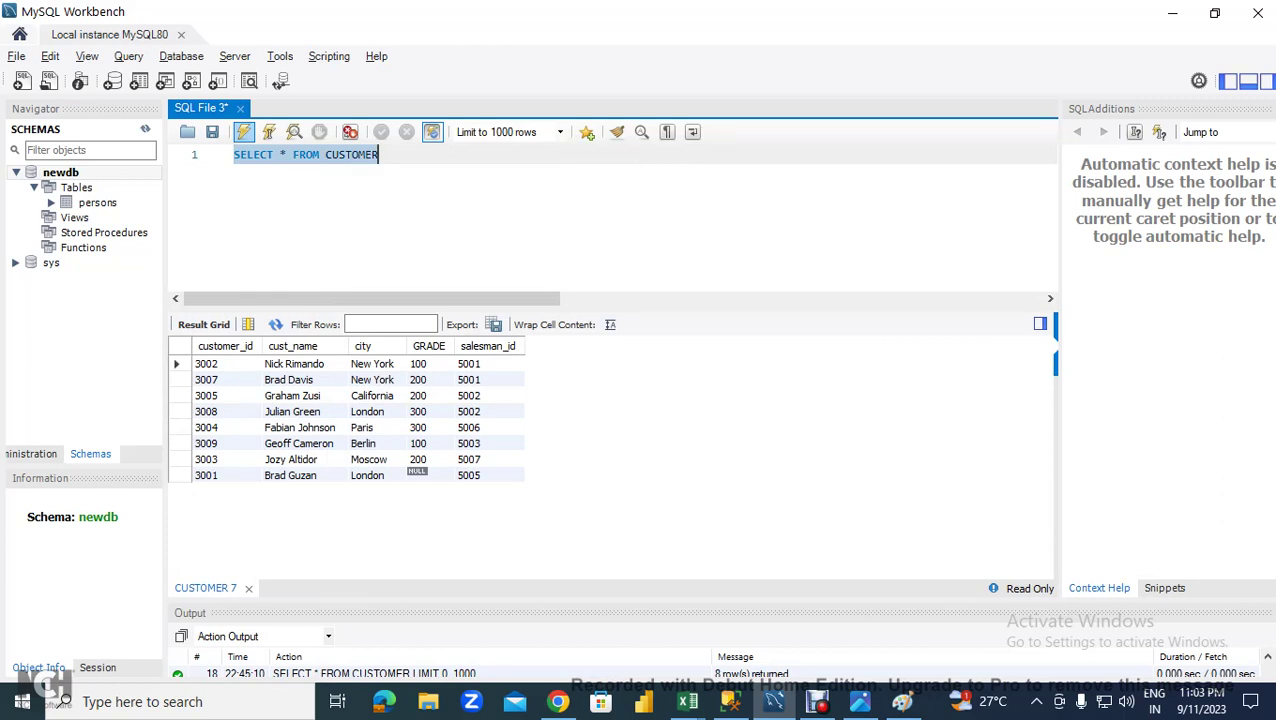
- Add SELECT CUST_NAME FROM CUSTOMER on a new line and execute it
{"action": "key", "text": "Return"}
{"action": "key", "text": "Return"}
{"action": "type", "text": "SELECT CUST_NAME FROM CUSTOMER"}
{"action": "key", "text": "shift+Home"}
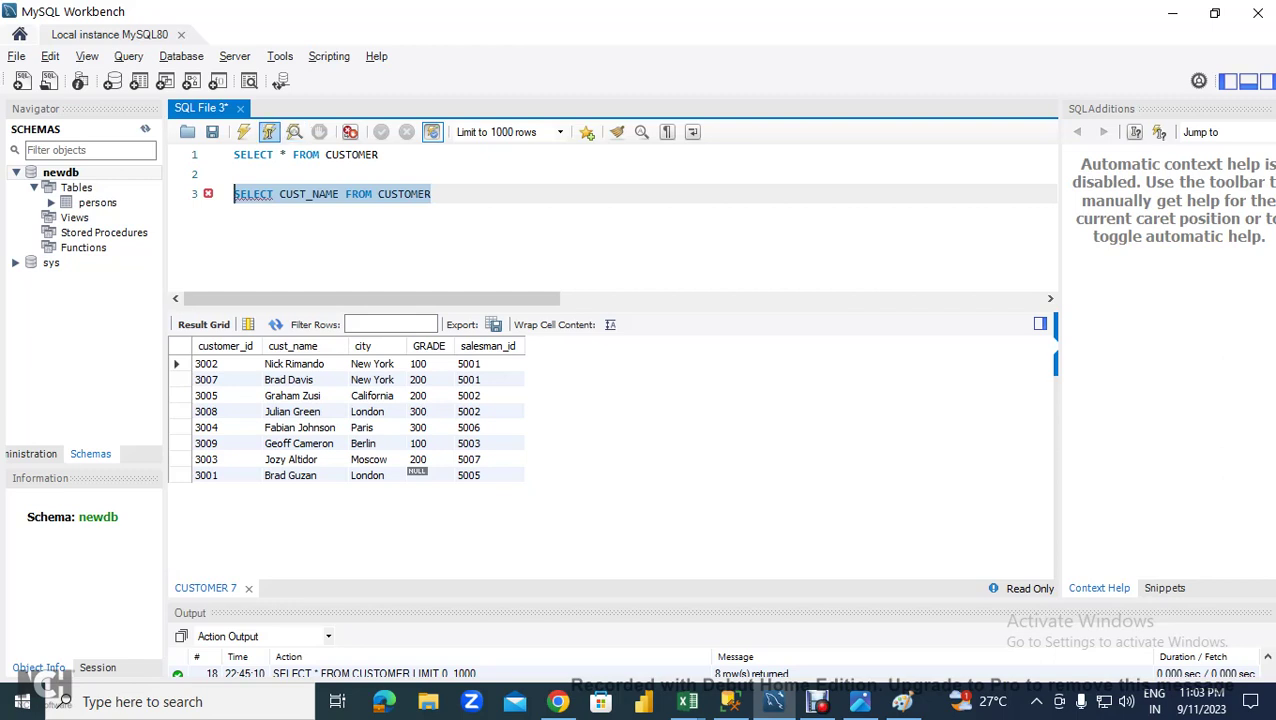
{"action": "left_click", "coordinate": [243, 132]}
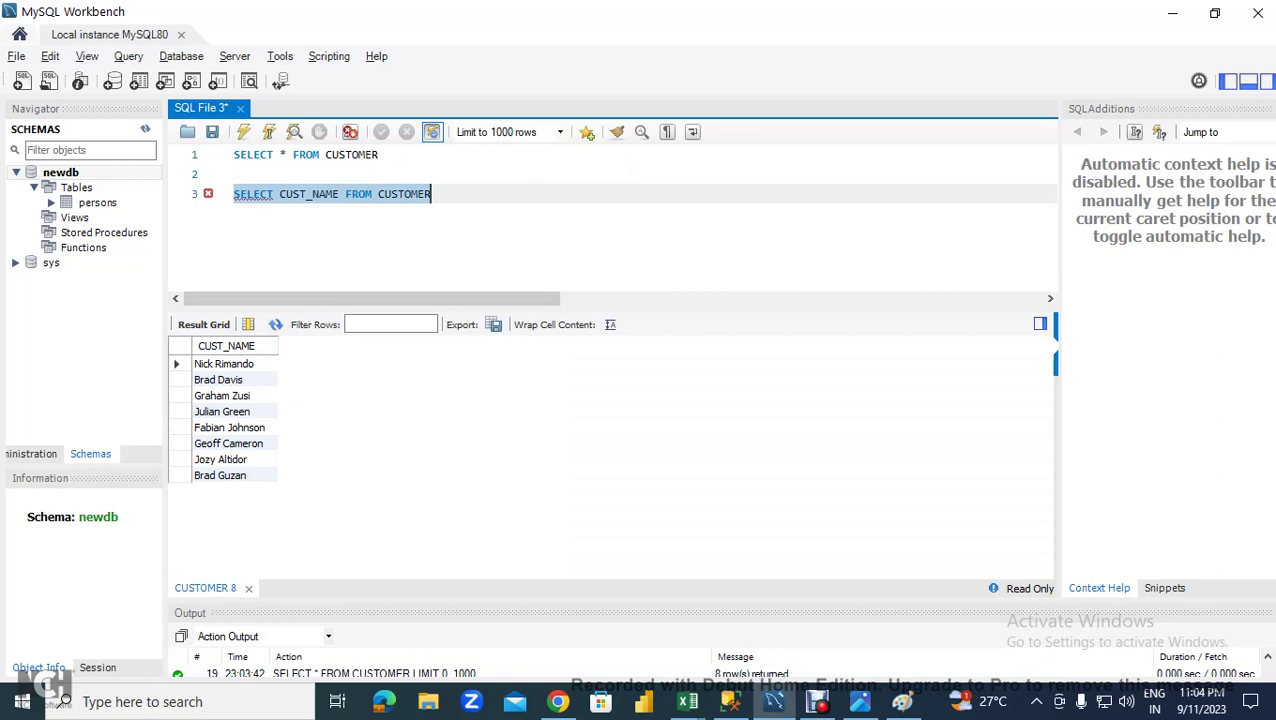
{"action": "left_click", "coordinate": [306, 194]}
- Change line 3 to SELECT CUST_NAME, MID(CUST_NAME,2,3) FROM CUSTOMER and execute it
{"action": "key", "text": "Right"}
{"action": "key", "text": "Right"}
{"action": "key", "text": "Right"}
{"action": "key", "text": "Right"}
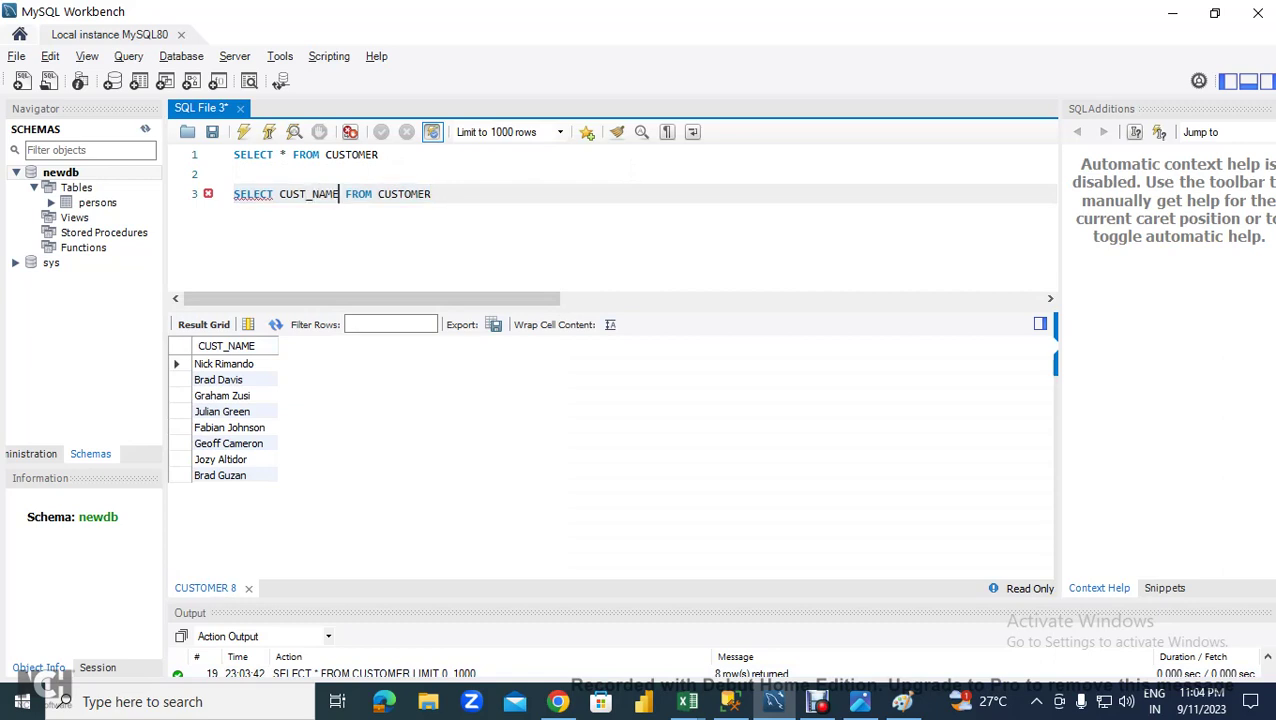
{"action": "type", "text": ","}
{"action": "type", "text": "MID"}
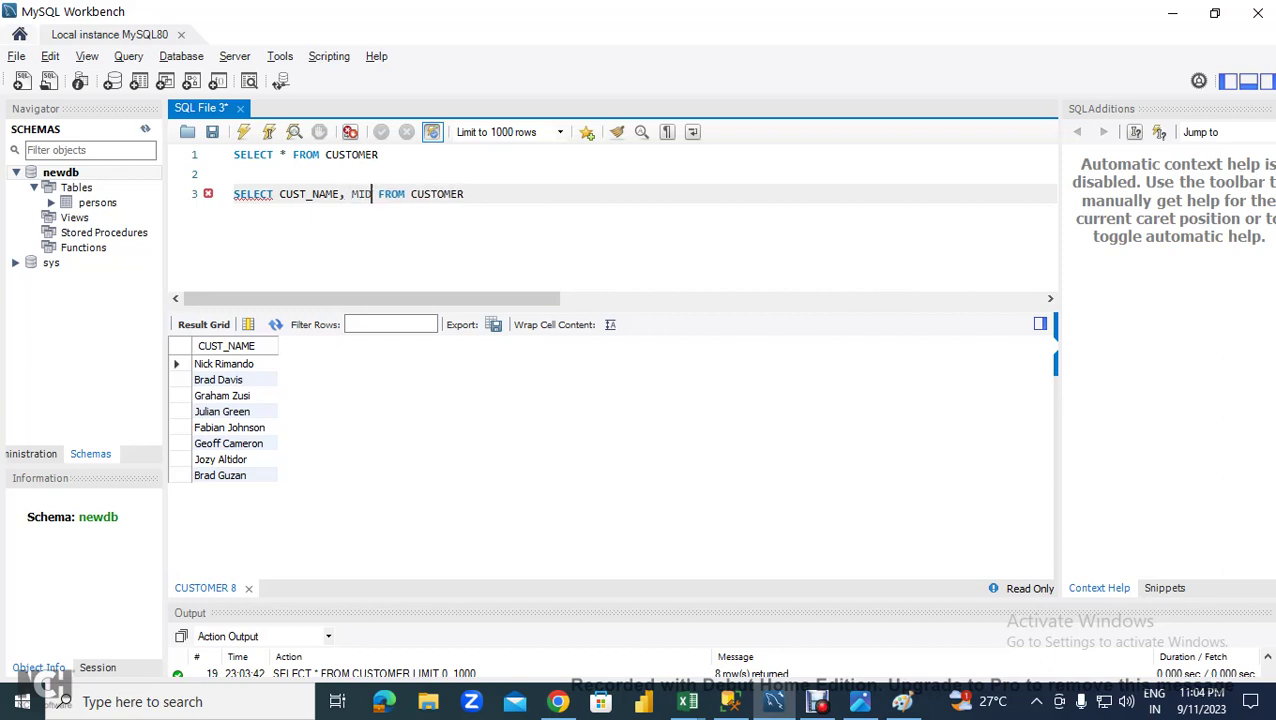
{"action": "type", "text": "(CUST_NAME,"}
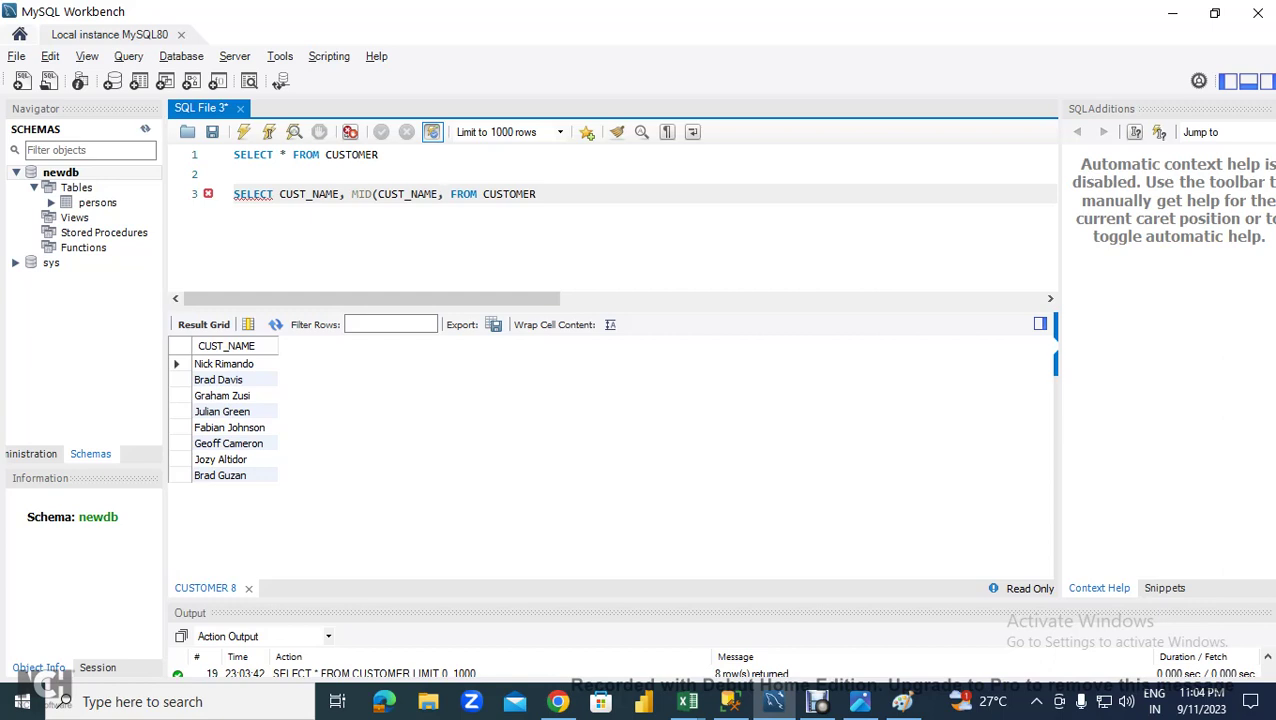
{"action": "type", "text": "2,"}
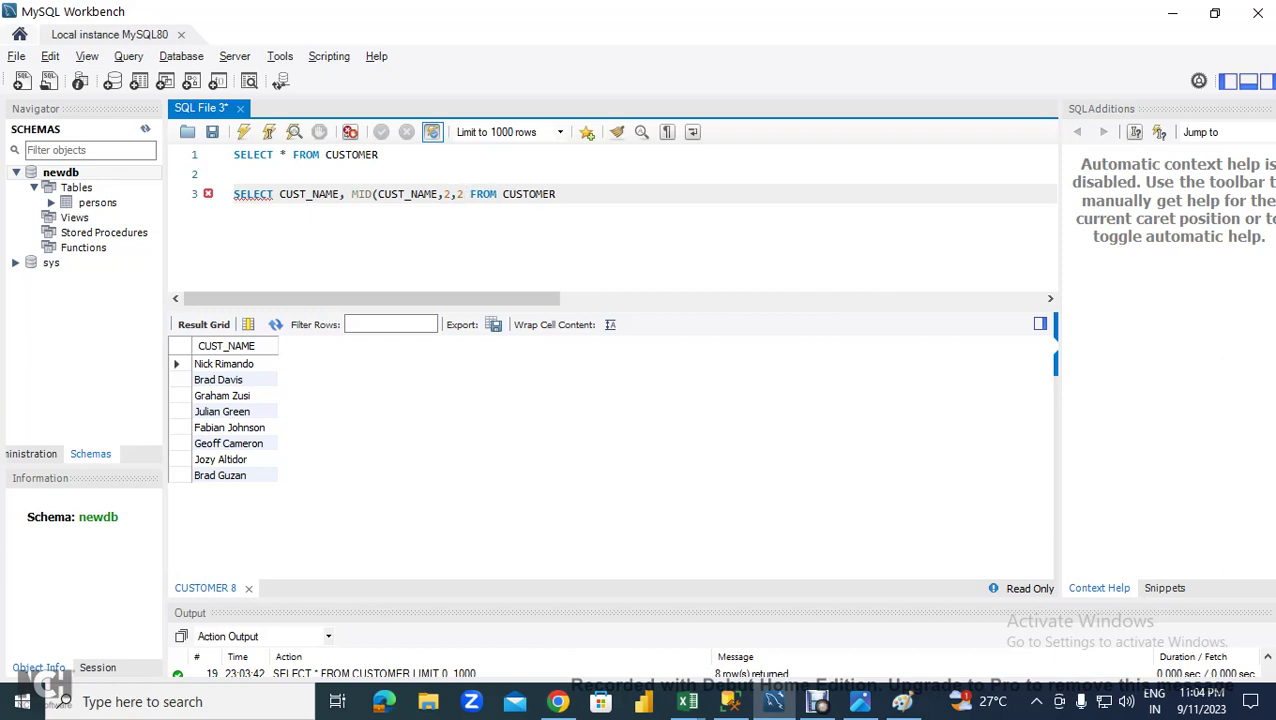
{"action": "type", "text": "2)"}
{"action": "key", "text": "Delete"}
{"action": "type", "text": "3"}
{"action": "left_click_drag", "start_coordinate": [562, 194], "coordinate": [233, 194]}
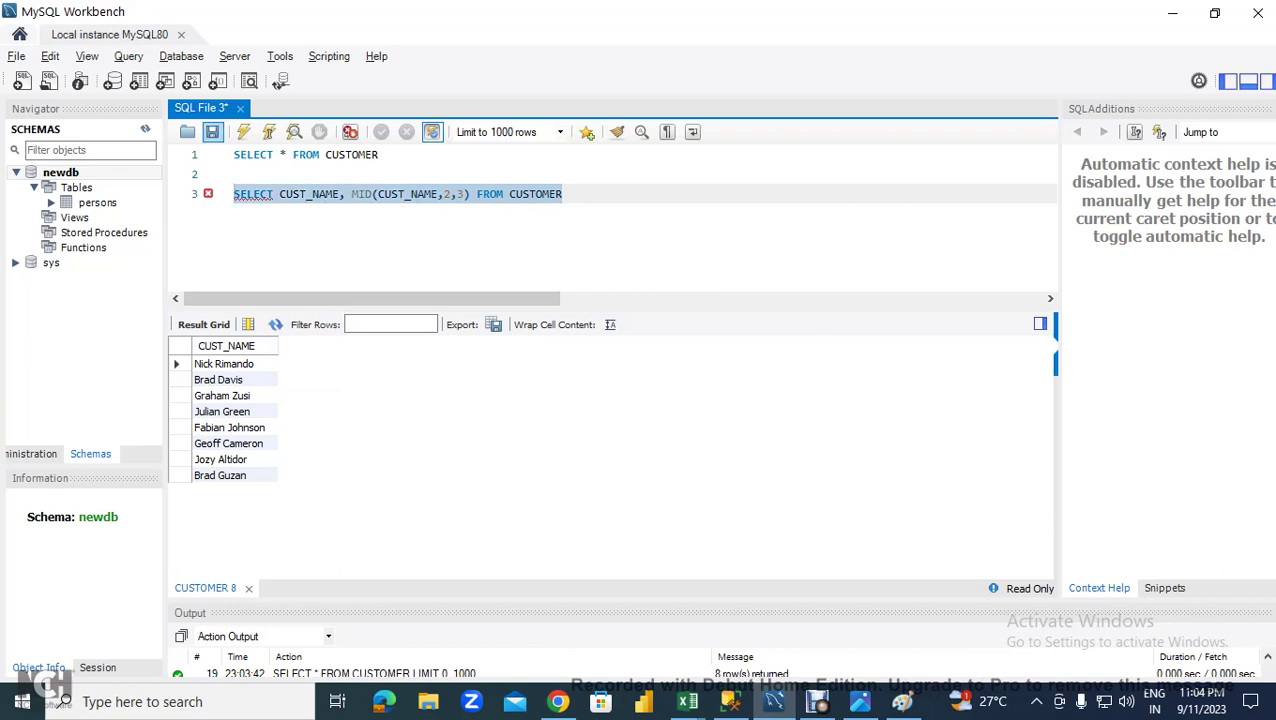
{"action": "left_click", "coordinate": [244, 134]}
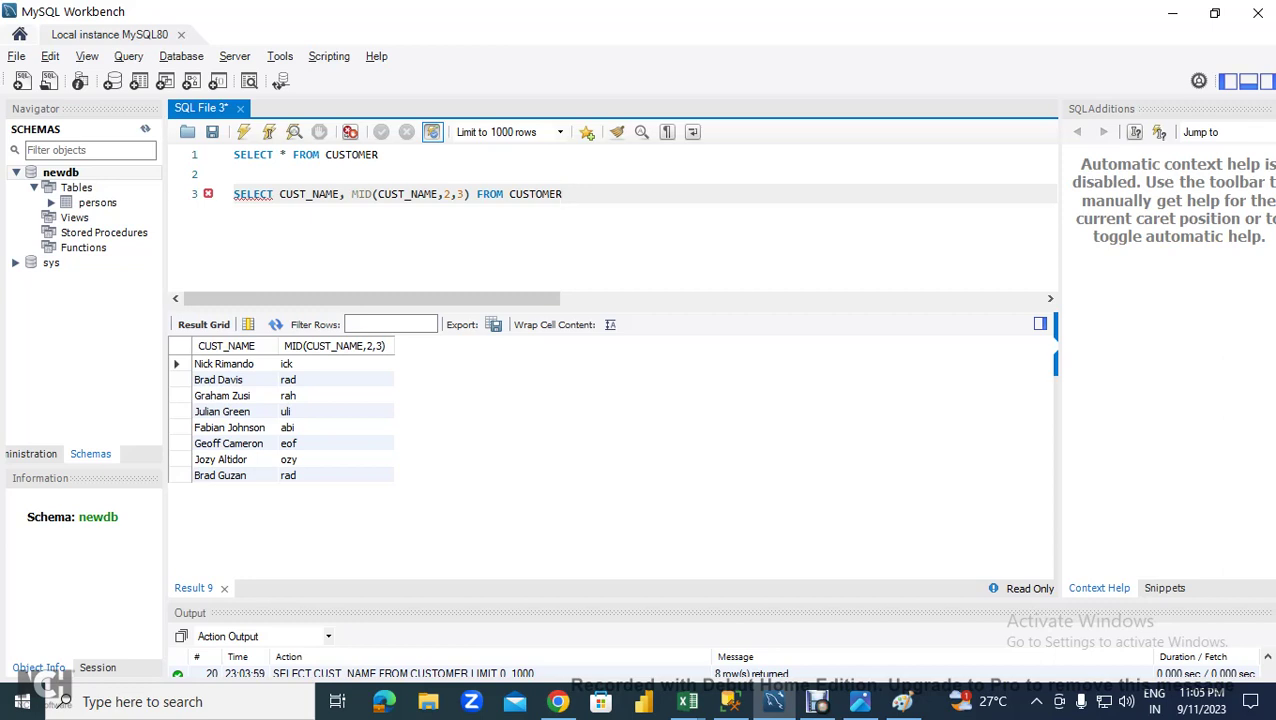
{"action": "key", "text": "alt+Tab"}
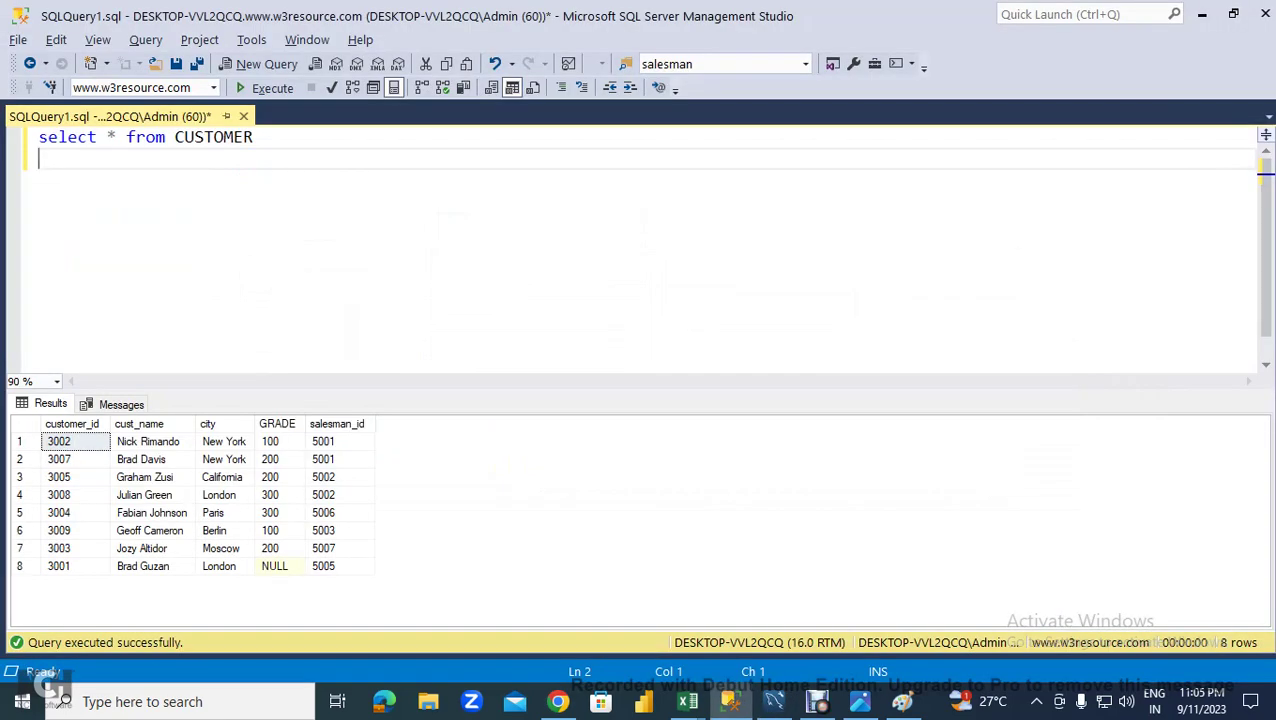
- Rerun select * from CUSTOMER and open a blank line 3 beneath it
{"action": "key", "text": "ctrl+a"}
{"action": "key", "text": "F5"}
{"action": "key", "text": "End"}
{"action": "key", "text": "Return"}
{"action": "key", "text": "Return"}
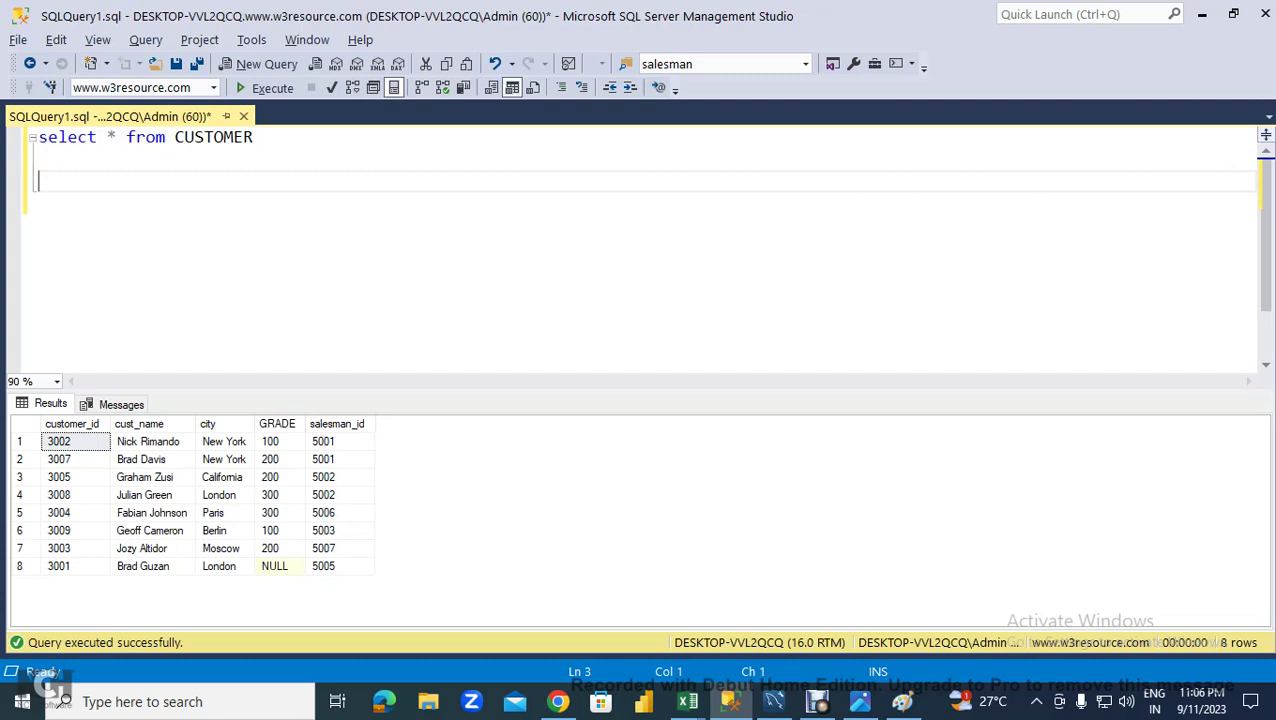
{"action": "type", "text": "STOME"}
{"action": "key", "text": "BackSpace"}
{"action": "key", "text": "BackSpace"}
{"action": "key", "text": "BackSpace"}
{"action": "key", "text": "BackSpace"}
{"action": "key", "text": "shift+Home"}
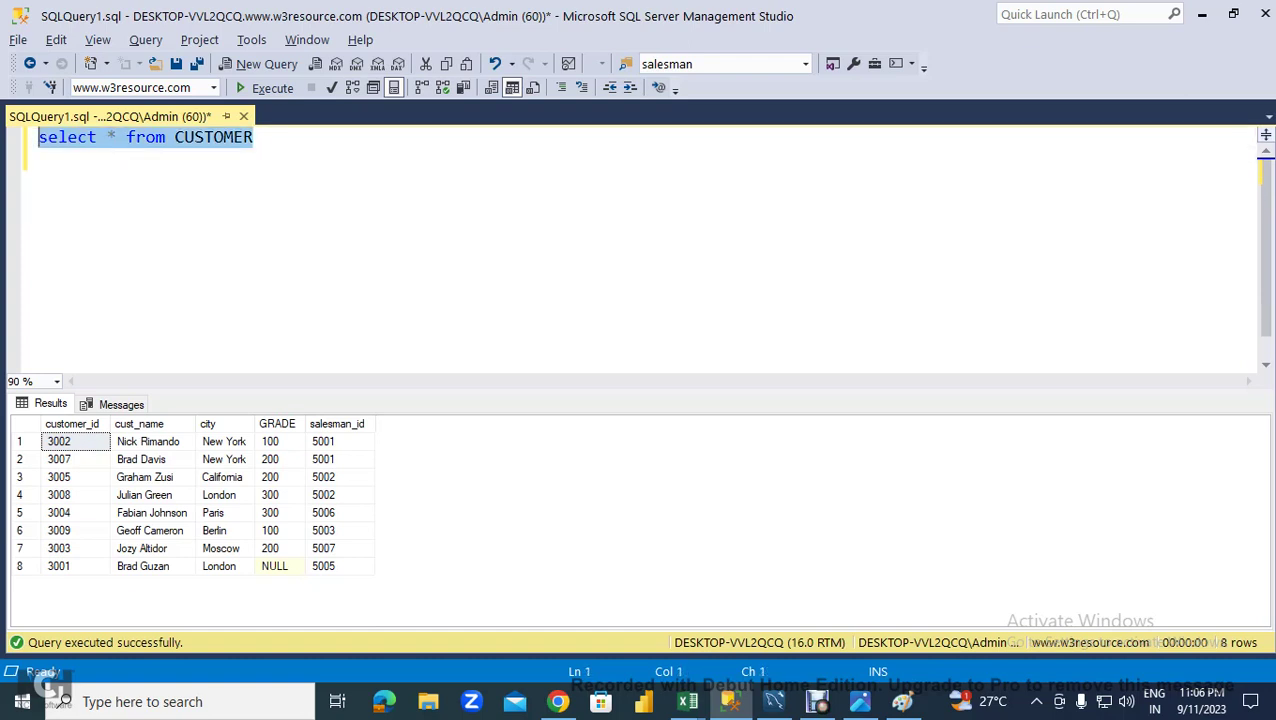
{"action": "key", "text": "End"}
{"action": "key", "text": "Return"}
{"action": "key", "text": "Return"}
- Type SELECT CUST_NAME FROM CUSTOMER on line 3 and run it with F5
{"action": "type", "text": "E"}
{"action": "key", "text": "BackSpace"}
{"action": "type", "text": "SELEC"}
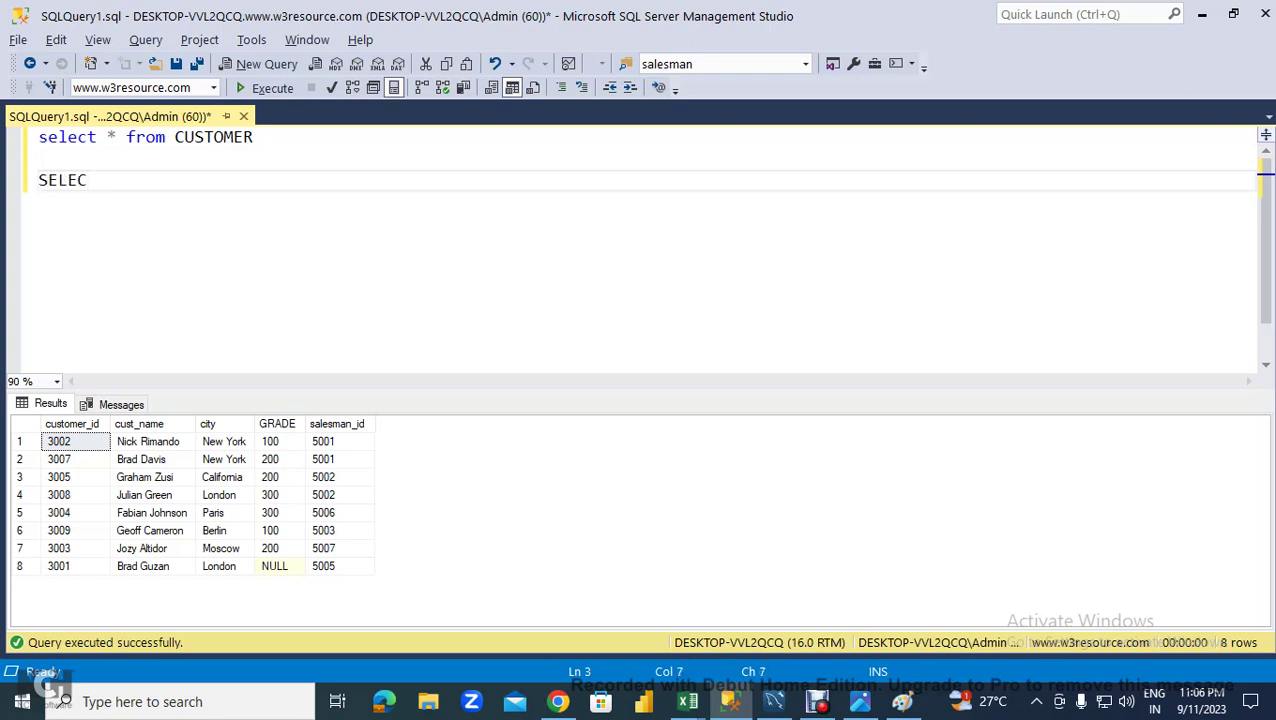
{"action": "type", "text": "T CUST"}
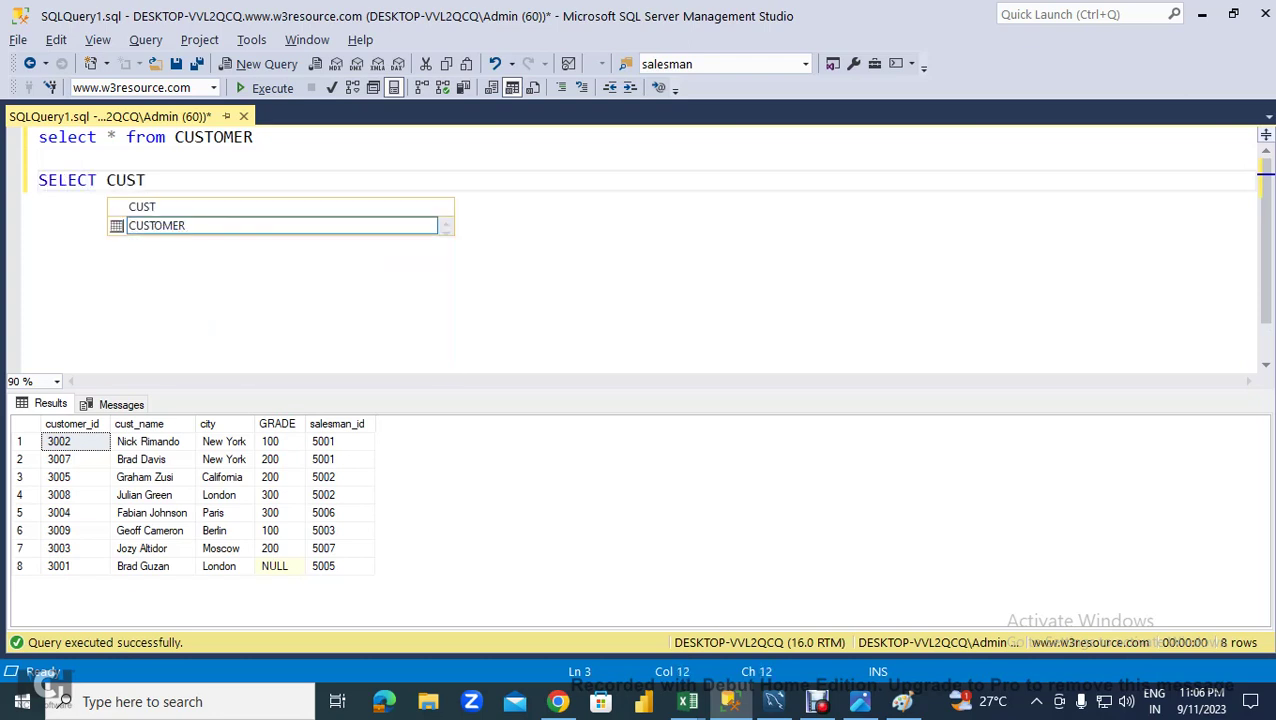
{"action": "type", "text": "_NAME FROM CU"}
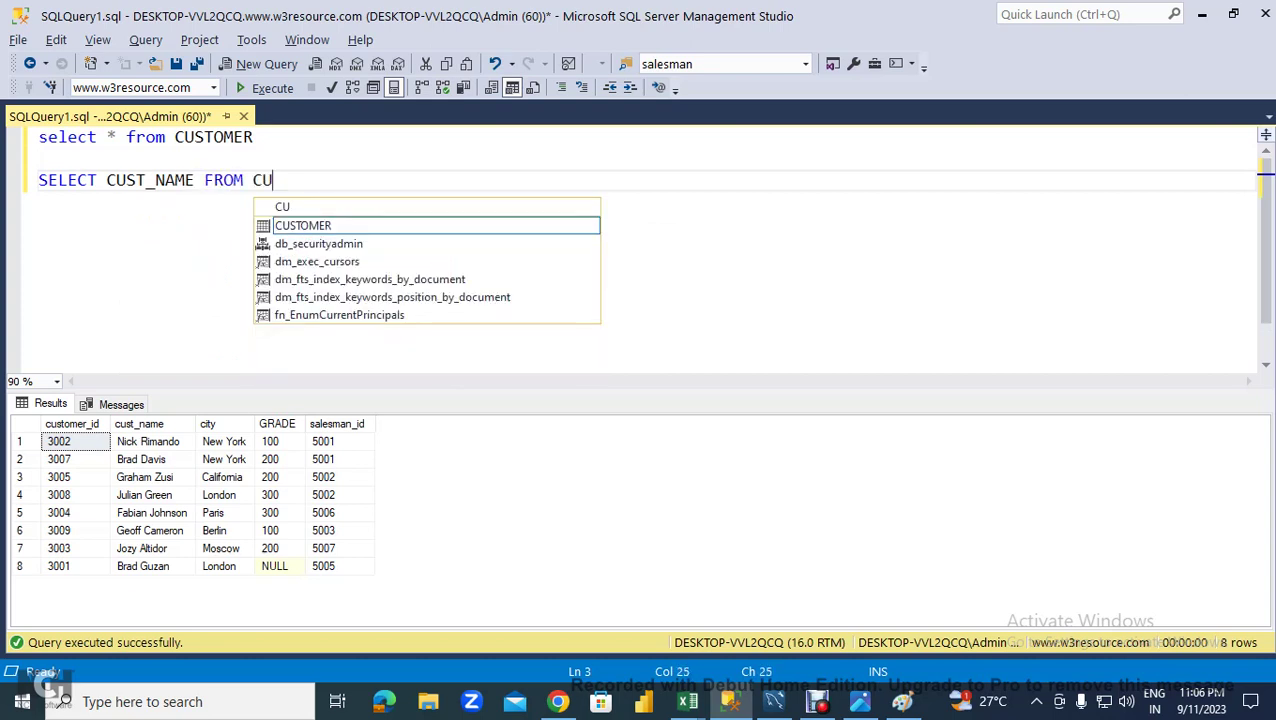
{"action": "key", "text": "Tab"}
{"action": "key", "text": "shift+Home"}
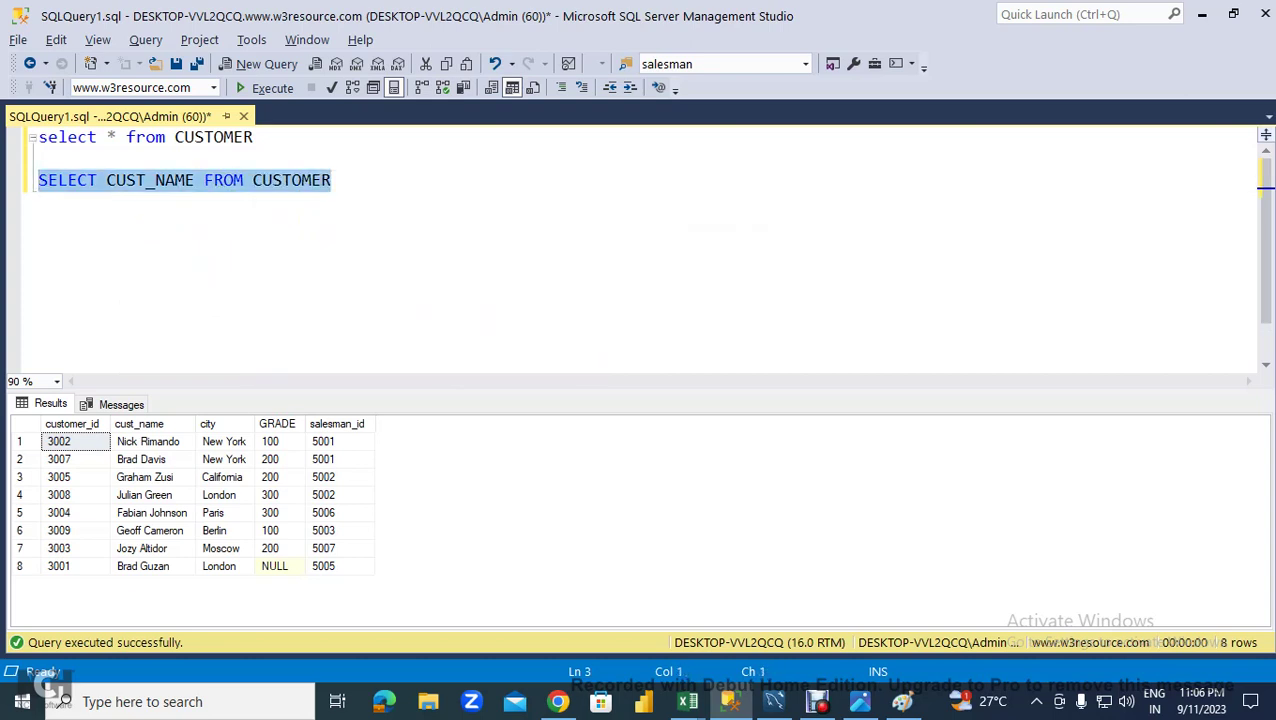
{"action": "key", "text": "F5"}
{"action": "key", "text": "Left"}
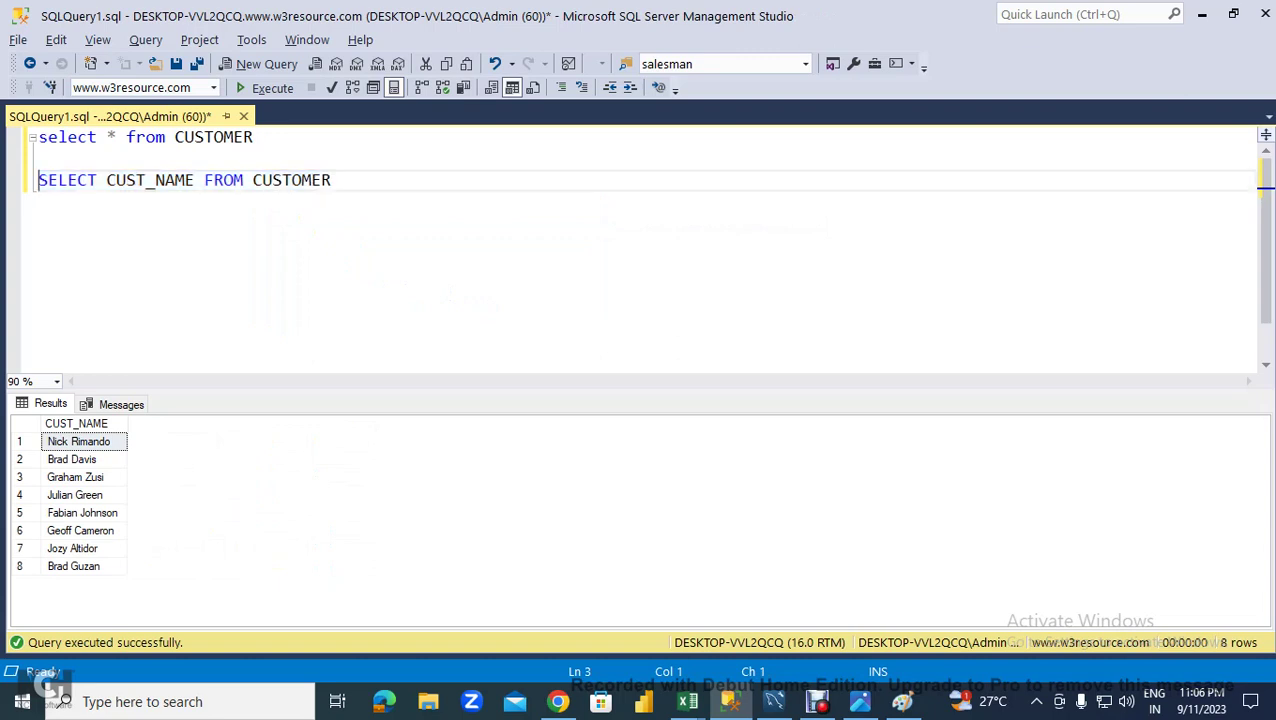
{"action": "key", "text": "Up"}
{"action": "left_click", "coordinate": [38, 180]}
- Add MID(CUST_NAME,2,3) after CUST_NAME and run it, getting the unrecognized built-in function error
{"action": "key", "text": "Right"}
{"action": "key", "text": "Right"}
{"action": "key", "text": "Right"}
{"action": "key", "text": "Right"}
{"action": "key", "text": "Right"}
{"action": "key", "text": "Right"}
{"action": "key", "text": "Right"}
{"action": "key", "text": "Right"}
{"action": "key", "text": "Right"}
{"action": "type", "text": ", SU"}
{"action": "key", "text": "BackSpace"}
{"action": "key", "text": "BackSpace"}
{"action": "type", "text": "MID"}
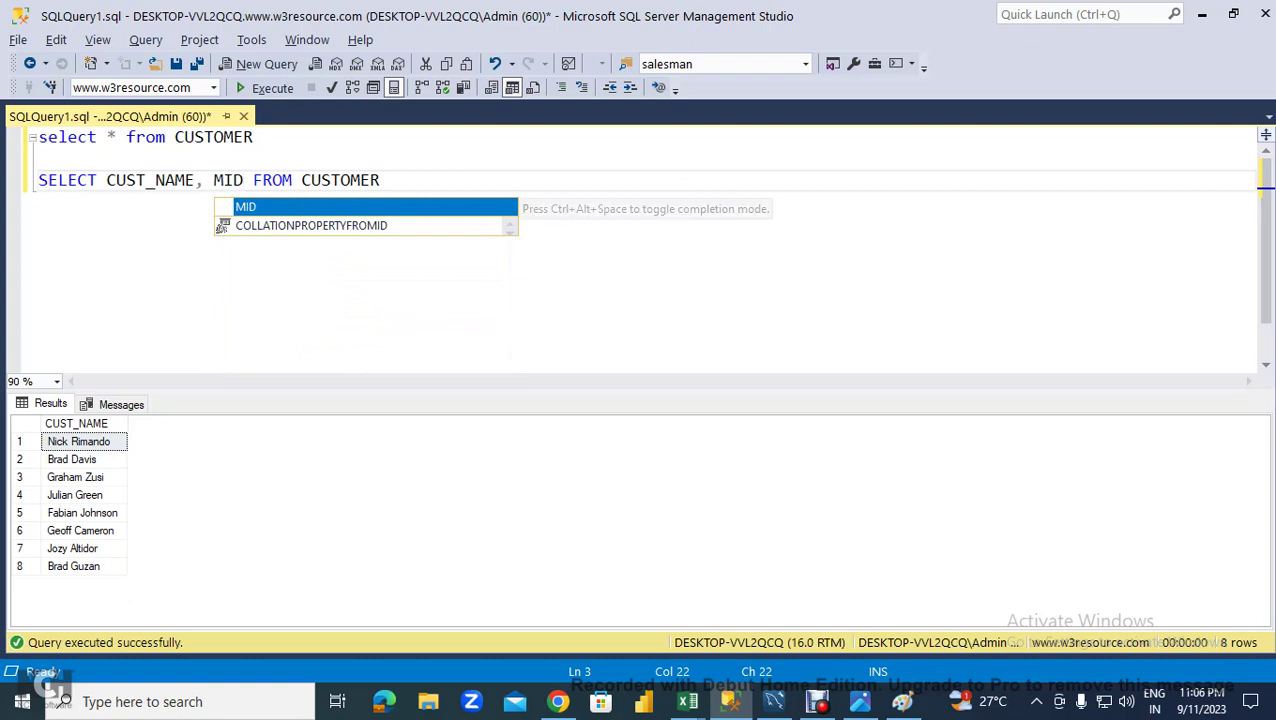
{"action": "type", "text": "(CUST_NAME,"}
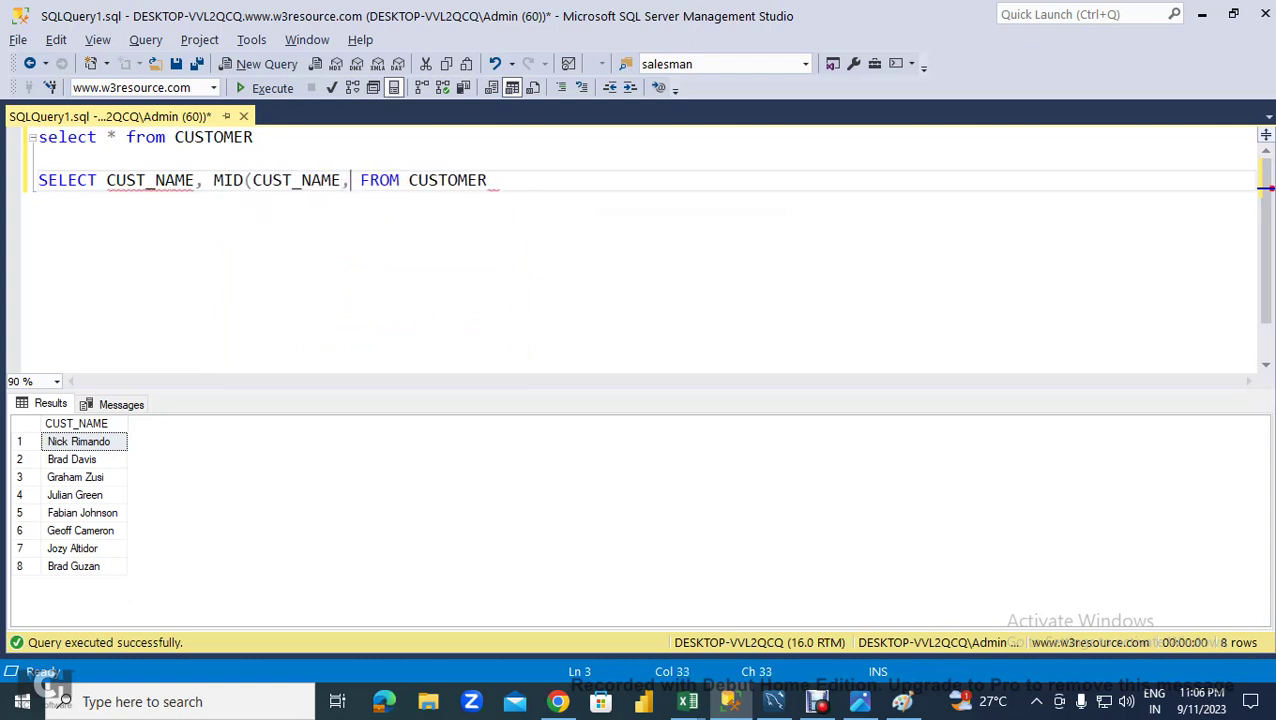
{"action": "type", "text": "2,3"}
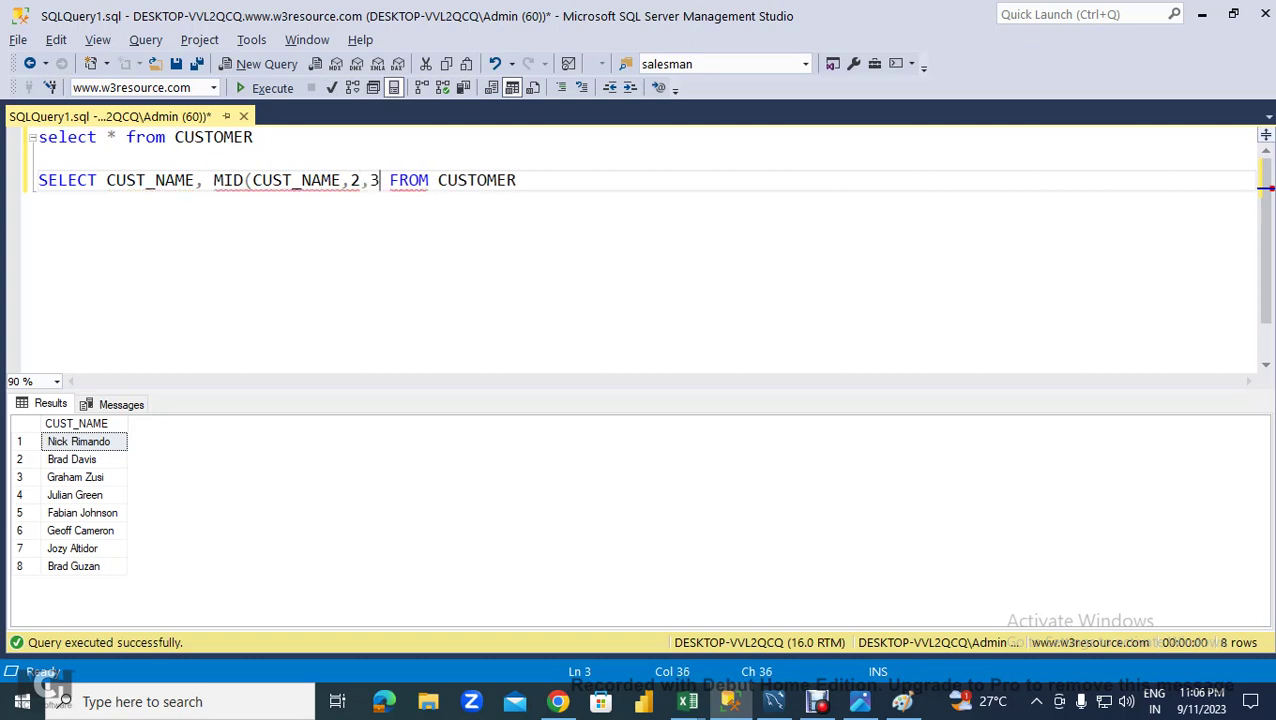
{"action": "type", "text": ")"}
{"action": "left_click", "coordinate": [254, 137]}
{"action": "left_click", "coordinate": [38, 180]}
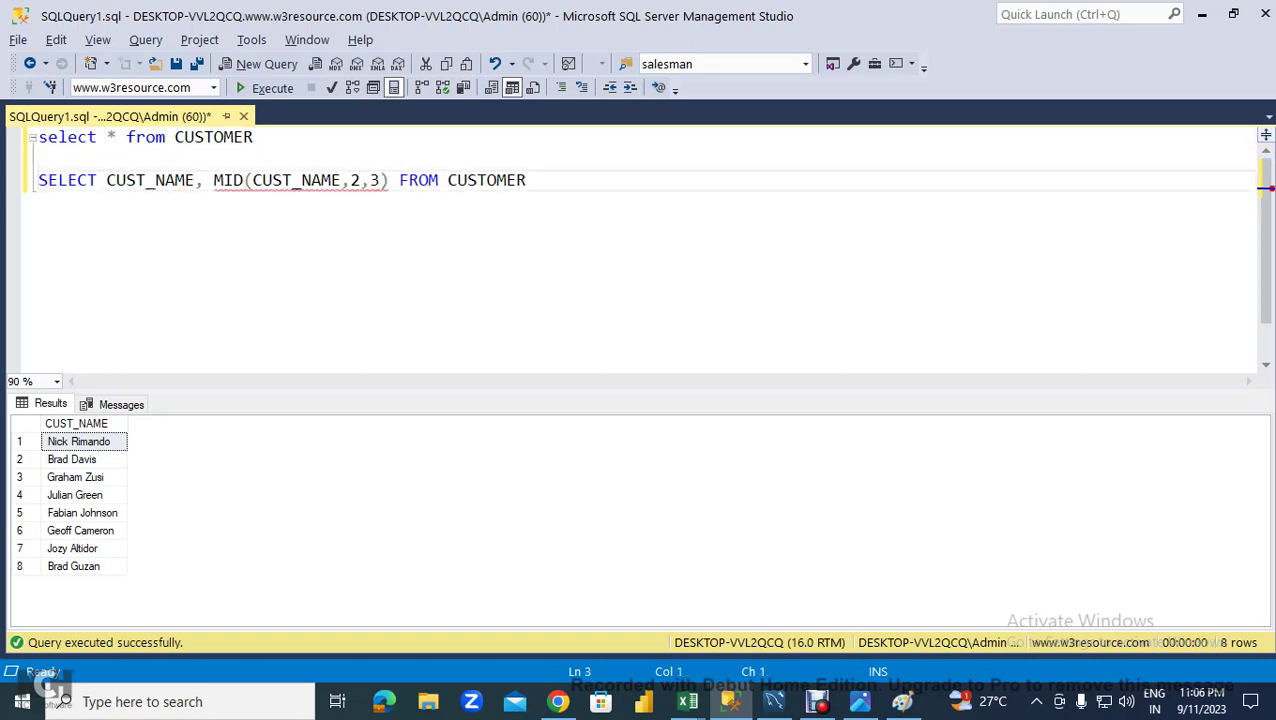
{"action": "key", "text": "shift+End"}
{"action": "key", "text": "F5"}
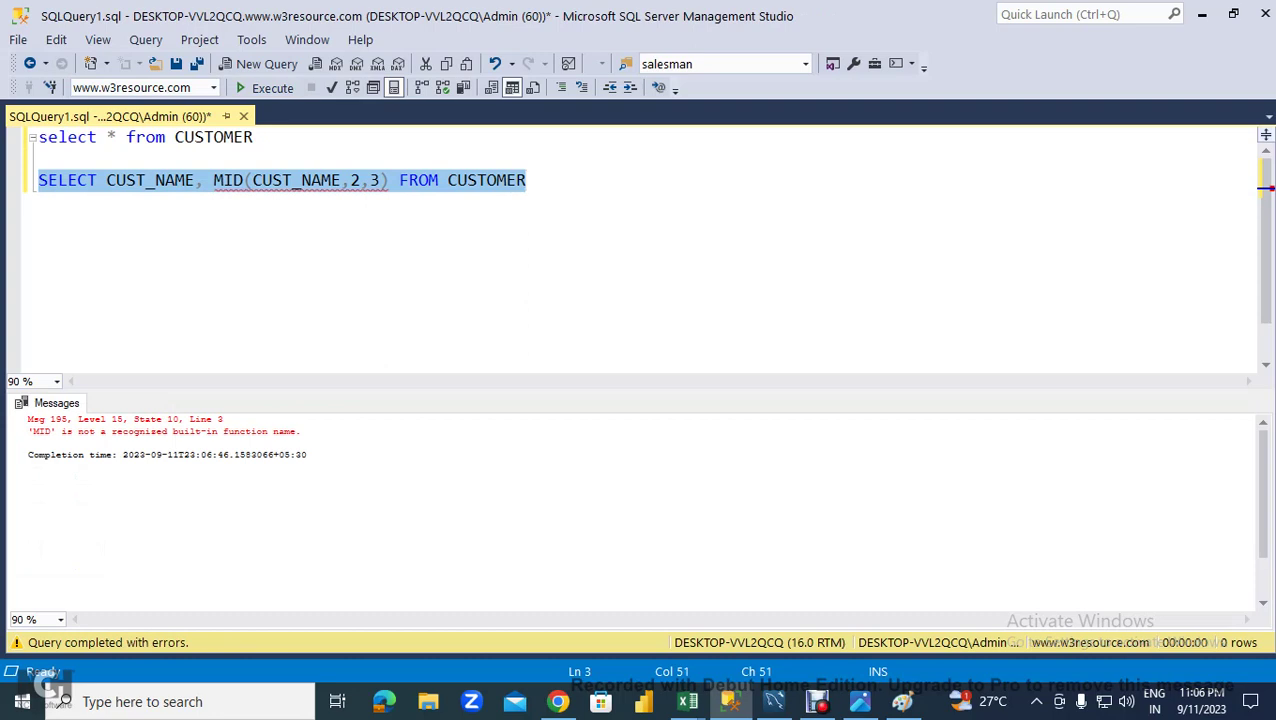
{"action": "left_click", "coordinate": [221, 180]}
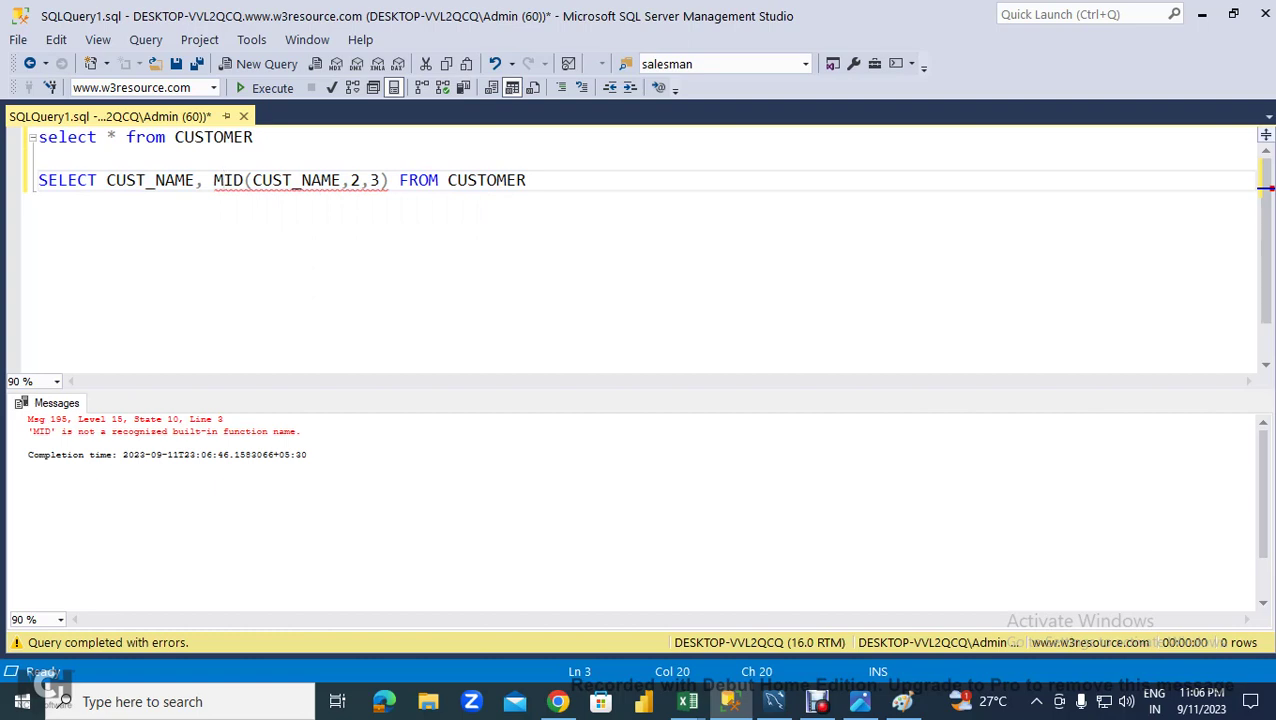
- Replace MID with SUBSTRING and rerun, returning extracts like ick, rad and rah
{"action": "left_click", "coordinate": [213, 180]}
{"action": "key", "text": "Delete"}
{"action": "key", "text": "Delete"}
{"action": "key", "text": "Delete"}
{"action": "type", "text": "SUBS"}
{"action": "key", "text": "BackSpace"}
{"action": "type", "text": "STRING"}
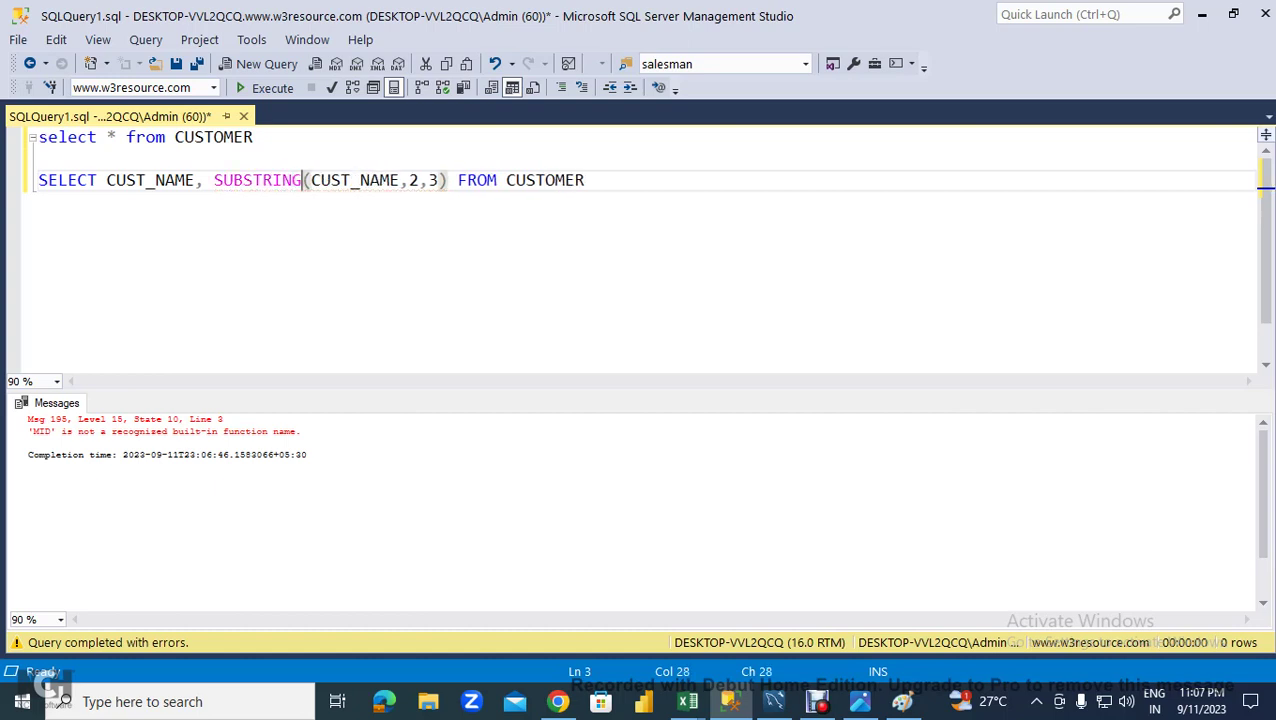
{"action": "key", "text": "Home"}
{"action": "key", "text": "shift+End"}
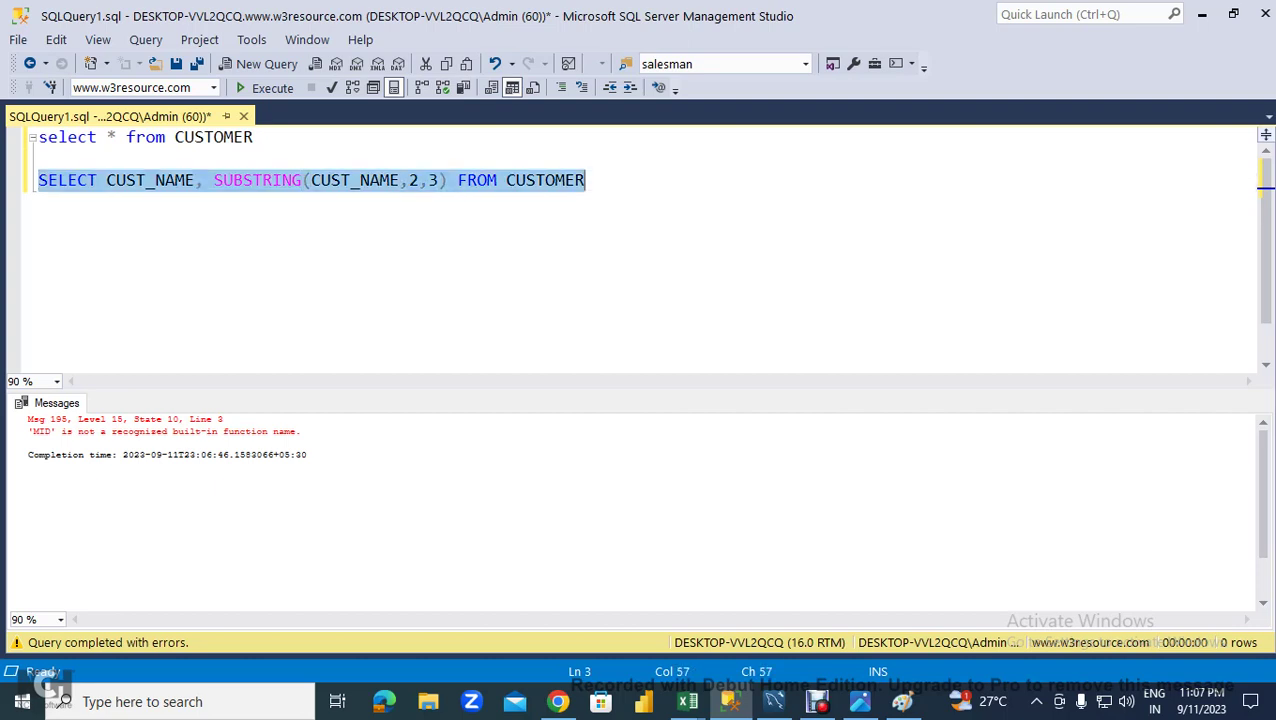
{"action": "key", "text": "F5"}
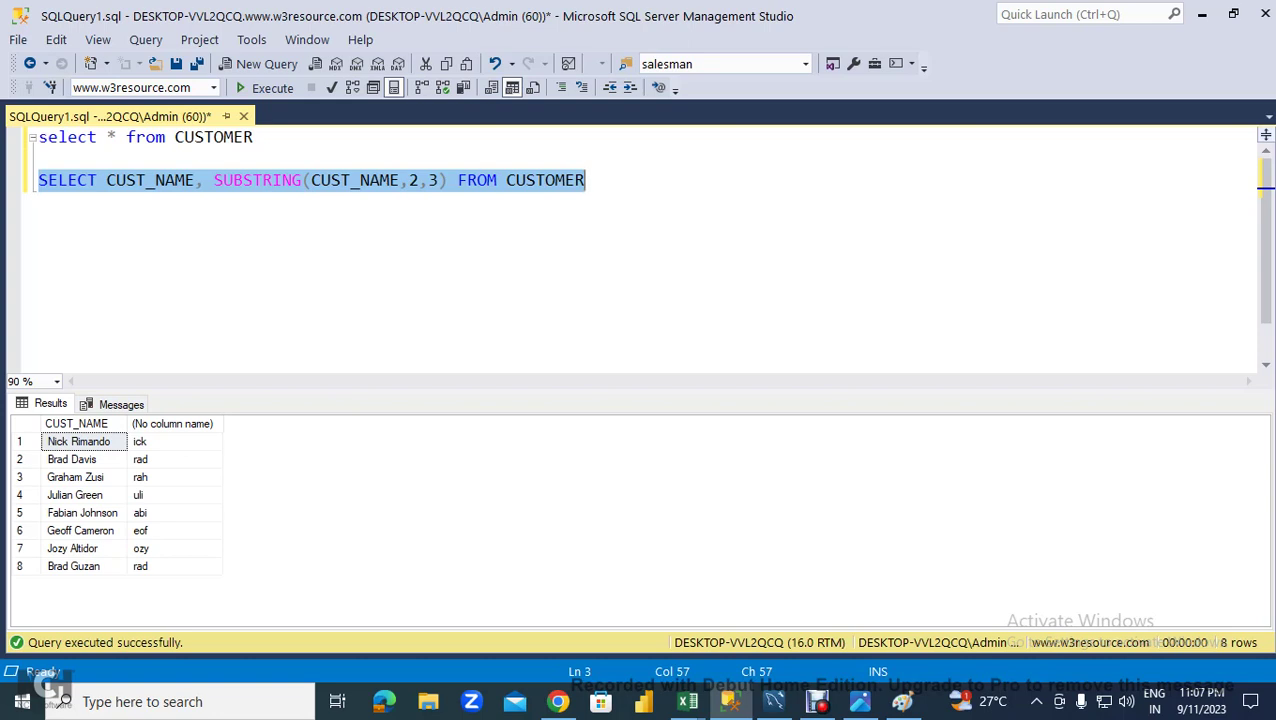
{"action": "left_click", "coordinate": [166, 180]}
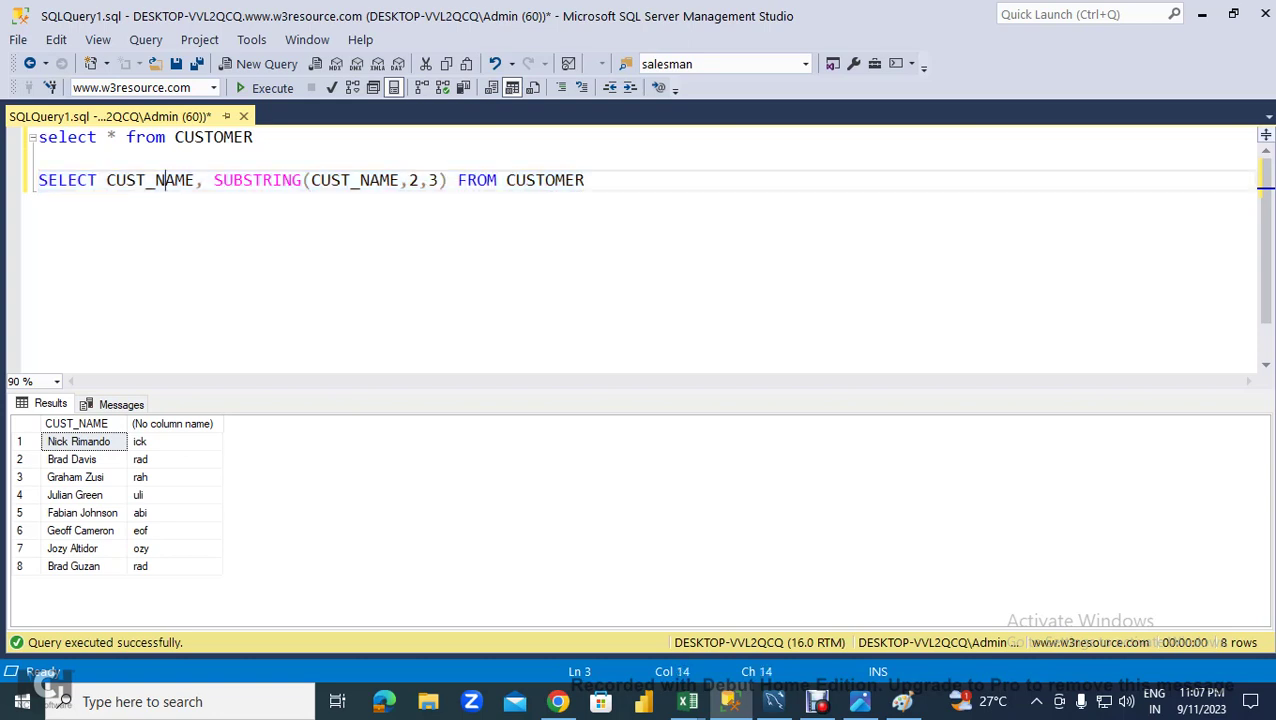
- Wrap the first CUST_NAME column in UPPER() and run the query
{"action": "left_click", "coordinate": [106, 180]}
{"action": "type", "text": "UPPER"}
{"action": "key", "text": "BackSpace"}
{"action": "key", "text": "BackSpace"}
{"action": "key", "text": "BackSpace"}
{"action": "key", "text": "BackSpace"}
{"action": "type", "text": "CAS"}
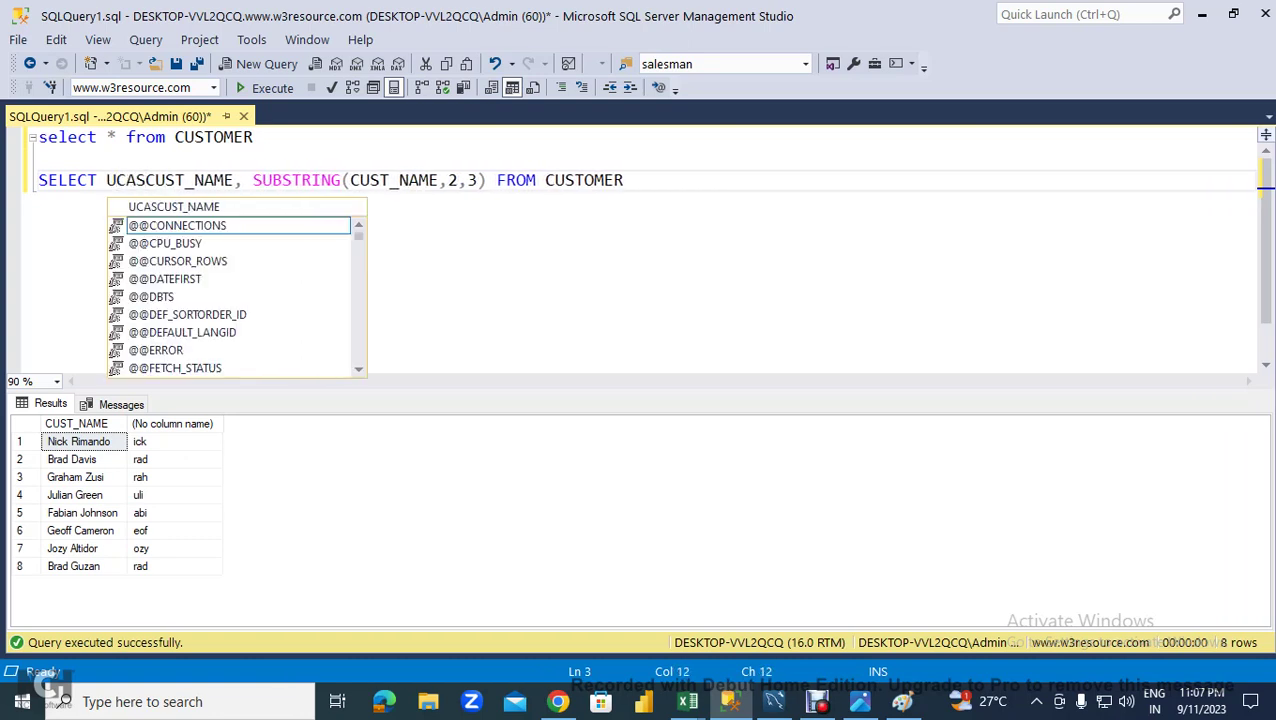
{"action": "type", "text": "E"}
{"action": "type", "text": "PPER("}
{"action": "key", "text": "Right"}
{"action": "key", "text": "Right"}
{"action": "key", "text": "Right"}
{"action": "key", "text": "Right"}
{"action": "key", "text": "Right"}
{"action": "key", "text": "Right"}
{"action": "key", "text": "Right"}
{"action": "type", "text": ")"}
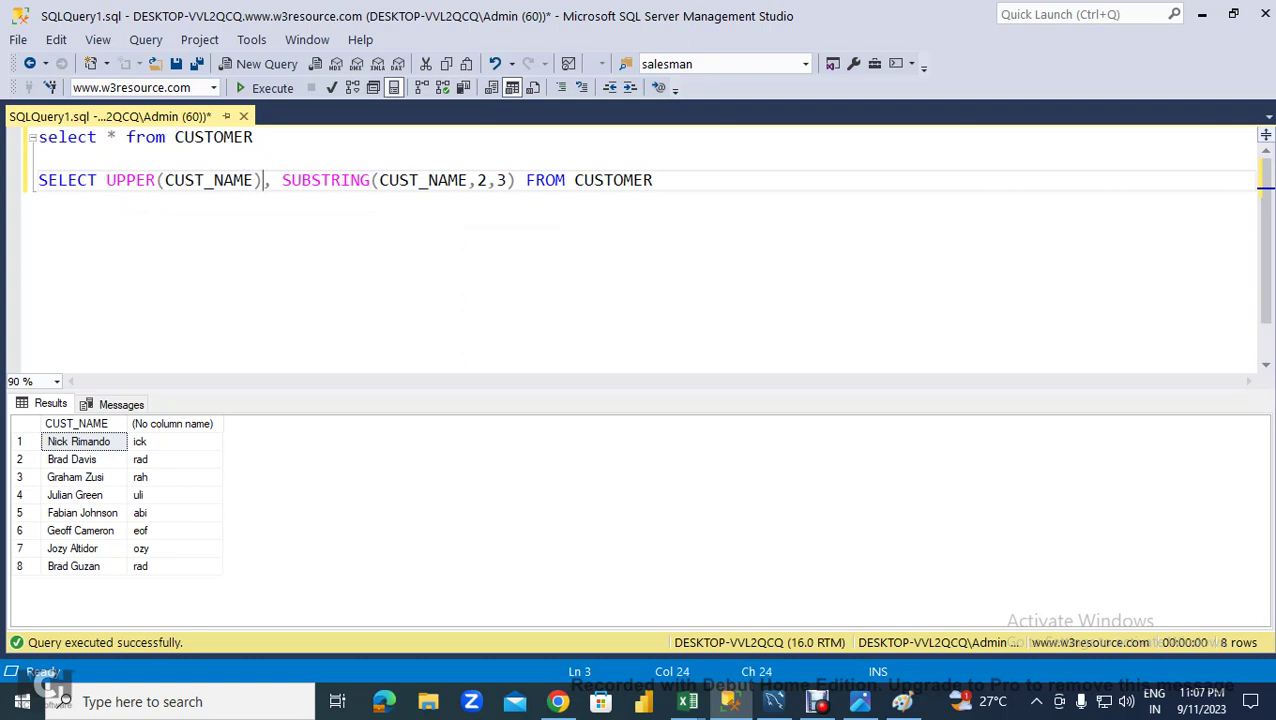
{"action": "key", "text": "End"}
{"action": "key", "text": "shift+Up"}
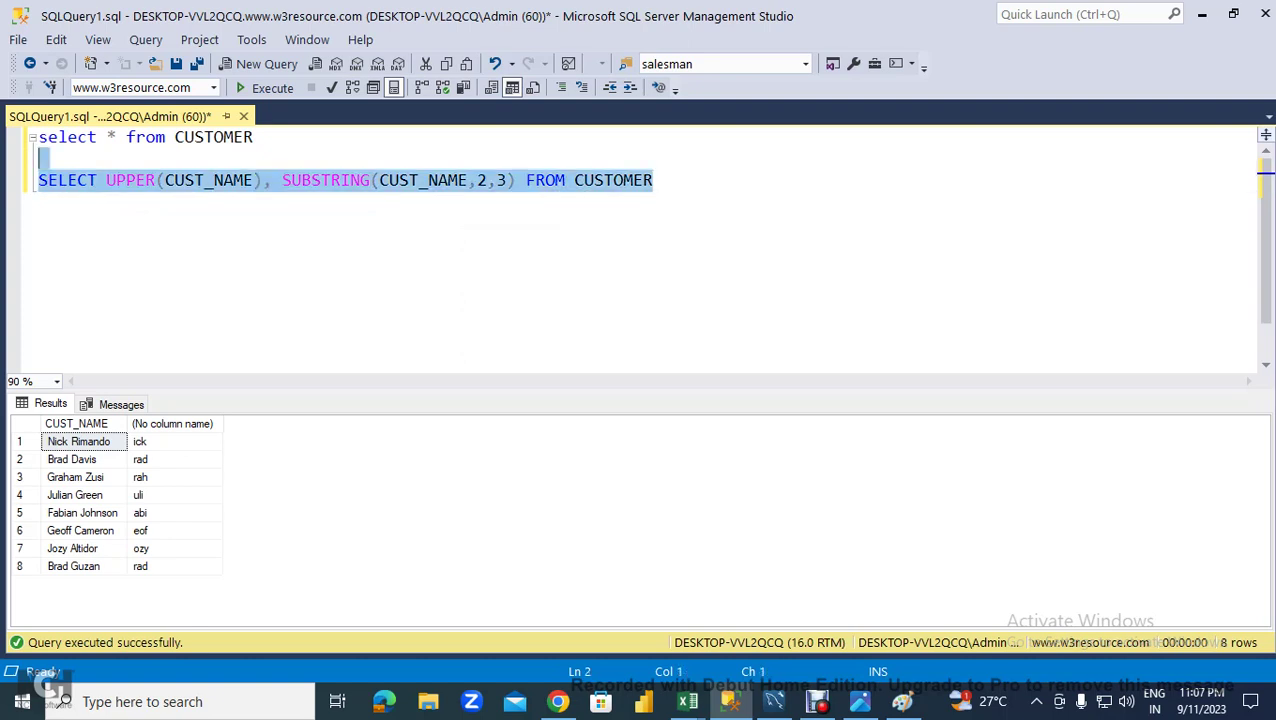
{"action": "key", "text": "F5"}
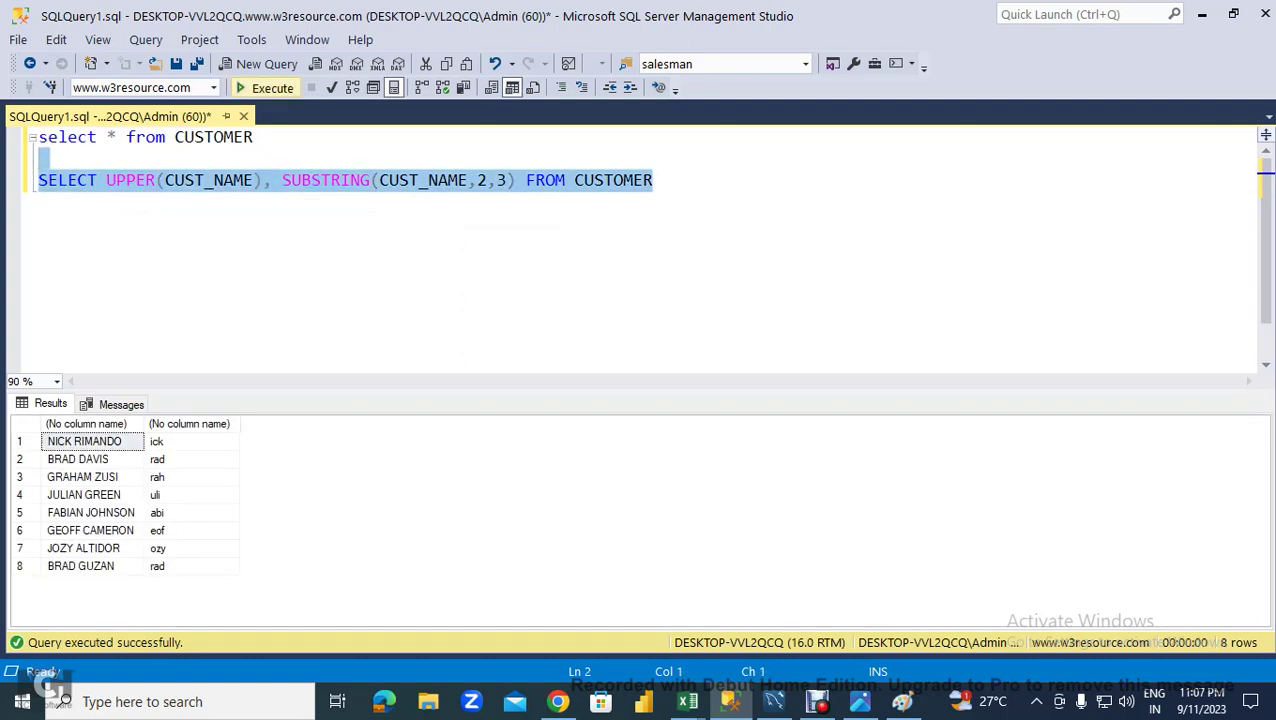
- Wrap CUST_NAME inside SUBSTRING with UPPER() and rerun to get ICK, RAD, RAH
{"action": "left_click", "coordinate": [371, 180]}
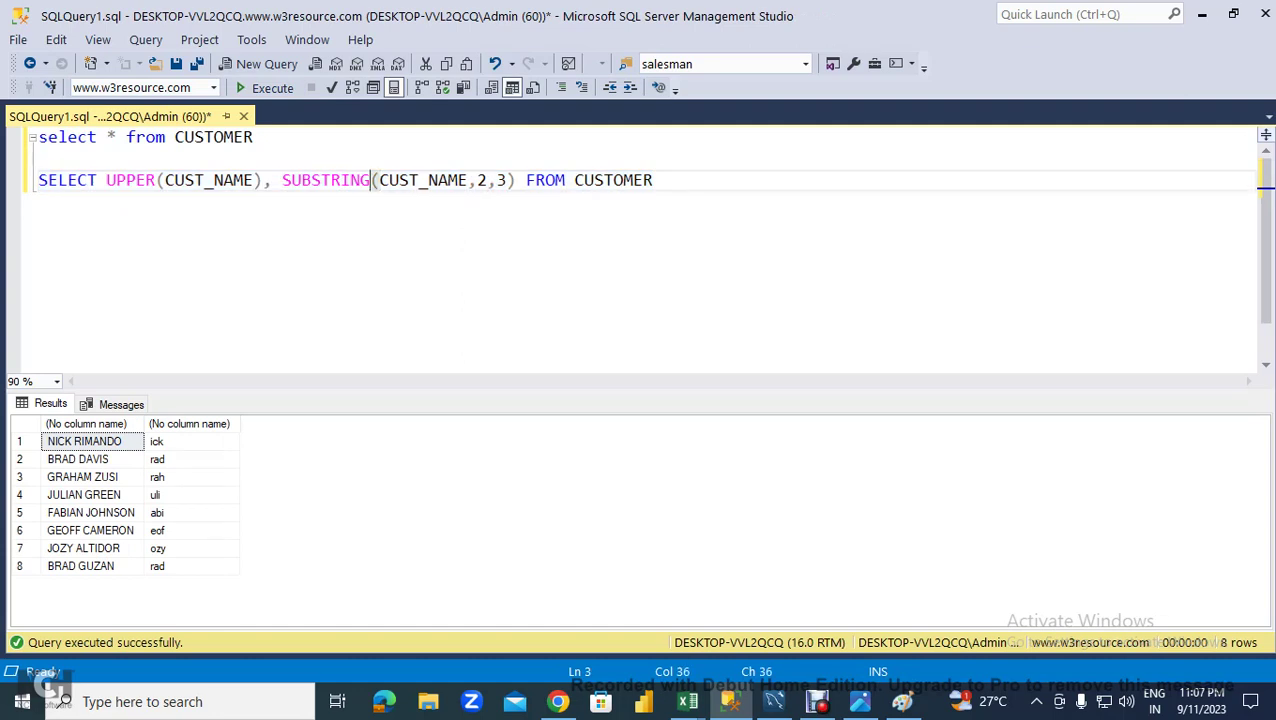
{"action": "key", "text": "Left"}
{"action": "key", "text": "Left"}
{"action": "key", "text": "Left"}
{"action": "key", "text": "Left"}
{"action": "key", "text": "Left"}
{"action": "key", "text": "Left"}
{"action": "key", "text": "Right"}
{"action": "key", "text": "Right"}
{"action": "key", "text": "Right"}
{"action": "key", "text": "Right"}
{"action": "key", "text": "Right"}
{"action": "key", "text": "Right"}
{"action": "key", "text": "Right"}
{"action": "key", "text": "Right"}
{"action": "key", "text": "Right"}
{"action": "type", "text": "UPPER("}
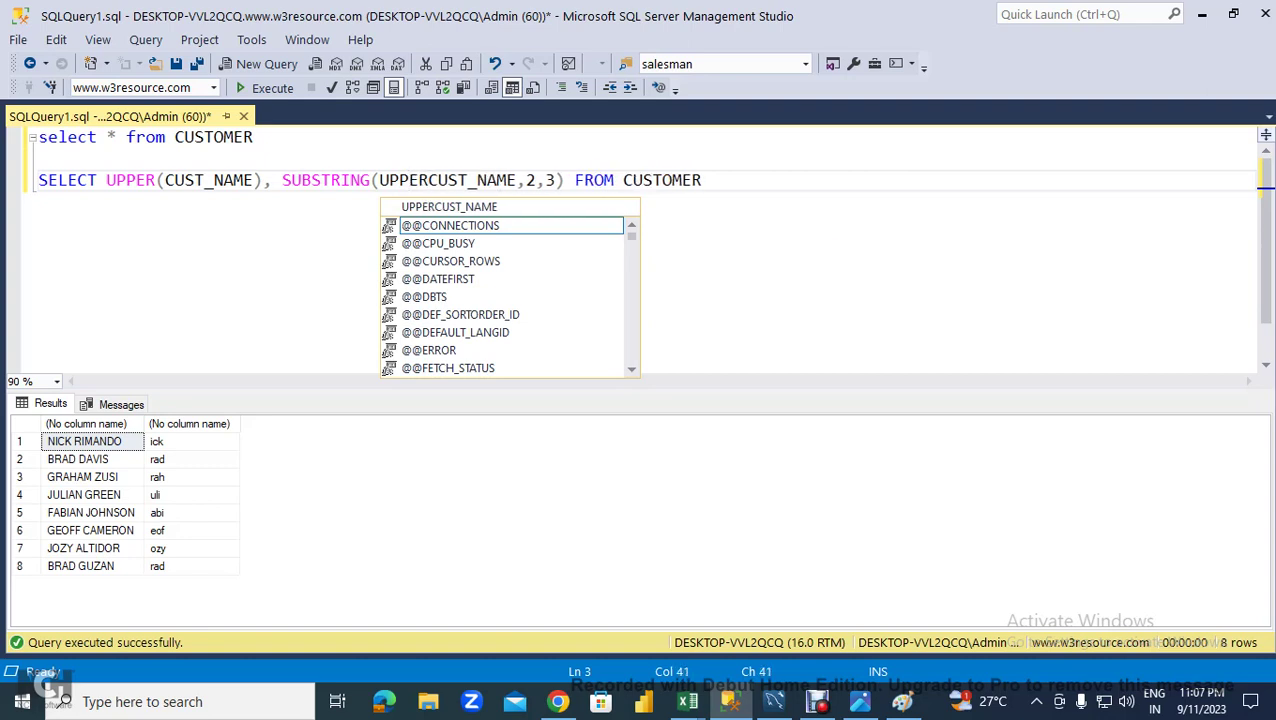
{"action": "key", "text": "Escape"}
{"action": "key", "text": "Right"}
{"action": "key", "text": "Right"}
{"action": "key", "text": "Right"}
{"action": "key", "text": "Right"}
{"action": "key", "text": "Right"}
{"action": "key", "text": "Right"}
{"action": "key", "text": "Right"}
{"action": "type", "text": ")"}
{"action": "key", "text": "Home"}
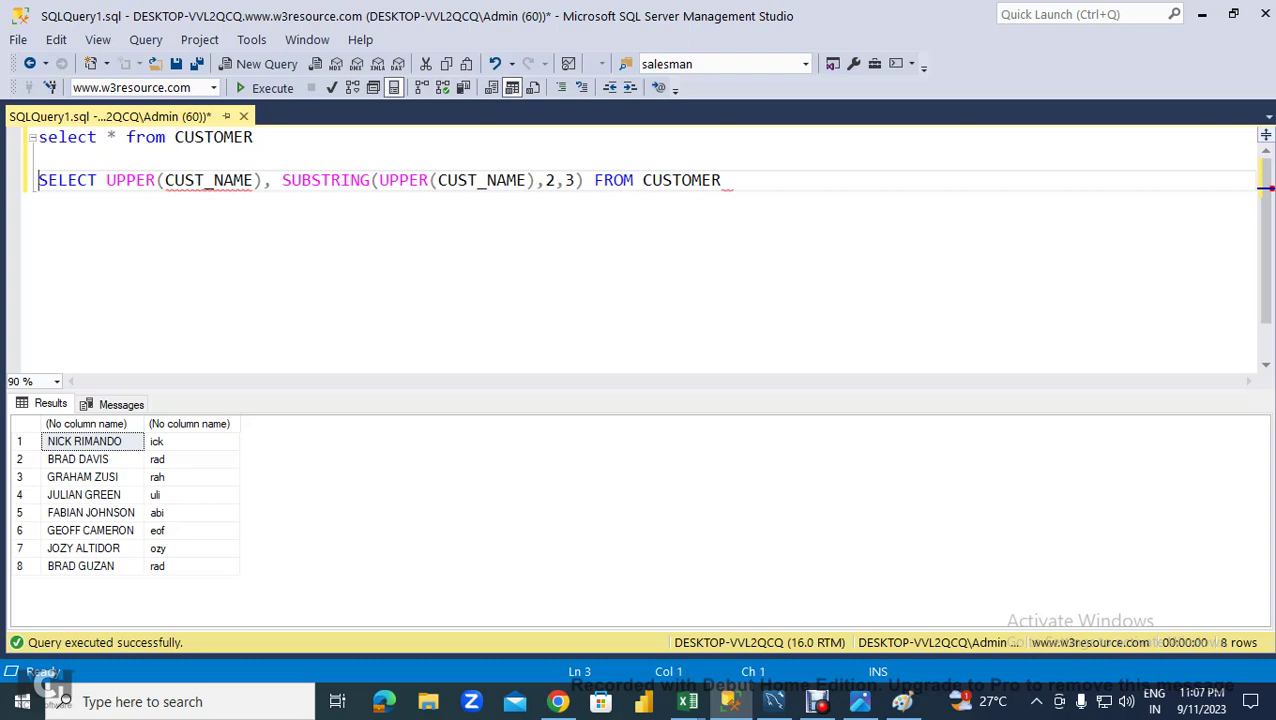
{"action": "key", "text": "shift+End"}
{"action": "key", "text": "F5"}
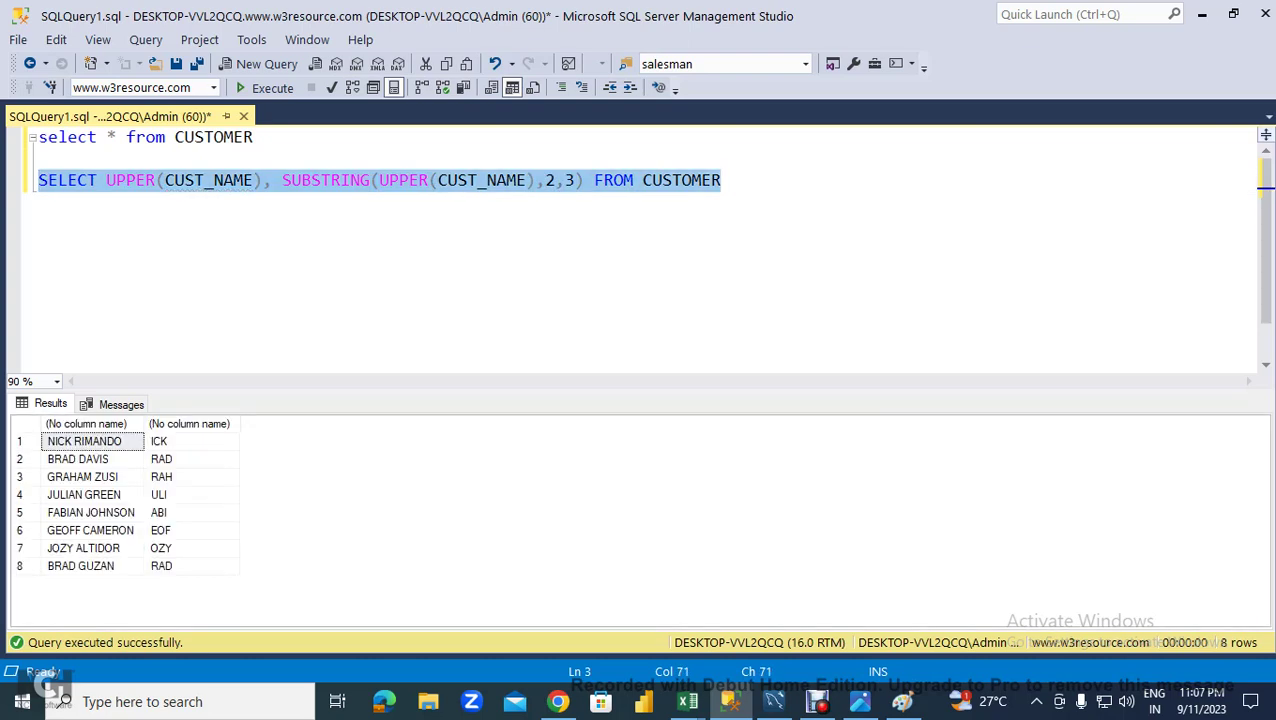
{"action": "left_click", "coordinate": [92, 459]}
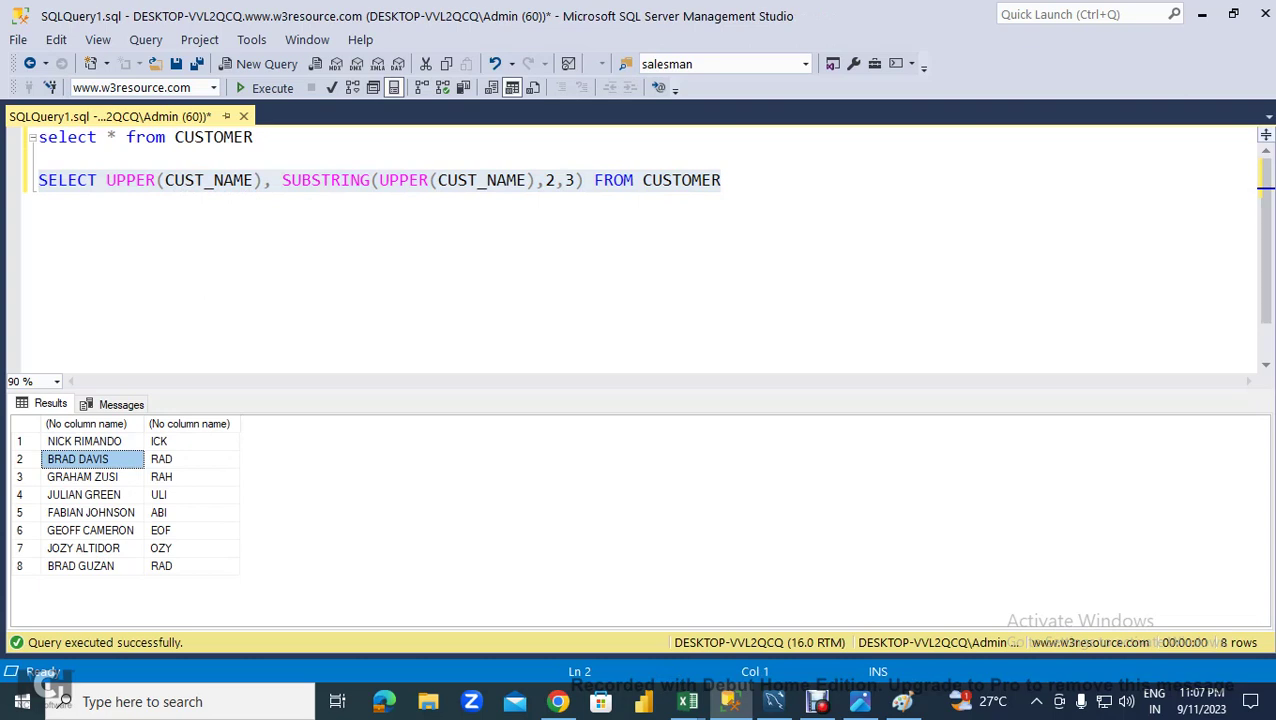
{"action": "left_click", "coordinate": [544, 180]}
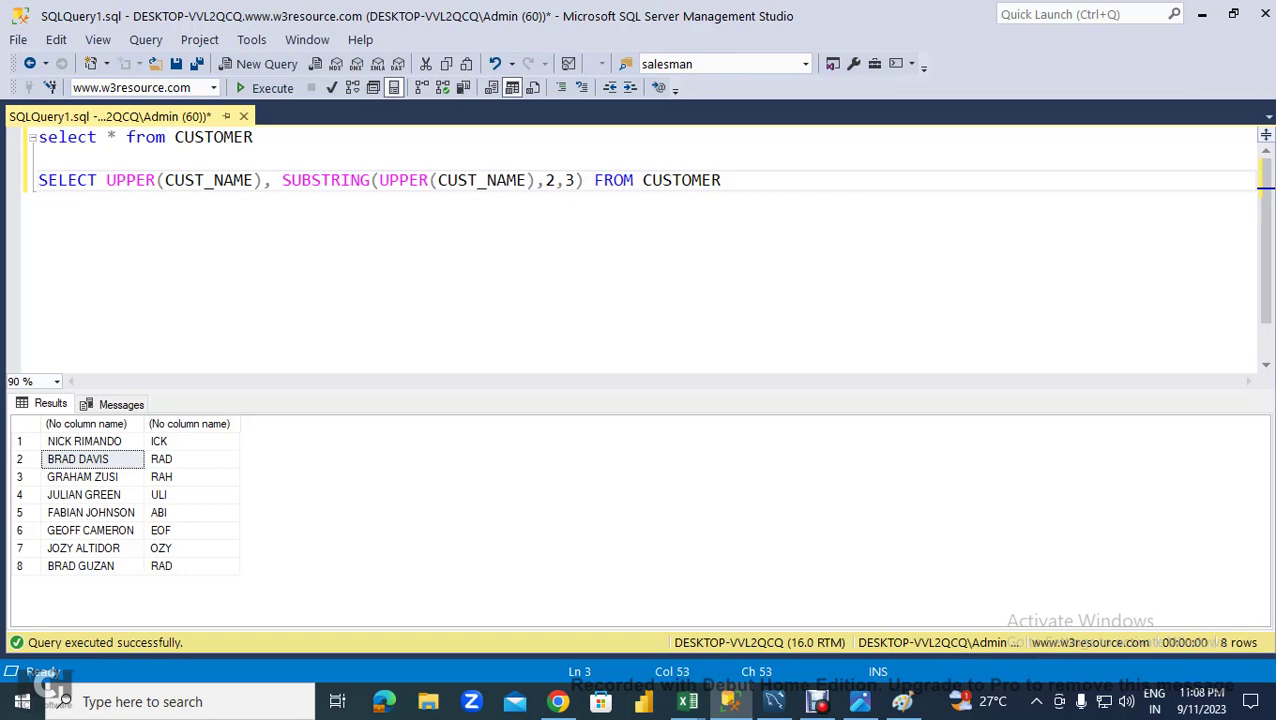
- Check the ro result in B6 and the MID formula in B2, then view the macro code
{"action": "key", "text": "alt+Tab"}
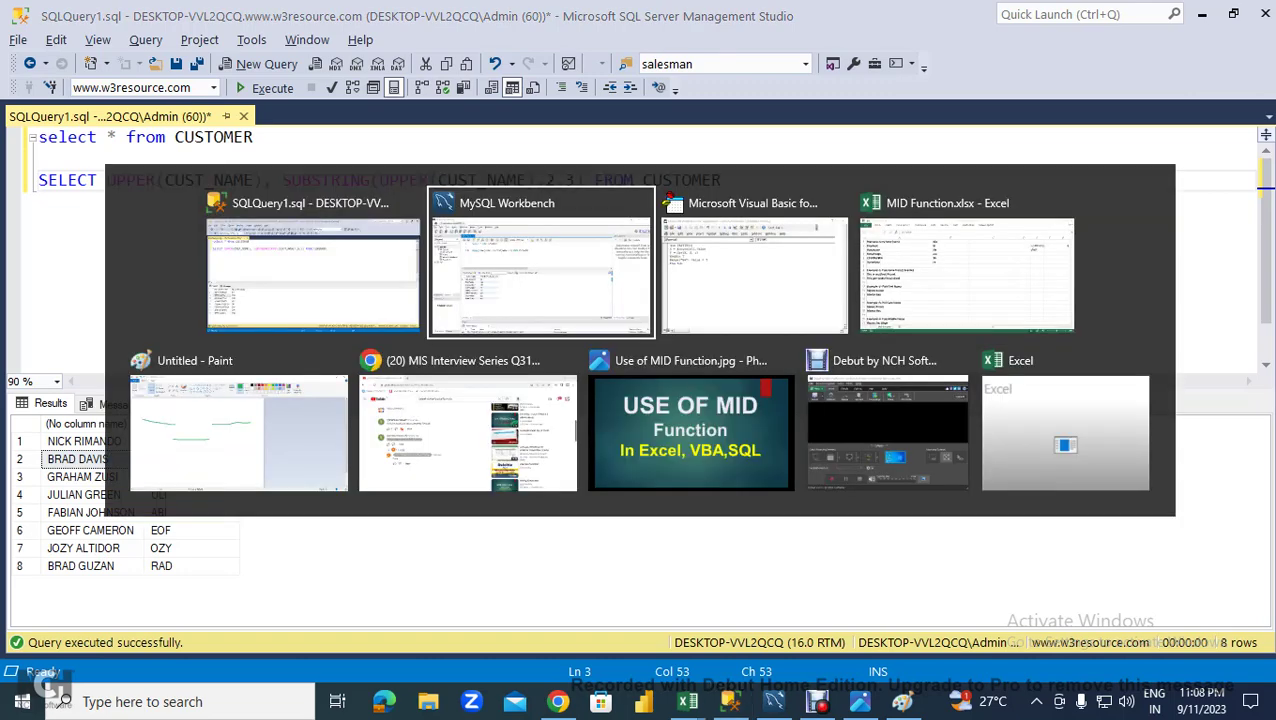
{"action": "key", "text": "alt+Tab"}
{"action": "key", "text": "alt+Tab"}
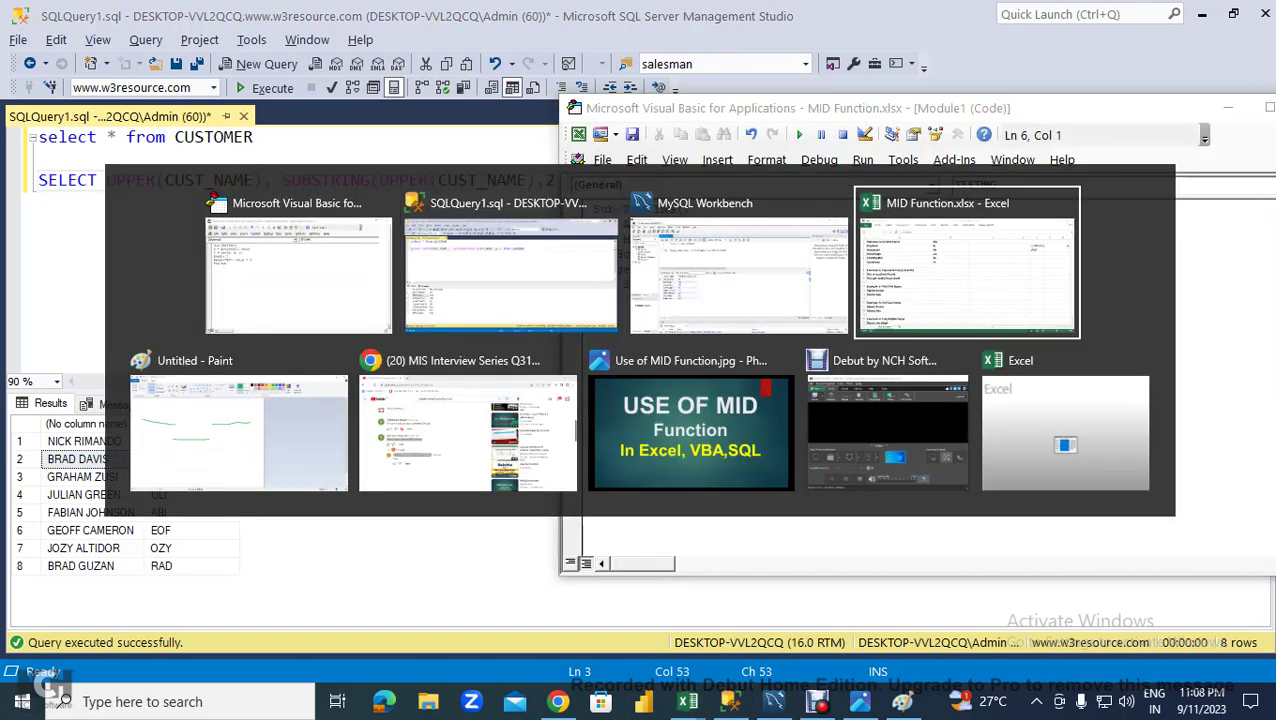
{"action": "left_click", "coordinate": [540, 259]}
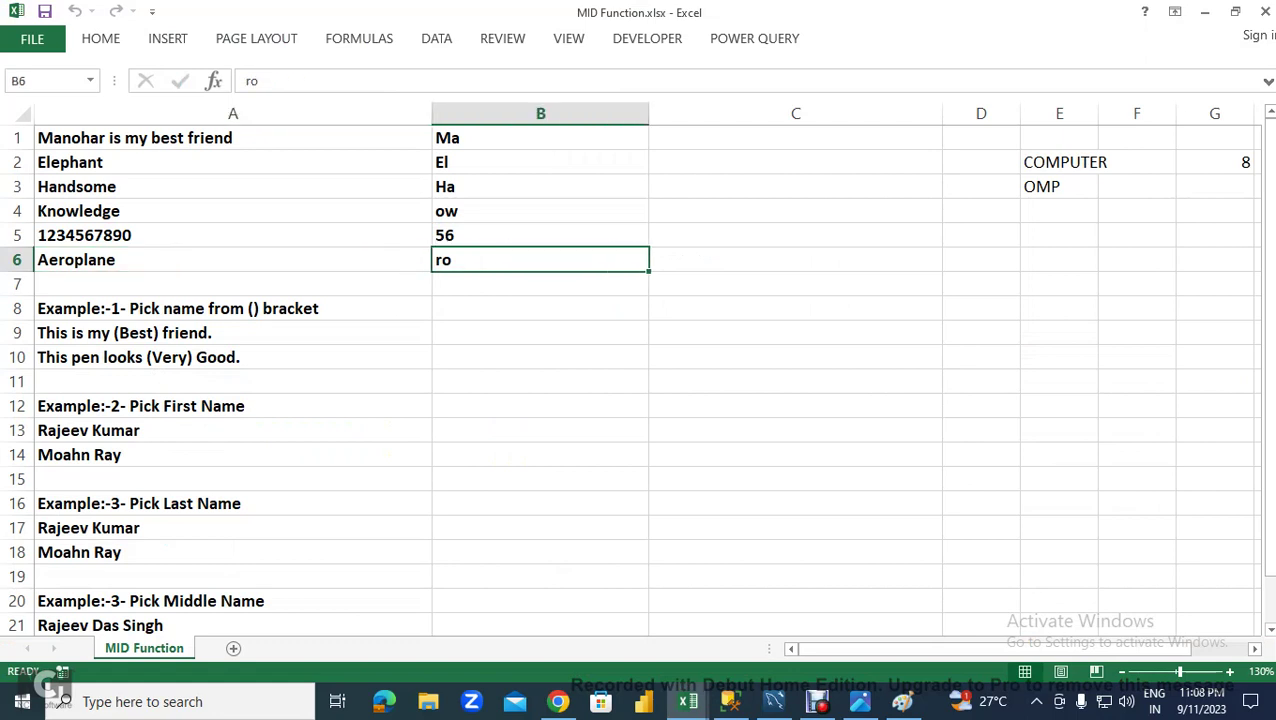
{"action": "left_click", "coordinate": [540, 162]}
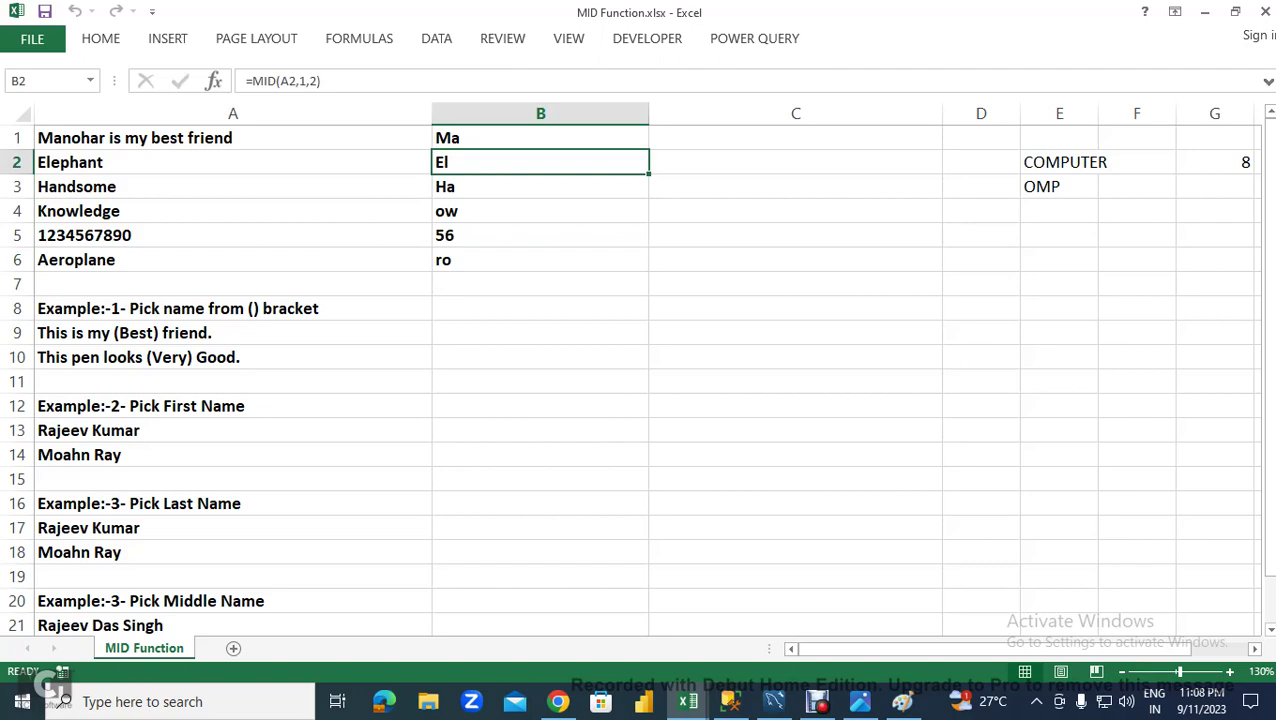
{"action": "key", "text": "alt+F11"}
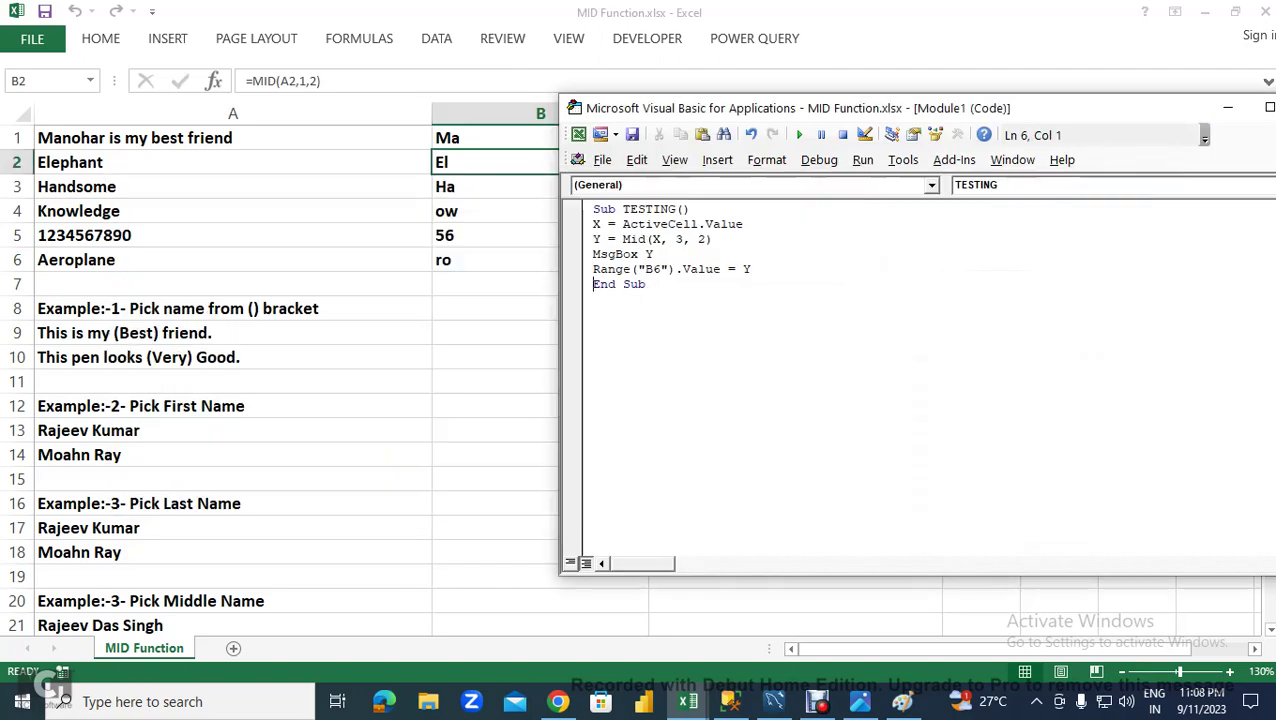
{"action": "key", "text": "alt+Tab"}
{"action": "key", "text": "Tab"}
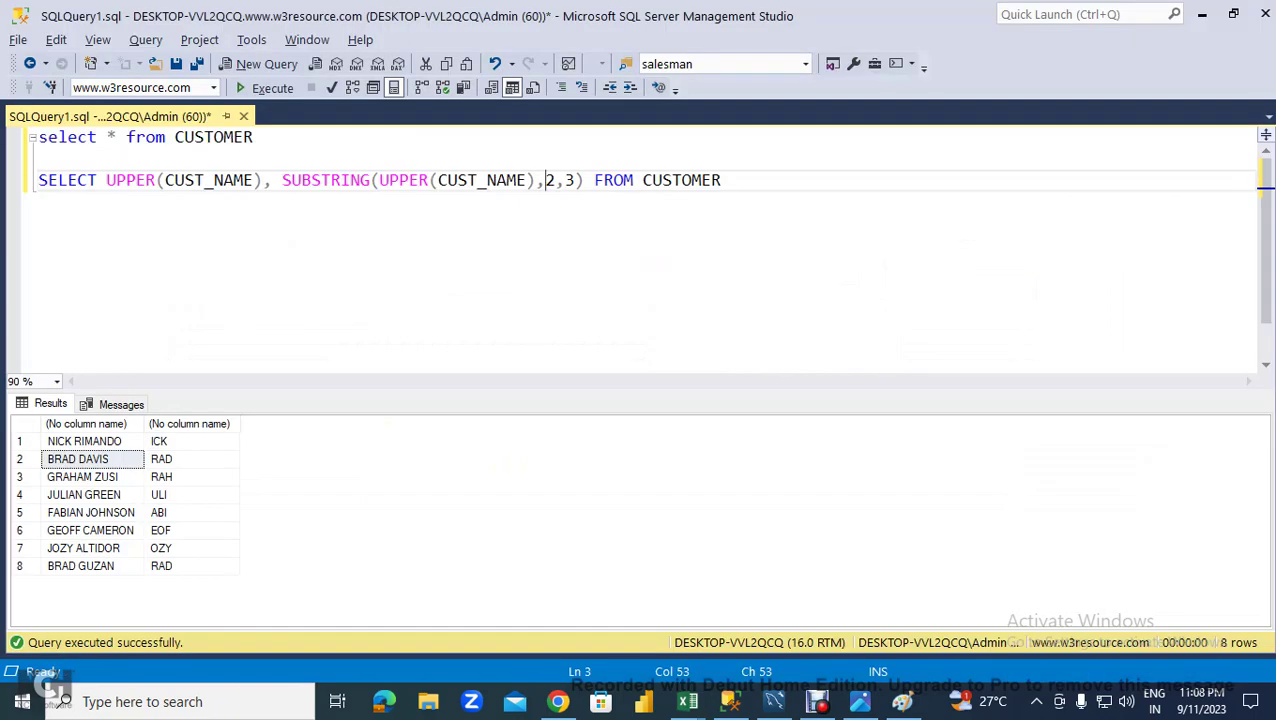
- Reselect the SUBSTRING query line in SSMS, then return to MID Function.xlsx
{"action": "left_click", "coordinate": [254, 137]}
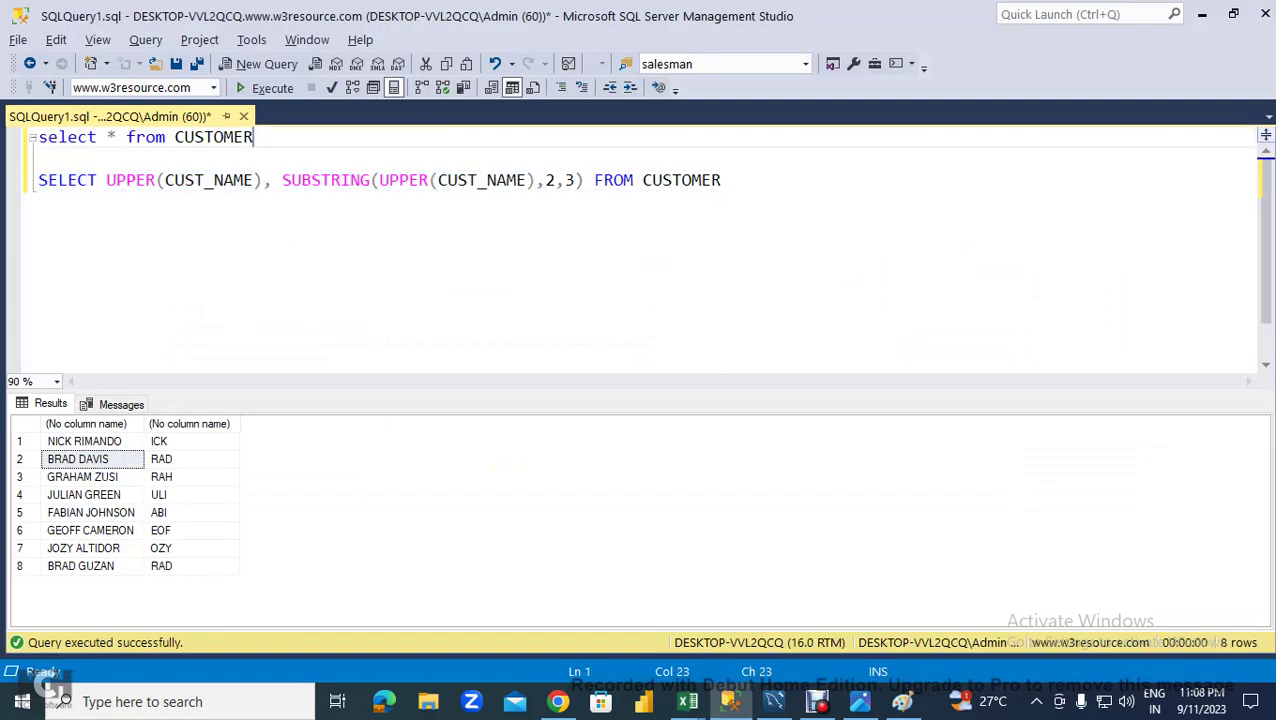
{"action": "left_click", "coordinate": [38, 180]}
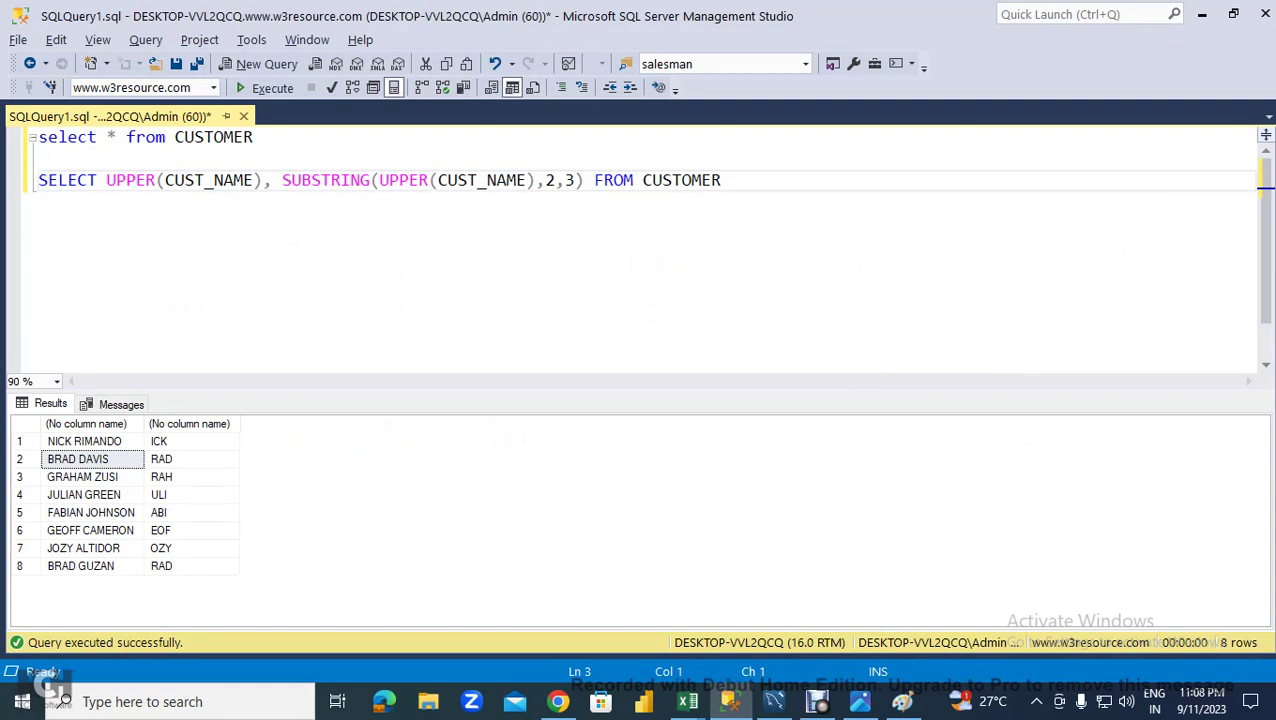
{"action": "key", "text": "shift+End"}
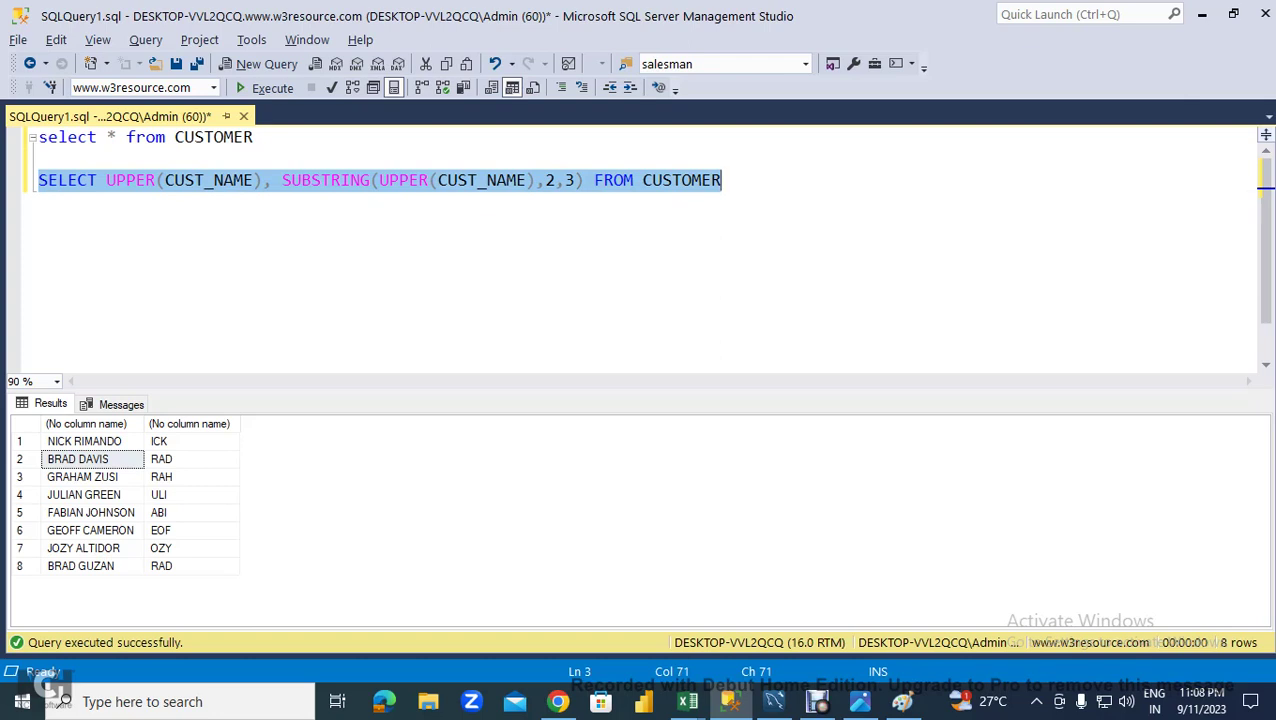
{"action": "key", "text": "Right"}
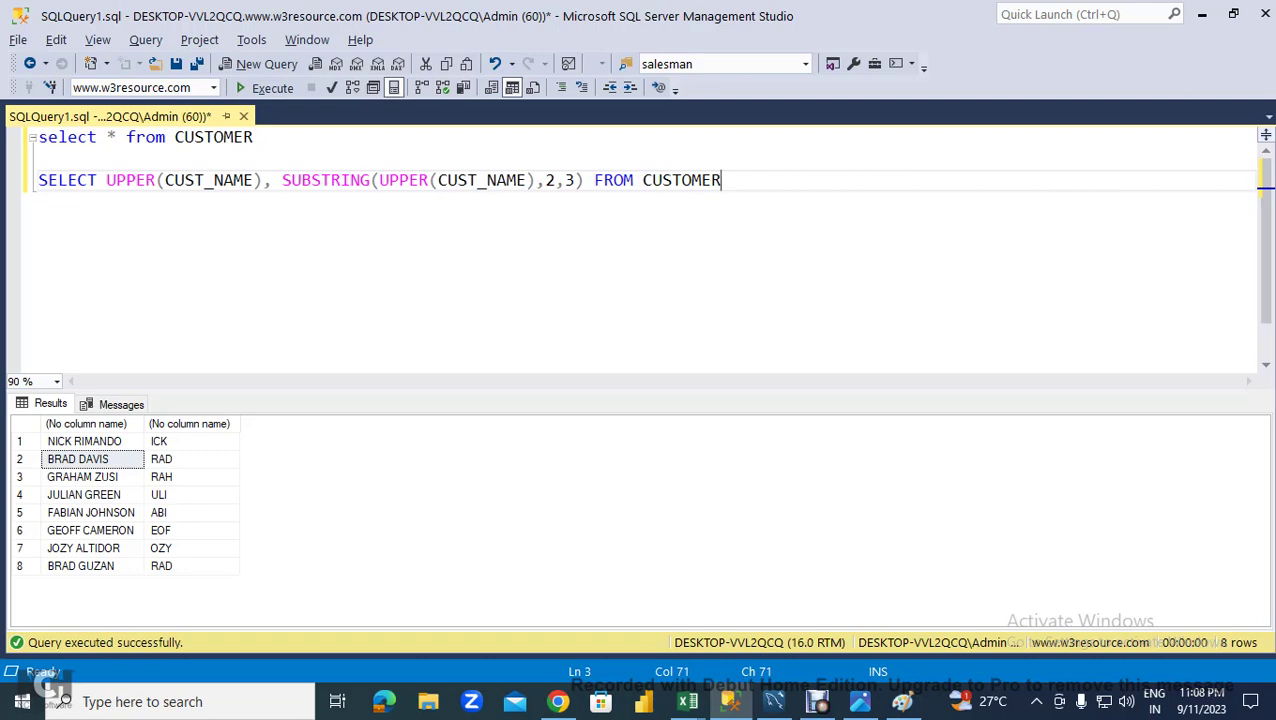
{"action": "key", "text": "alt+Tab"}
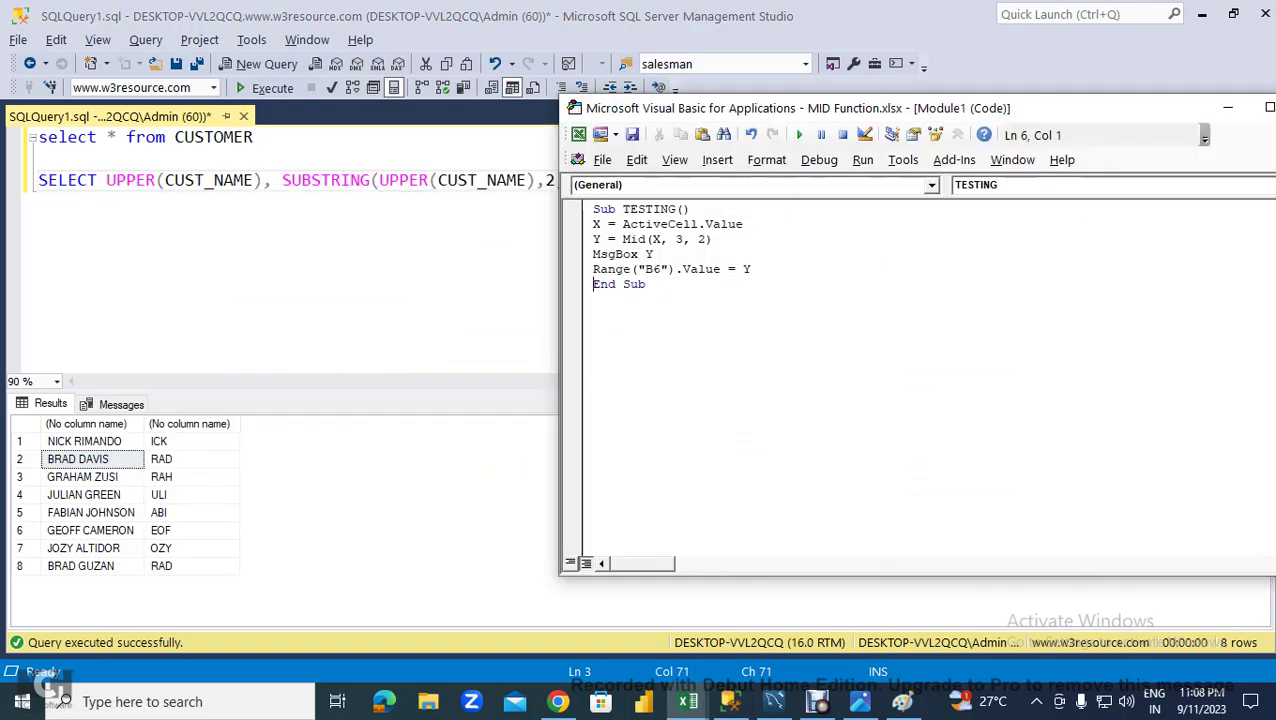
{"action": "key", "text": "alt+Tab"}
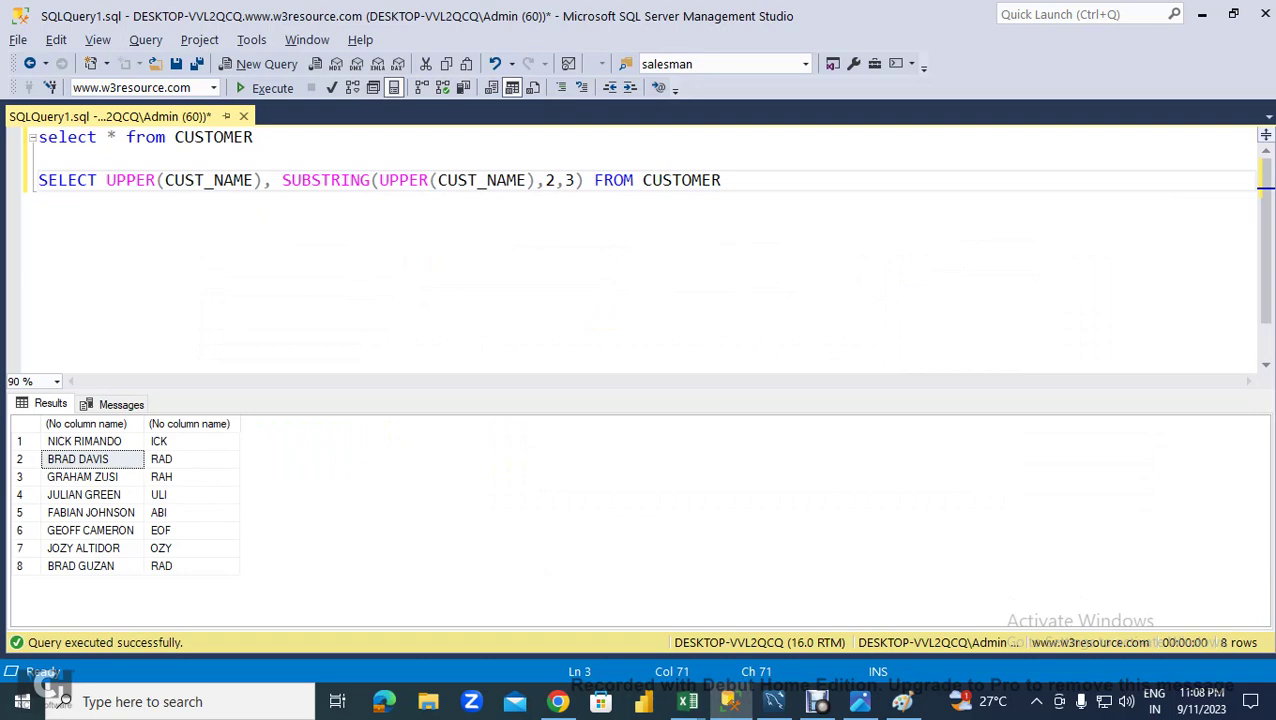
{"action": "key", "text": "alt+Tab"}
{"action": "key", "text": "alt+Tab"}
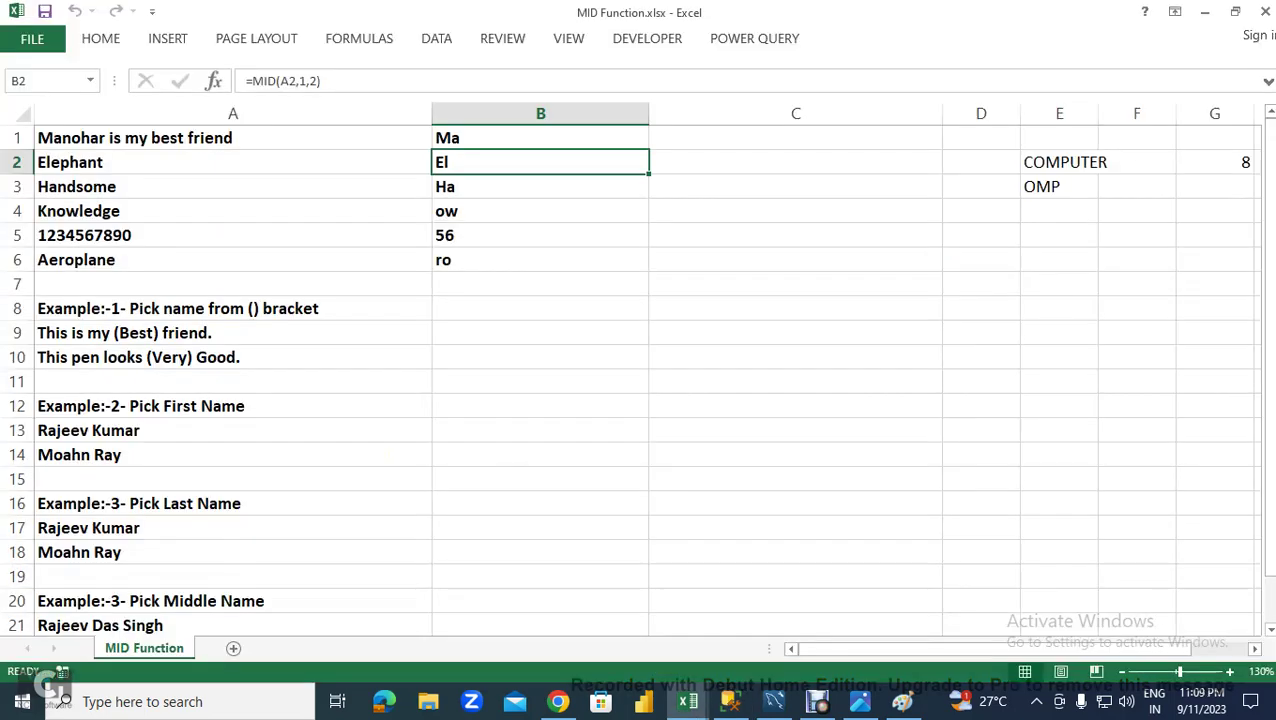
- Fill the Example:-2- Pick First Name heading in A12 yellow, then move from A13 to C13
{"action": "left_click", "coordinate": [150, 333]}
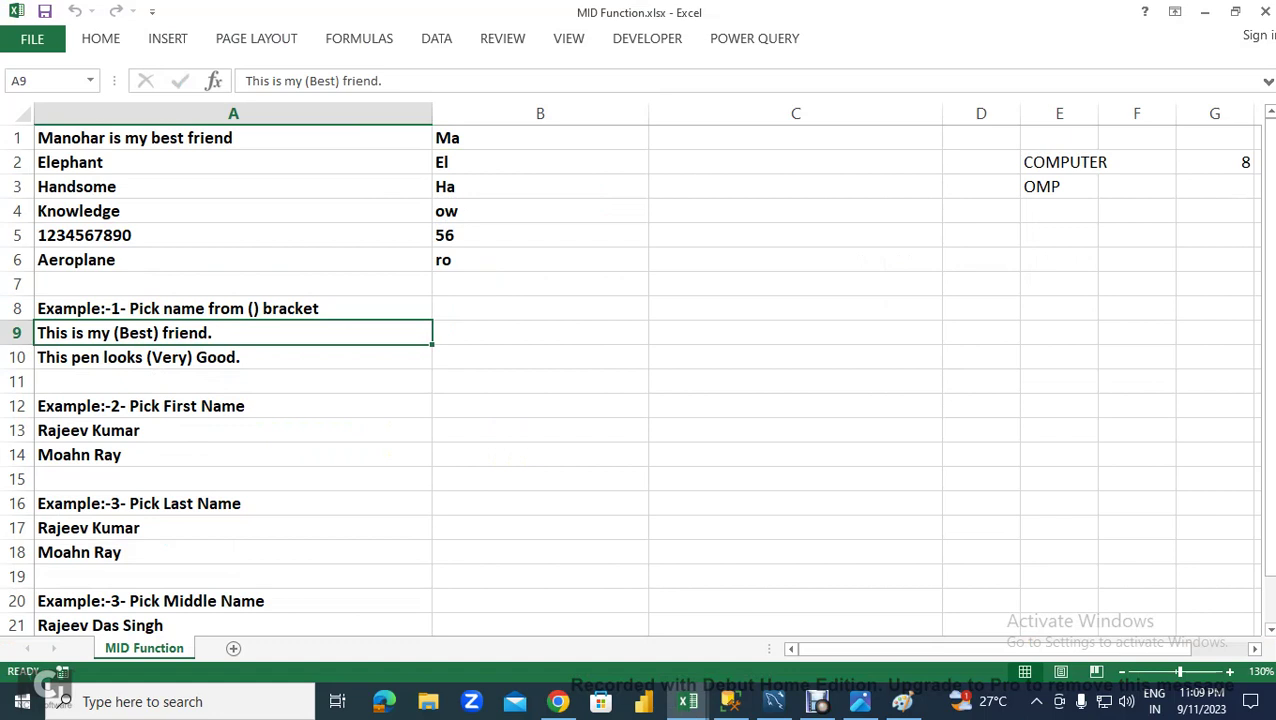
{"action": "left_click", "coordinate": [88, 430]}
{"action": "left_click", "coordinate": [140, 406]}
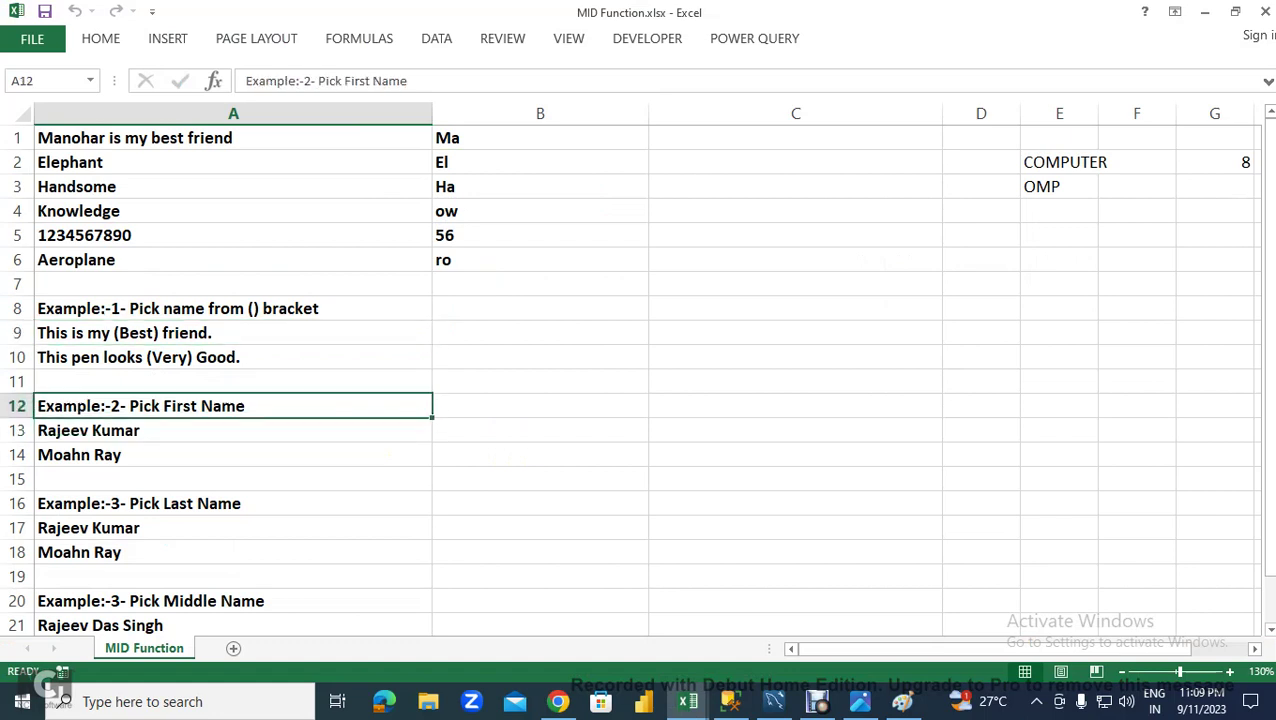
{"action": "left_click", "coordinate": [100, 38]}
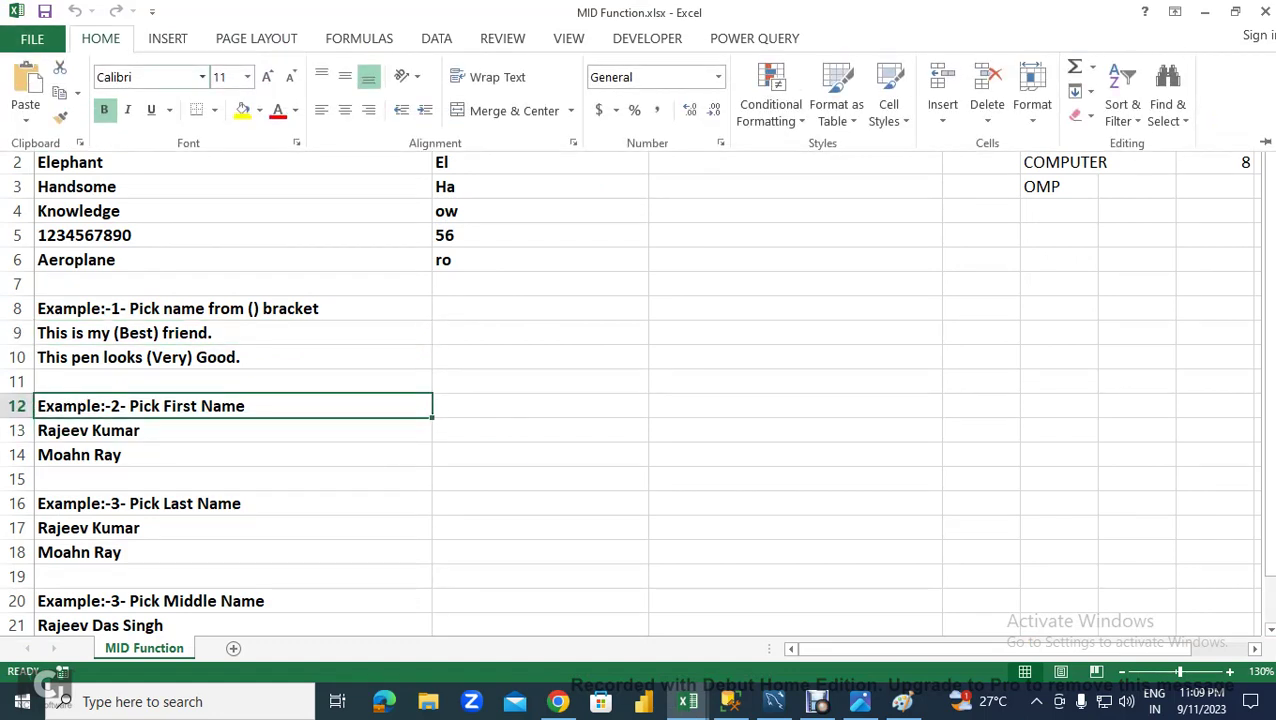
{"action": "left_click", "coordinate": [242, 110]}
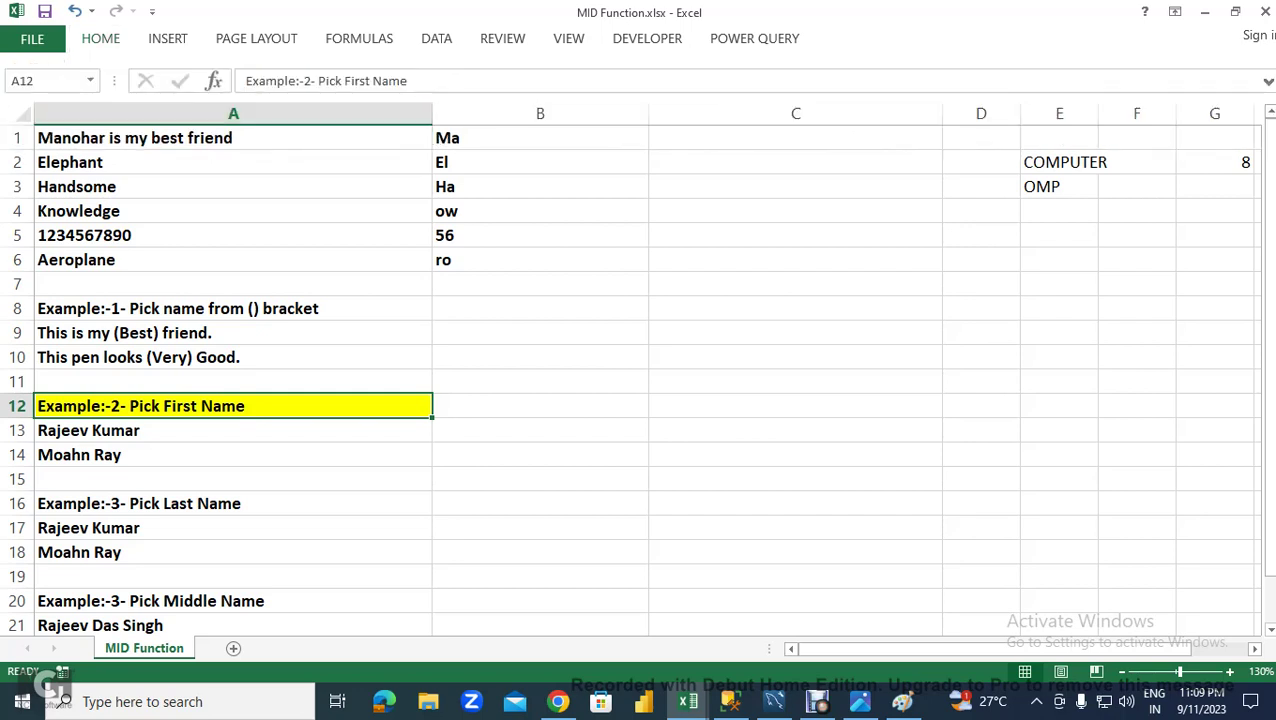
{"action": "left_click", "coordinate": [177, 308]}
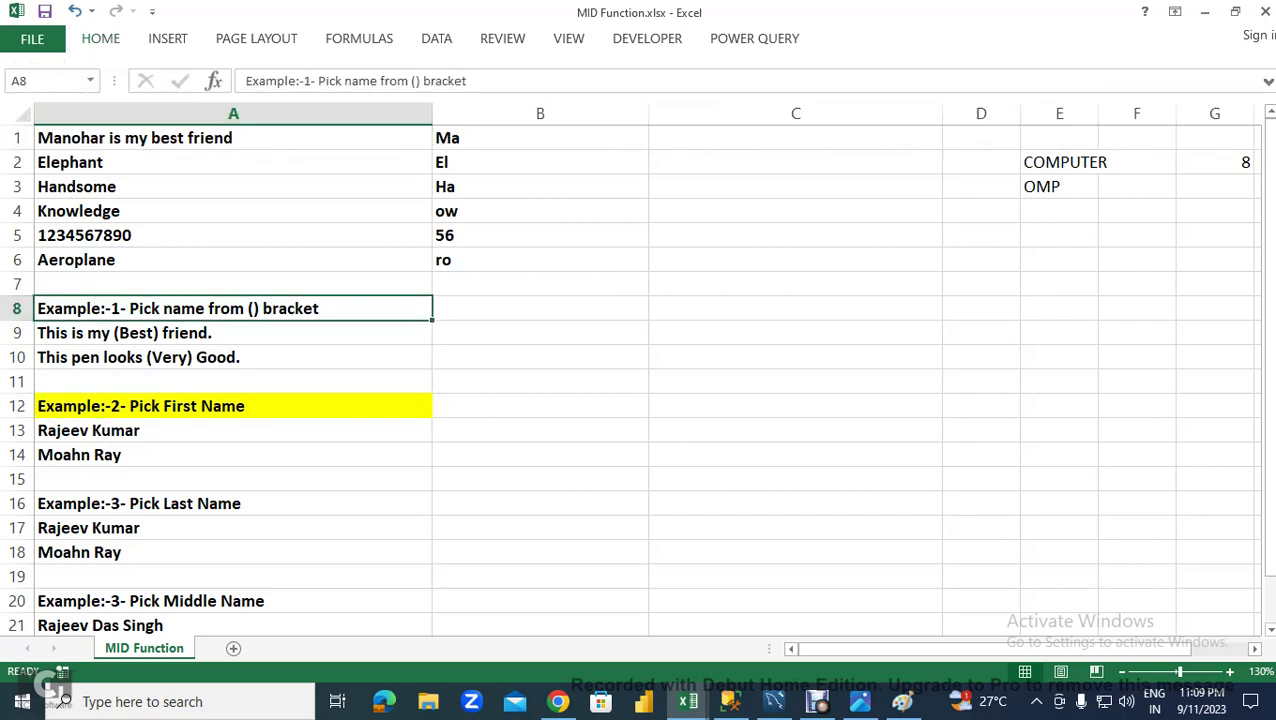
{"action": "left_click", "coordinate": [140, 406]}
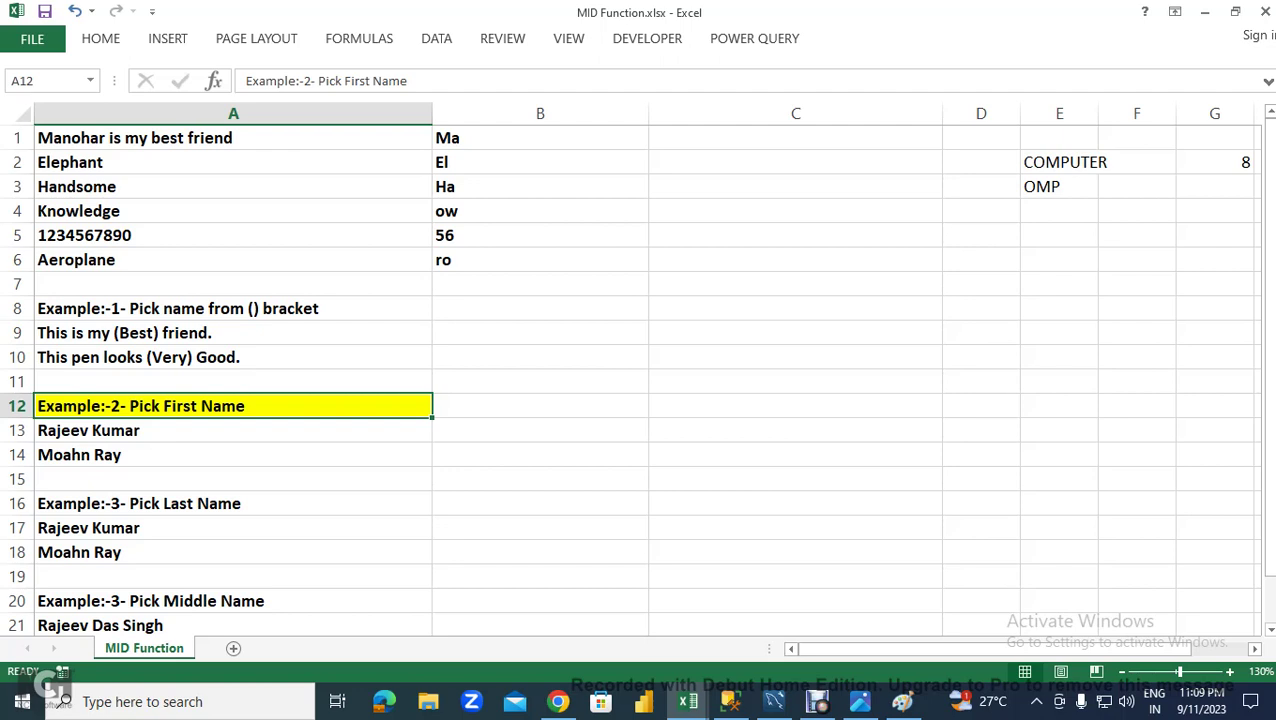
{"action": "left_click", "coordinate": [88, 430]}
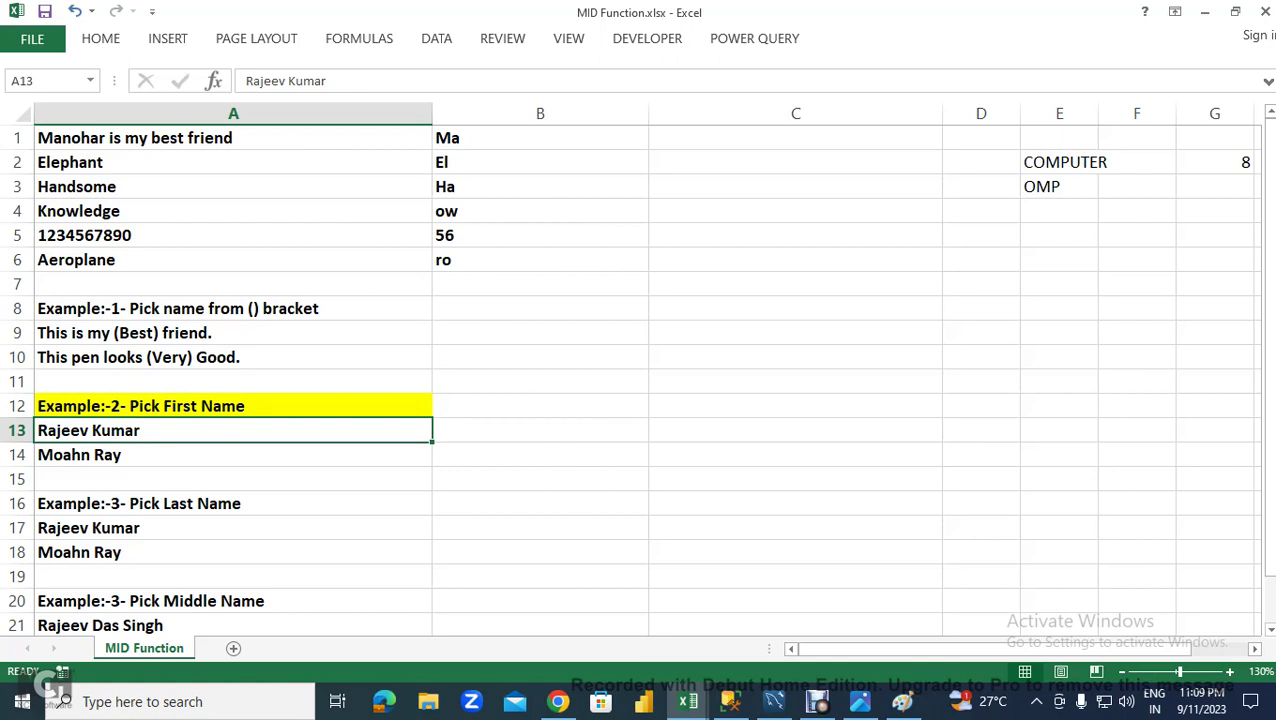
{"action": "key", "text": "Right"}
{"action": "key", "text": "Right"}
- Enter =FIND(" ",A13)-1 in C13, giving the first-name length 6
{"action": "type", "text": "=FIND(\" \","}
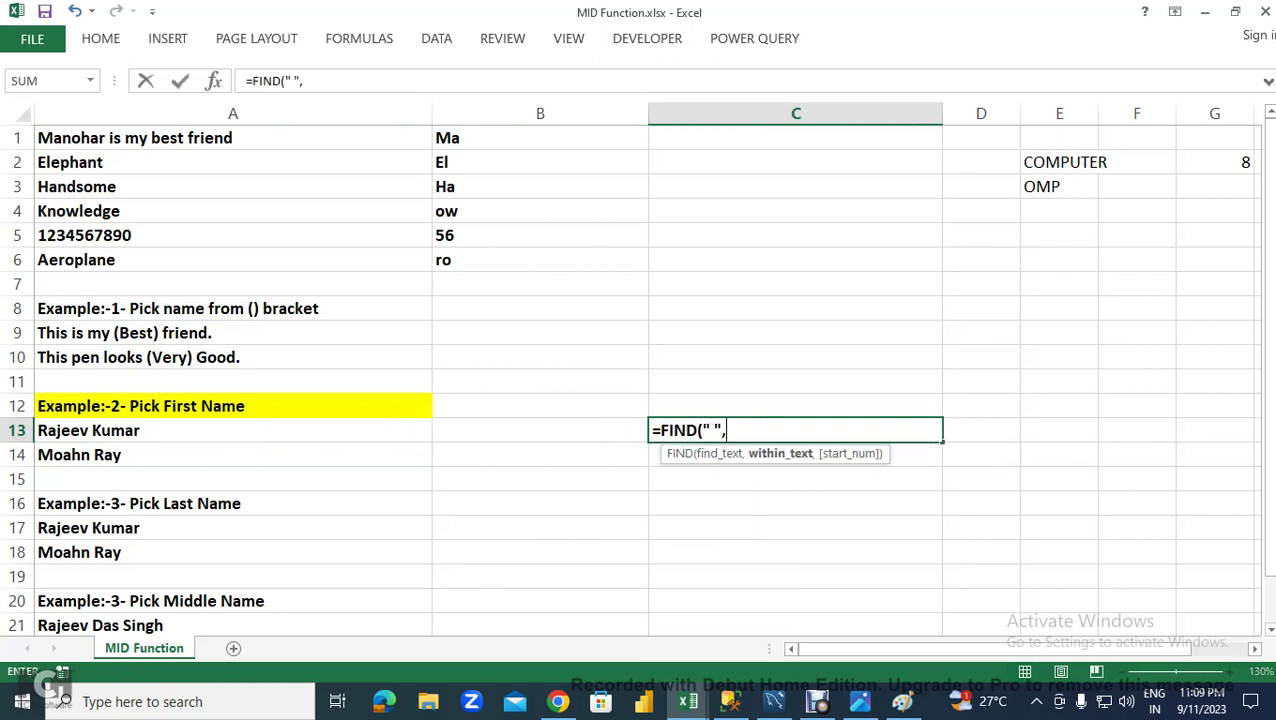
{"action": "key", "text": "Left"}
{"action": "key", "text": "Left"}
{"action": "key", "text": "Return"}
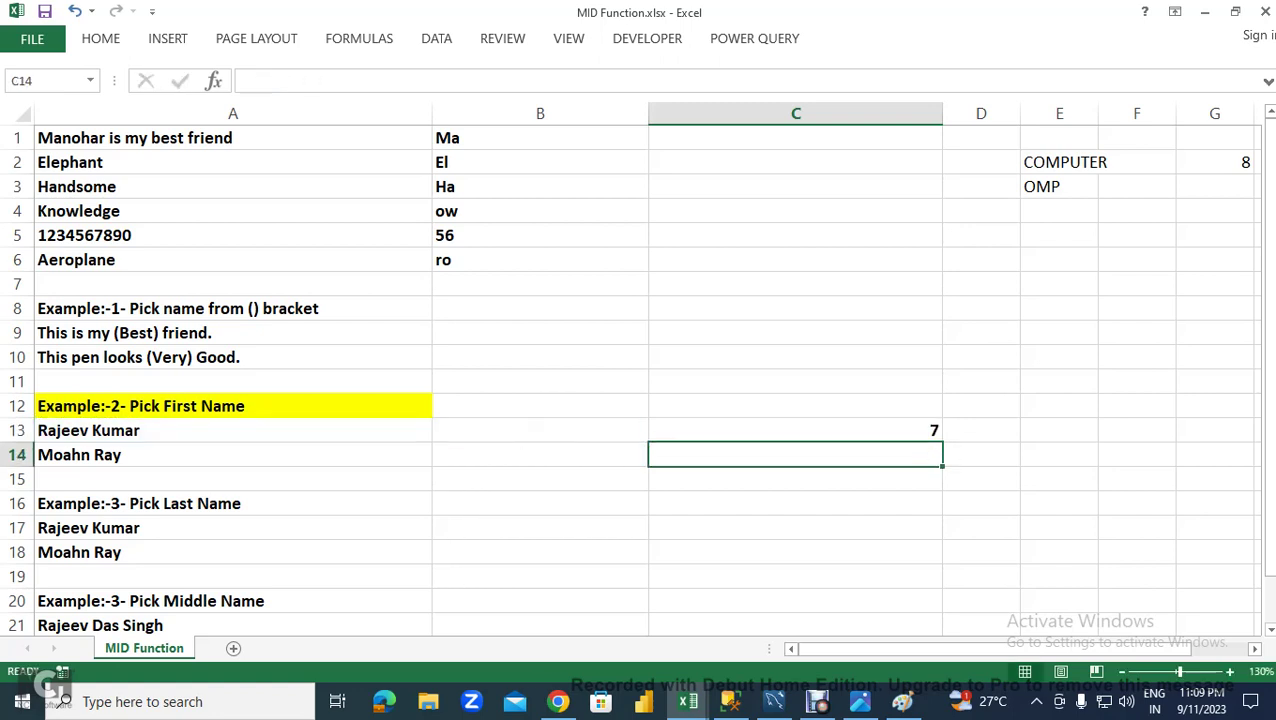
{"action": "left_click", "coordinate": [795, 430]}
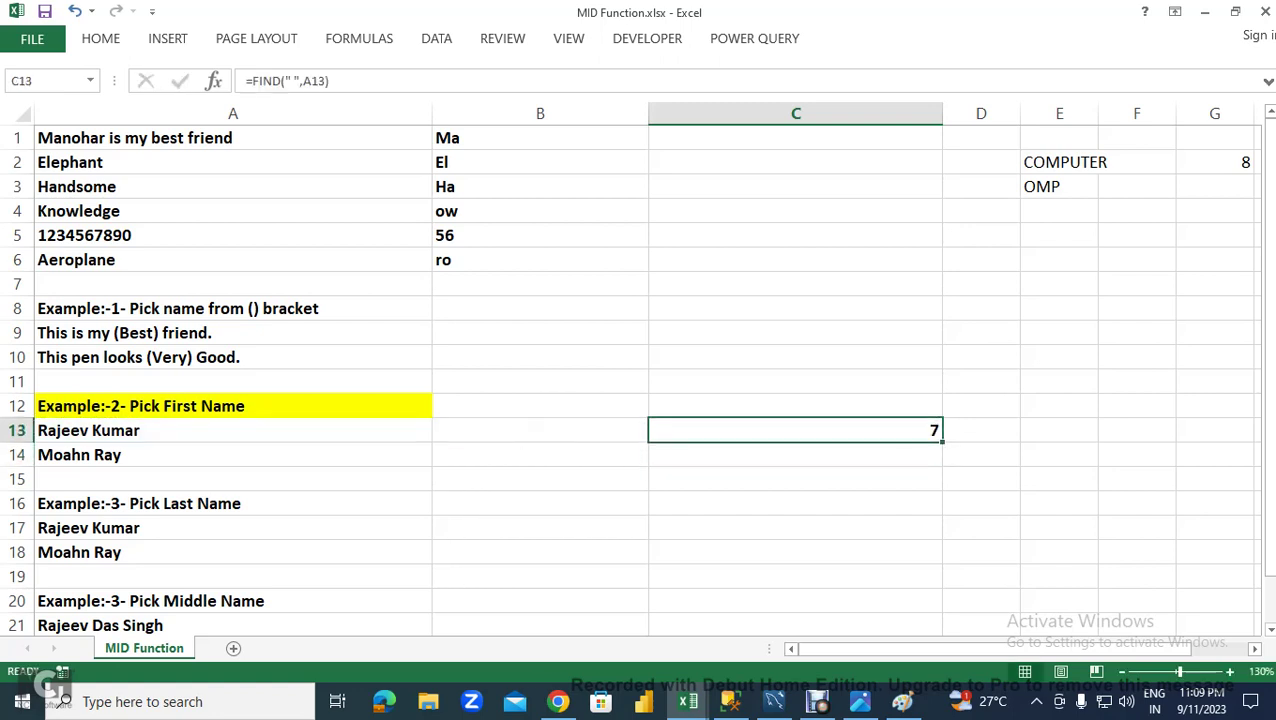
{"action": "key", "text": "F2"}
{"action": "type", "text": "-1"}
{"action": "key", "text": "Return"}
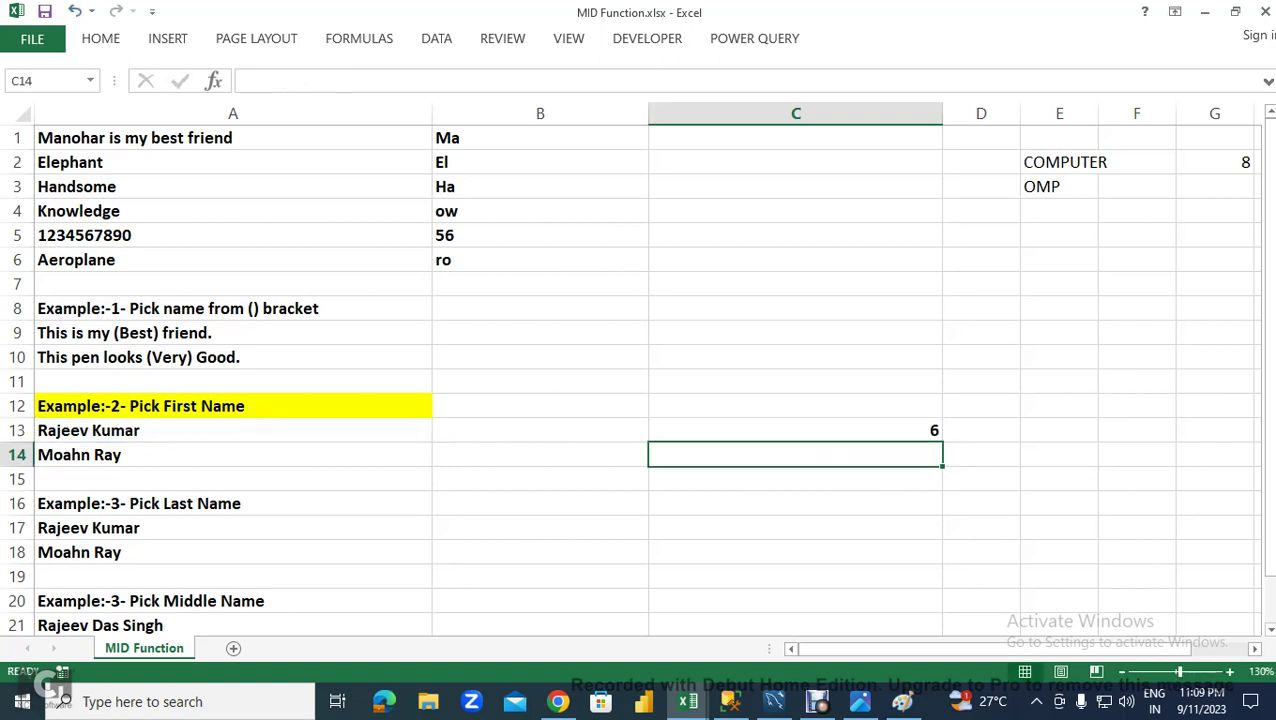
- Enter =MID(A13,1,C13) in B13 to extract Rajeev
{"action": "left_click", "coordinate": [540, 430]}
{"action": "type", "text": "=MID("}
{"action": "left_click", "coordinate": [233, 430]}
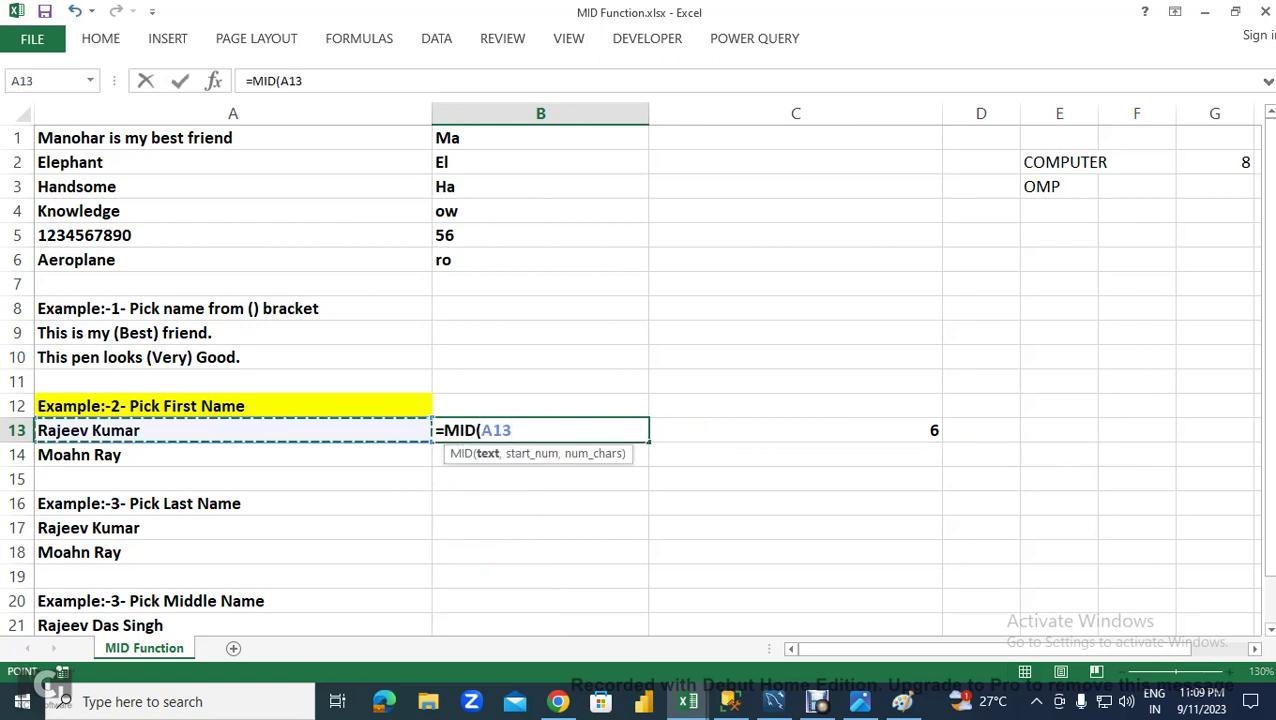
{"action": "type", "text": ","}
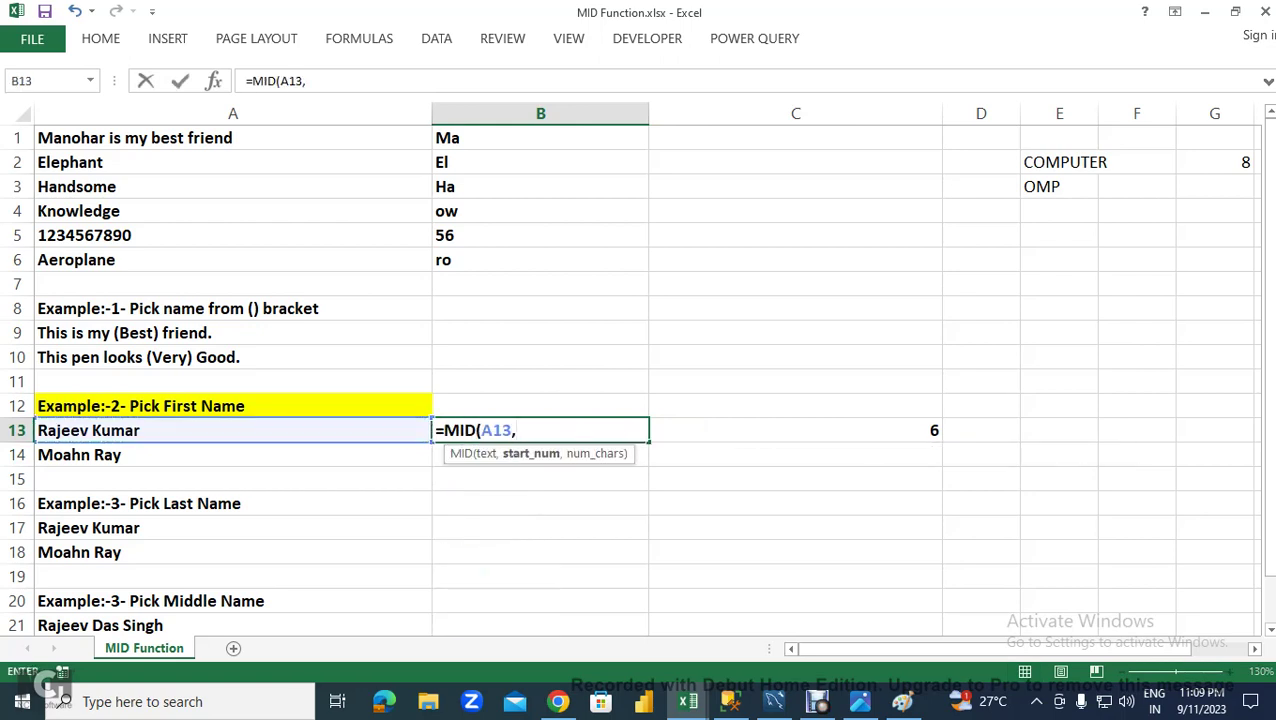
{"action": "type", "text": "1,"}
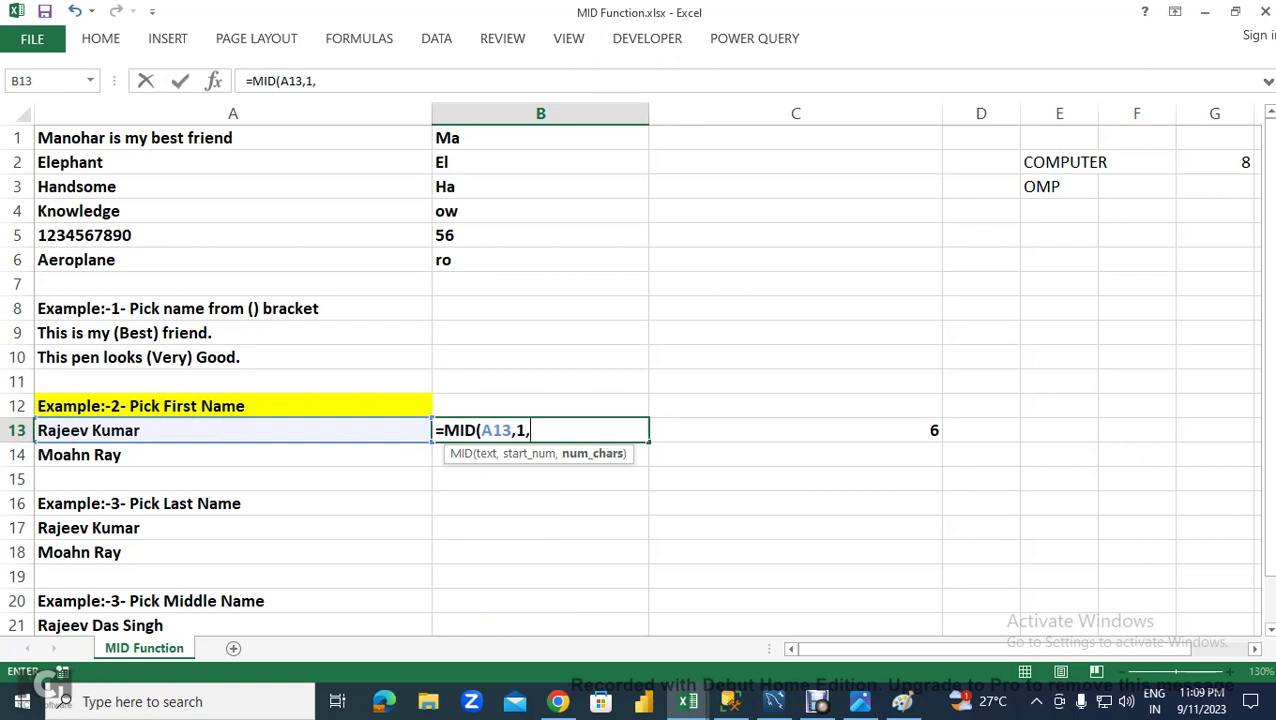
{"action": "key", "text": "Right"}
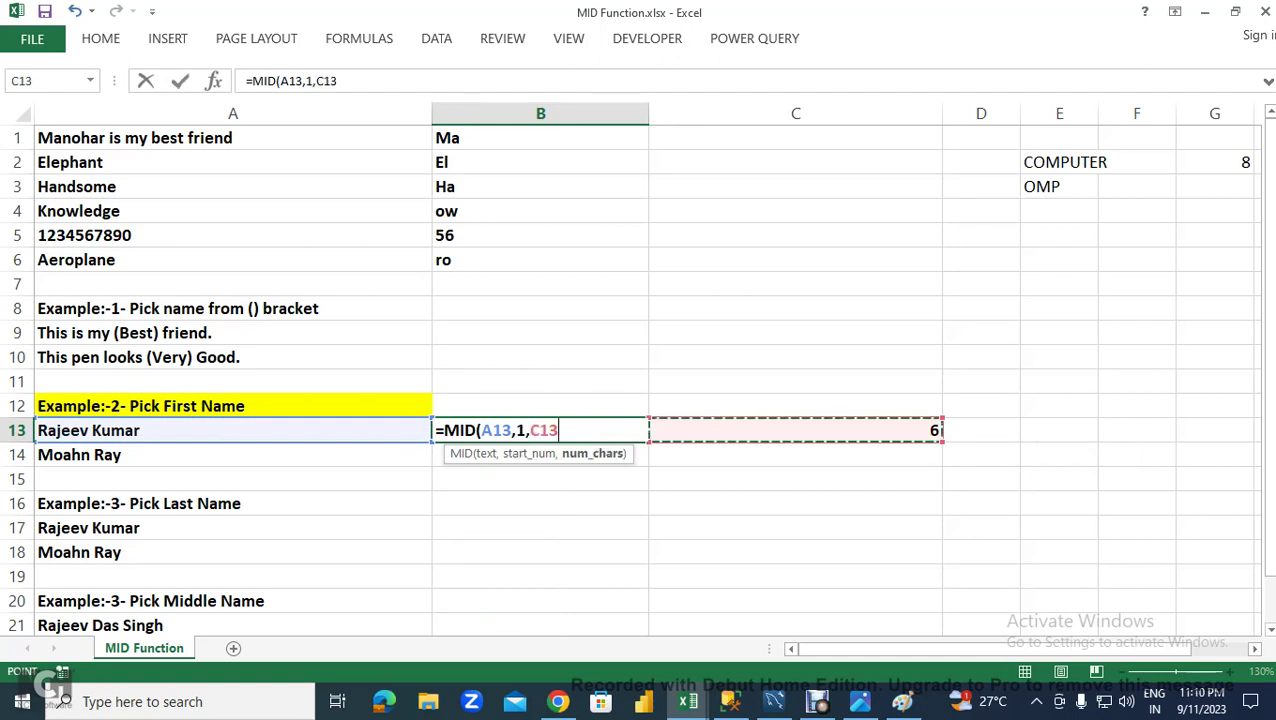
{"action": "key", "text": "ctrl+Return"}
{"action": "key", "text": "Return"}
- Nest the FIND expression into B13's MID formula and fill it down to B14 for Moahn
{"action": "left_click", "coordinate": [752, 430]}
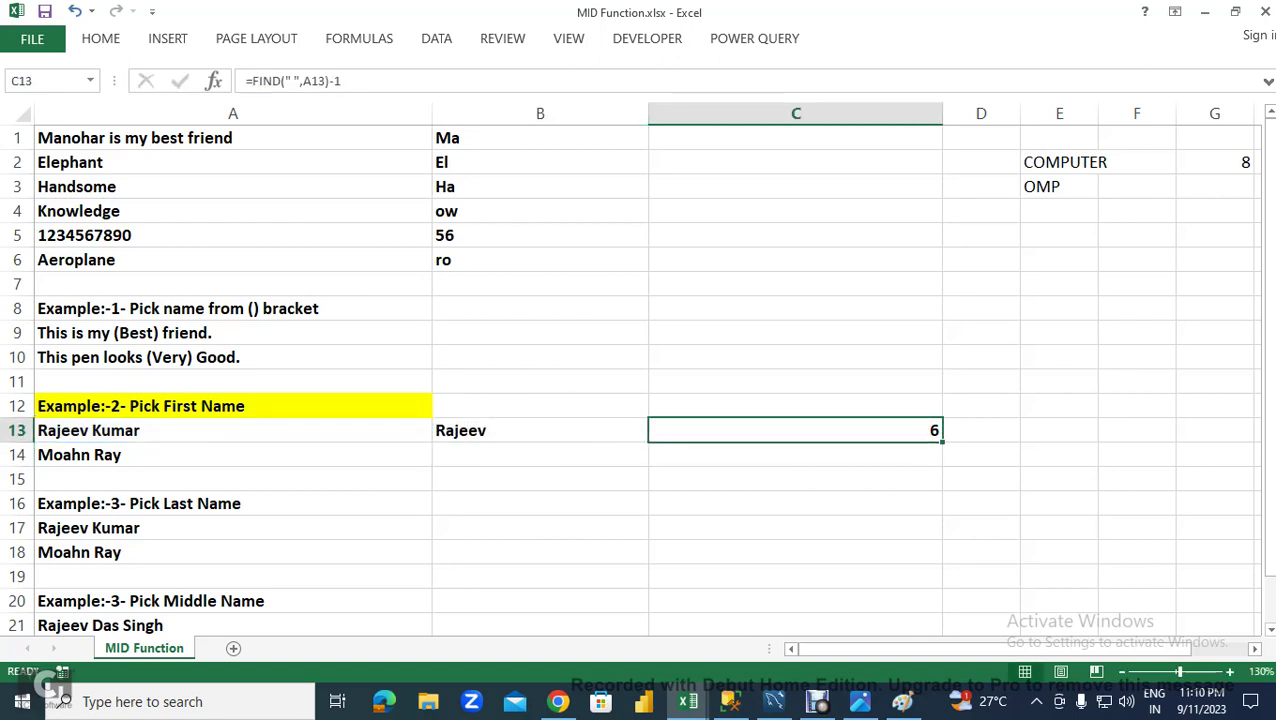
{"action": "double_click", "coordinate": [752, 430]}
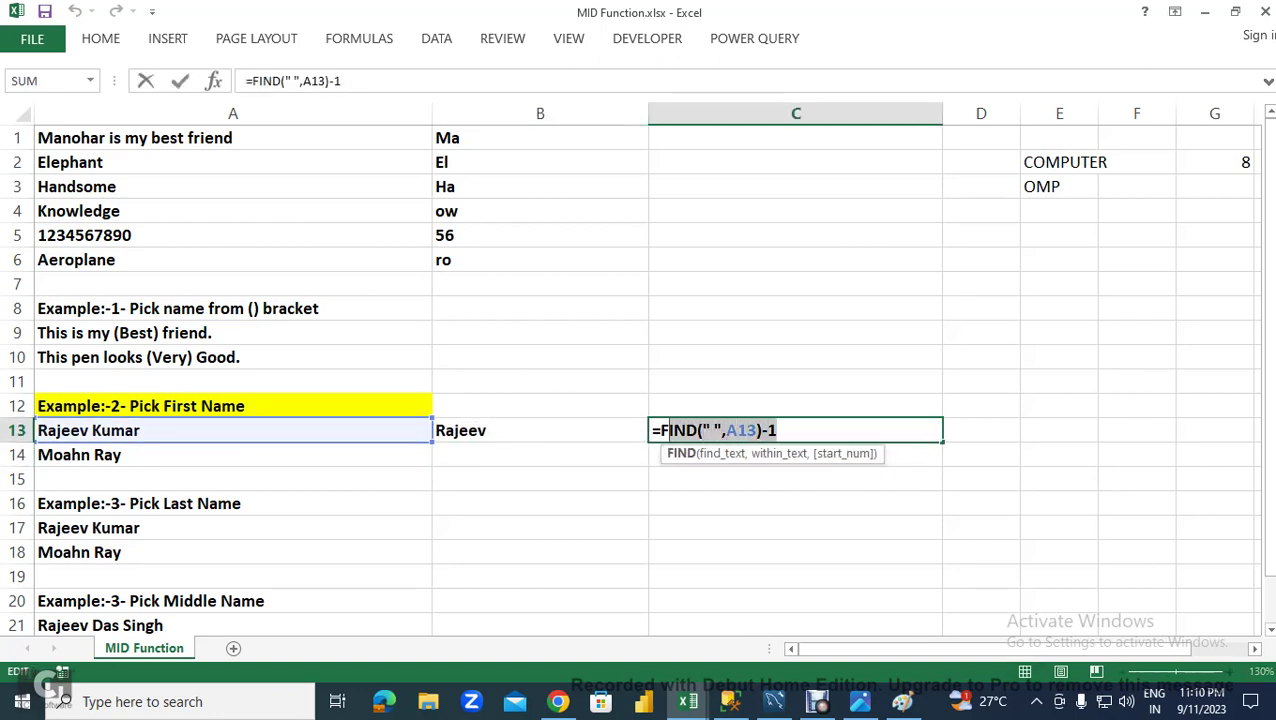
{"action": "left_click", "coordinate": [470, 430]}
{"action": "double_click", "coordinate": [470, 430]}
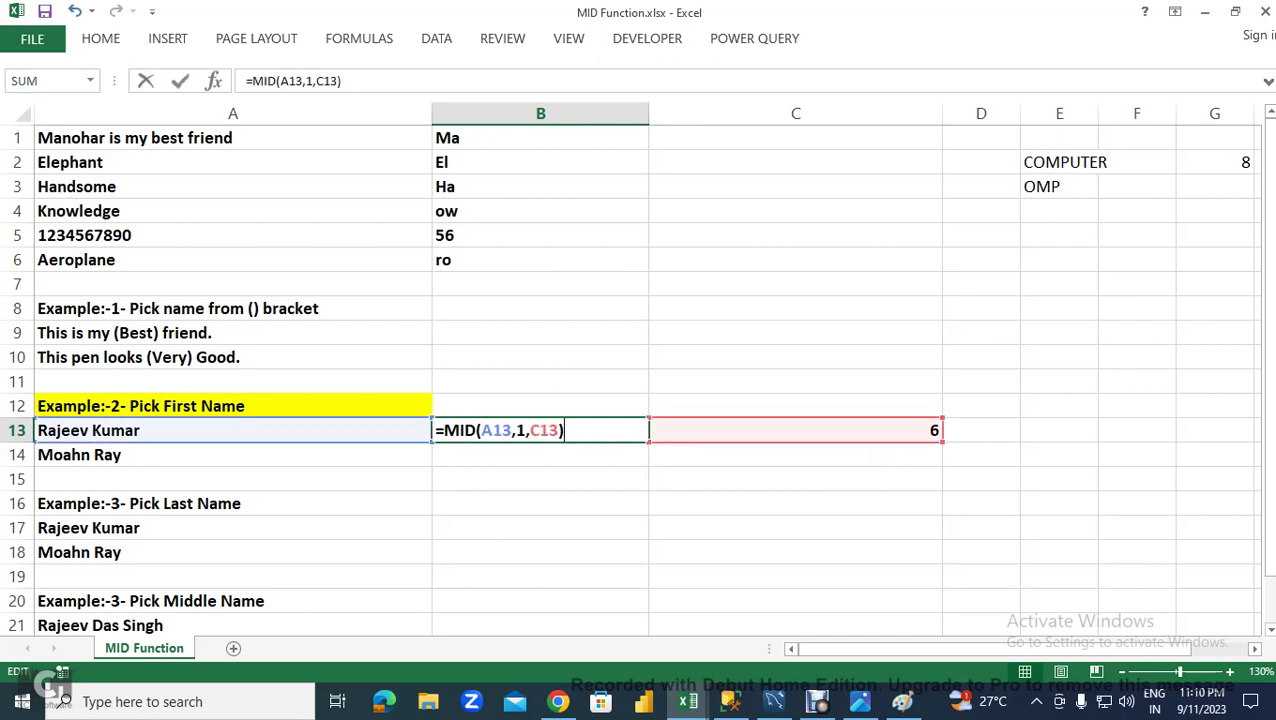
{"action": "double_click", "coordinate": [536, 430]}
{"action": "type", "text": "3"}
{"action": "key", "text": "BackSpace"}
{"action": "key", "text": "ctrl+v"}
{"action": "key", "text": "Return"}
{"action": "key", "text": "ctrl+d"}
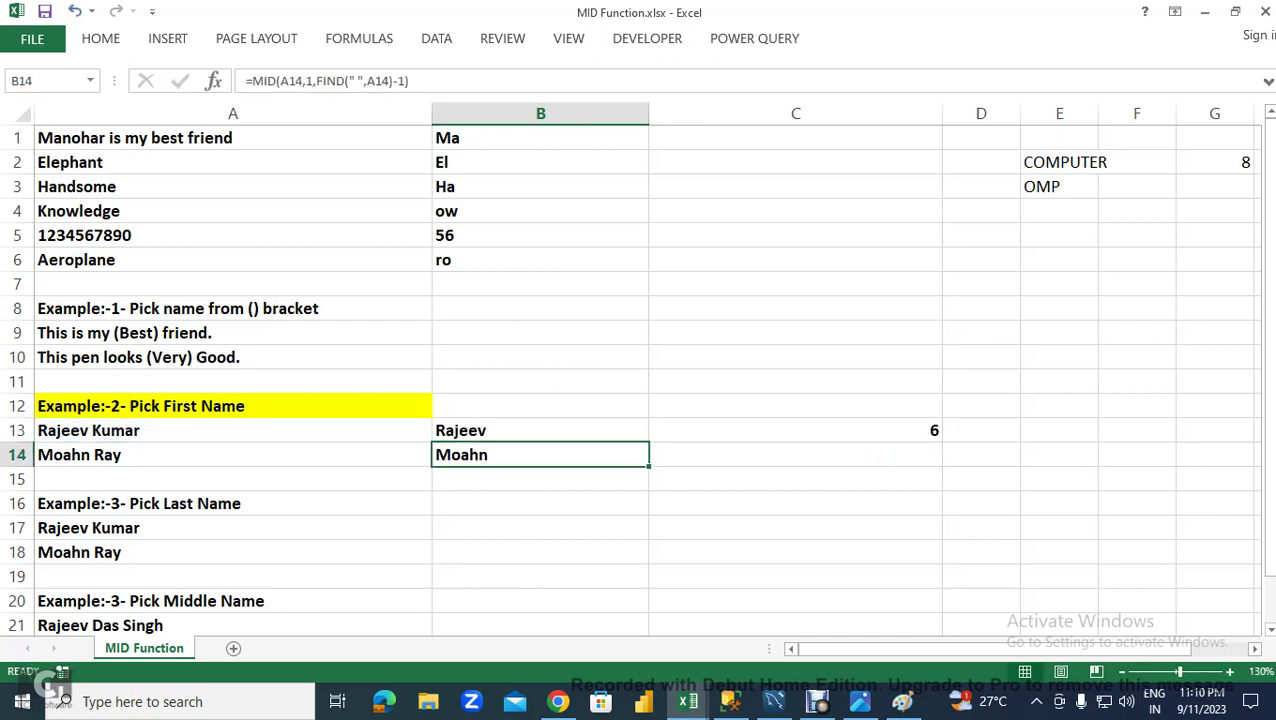
{"action": "left_click", "coordinate": [233, 454]}
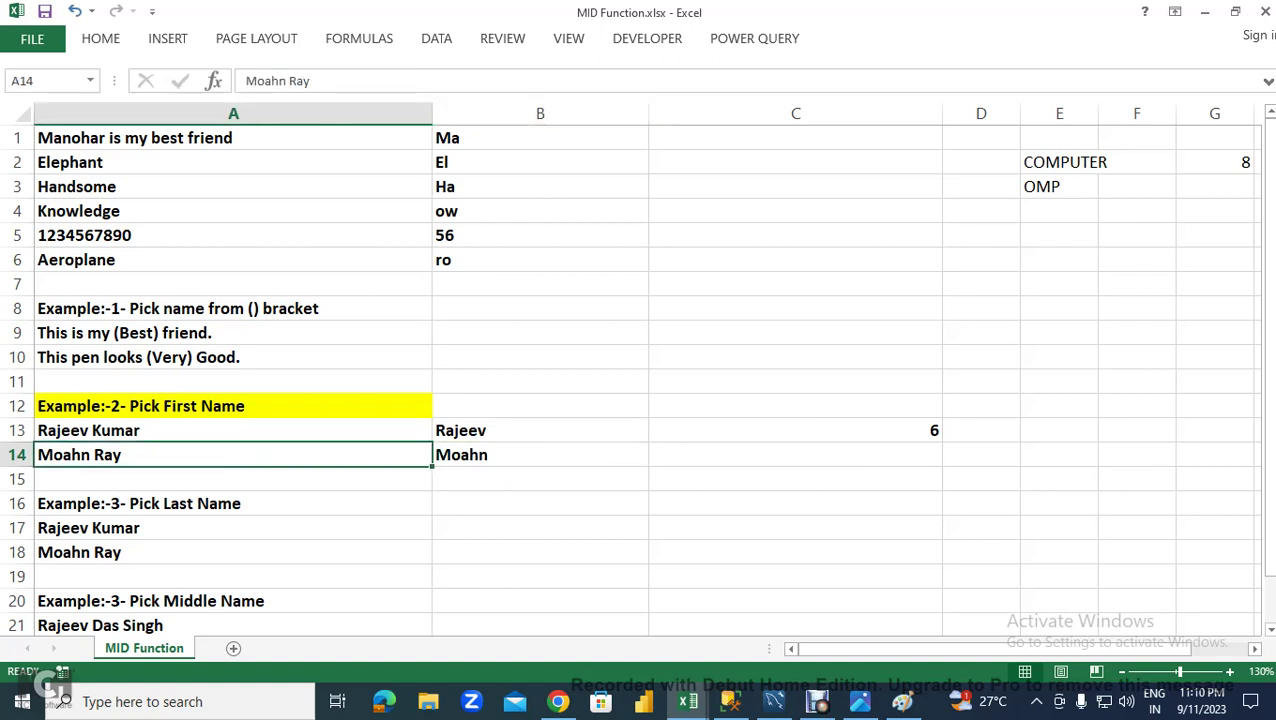
{"action": "left_click", "coordinate": [233, 479]}
{"action": "key", "text": "shift+space"}
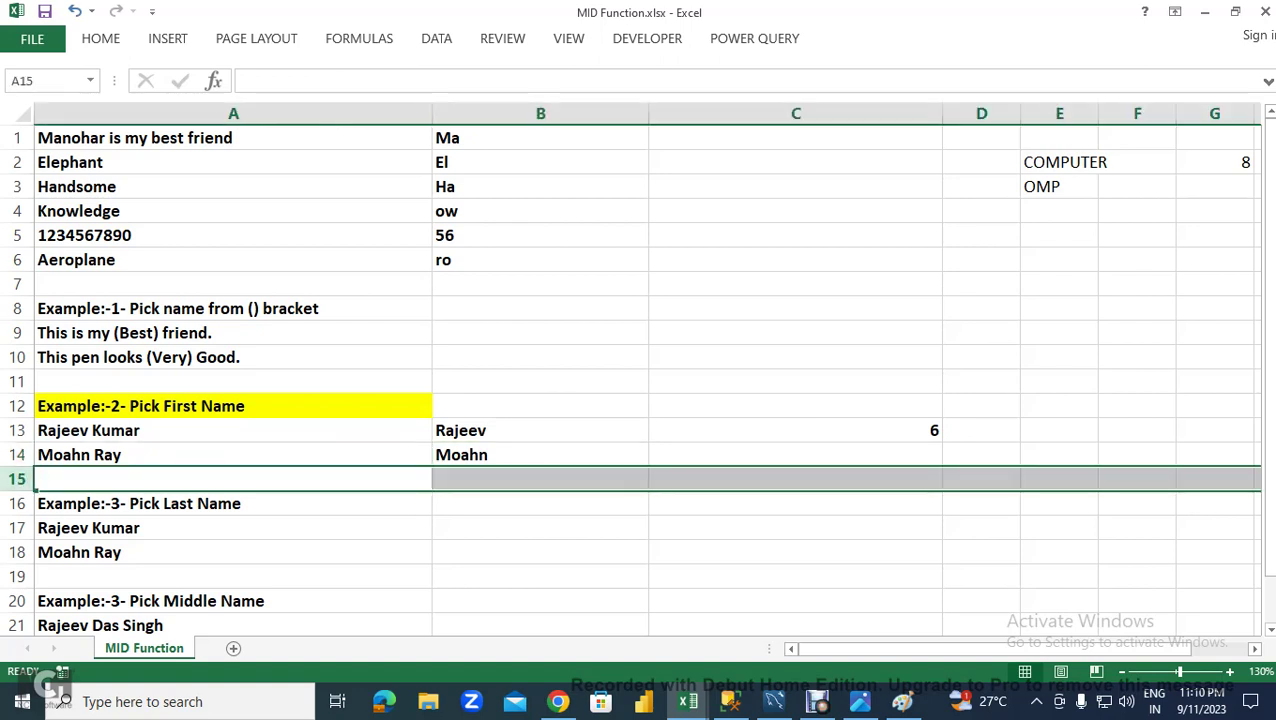
{"action": "key", "text": "ctrl+shift+plus"}
{"action": "left_click", "coordinate": [233, 479]}
{"action": "type", "text": "d"}
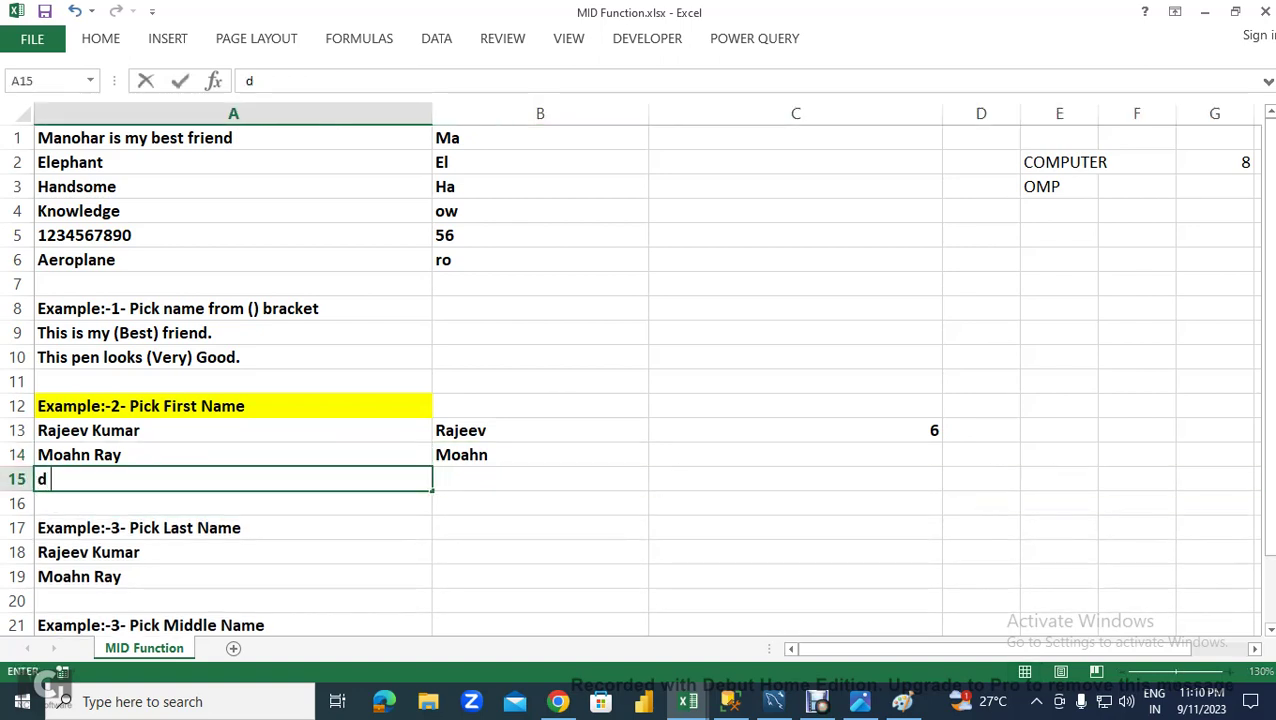
{"action": "key", "text": "BackSpace"}
{"action": "type", "text": "D SINGH"}
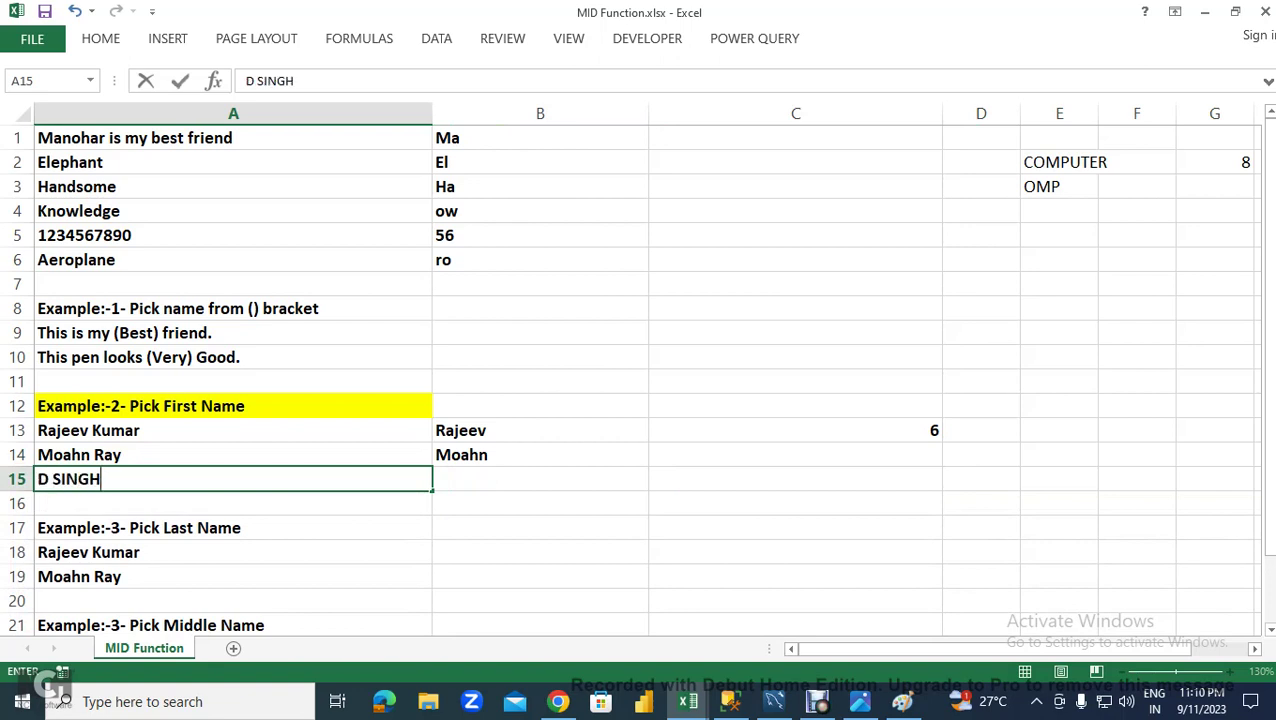
{"action": "key", "text": "Return"}
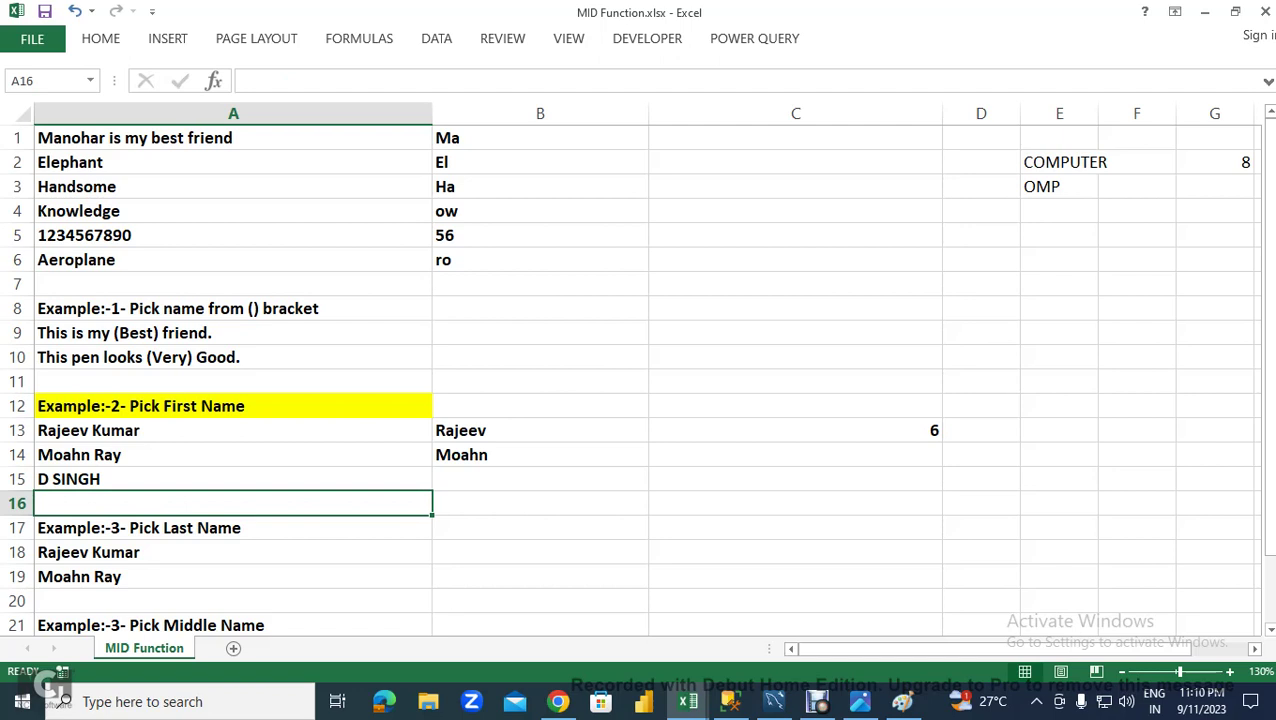
- Copy the first-name formula from B14 to B15 so it returns D
{"action": "left_click", "coordinate": [540, 455]}
{"action": "key", "text": "ctrl+c"}
{"action": "left_click", "coordinate": [540, 479]}
{"action": "key", "text": "ctrl+v"}
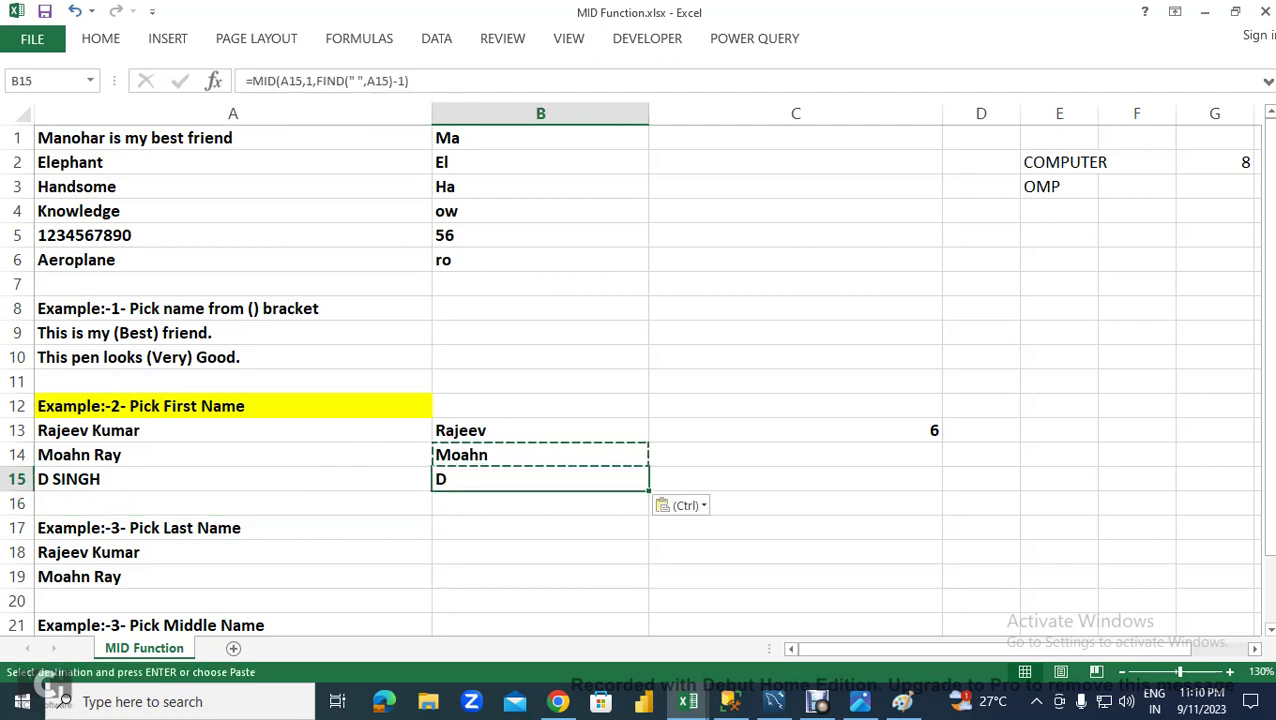
{"action": "key", "text": "Escape"}
{"action": "left_click", "coordinate": [233, 479]}
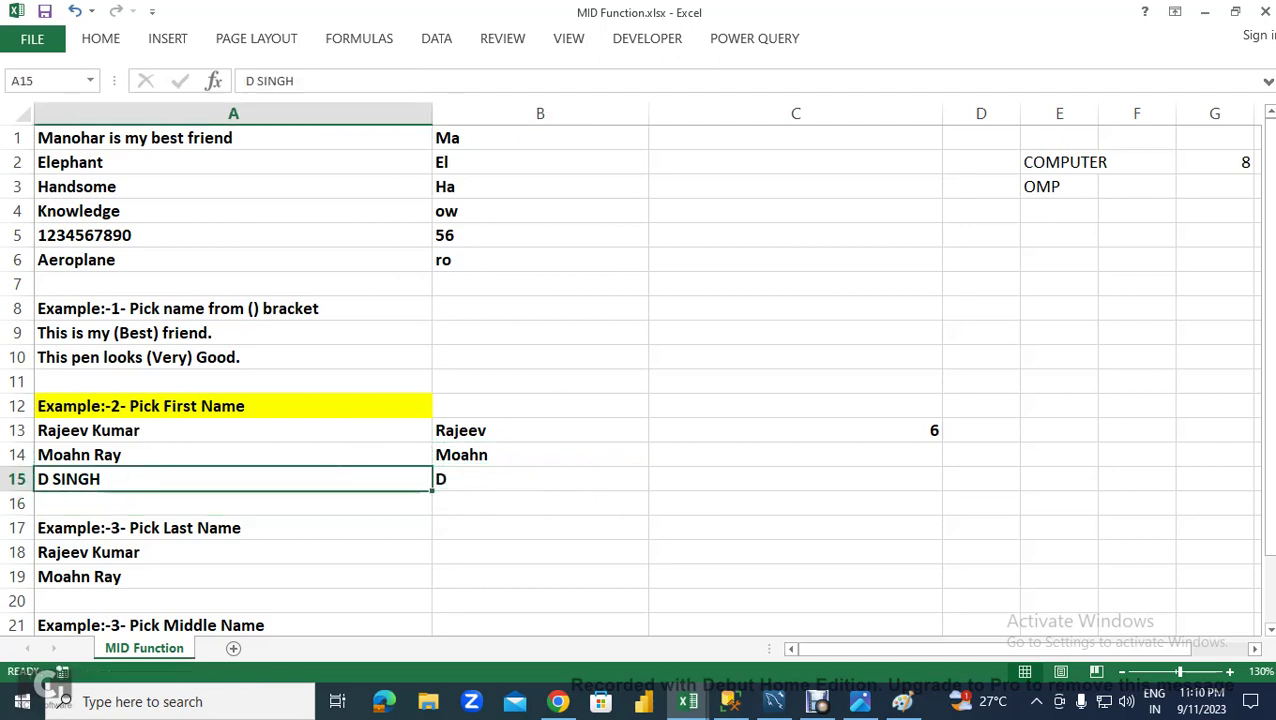
{"action": "scroll", "coordinate": [640, 380], "scroll_direction": "down", "scroll_amount": 1}
{"action": "scroll", "coordinate": [640, 380], "scroll_direction": "down", "scroll_amount": 1}
{"action": "left_click", "coordinate": [233, 381]}
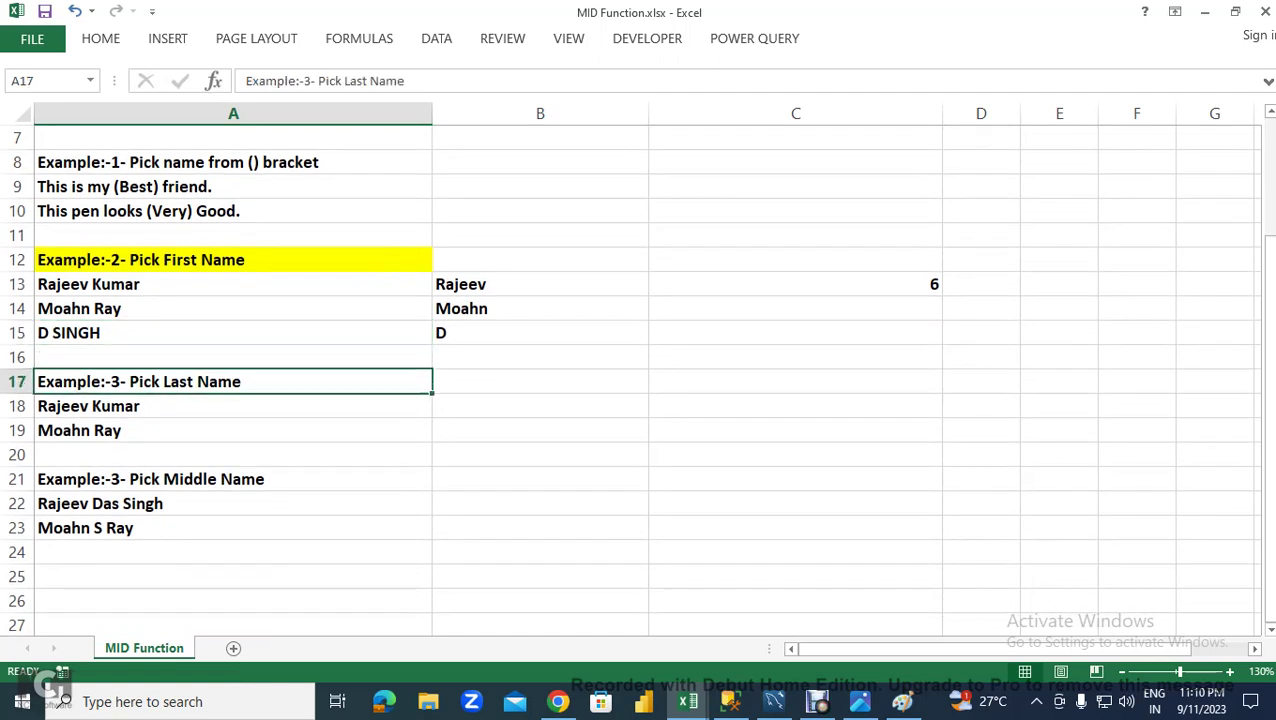
- Fill the Pick Last Name heading with light blue
{"action": "left_click", "coordinate": [100, 38]}
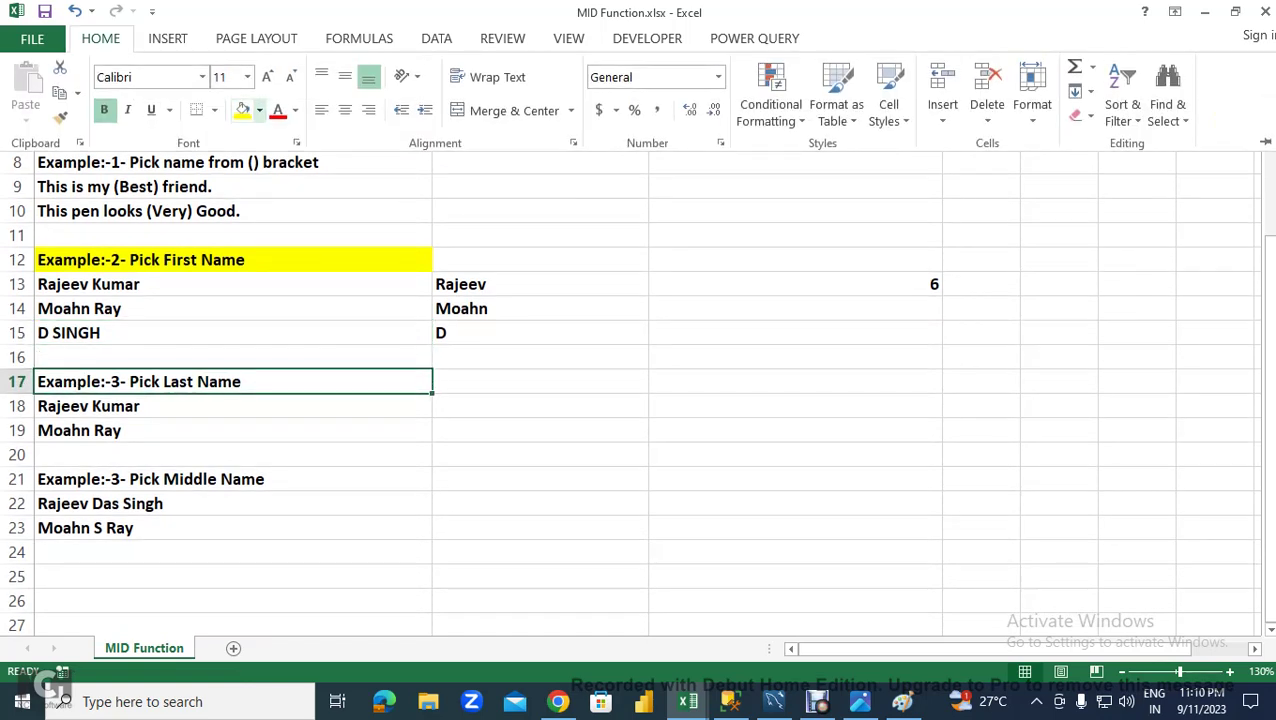
{"action": "left_click", "coordinate": [259, 110]}
{"action": "left_click", "coordinate": [354, 276]}
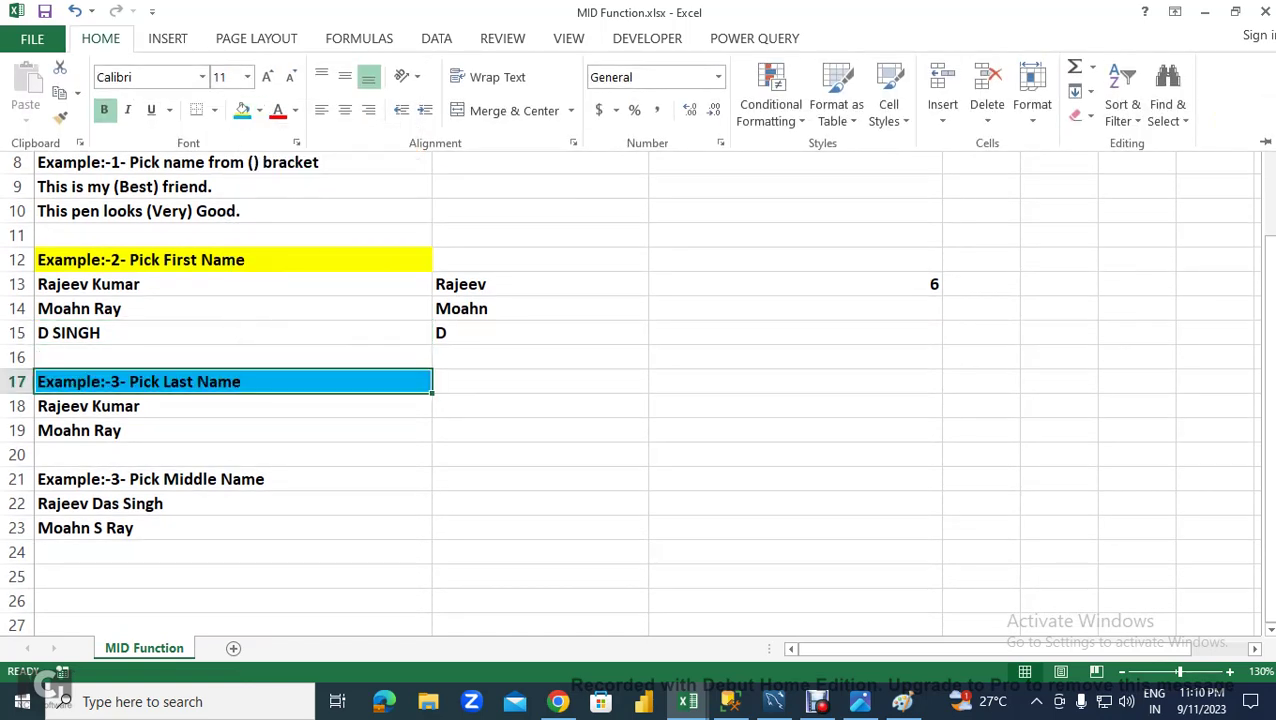
{"action": "left_click", "coordinate": [233, 406]}
{"action": "key", "text": "F2"}
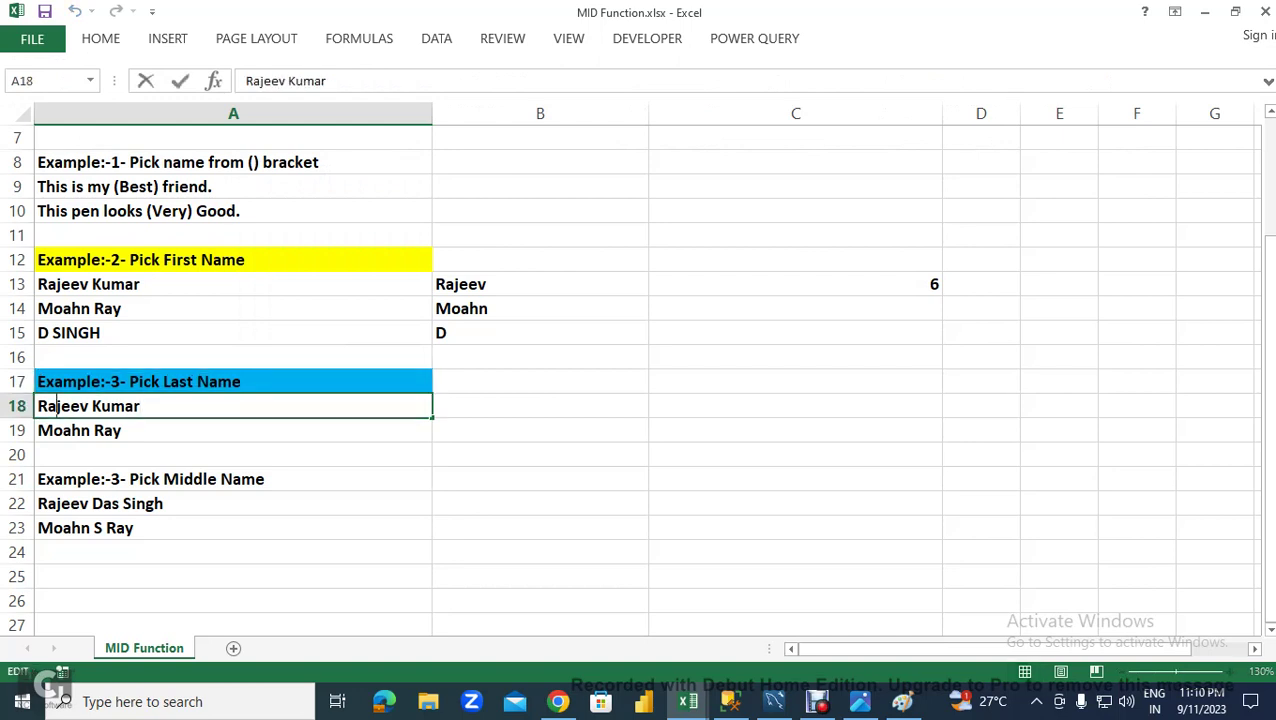
{"action": "key", "text": "Right"}
{"action": "key", "text": "Right"}
{"action": "key", "text": "Right"}
{"action": "key", "text": "Right"}
{"action": "key", "text": "Left"}
{"action": "key", "text": "shift+Right"}
{"action": "key", "text": "shift+Right"}
{"action": "key", "text": "shift+Right"}
{"action": "key", "text": "shift+Right"}
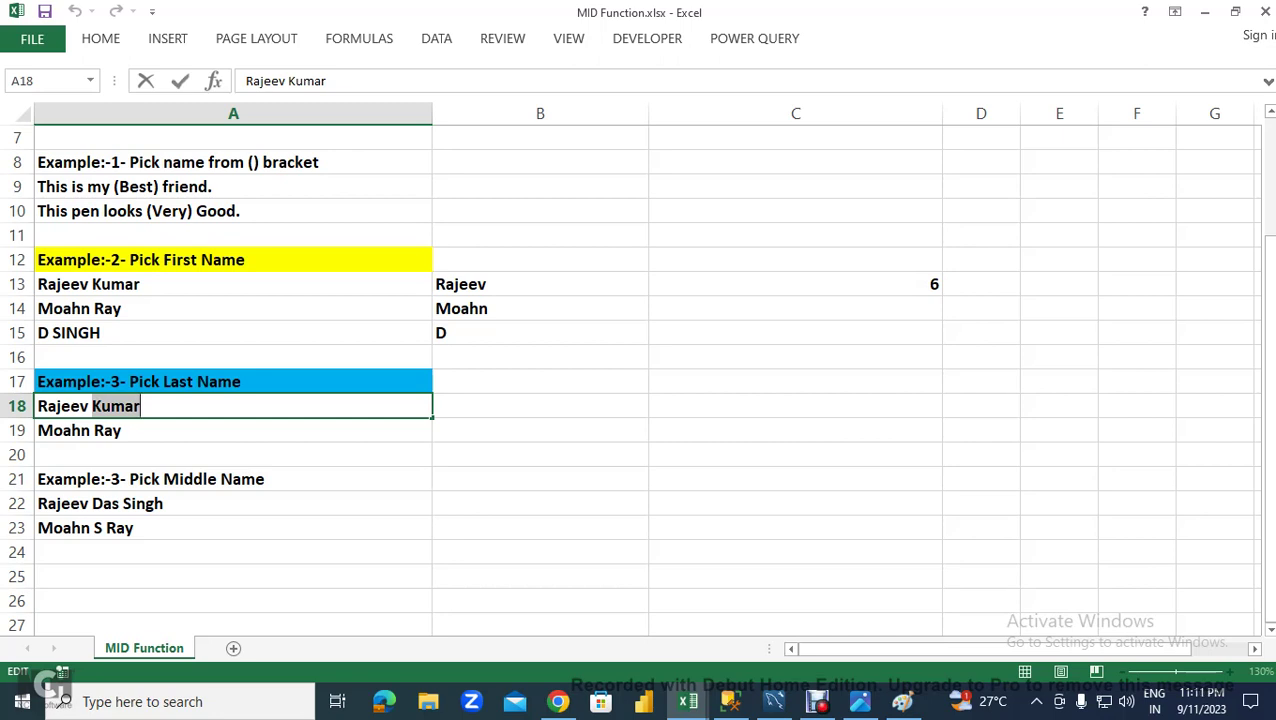
{"action": "key", "text": "Escape"}
{"action": "key", "text": "Right"}
{"action": "key", "text": "Right"}
{"action": "type", "text": "F"}
{"action": "key", "text": "BackSpace"}
{"action": "type", "text": "=FIND(\",\","}
{"action": "left_click", "coordinate": [88, 406]}
{"action": "key", "text": "Return"}
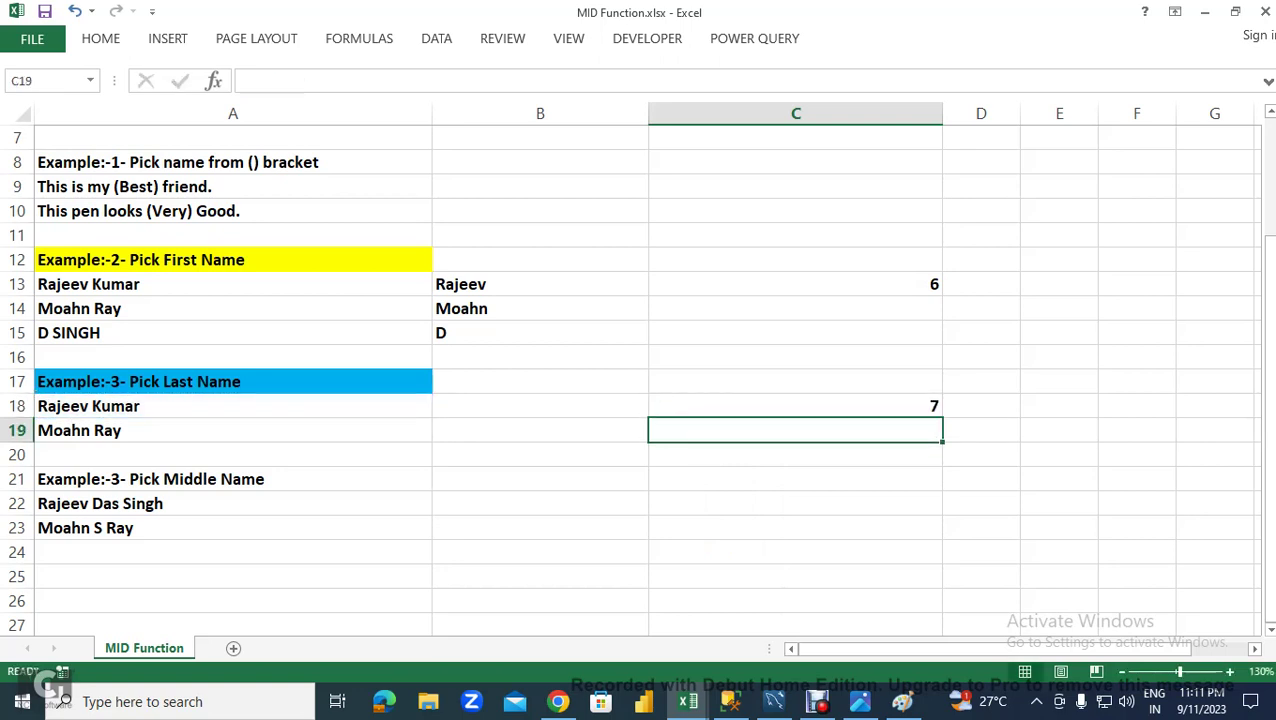
- Add +1 to C18's FIND formula so it returns 8, where Kumar starts
{"action": "left_click", "coordinate": [795, 406]}
{"action": "left_click", "coordinate": [88, 406]}
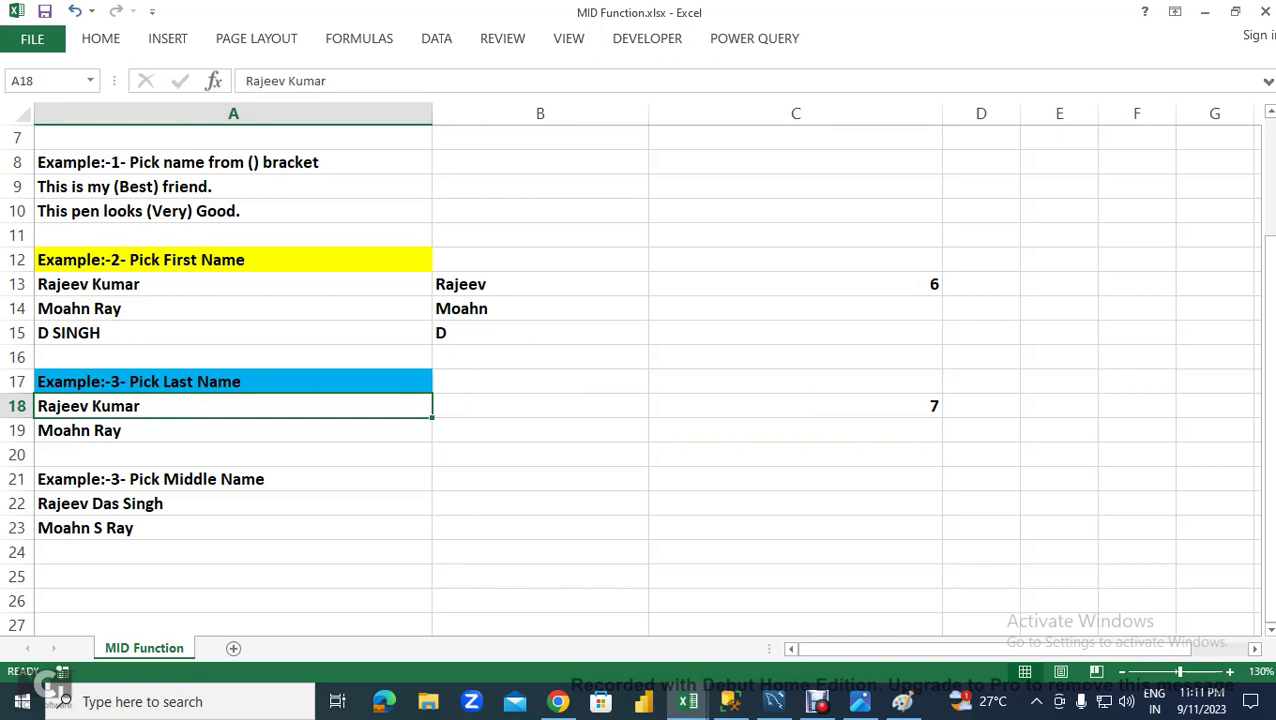
{"action": "left_click", "coordinate": [795, 406]}
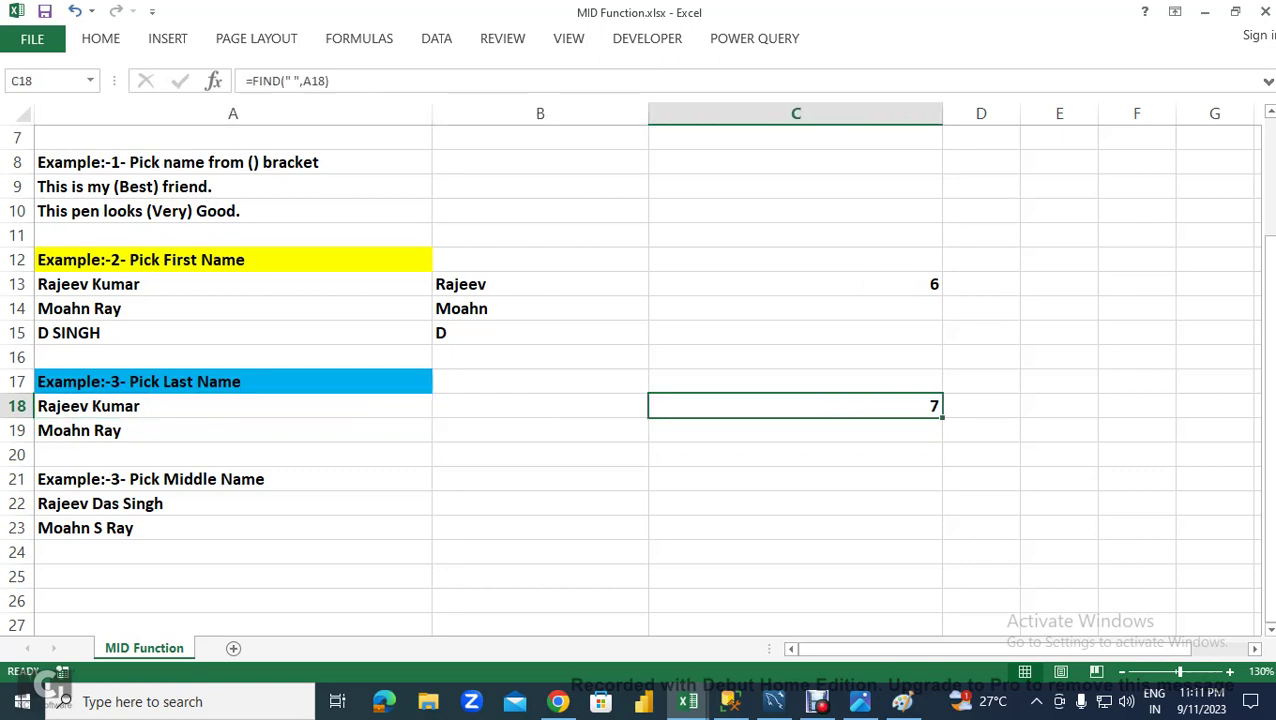
{"action": "key", "text": "F2"}
{"action": "type", "text": "+1"}
{"action": "key", "text": "Return"}
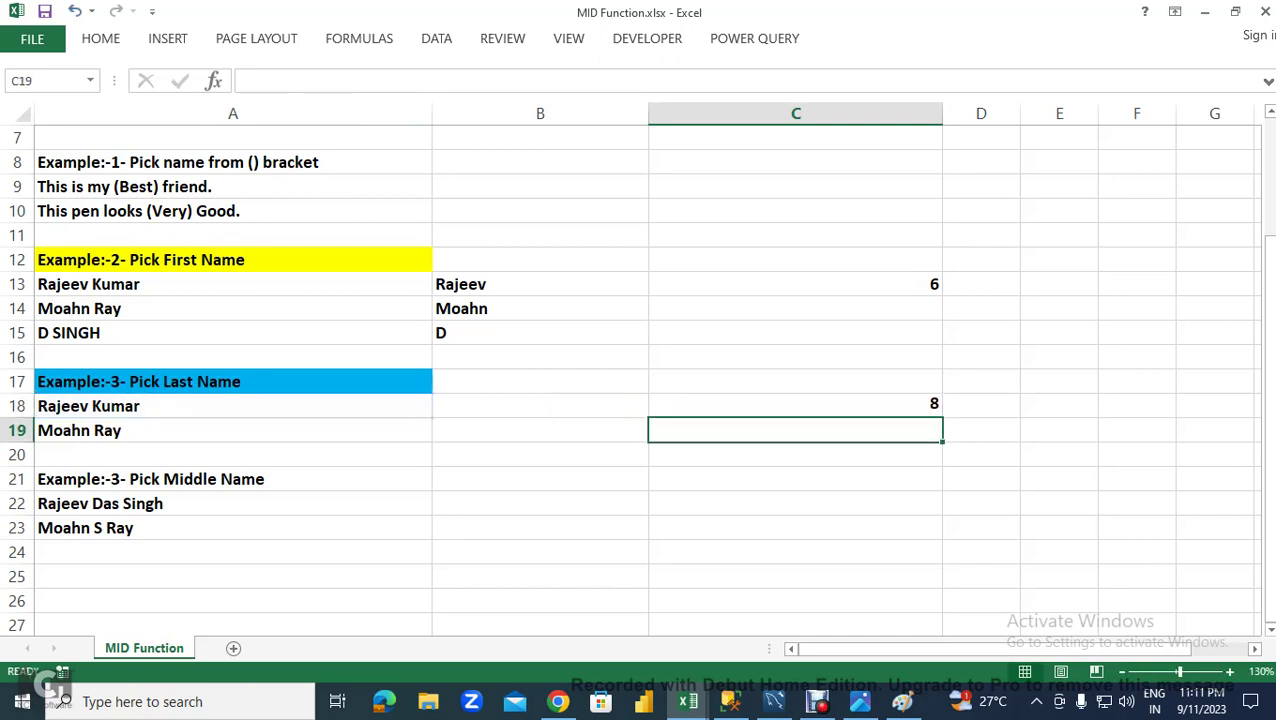
{"action": "left_click", "coordinate": [540, 406]}
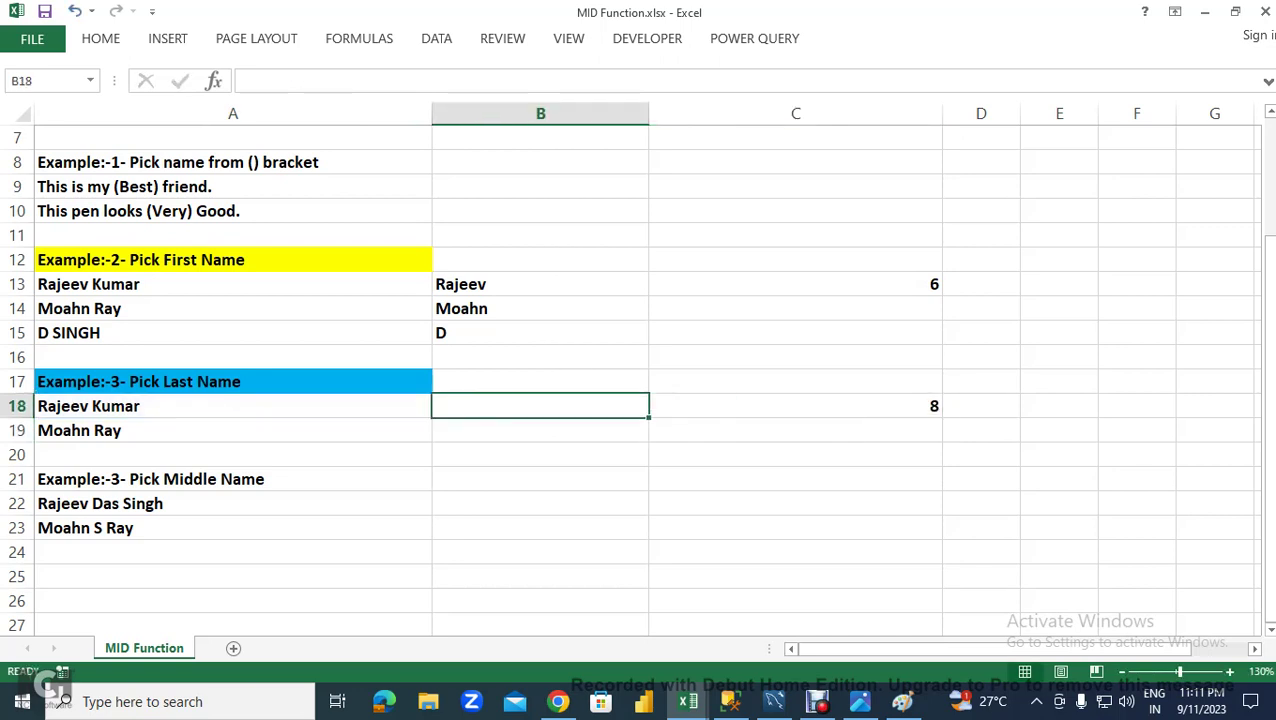
- Enter =MID(A18,C18,LEN(A18)) in B18 to extract Kumar
{"action": "type", "text": "=MID("}
{"action": "key", "text": "Left"}
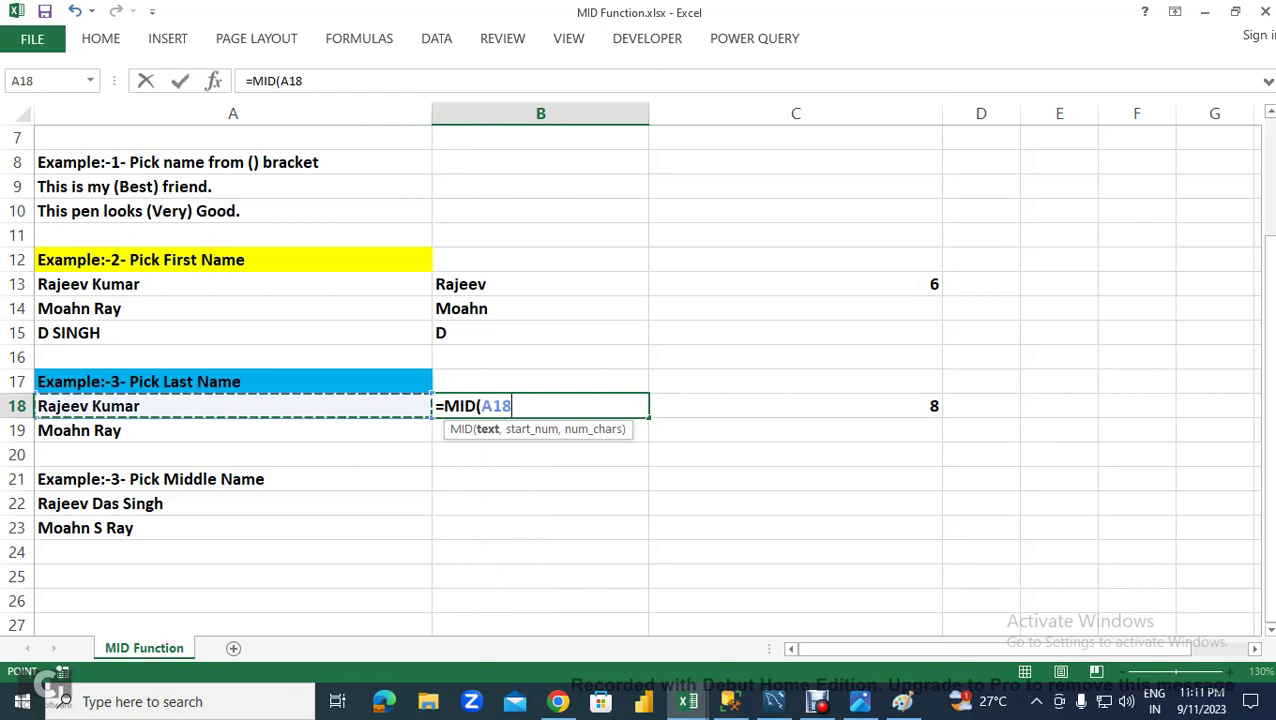
{"action": "type", "text": ","}
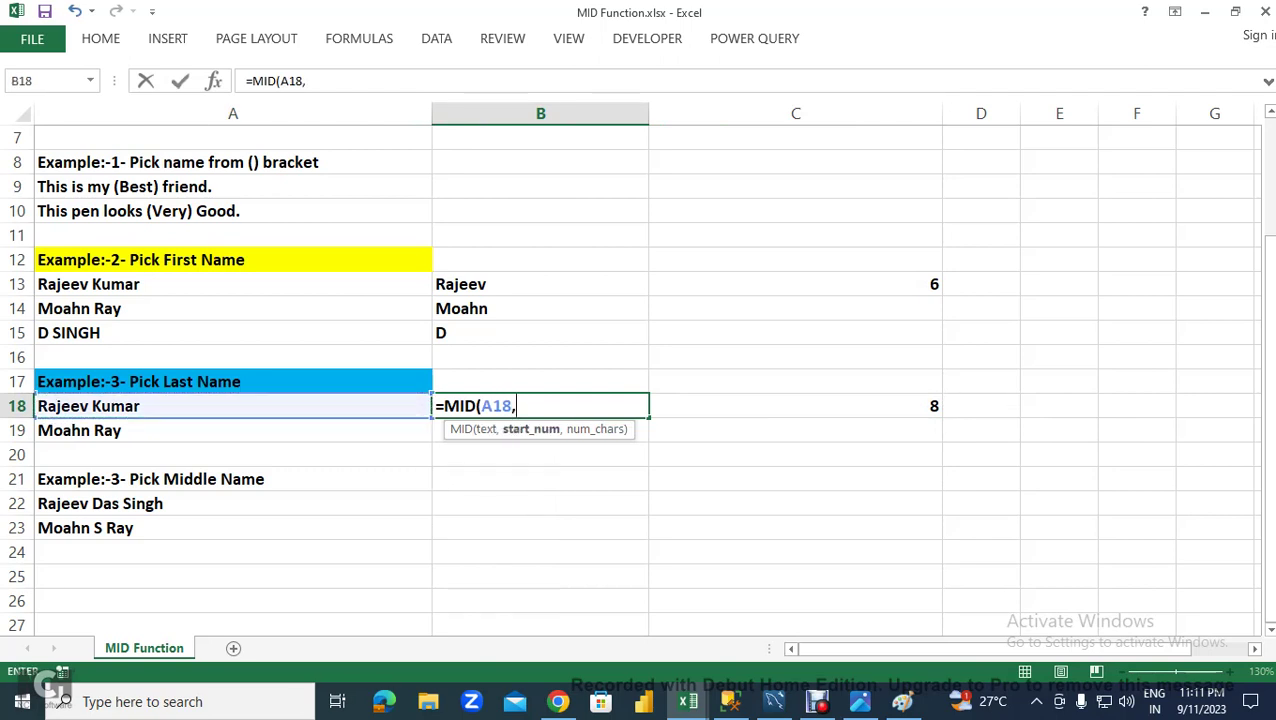
{"action": "left_click", "coordinate": [795, 406]}
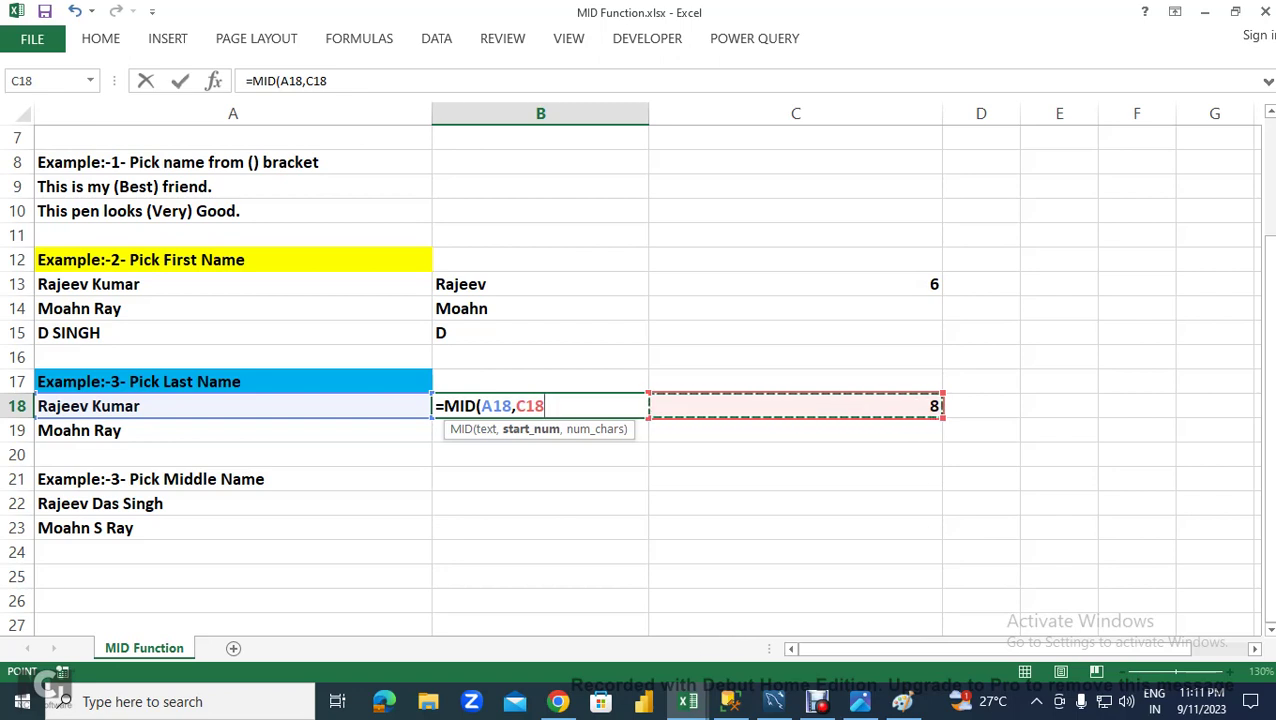
{"action": "type", "text": ","}
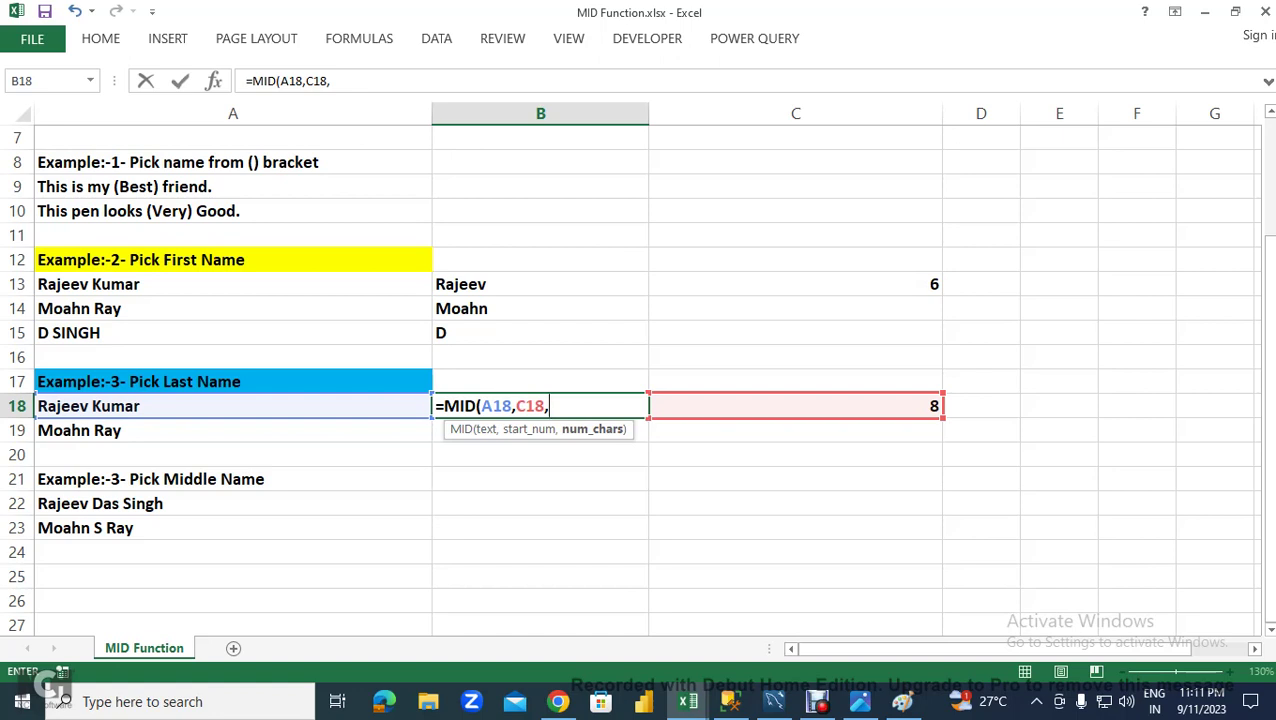
{"action": "type", "text": "LEN"}
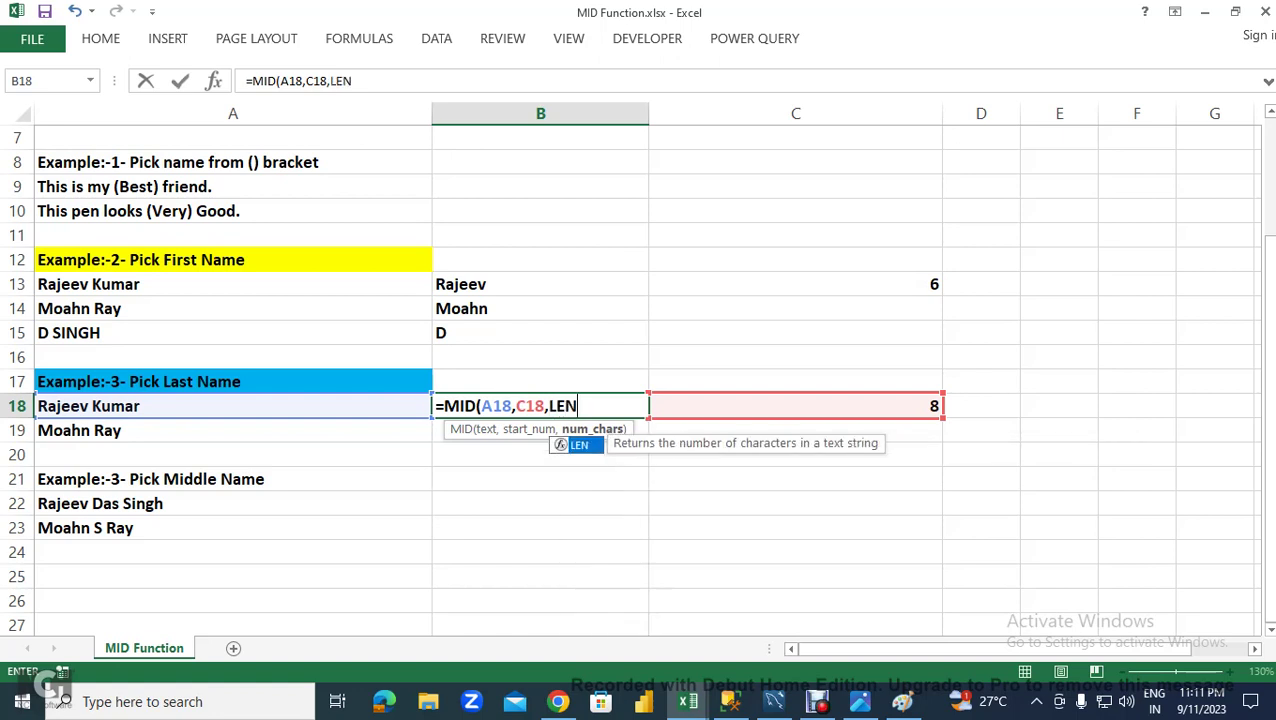
{"action": "type", "text": "(A"}
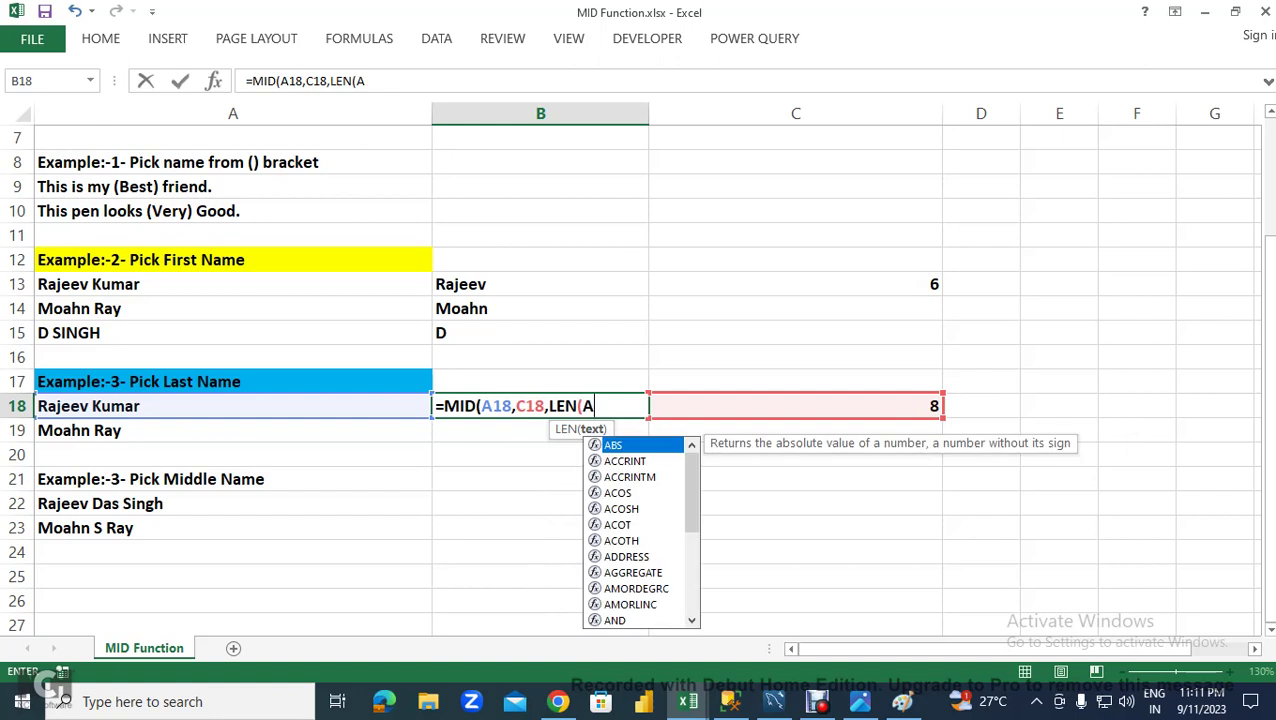
{"action": "type", "text": "18)"}
{"action": "key", "text": "Return"}
{"action": "key", "text": "Return"}
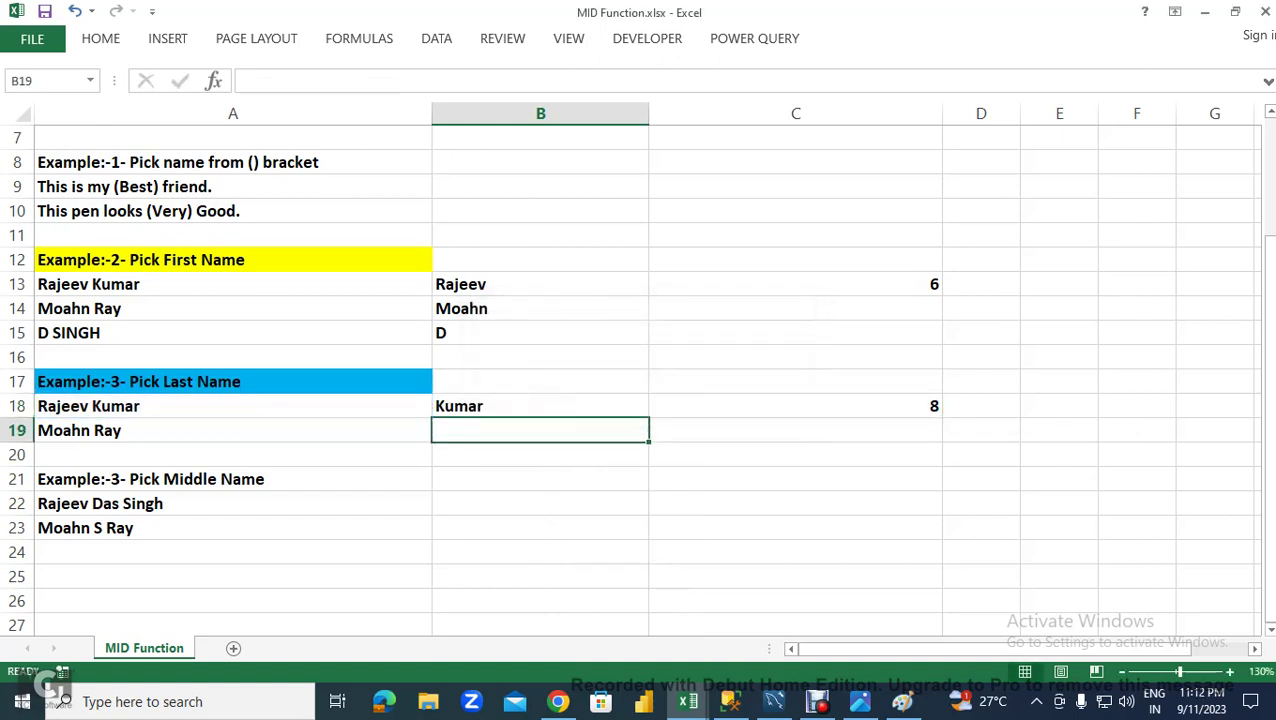
{"action": "left_click", "coordinate": [795, 406]}
- Replace C18 in B18's MID formula with FIND(" ",A18)+1
{"action": "key", "text": "F2"}
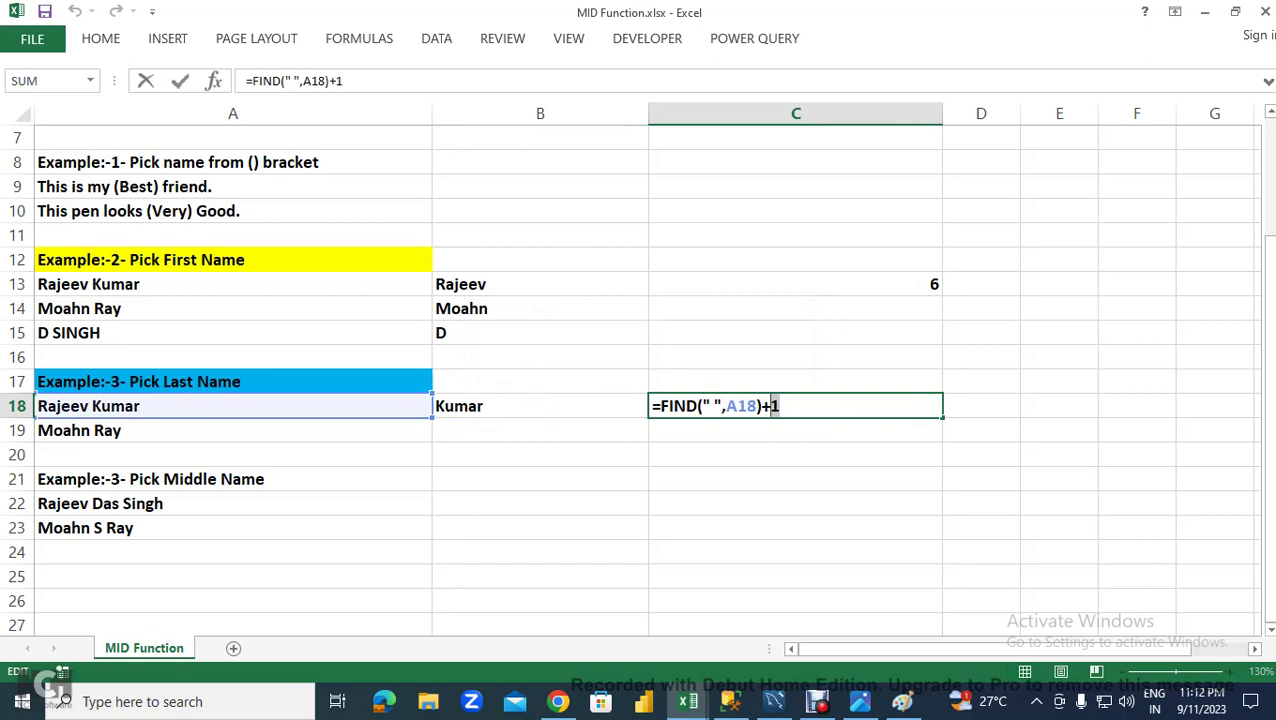
{"action": "left_click_drag", "start_coordinate": [713, 406], "coordinate": [660, 406]}
{"action": "key", "text": "Escape"}
{"action": "left_click", "coordinate": [540, 406]}
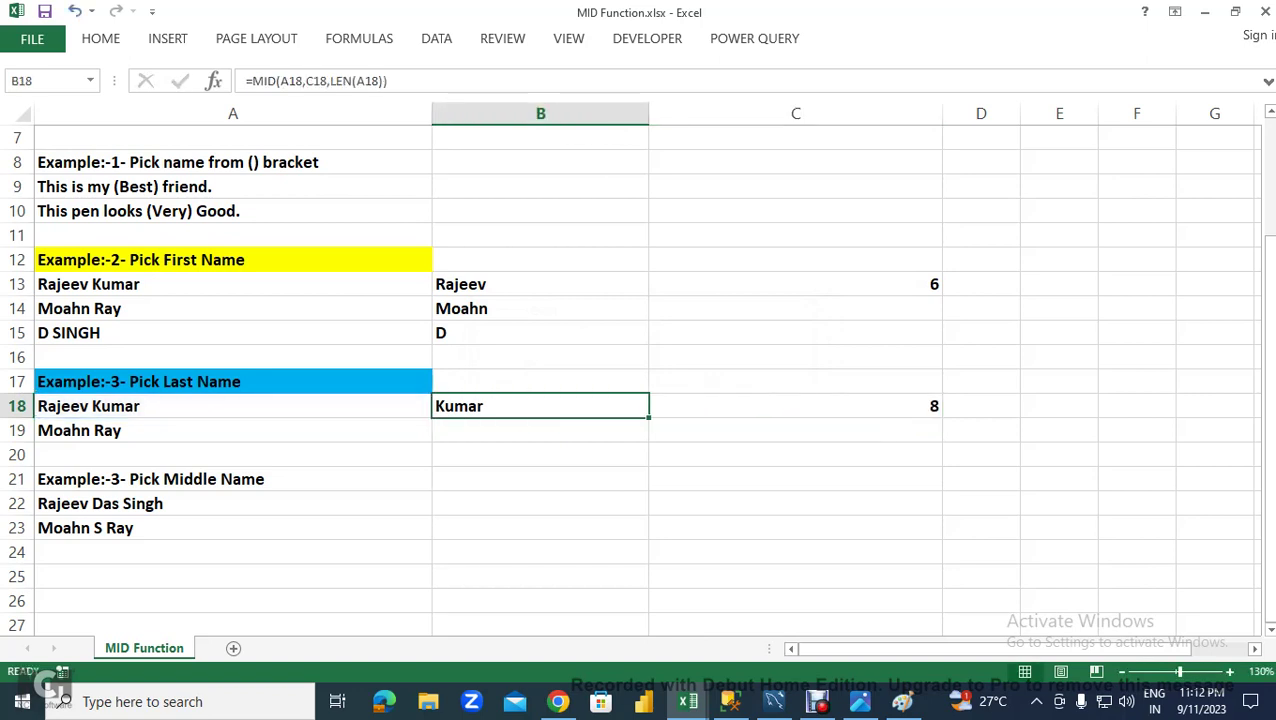
{"action": "key", "text": "F2"}
{"action": "key", "text": "Left"}
{"action": "key", "text": "Left"}
{"action": "key", "text": "Left"}
{"action": "key", "text": "Left"}
{"action": "key", "text": "Left"}
{"action": "key", "text": "Left"}
{"action": "key", "text": "Left"}
{"action": "key", "text": "Left"}
{"action": "key", "text": "BackSpace"}
{"action": "key", "text": "BackSpace"}
{"action": "key", "text": "BackSpace"}
{"action": "key", "text": "ctrl+v"}
{"action": "key", "text": "Return"}
- Copy the last-name formula from B18 to B19 to extract Ray
{"action": "type", "text": "=LEN("}
{"action": "key", "text": "Up"}
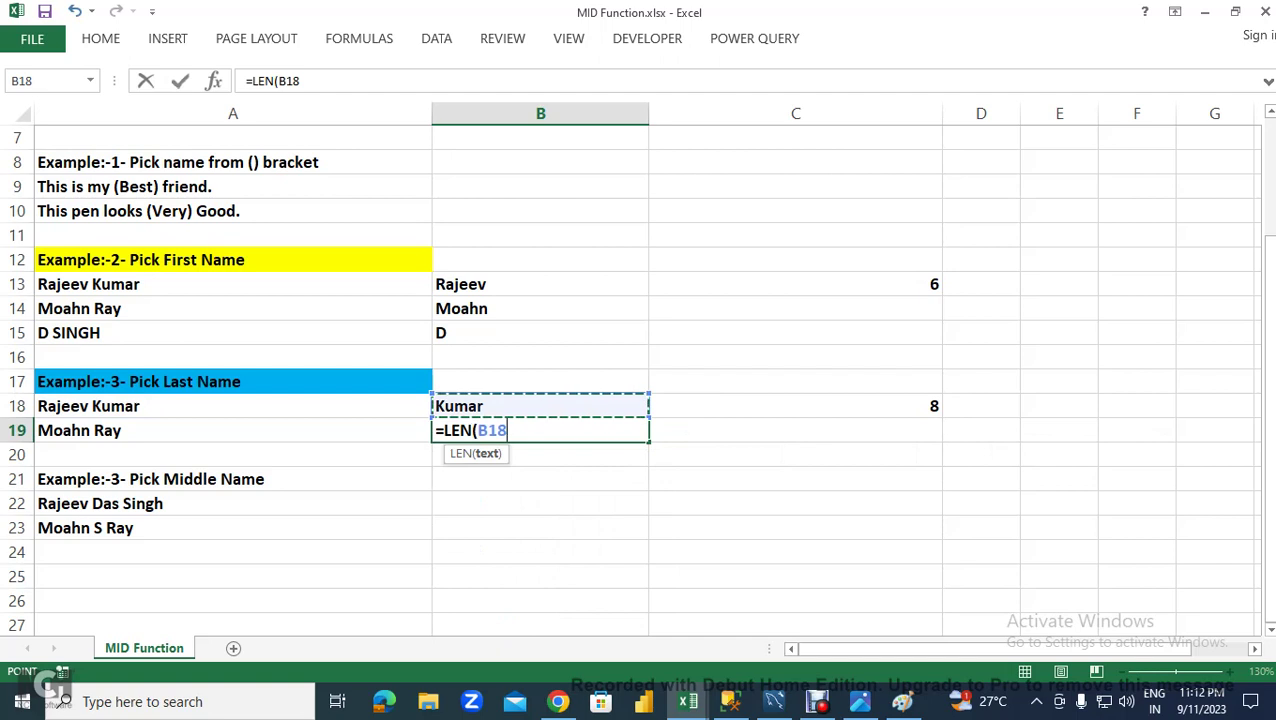
{"action": "key", "text": "Return"}
{"action": "key", "text": "Up"}
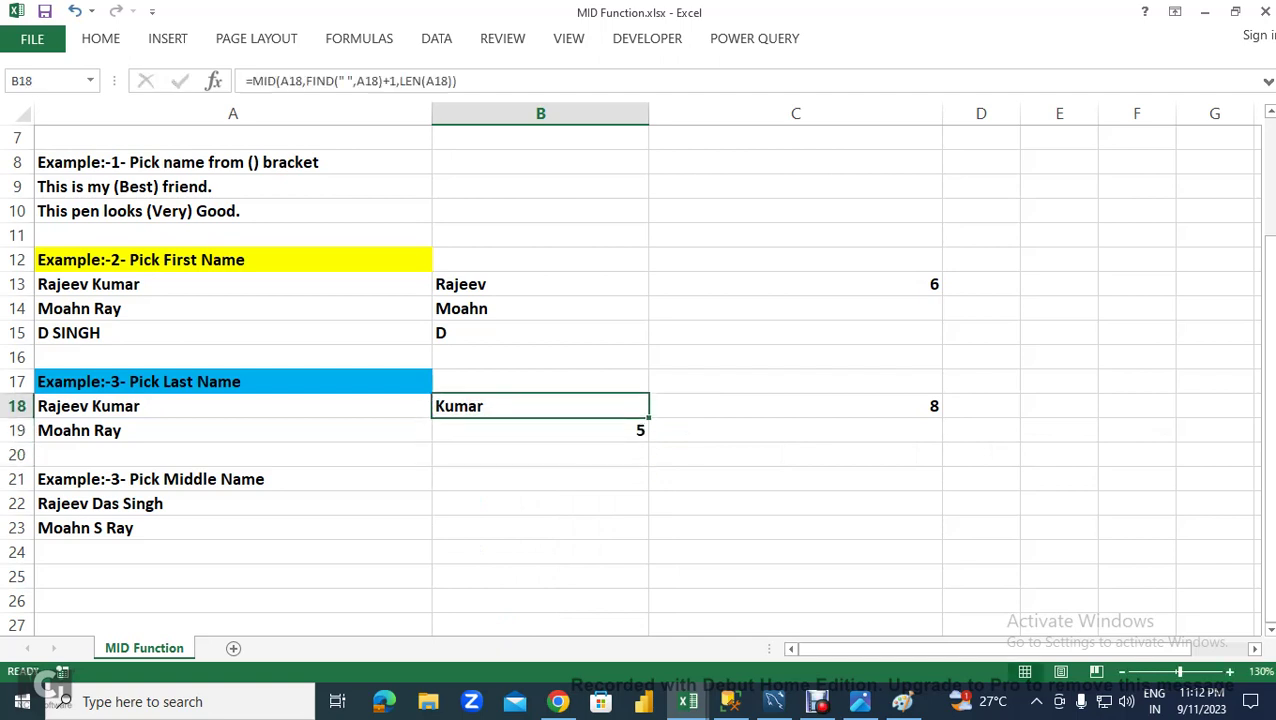
{"action": "left_click", "coordinate": [540, 430]}
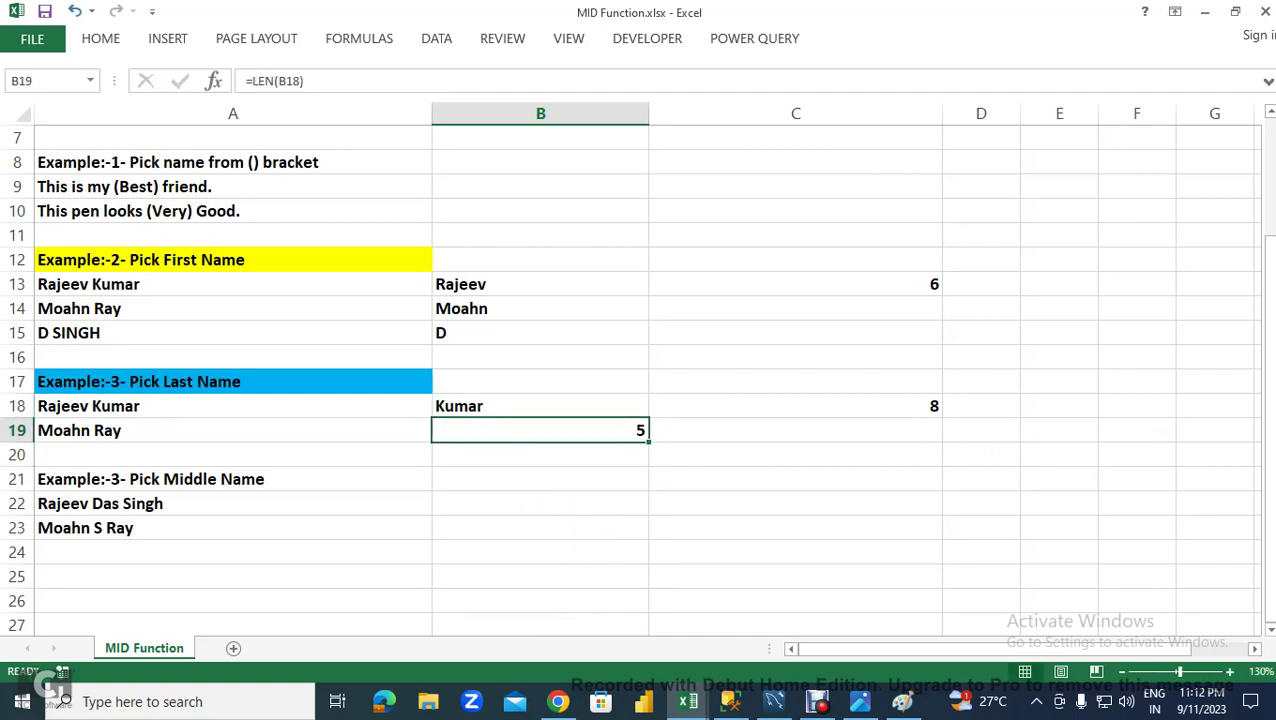
{"action": "key", "text": "Up"}
{"action": "key", "text": "ctrl+c"}
{"action": "key", "text": "Down"}
{"action": "key", "text": "ctrl+v"}
{"action": "key", "text": "Escape"}
- Insert a blank row and enter the name A B in A20
{"action": "key", "text": "Left"}
{"action": "key", "text": "Down"}
{"action": "type", "text": "a"}
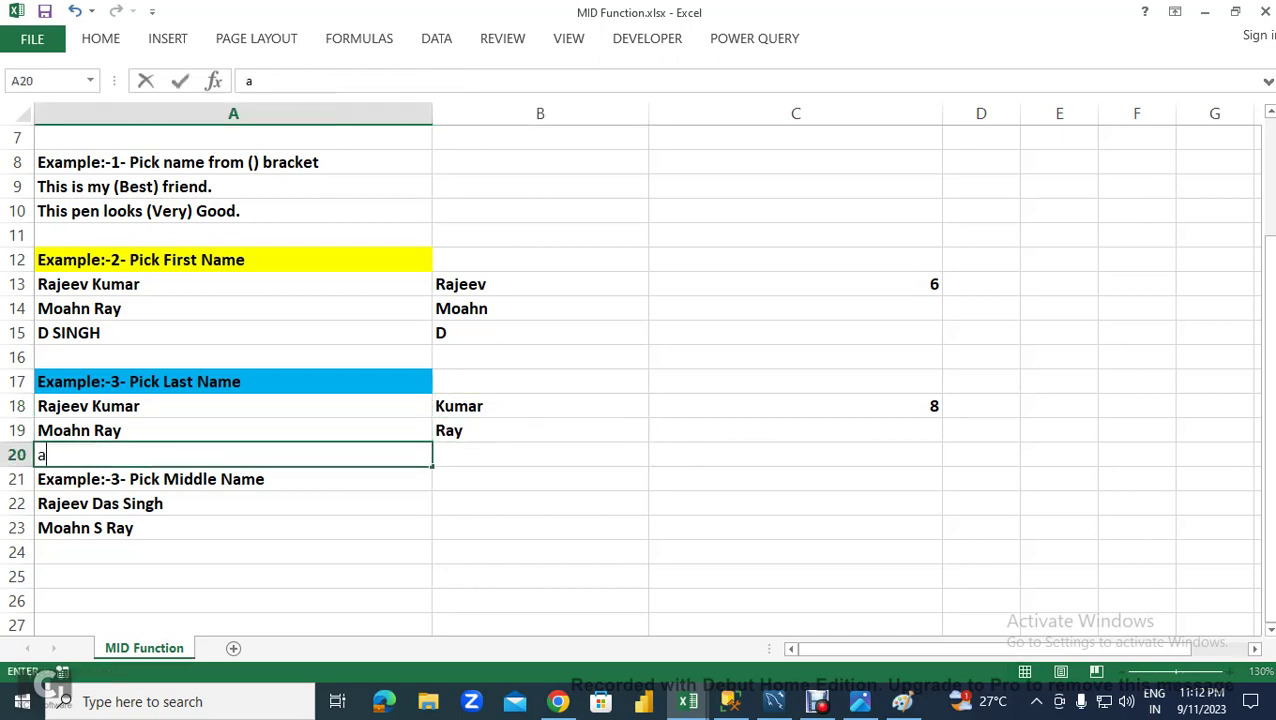
{"action": "key", "text": "BackSpace"}
{"action": "key", "text": "Return"}
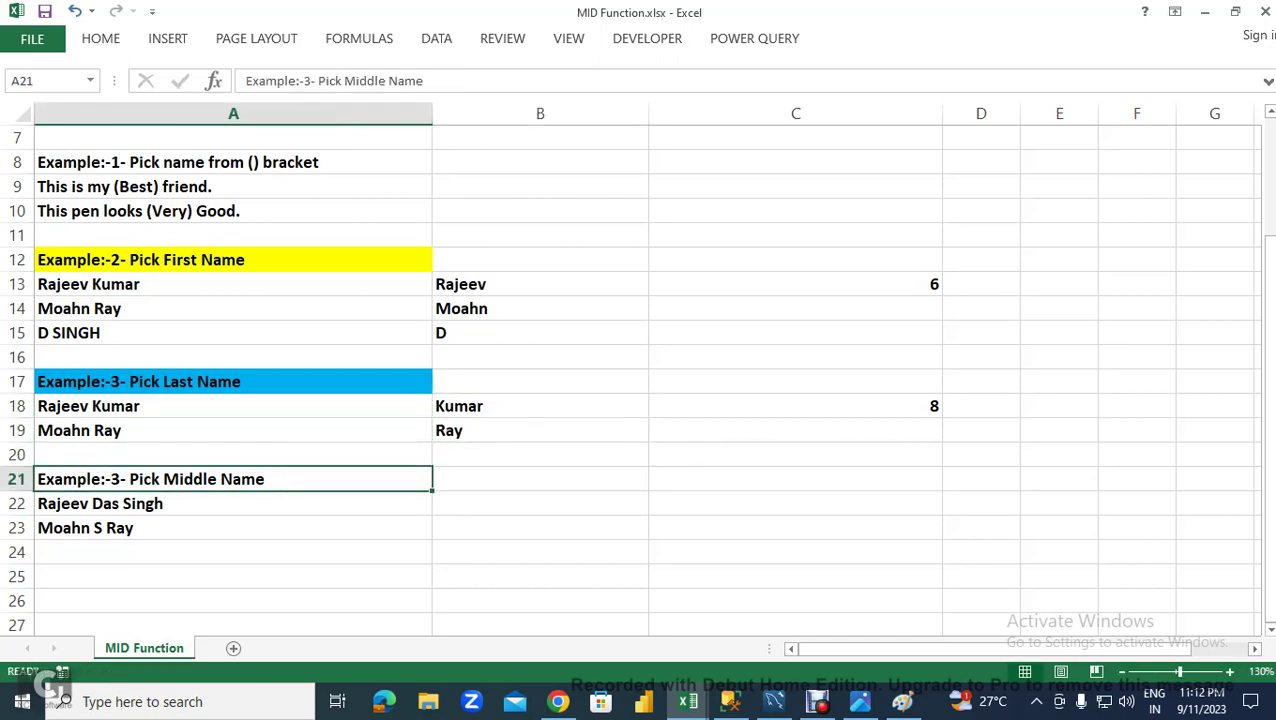
{"action": "key", "text": "shift+space"}
{"action": "key", "text": "ctrl+shift+plus"}
{"action": "key", "text": "Up"}
{"action": "type", "text": "A B"}
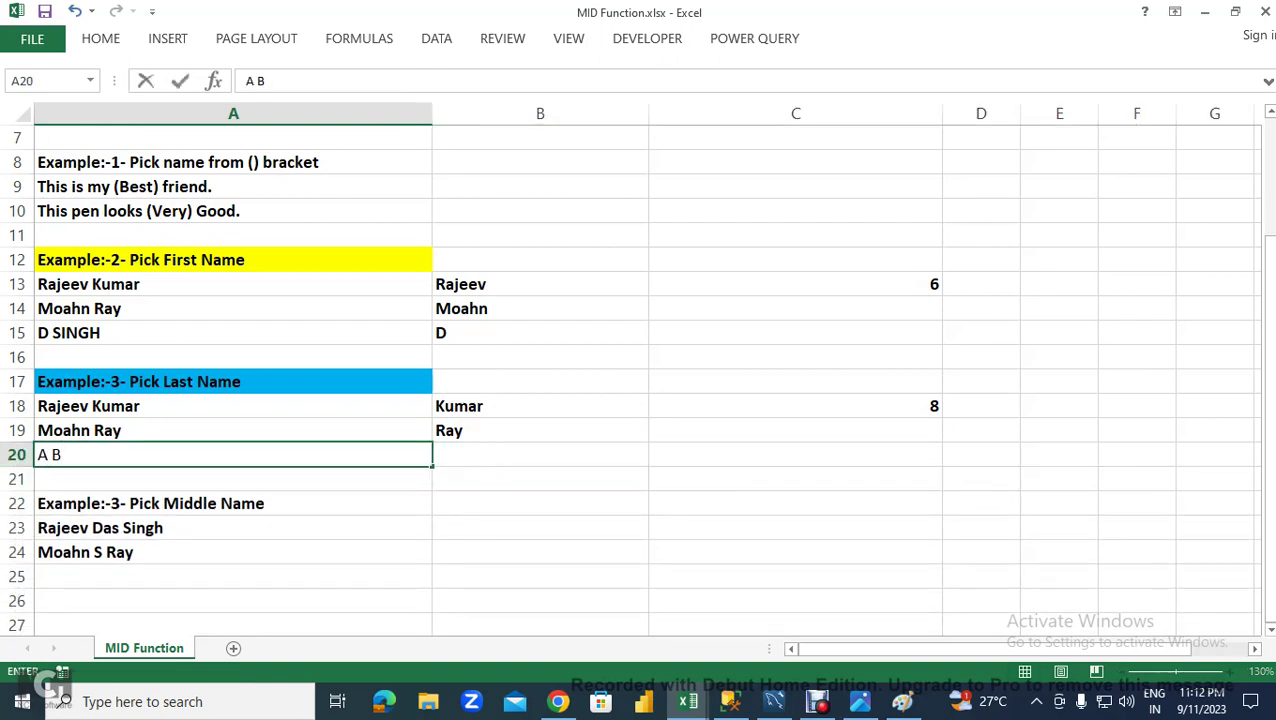
{"action": "key", "text": "Tab"}
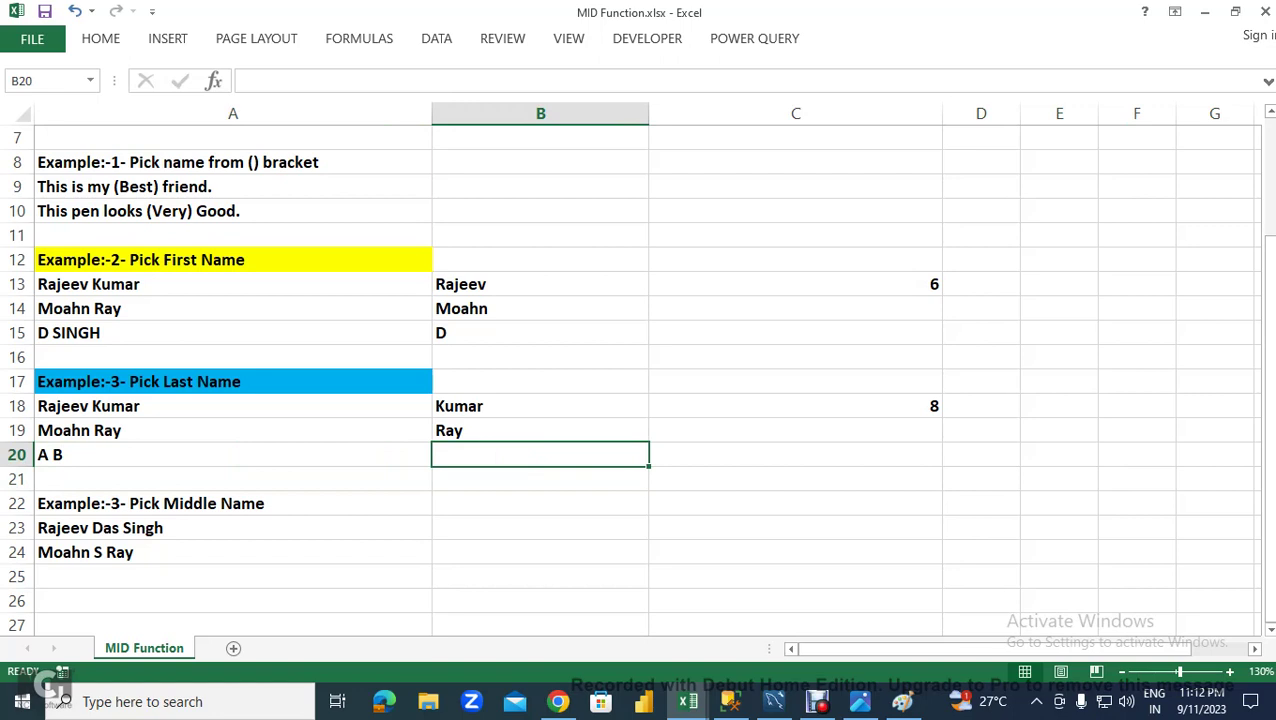
- Copy the last-name formula from B19 to B20 to extract B
{"action": "key", "text": "Up"}
{"action": "key", "text": "ctrl+c"}
{"action": "key", "text": "Down"}
{"action": "key", "text": "ctrl+v"}
{"action": "key", "text": "Escape"}
{"action": "key", "text": "Left"}
{"action": "key", "text": "Down"}
{"action": "key", "text": "Down"}
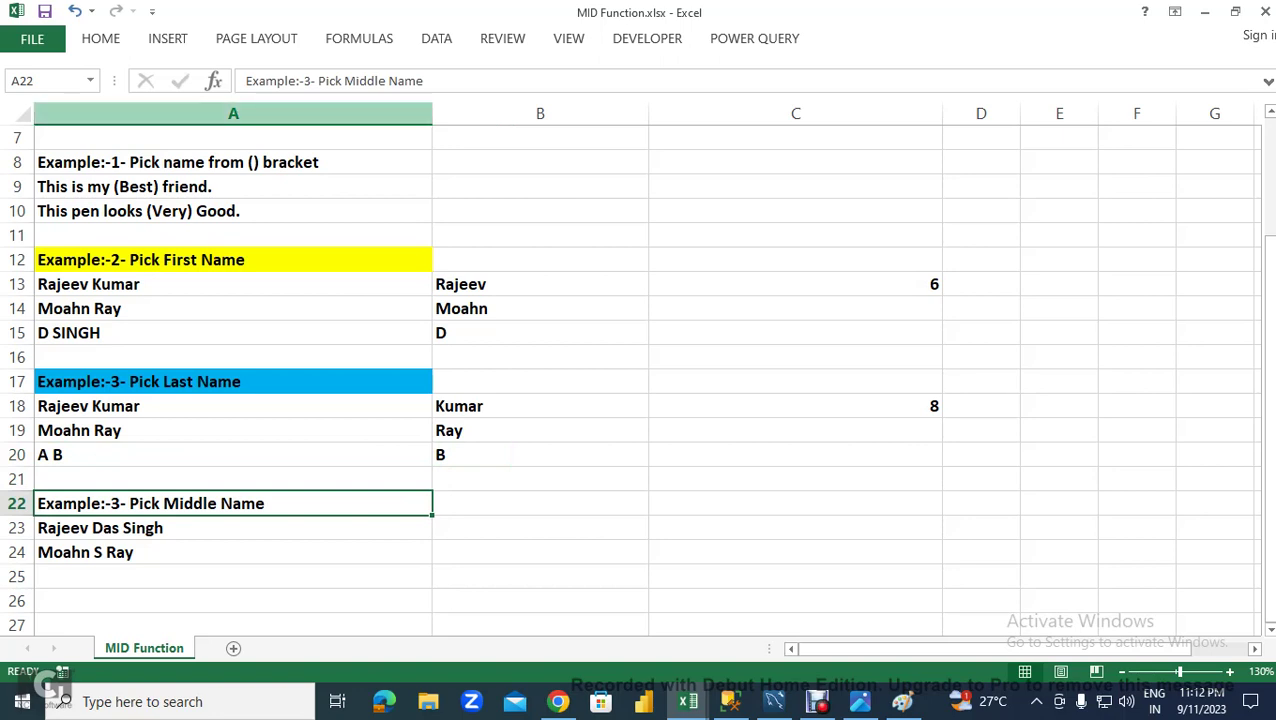
{"action": "key", "text": "ctrl+F1"}
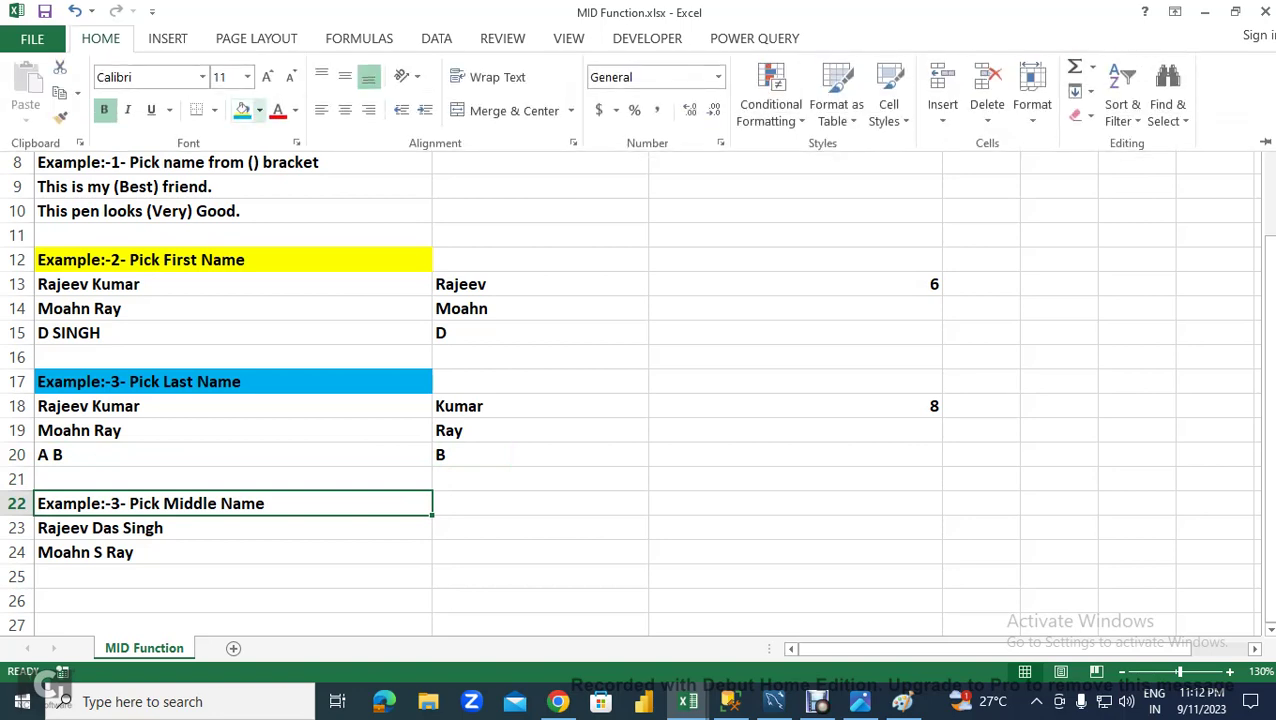
- Shade the Pick Middle Name heading light orange instead of dark red
{"action": "left_click", "coordinate": [259, 110]}
{"action": "left_click", "coordinate": [335, 219]}
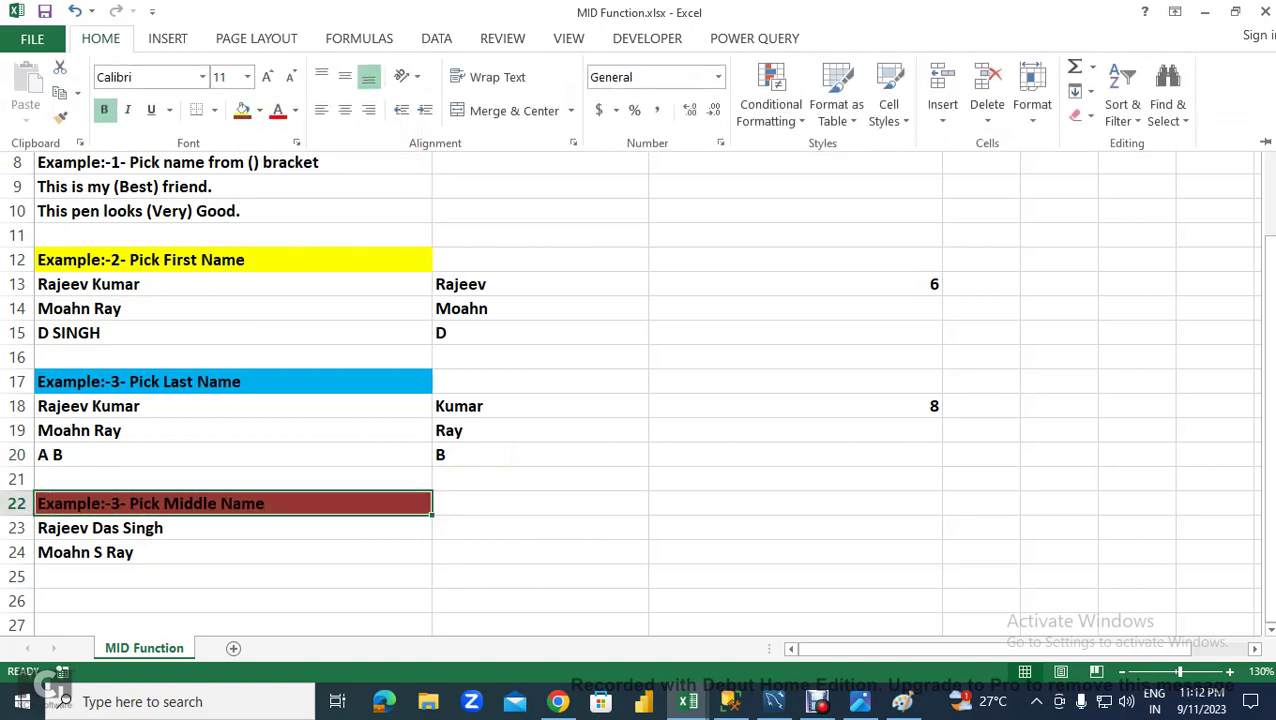
{"action": "left_click", "coordinate": [100, 38]}
{"action": "left_click", "coordinate": [259, 110]}
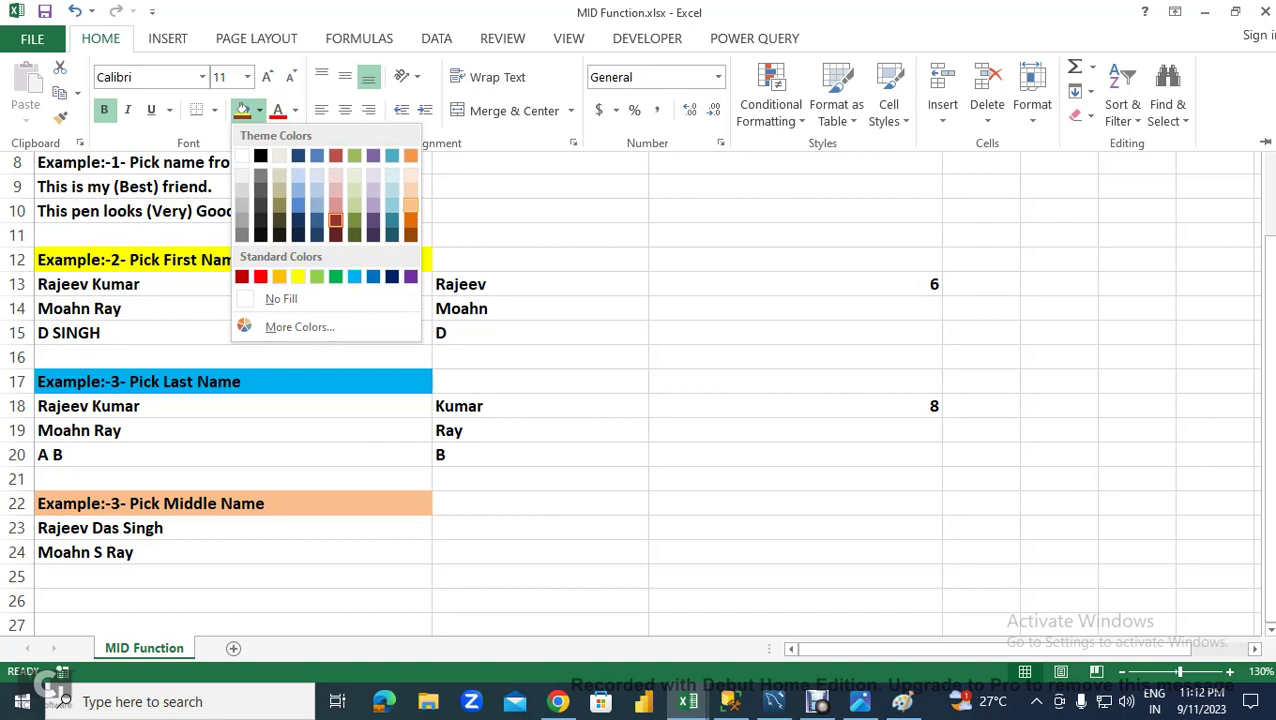
{"action": "left_click", "coordinate": [411, 202]}
{"action": "left_click", "coordinate": [100, 333]}
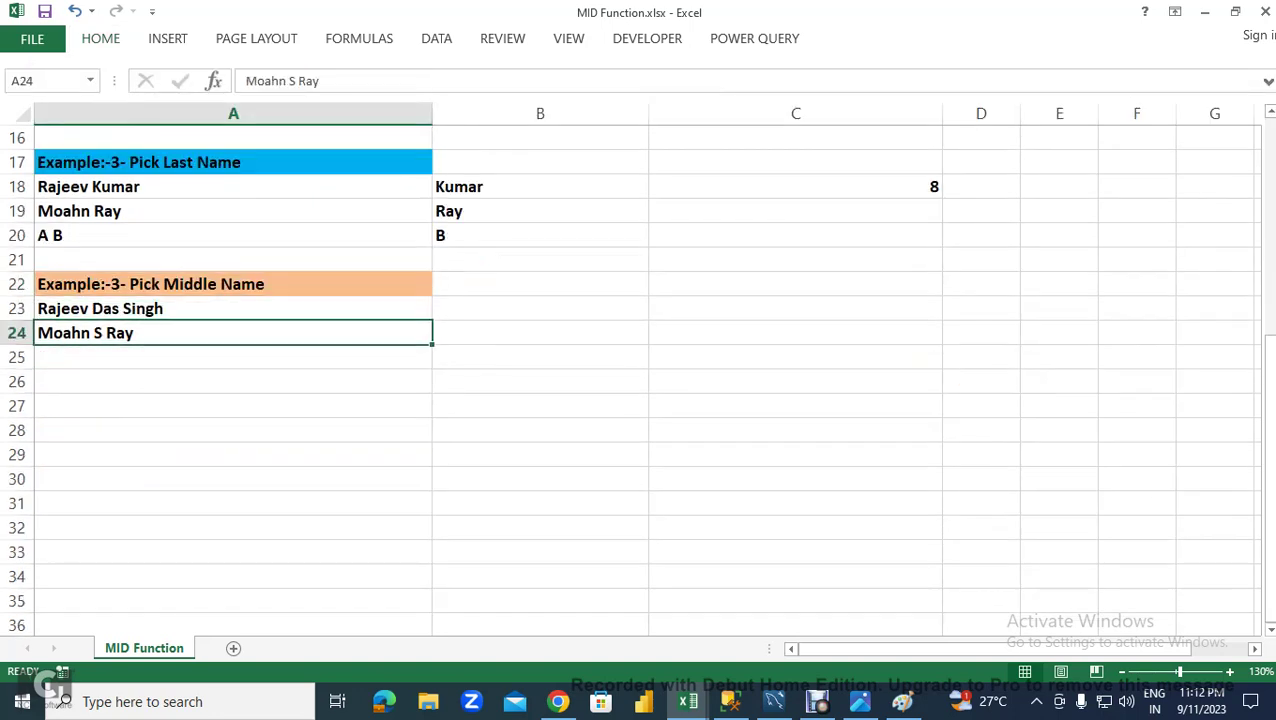
{"action": "left_click", "coordinate": [100, 308]}
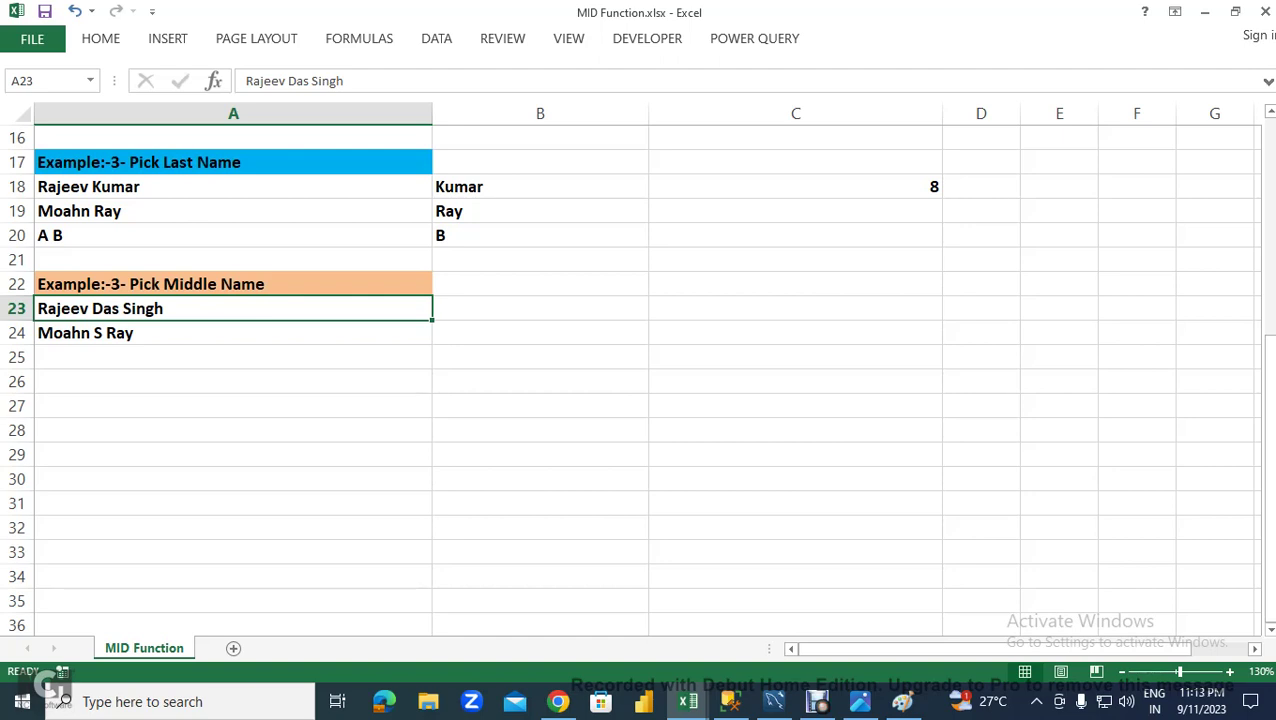
{"action": "key", "text": "F2"}
{"action": "key", "text": "Home"}
{"action": "key", "text": "Right"}
{"action": "key", "text": "Right"}
{"action": "key", "text": "Right"}
{"action": "key", "text": "Right"}
{"action": "key", "text": "Right"}
{"action": "key", "text": "Right"}
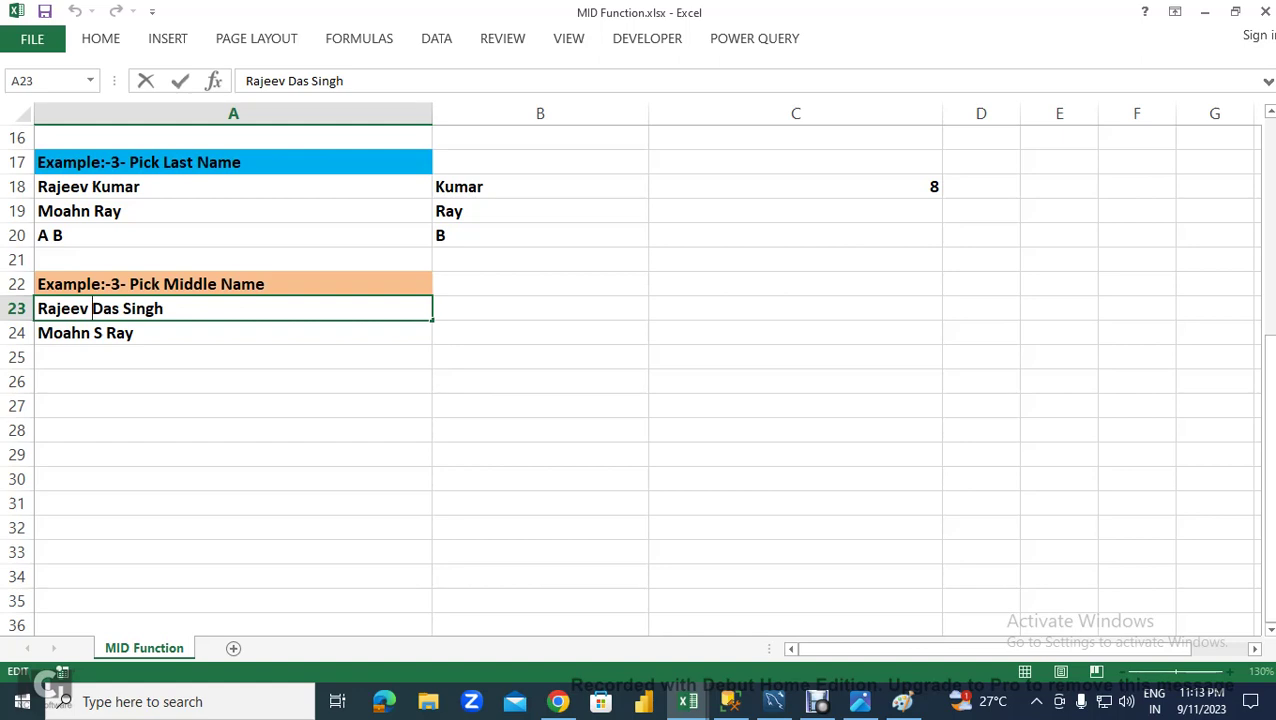
{"action": "key", "text": "Right"}
{"action": "key", "text": "Right"}
{"action": "key", "text": "Right"}
{"action": "key", "text": "shift+Left"}
{"action": "key", "text": "shift+Left"}
{"action": "key", "text": "shift+Left"}
{"action": "key", "text": "Escape"}
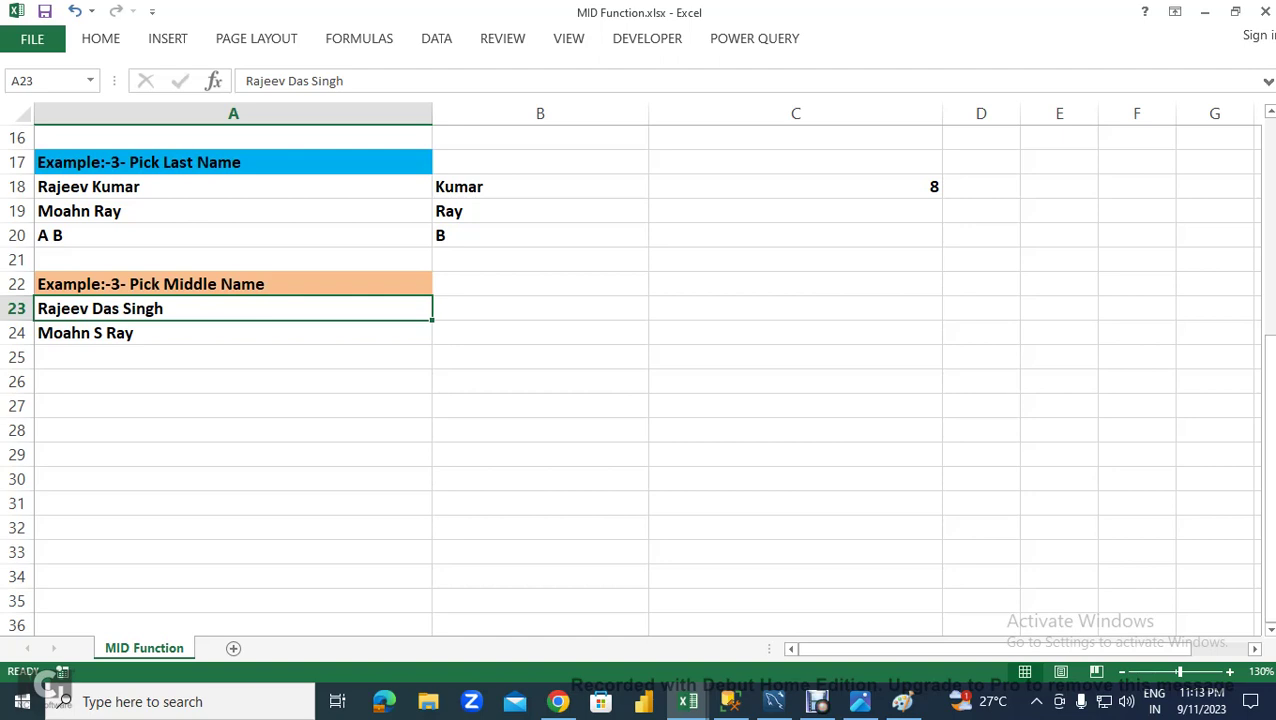
{"action": "left_click", "coordinate": [795, 284]}
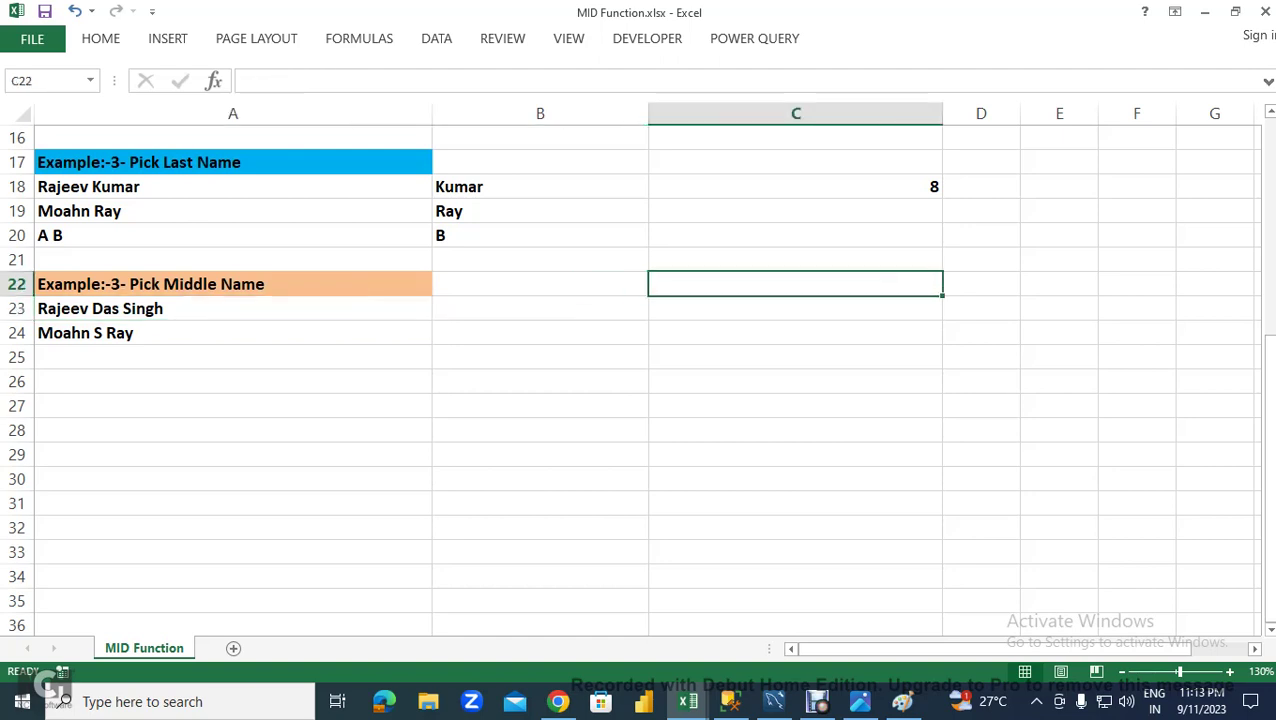
- Label C22 FIRST SPACE and enter =FIND(" ",A23) in C23, which returns 7
{"action": "type", "text": "FIRST SPACE"}
{"action": "key", "text": "Return"}
{"action": "type", "text": "F=DIN"}
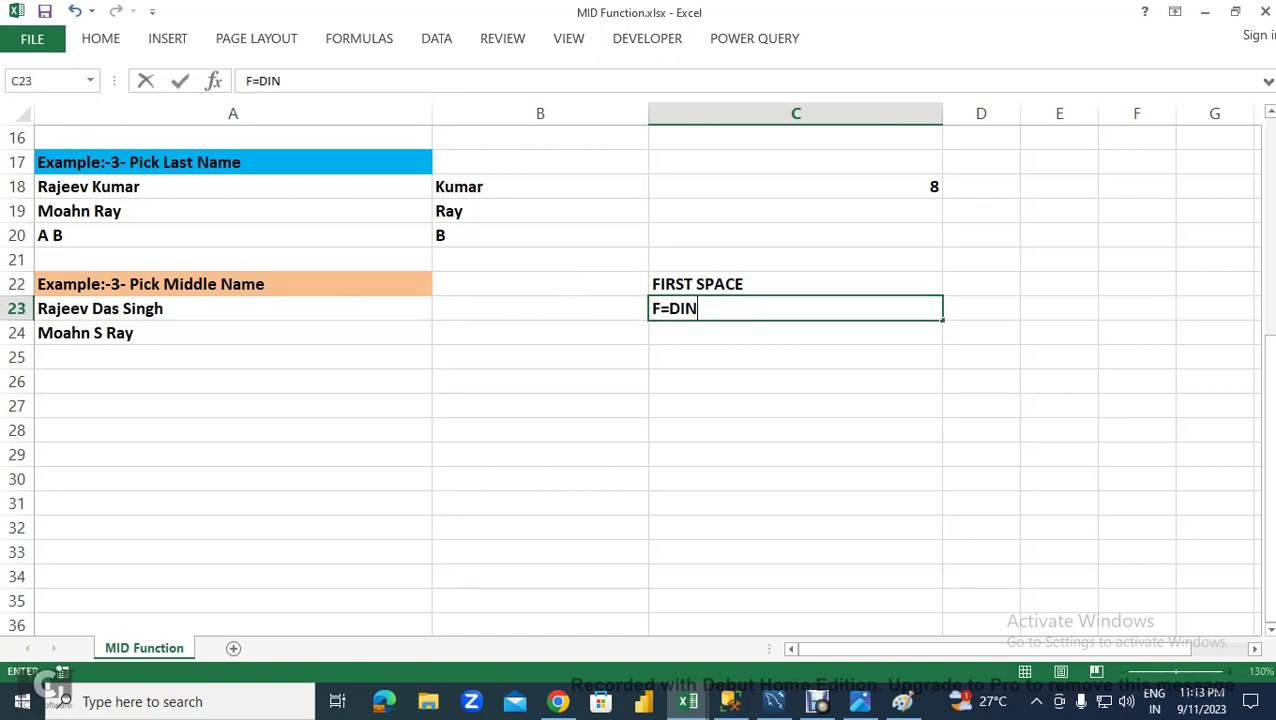
{"action": "key", "text": "Escape"}
{"action": "type", "text": "=FIN"}
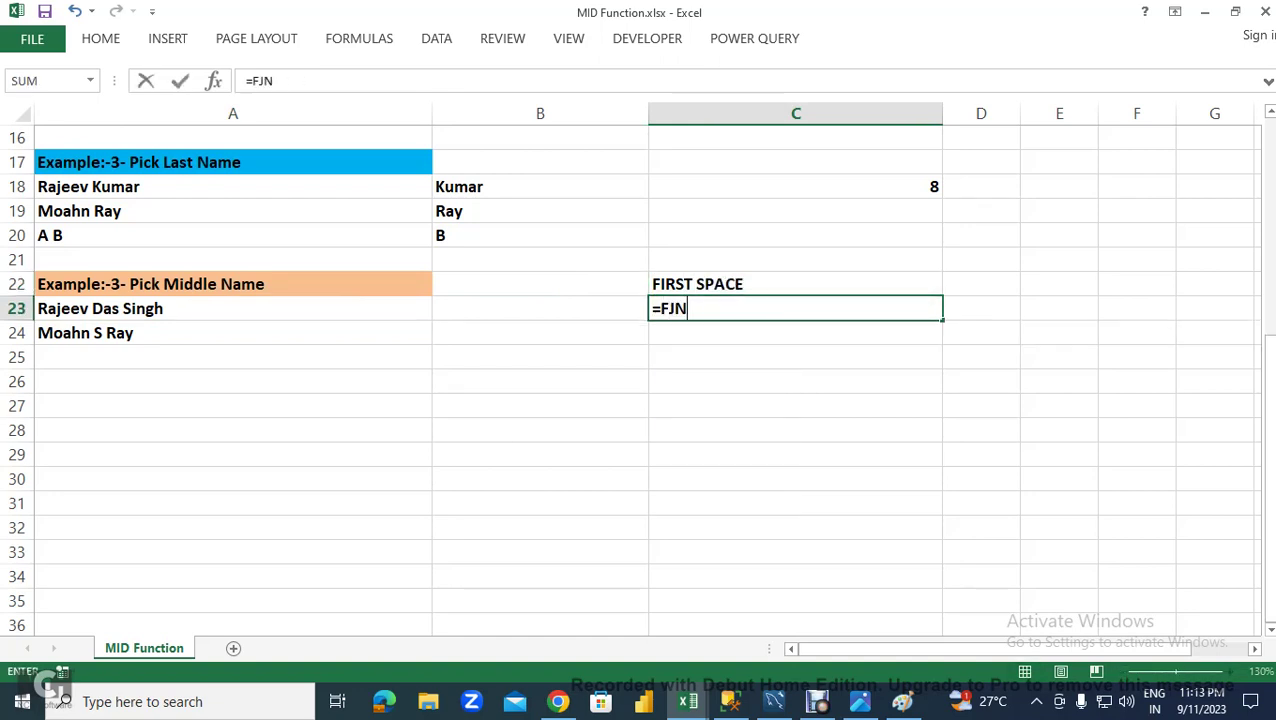
{"action": "key", "text": "BackSpace"}
{"action": "key", "text": "BackSpace"}
{"action": "type", "text": "IND(\" \","}
{"action": "left_click", "coordinate": [100, 308]}
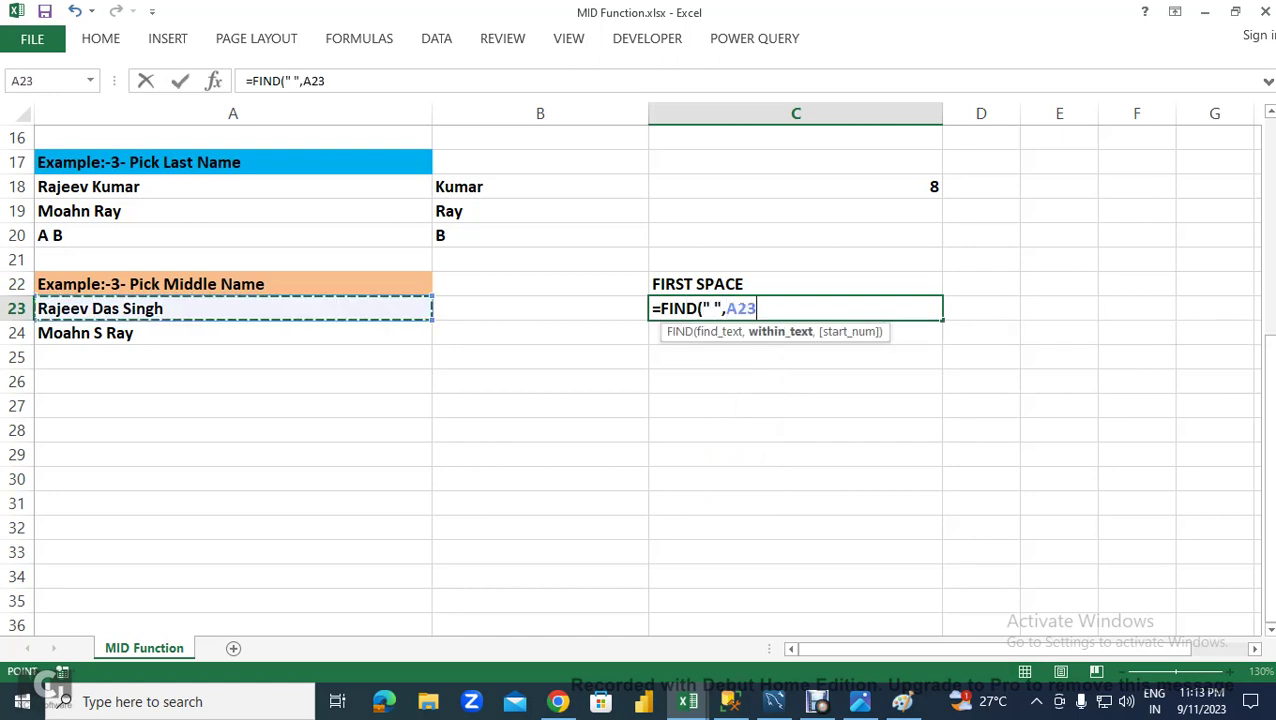
{"action": "key", "text": "Return"}
- Try adding +1 to the C23 first-space formula, then undo the change
{"action": "left_click", "coordinate": [795, 308]}
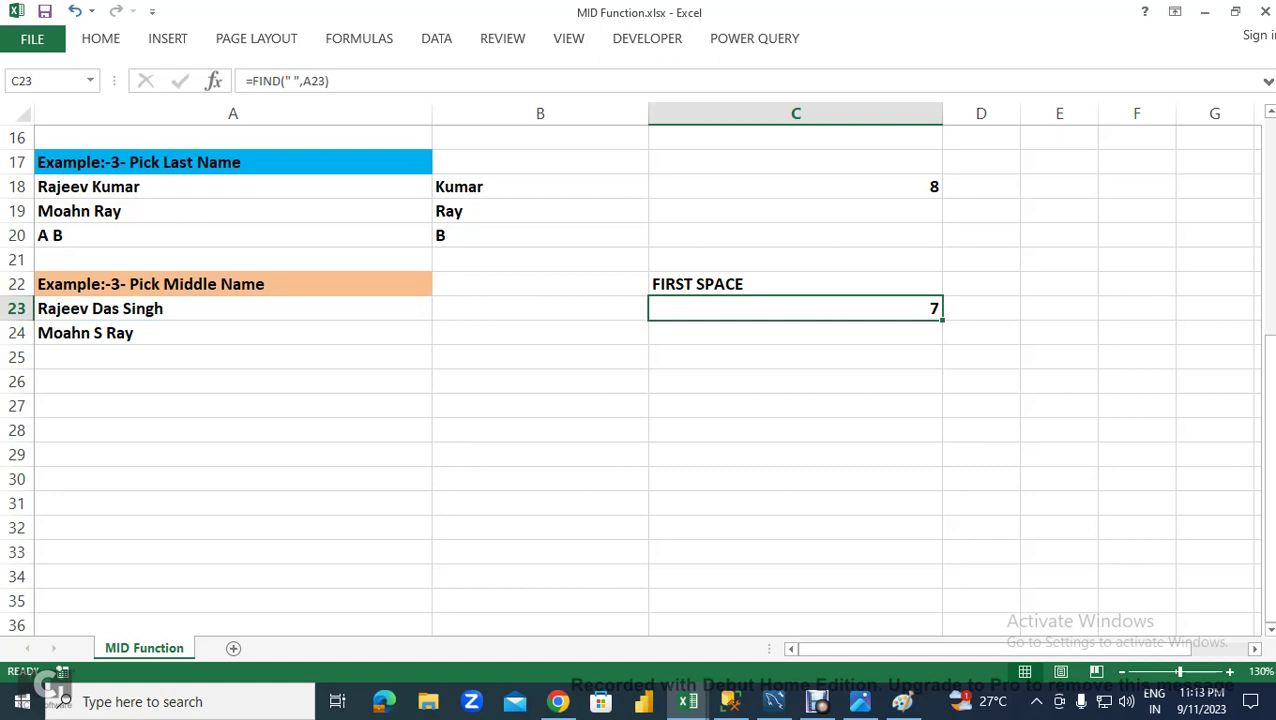
{"action": "key", "text": "F2"}
{"action": "type", "text": "+"}
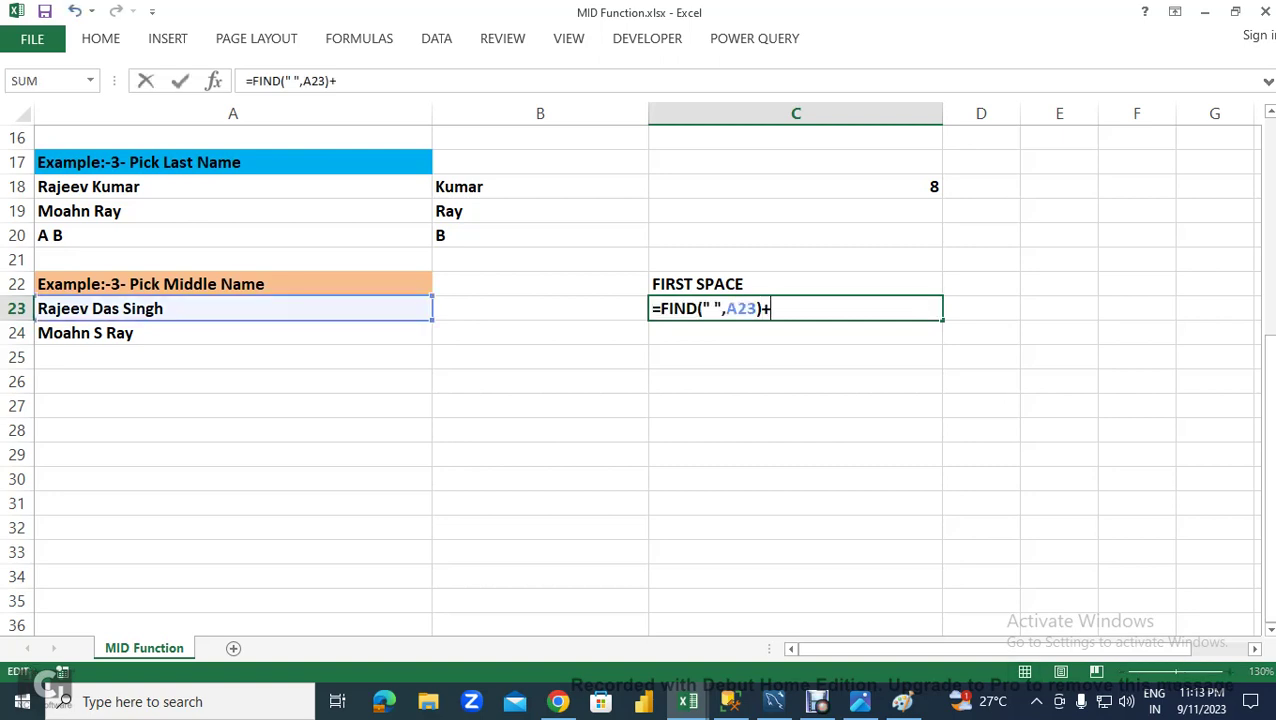
{"action": "type", "text": "1"}
{"action": "key", "text": "Return"}
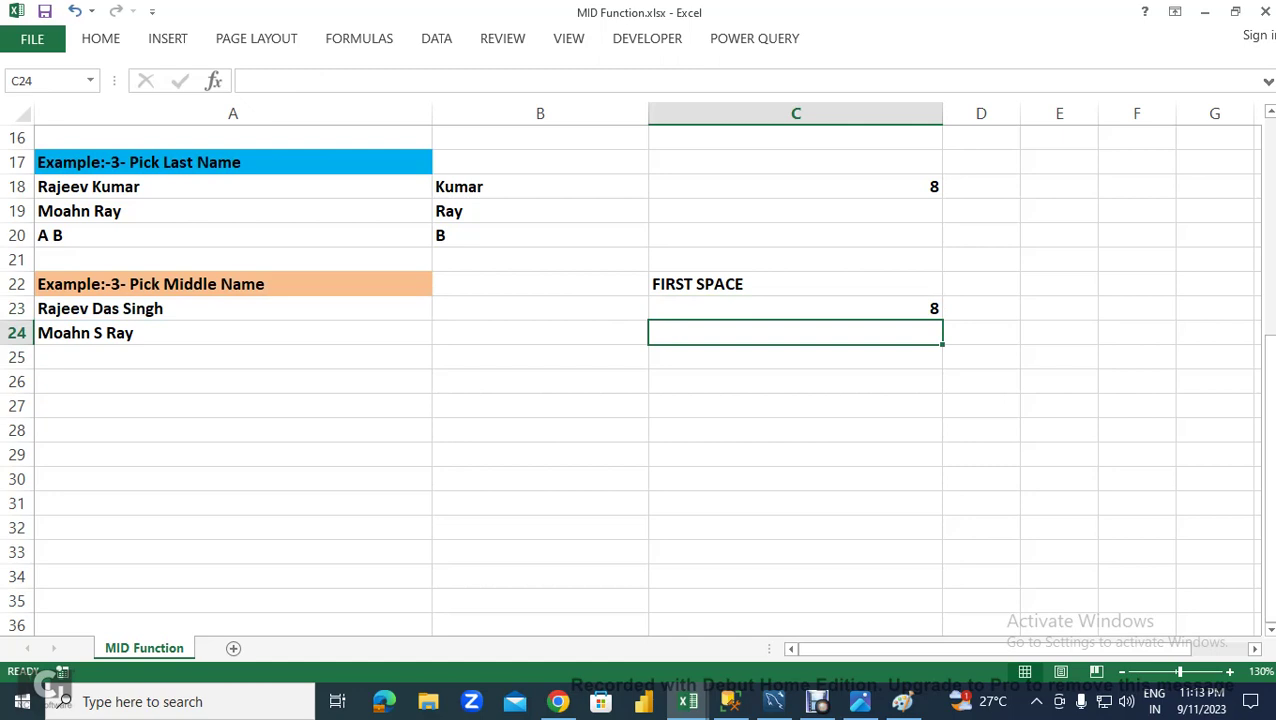
{"action": "left_click", "coordinate": [795, 308]}
{"action": "key", "text": "ctrl+z"}
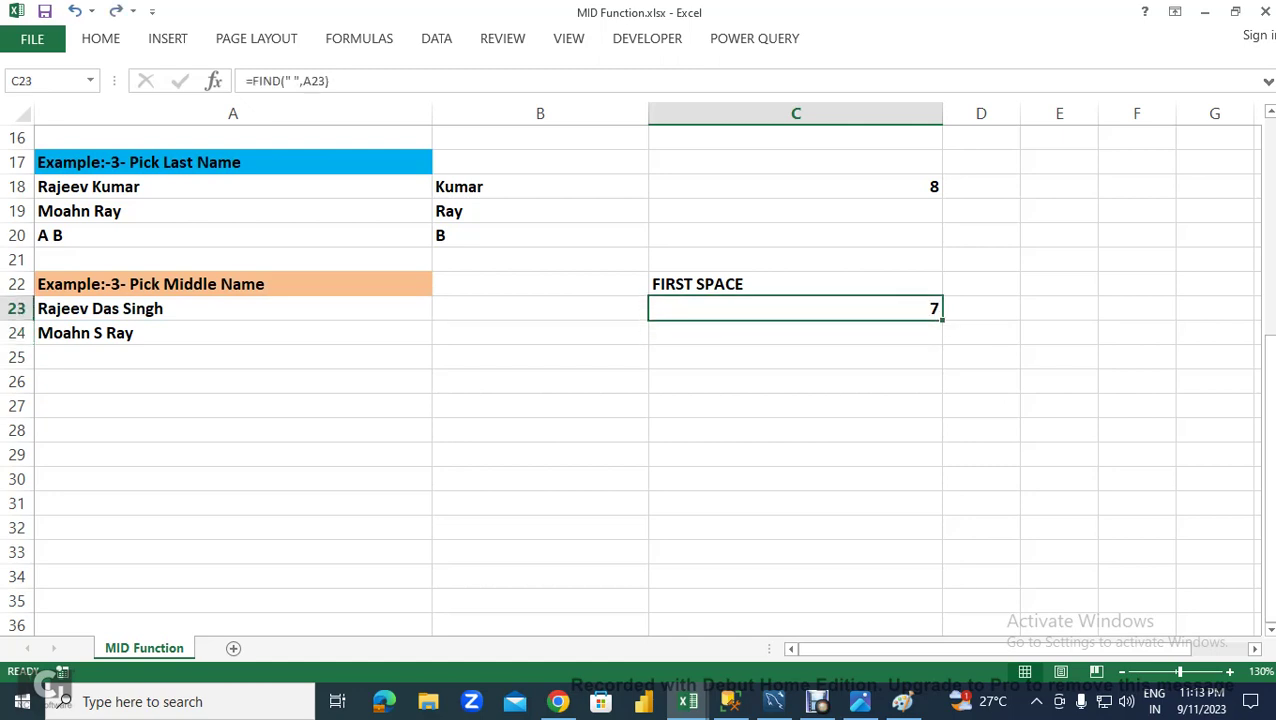
- Enter the same =FIND(" ",A23) formula in D23
{"action": "left_click", "coordinate": [981, 308]}
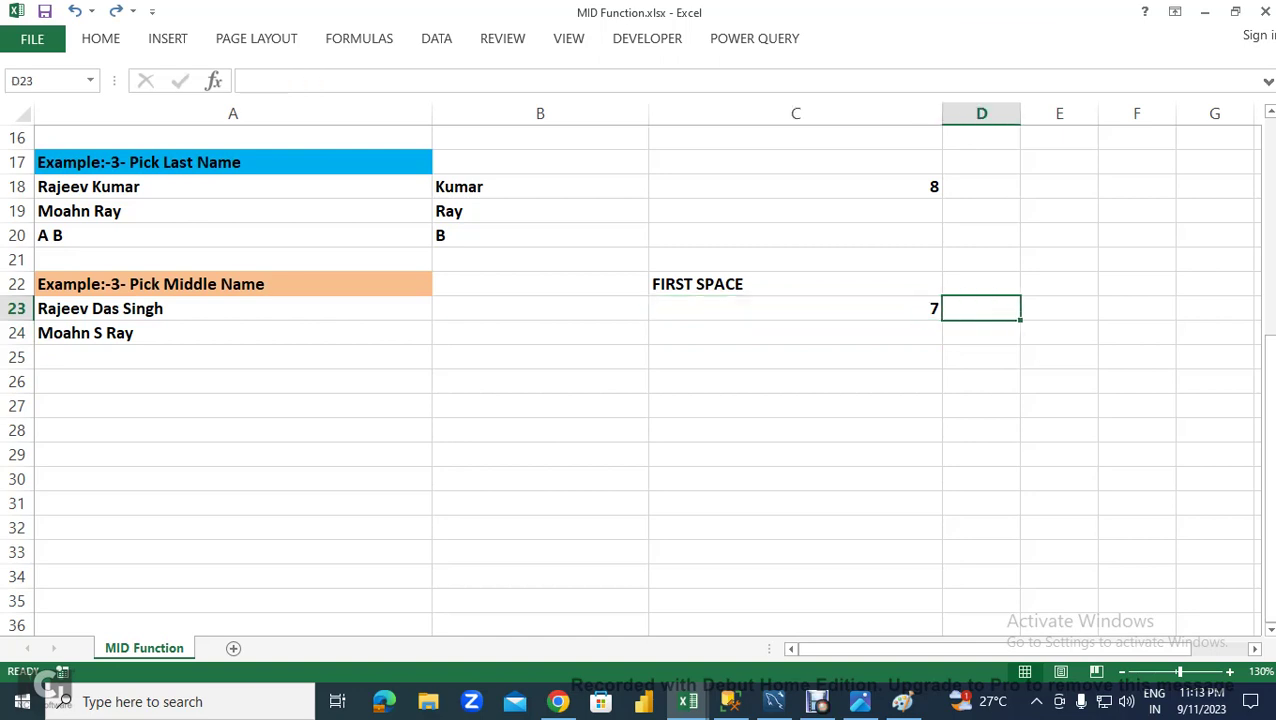
{"action": "type", "text": "=fi"}
{"action": "key", "text": "Escape"}
{"action": "left_click", "coordinate": [795, 308]}
{"action": "left_click", "coordinate": [981, 308]}
{"action": "type", "text": "=FIND(\" \","}
{"action": "left_click", "coordinate": [100, 308]}
{"action": "key", "text": "Return"}
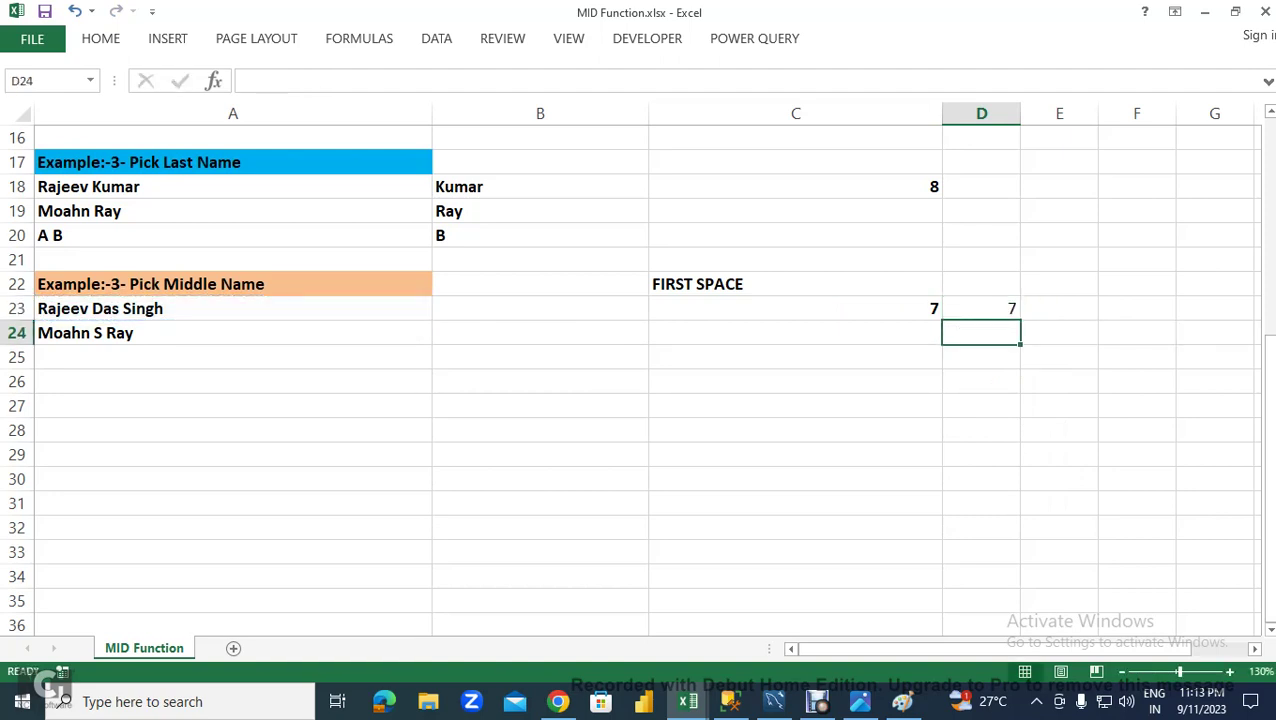
- Edit the D23 formula, removing the closing parenthesis to add a start_num argument
{"action": "left_click", "coordinate": [981, 308]}
{"action": "key", "text": "F2"}
{"action": "key", "text": "BackSpace"}
{"action": "type", "text": ","}
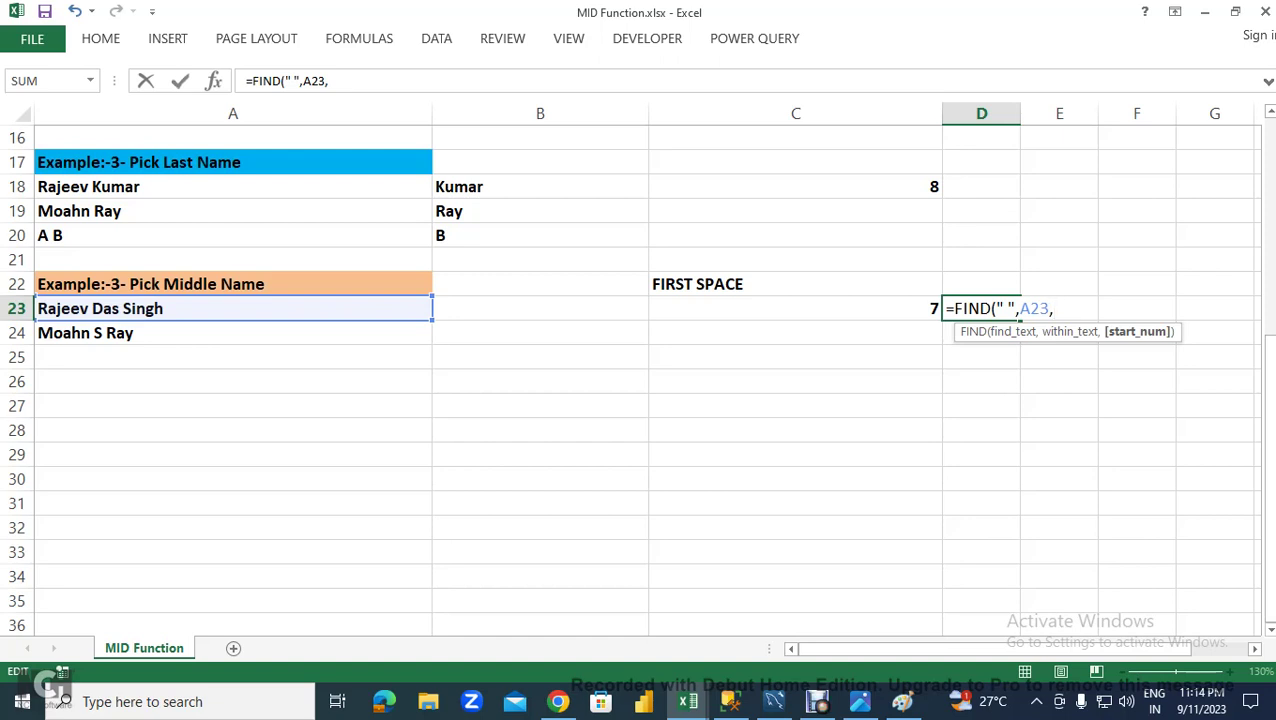
- Finish D23 as =FIND(" ",A23,C23+1) to locate the second space in the name
{"action": "key", "text": "F2"}
{"action": "key", "text": "Left"}
{"action": "type", "text": "+1"}
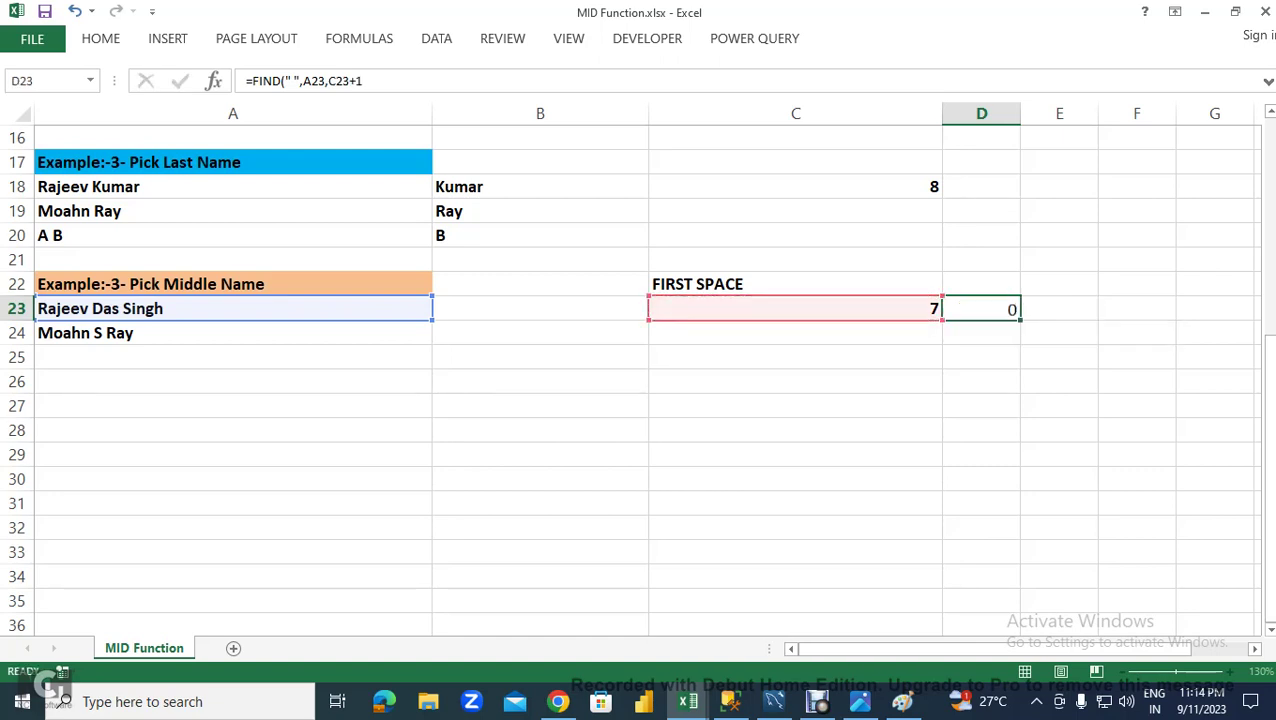
{"action": "key", "text": "Return"}
{"action": "left_click", "coordinate": [981, 308]}
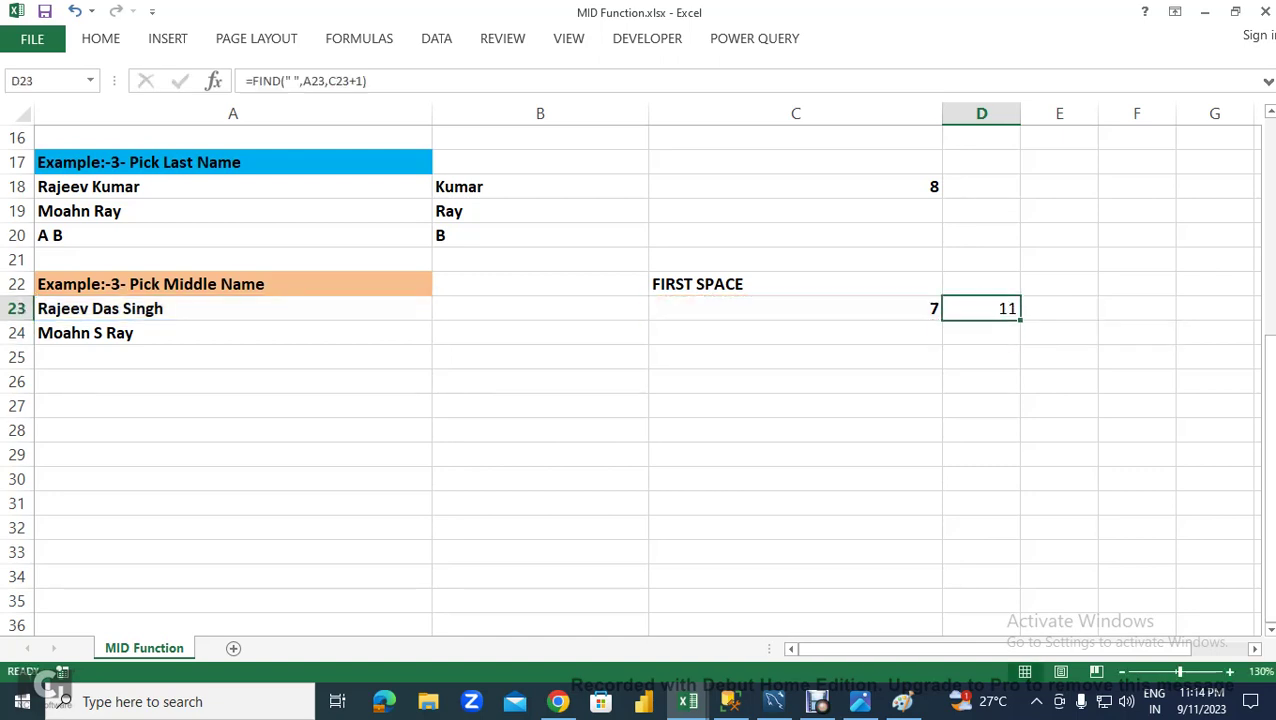
- Replace C23 in D23's formula with FIND(" ",A23), giving =FIND(" ",A23,FIND(" ",A23)+1) = 11
{"action": "left_click", "coordinate": [795, 308]}
{"action": "key", "text": "F2"}
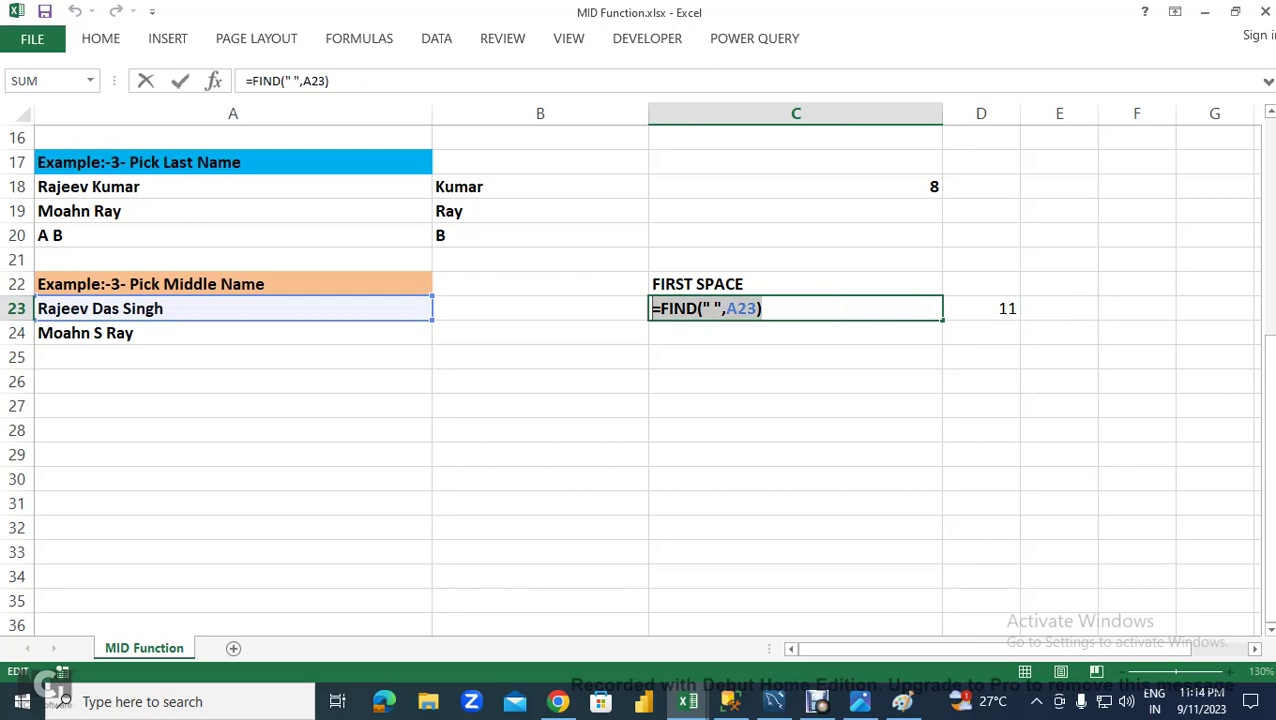
{"action": "key", "text": "Escape"}
{"action": "key", "text": "Right"}
{"action": "key", "text": "F2"}
{"action": "key", "text": "Left"}
{"action": "key", "text": "Left"}
{"action": "key", "text": "Left"}
{"action": "key", "text": "Delete"}
{"action": "key", "text": "Delete"}
{"action": "key", "text": "Delete"}
{"action": "type", "text": "FIND(\" \",A23)"}
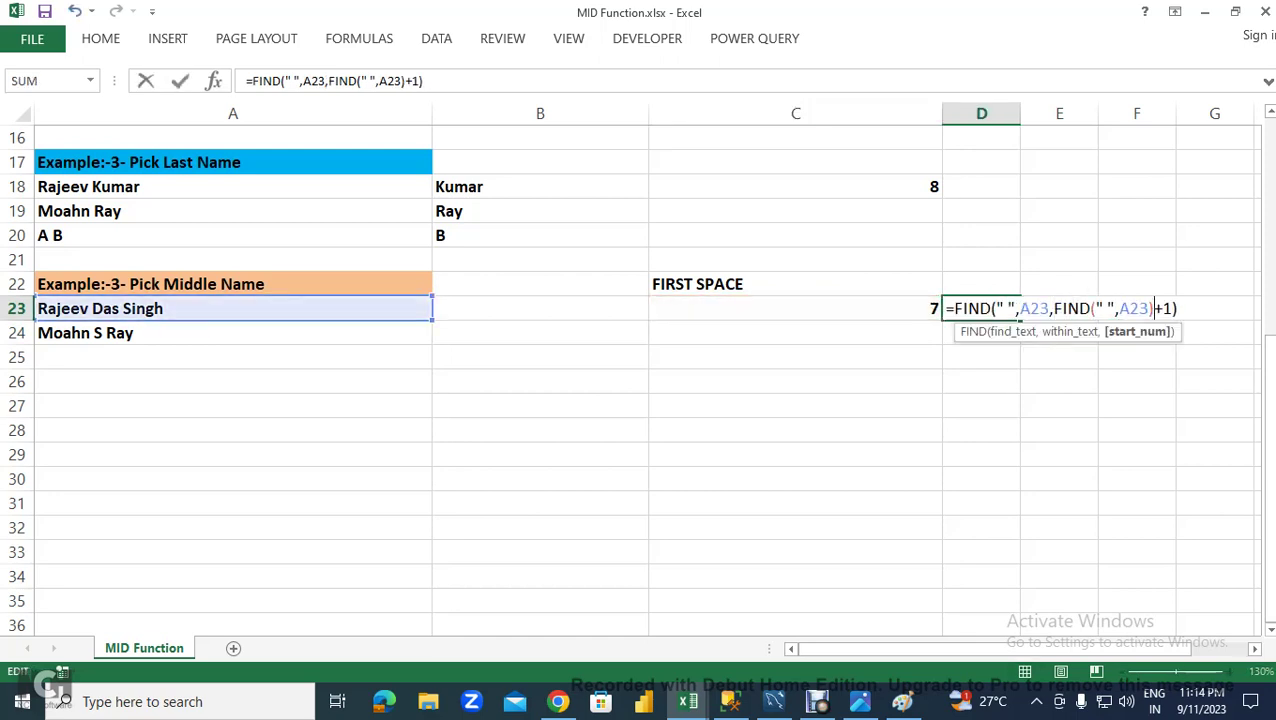
{"action": "key", "text": "Return"}
{"action": "left_click", "coordinate": [795, 284]}
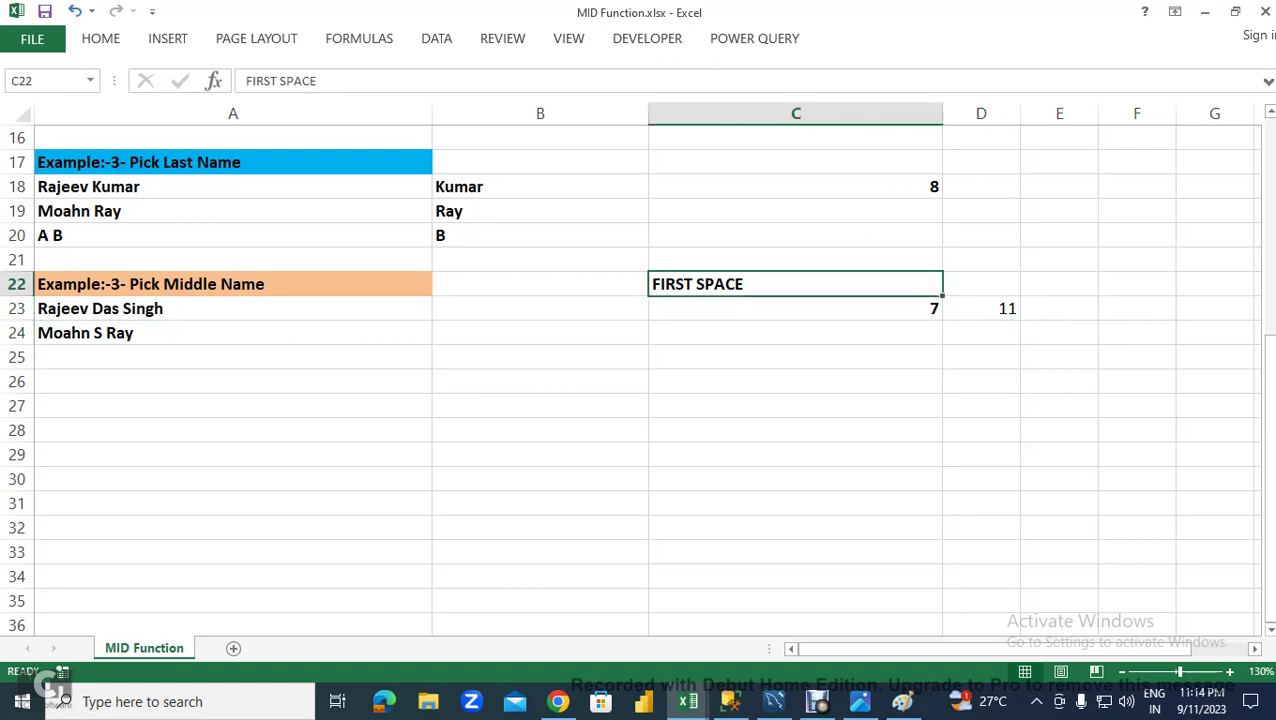
- Enter =D23-C23 in E23, subtracting the first-space position from the second
{"action": "left_click", "coordinate": [795, 308]}
{"action": "left_click", "coordinate": [795, 284]}
{"action": "left_click", "coordinate": [795, 308]}
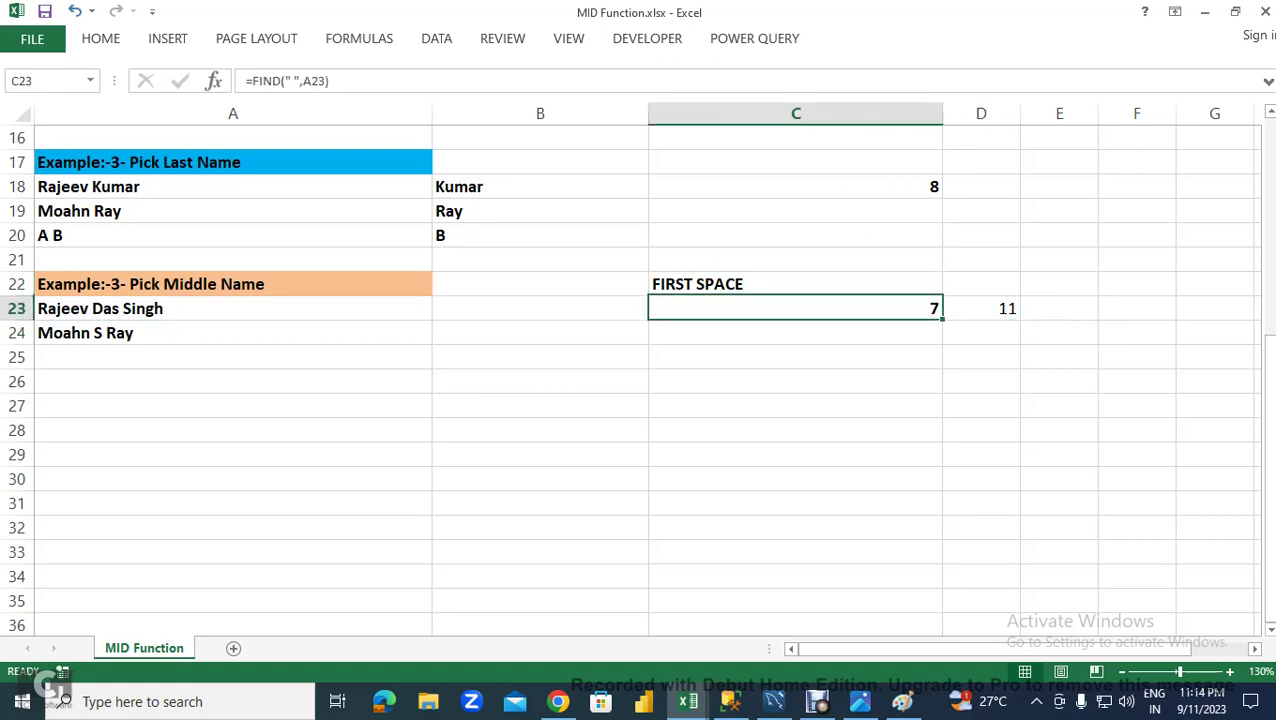
{"action": "left_click", "coordinate": [981, 308]}
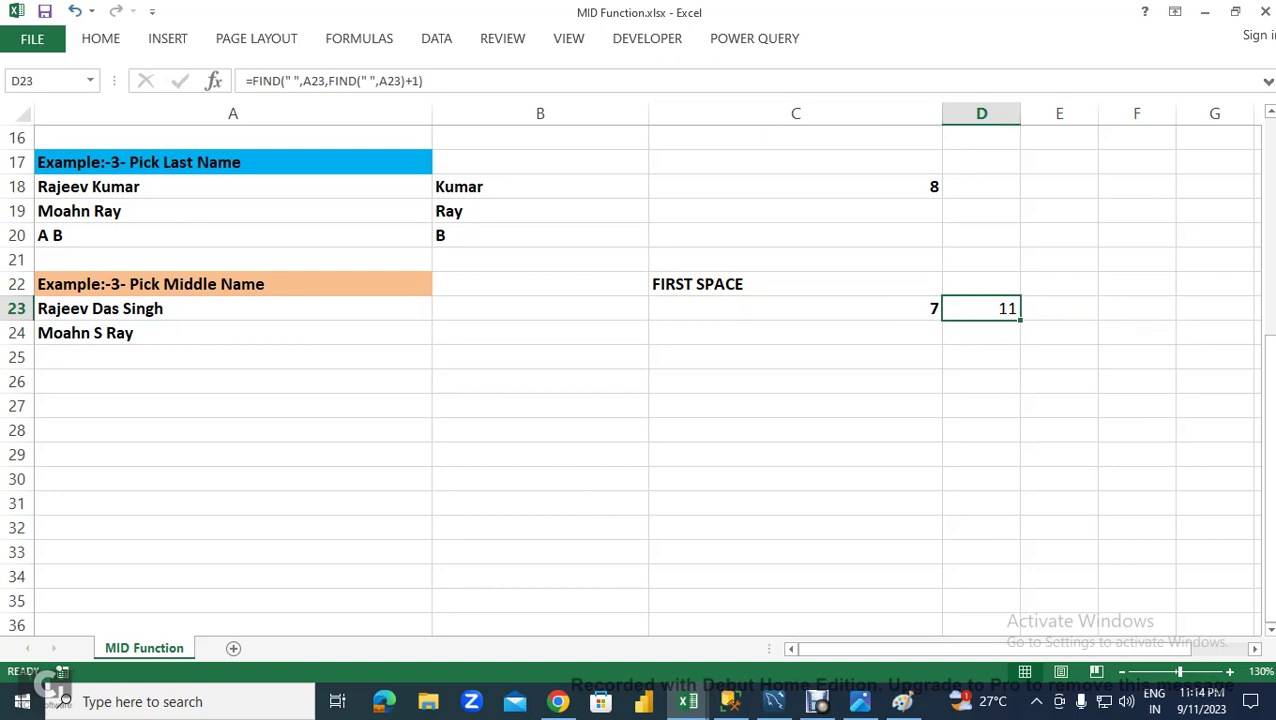
{"action": "left_click", "coordinate": [1059, 308]}
{"action": "type", "text": "="}
{"action": "left_click", "coordinate": [981, 308]}
{"action": "type", "text": "-"}
{"action": "key", "text": "Left"}
{"action": "key", "text": "Left"}
{"action": "key", "text": "Return"}
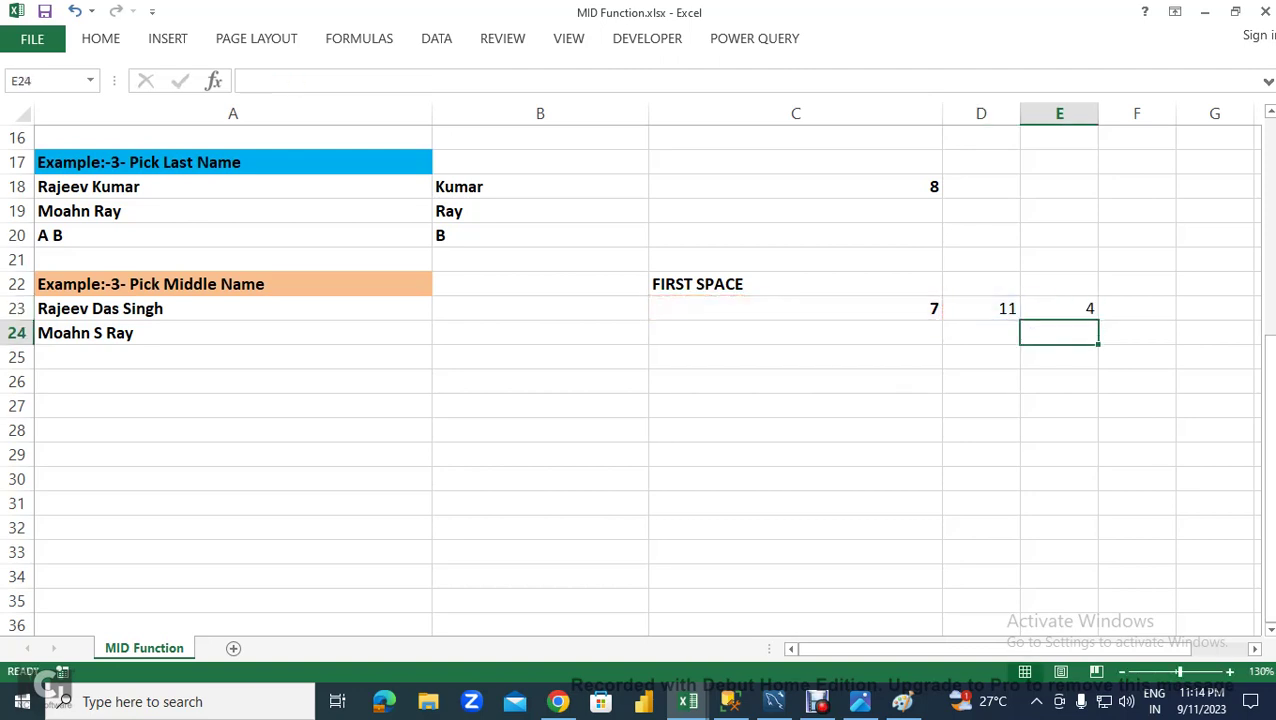
- Retype E23 as =D23-C23-1 so it returns 3, the length of Das
{"action": "left_click", "coordinate": [1059, 308]}
{"action": "left_click", "coordinate": [795, 308]}
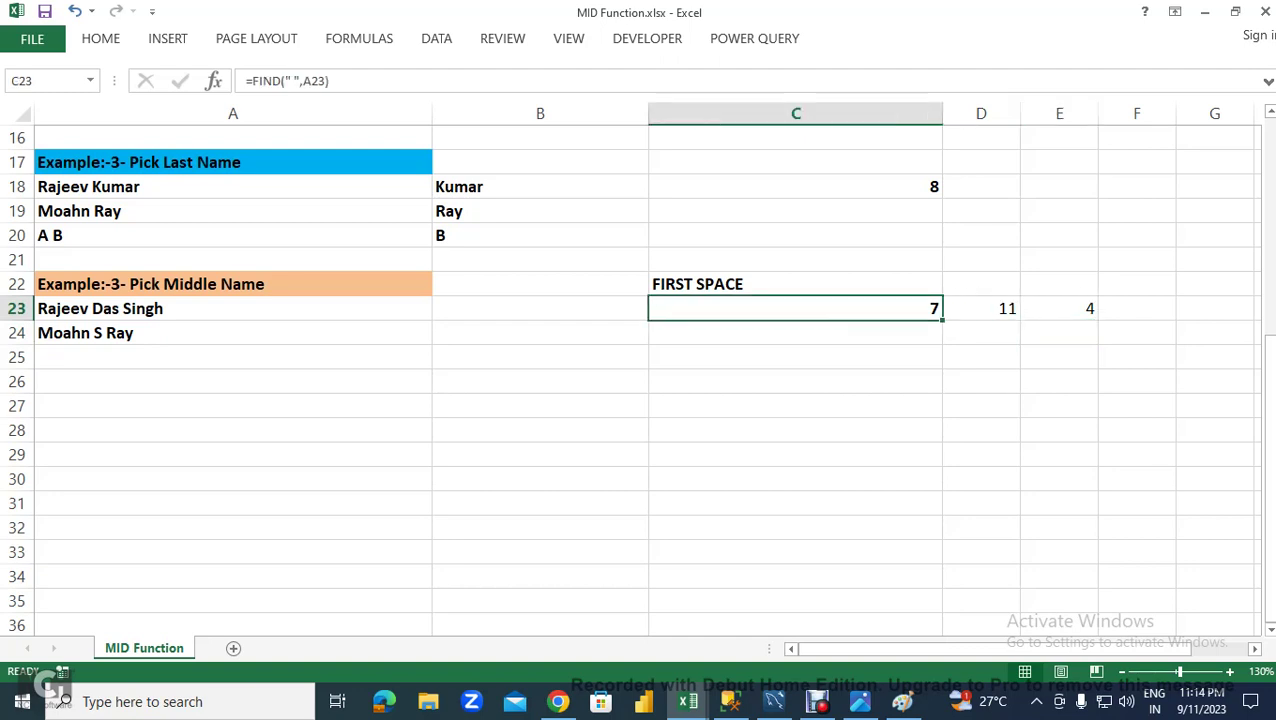
{"action": "left_click", "coordinate": [1059, 308]}
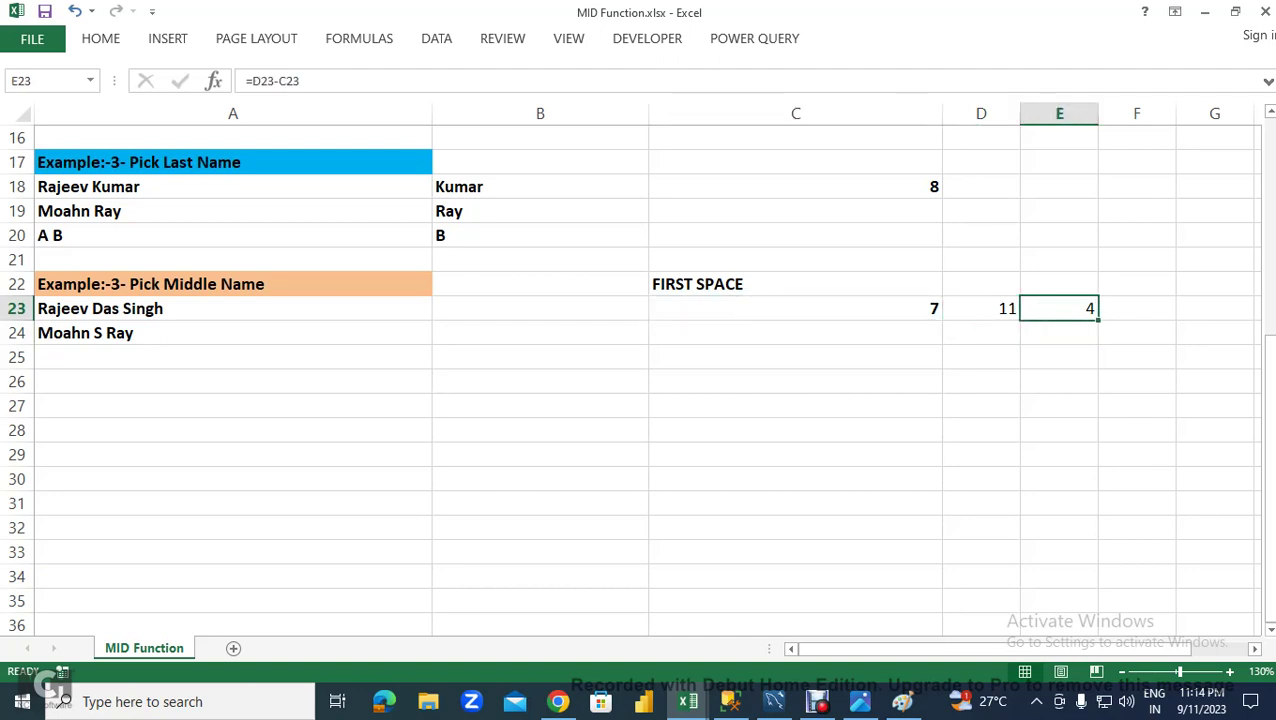
{"action": "key", "text": "F2"}
{"action": "key", "text": "Escape"}
{"action": "type", "text": "="}
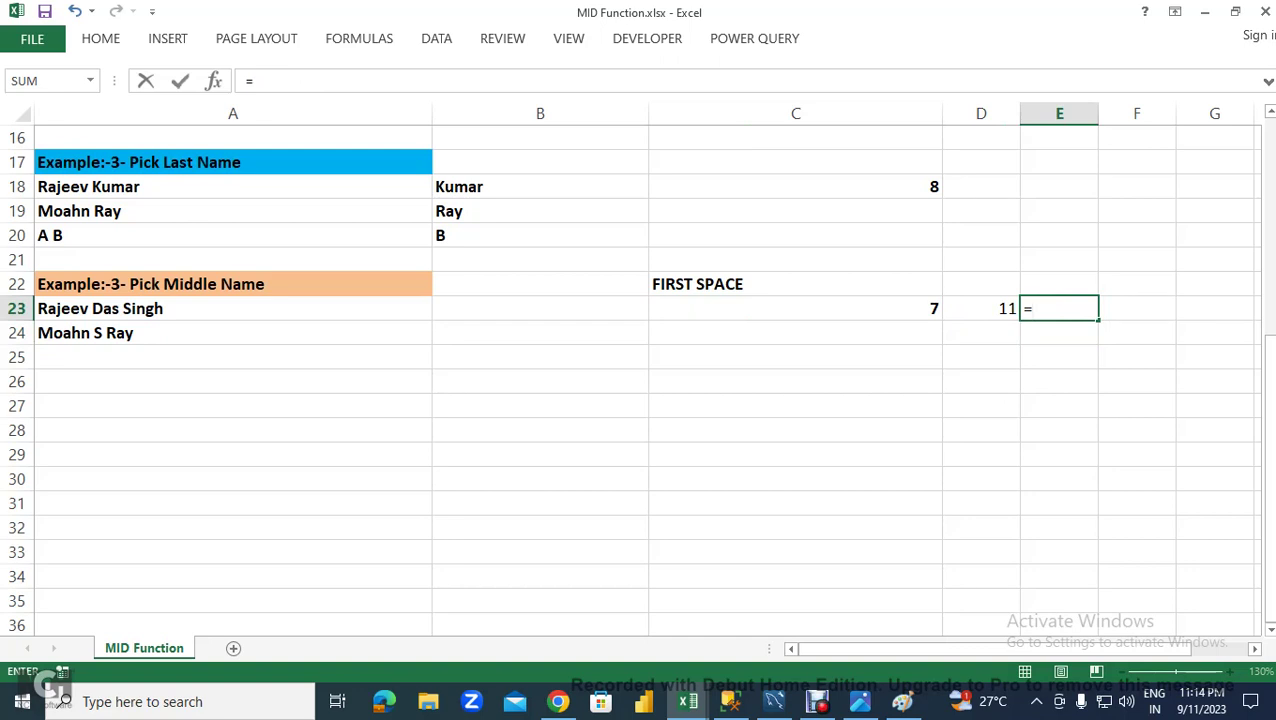
{"action": "key", "text": "Left"}
{"action": "type", "text": "-"}
{"action": "key", "text": "Left"}
{"action": "key", "text": "Left"}
{"action": "type", "text": "-1"}
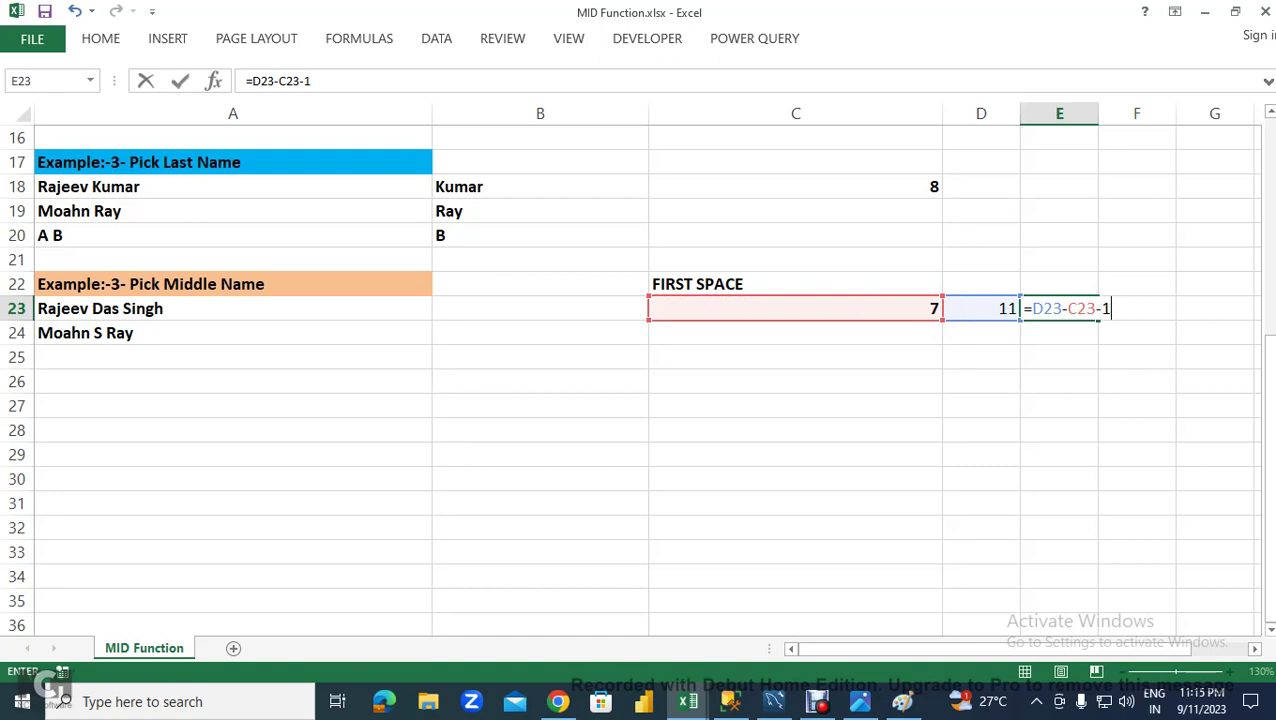
{"action": "key", "text": "Return"}
{"action": "left_click", "coordinate": [1059, 308]}
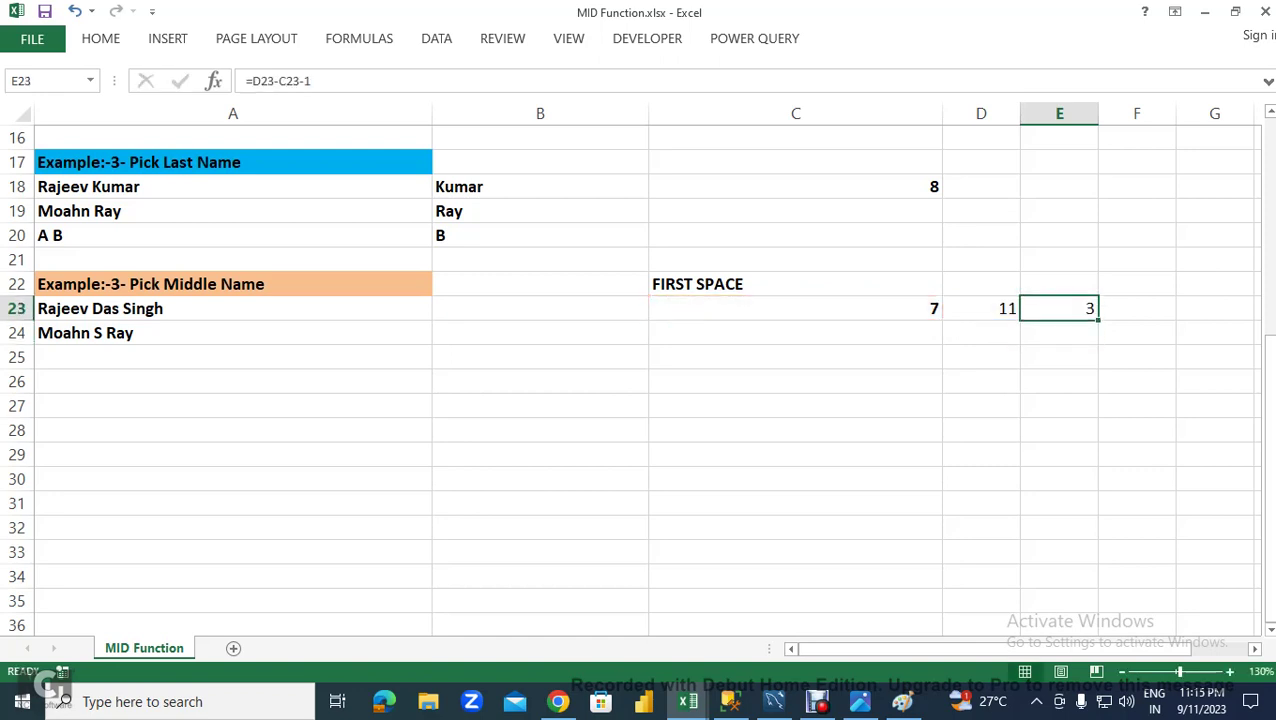
{"action": "key", "text": "Left"}
{"action": "key", "text": "Left"}
{"action": "key", "text": "Left"}
{"action": "type", "text": "="}
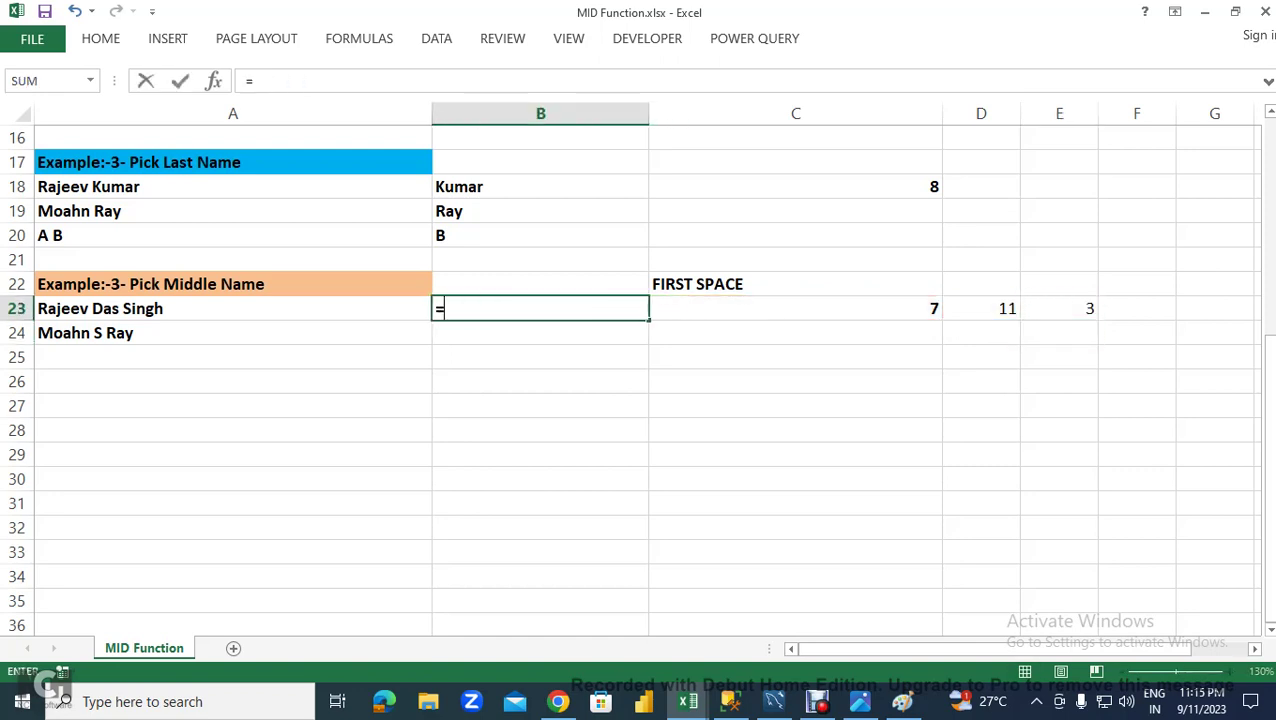
{"action": "type", "text": "MID("}
- Complete =MID(A23,C23+1,E23) in B23 so it returns the middle name Das
{"action": "left_click", "coordinate": [233, 308]}
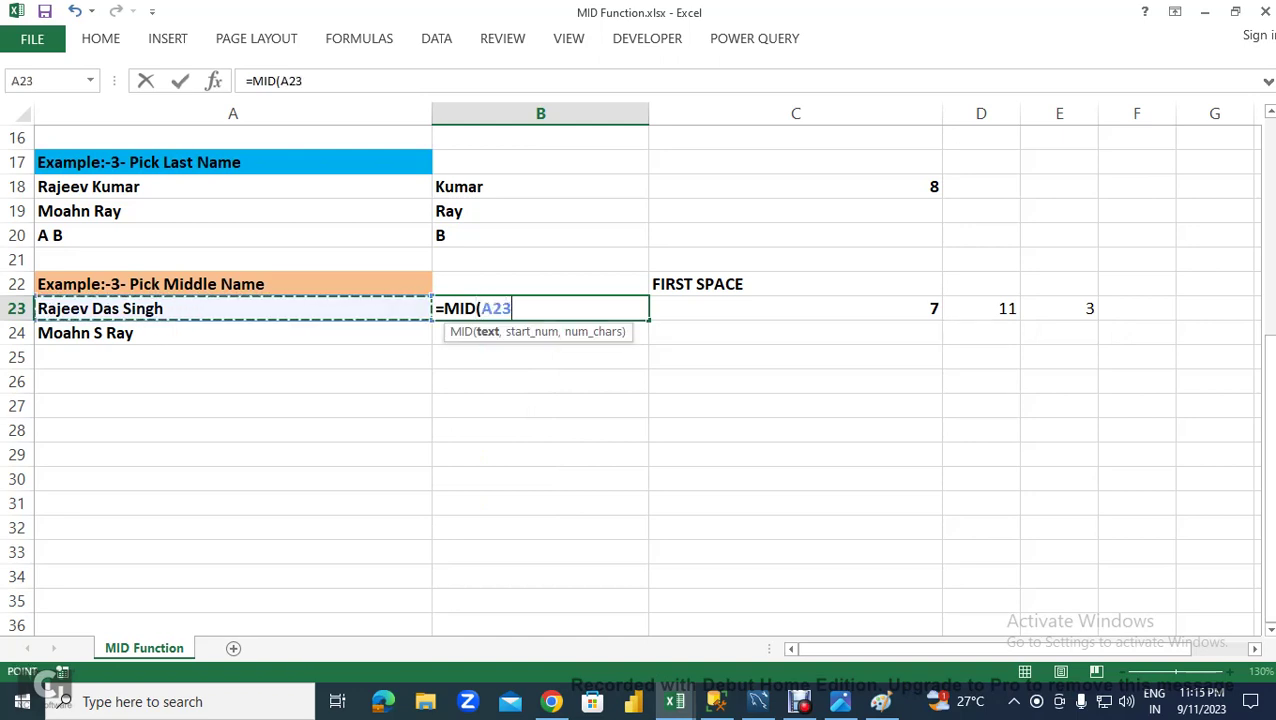
{"action": "type", "text": ","}
{"action": "left_click", "coordinate": [795, 308]}
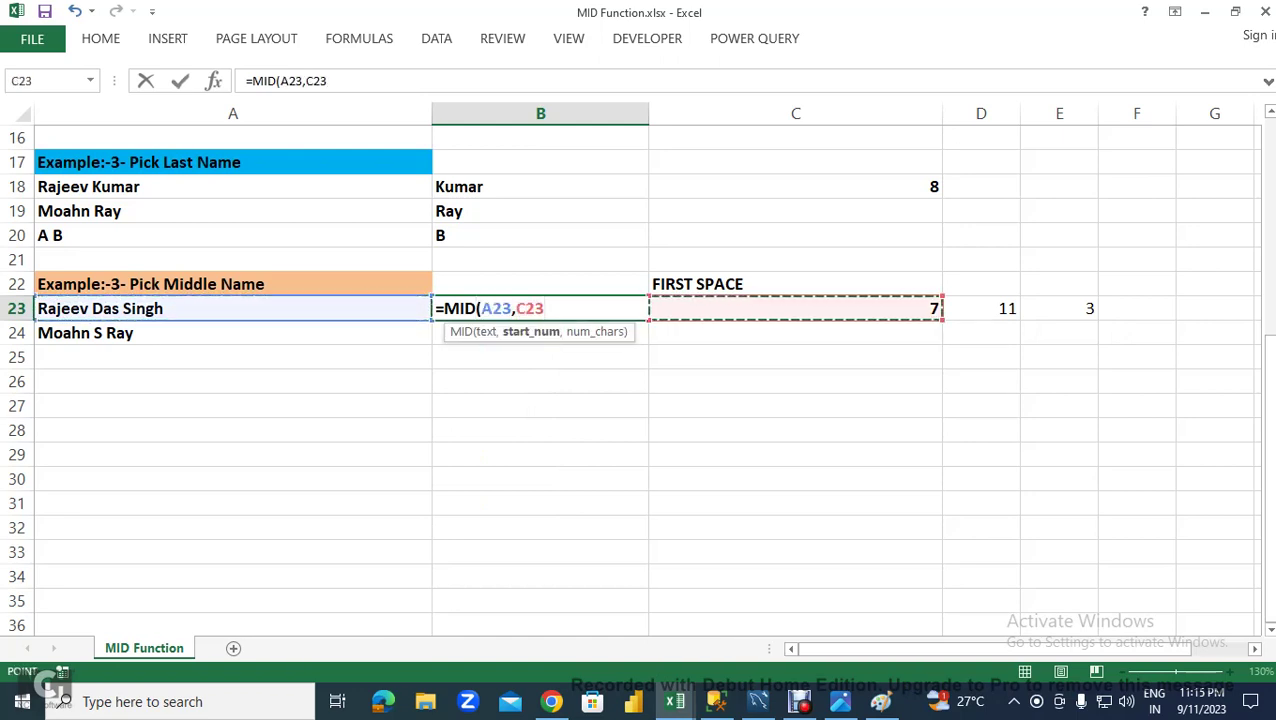
{"action": "type", "text": "+1"}
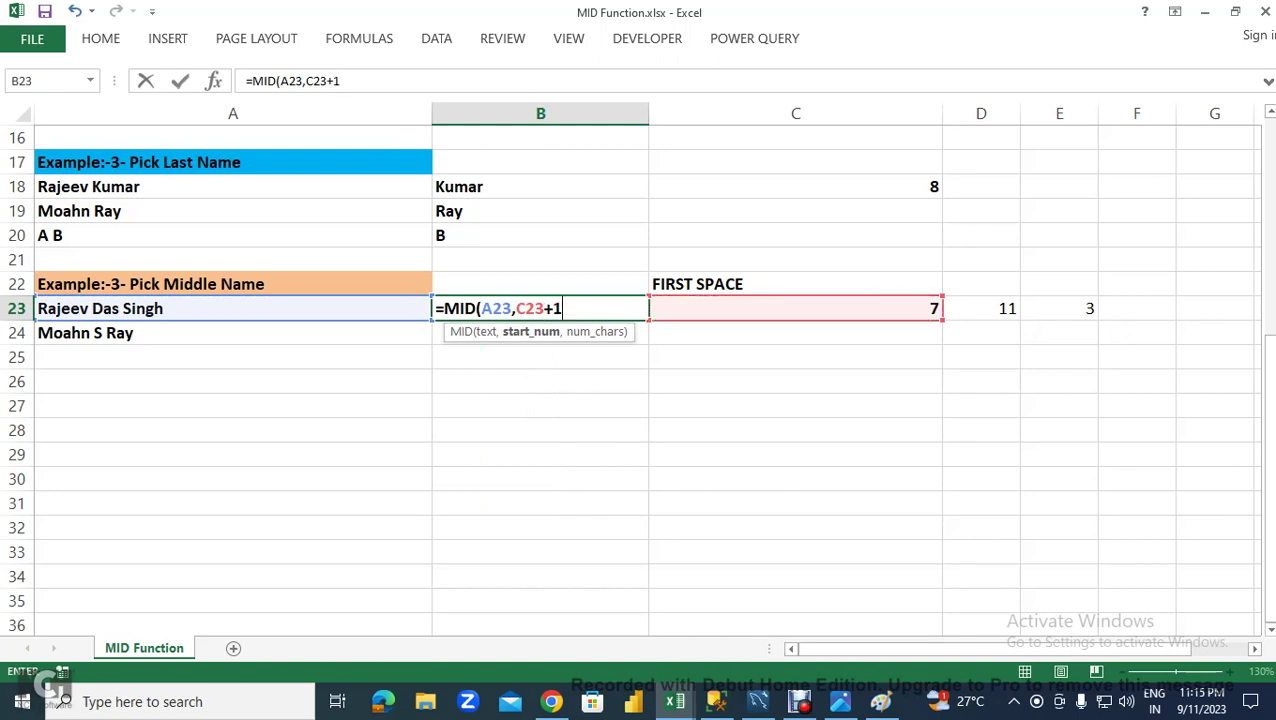
{"action": "type", "text": ","}
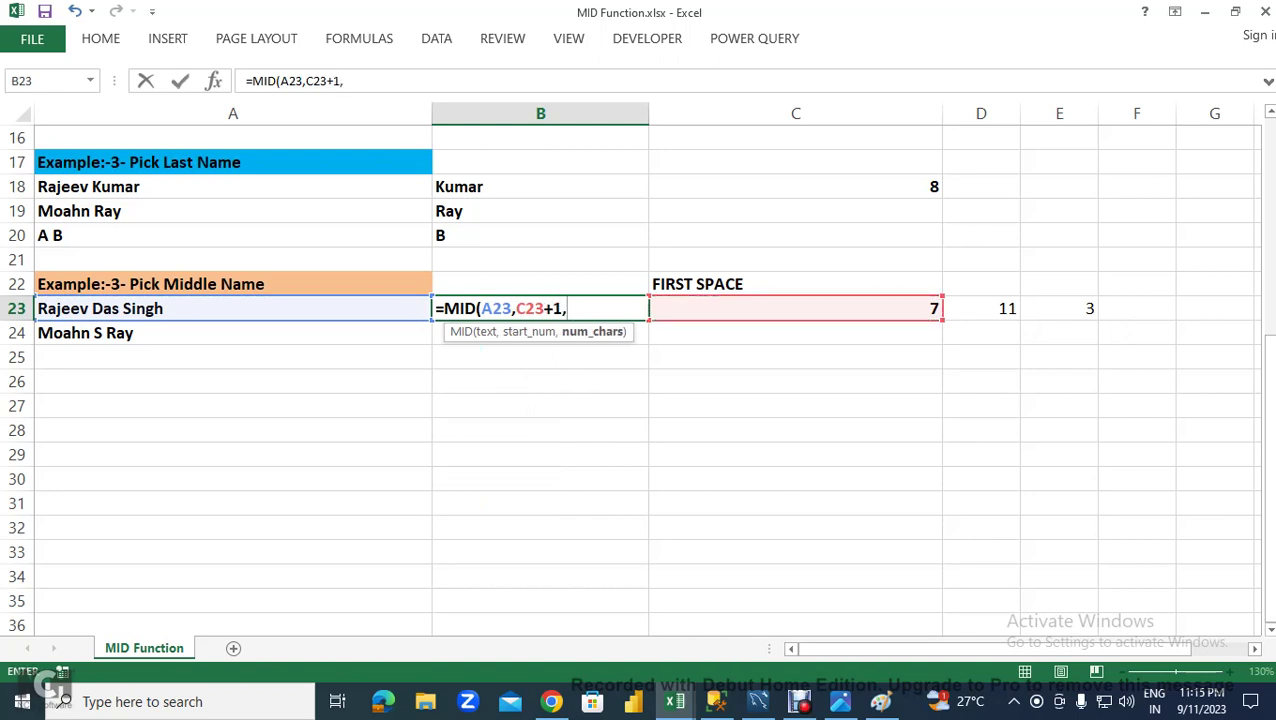
{"action": "left_click", "coordinate": [1059, 308]}
{"action": "key", "text": "ctrl+Return"}
{"action": "key", "text": "Return"}
{"action": "left_click", "coordinate": [1059, 308]}
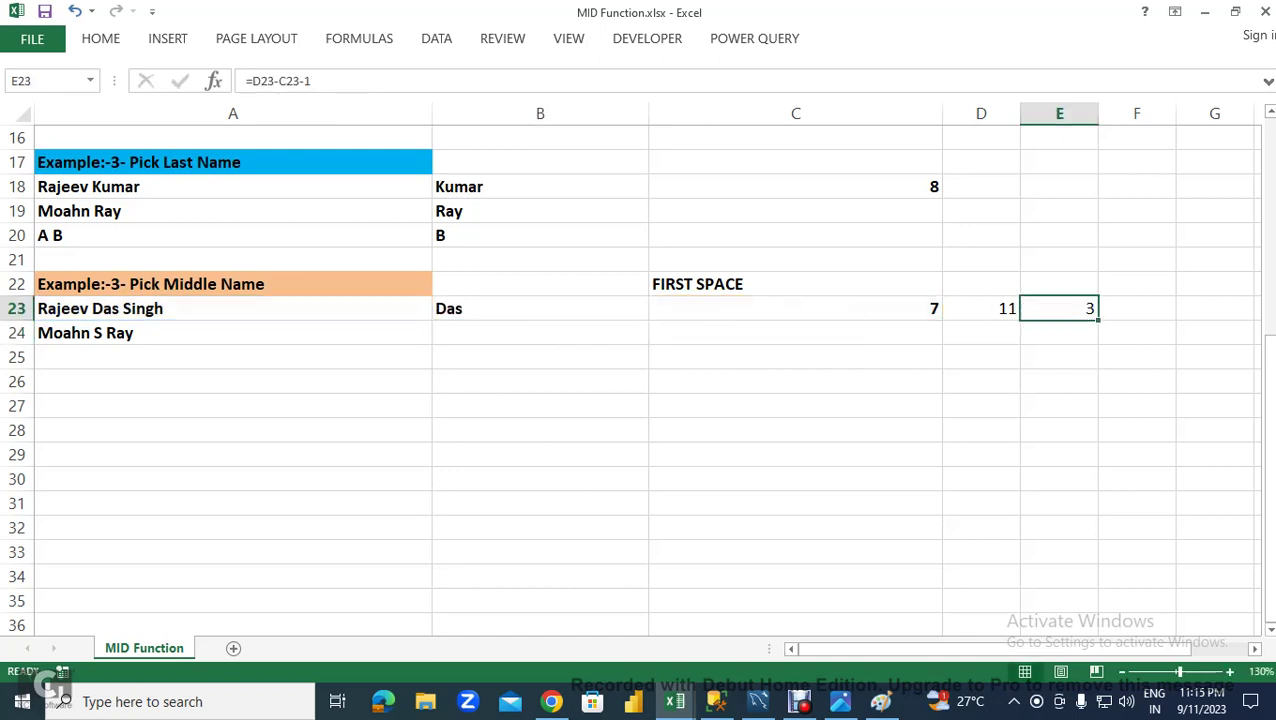
- Swap the E23 reference in B23's MID formula for the length expression D23-C23-1
{"action": "left_click", "coordinate": [540, 308]}
{"action": "key", "text": "F2"}
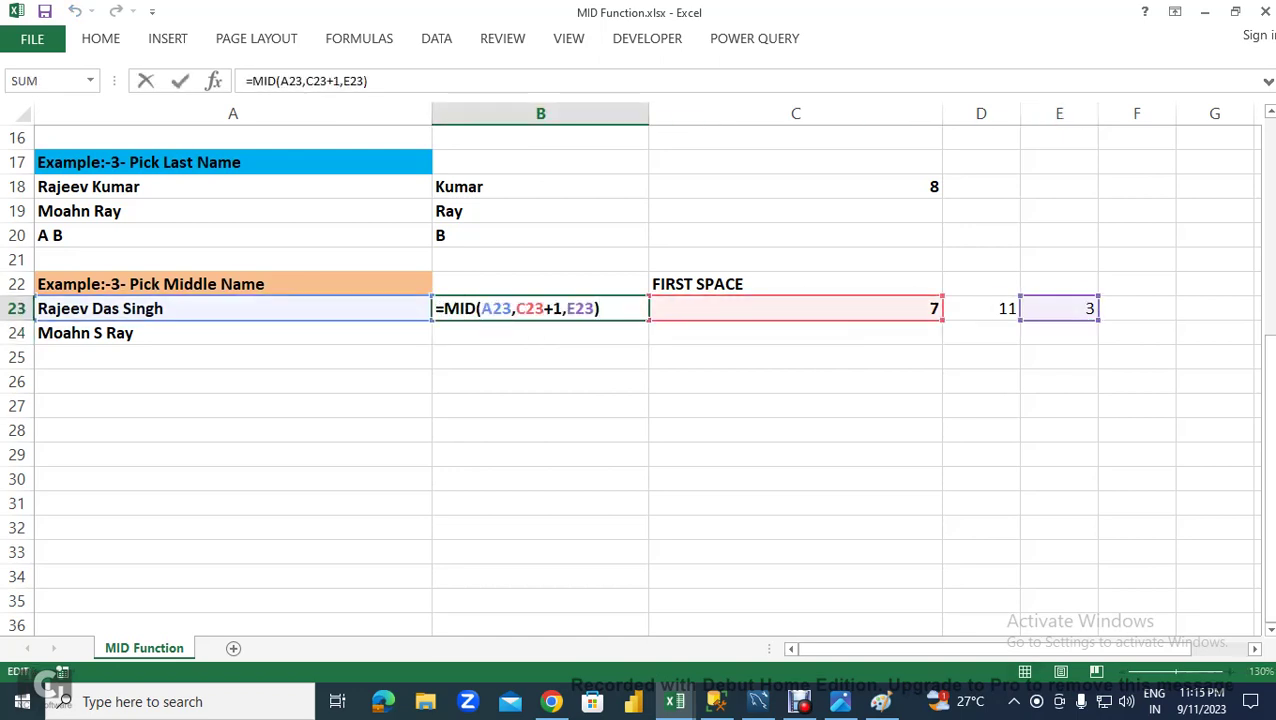
{"action": "key", "text": "Escape"}
{"action": "double_click", "coordinate": [1059, 308]}
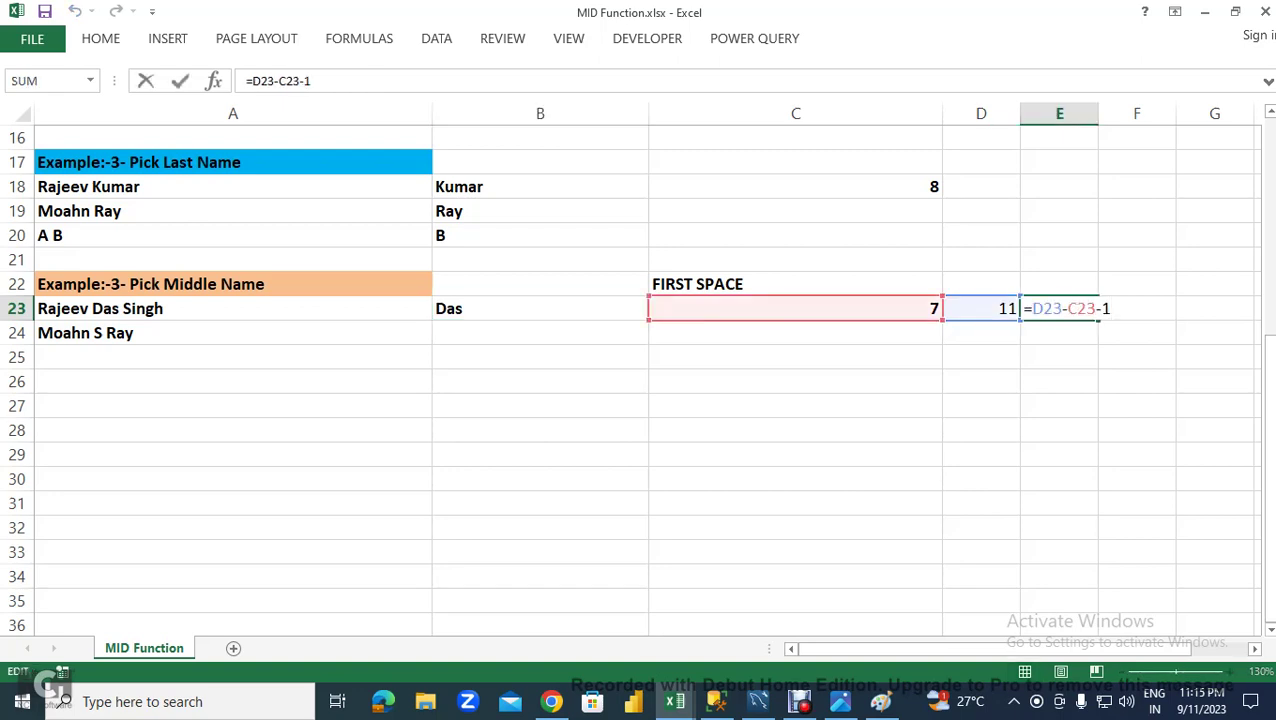
{"action": "left_click_drag", "start_coordinate": [1104, 308], "coordinate": [1032, 308]}
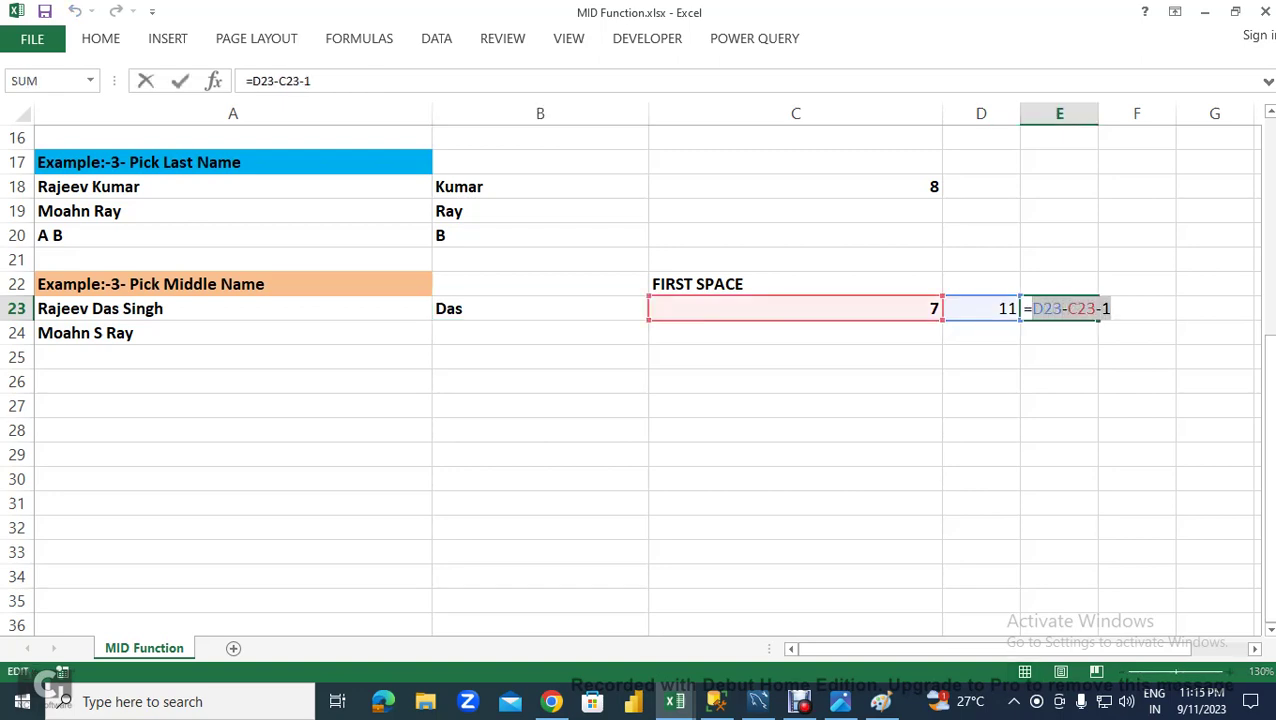
{"action": "key", "text": "Escape"}
{"action": "key", "text": "Left"}
{"action": "key", "text": "Left"}
{"action": "key", "text": "Left"}
{"action": "key", "text": "F2"}
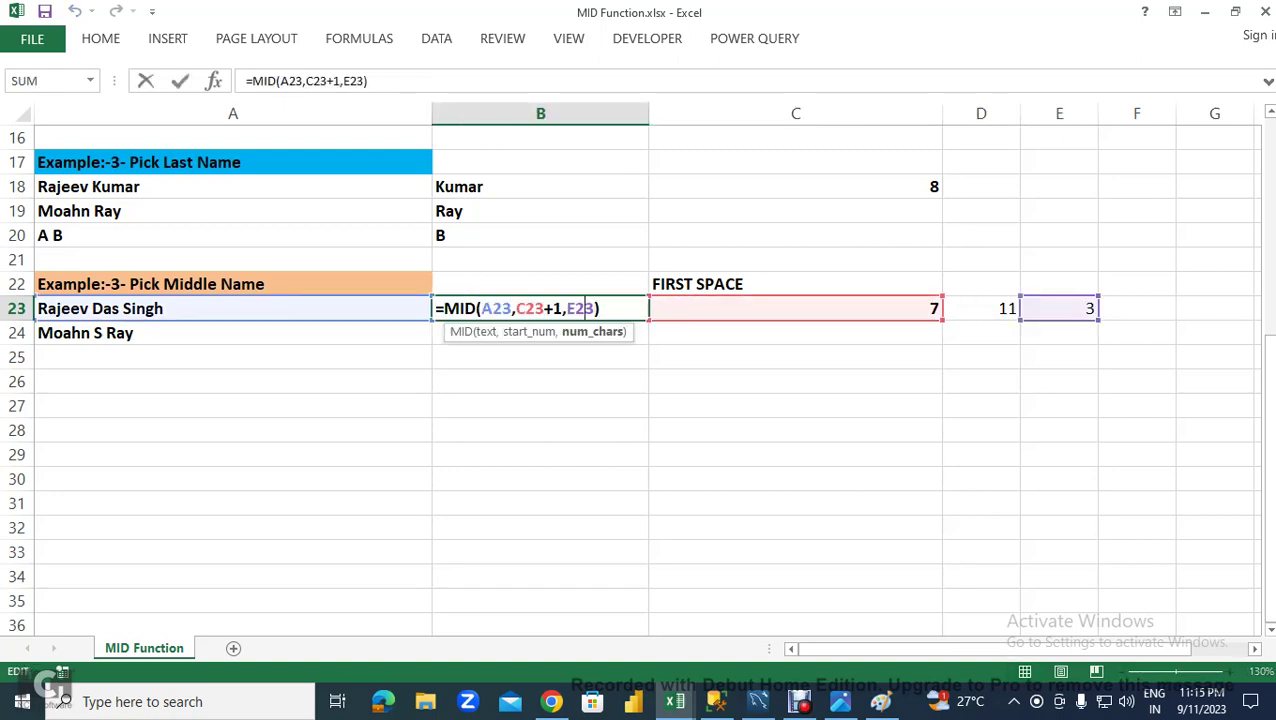
{"action": "key", "text": "BackSpace"}
{"action": "key", "text": "BackSpace"}
{"action": "key", "text": "Delete"}
{"action": "key", "text": "ctrl+v"}
{"action": "key", "text": "Return"}
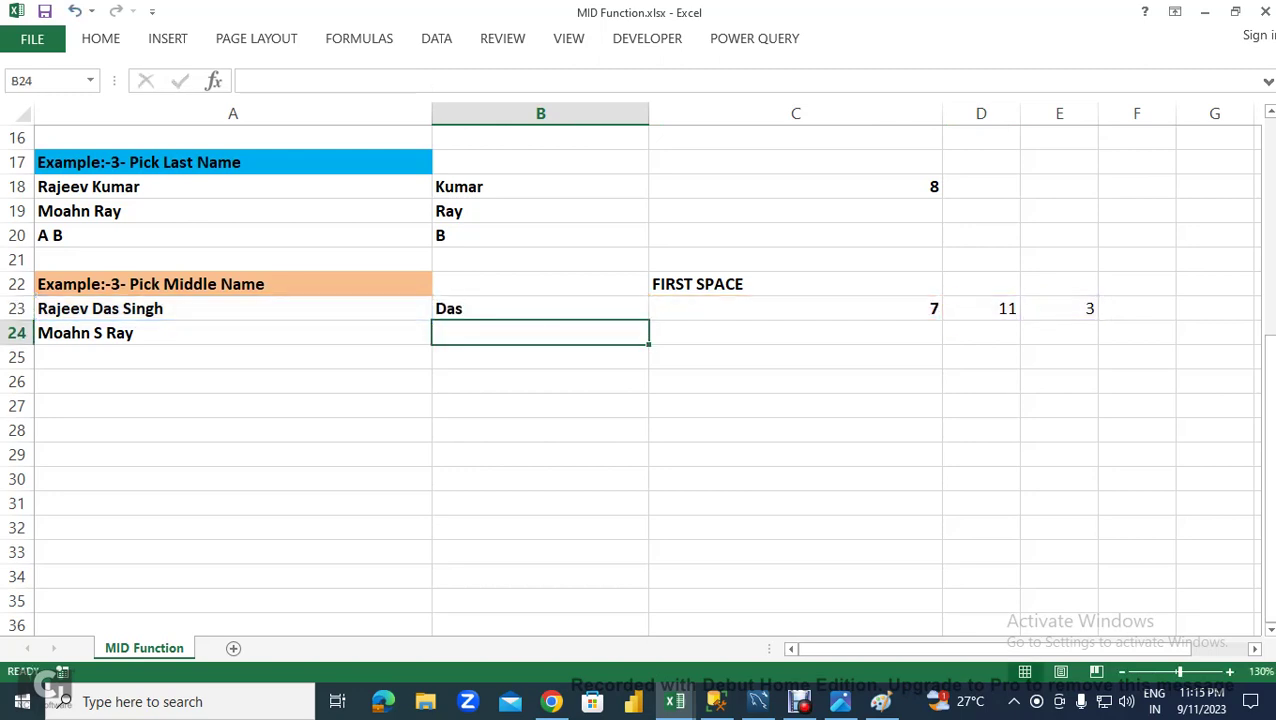
- Replace D23 in B23's formula with the second-space FIND expression from D23
{"action": "key", "text": "Up"}
{"action": "key", "text": "F2"}
{"action": "left_click", "coordinate": [945, 308]}
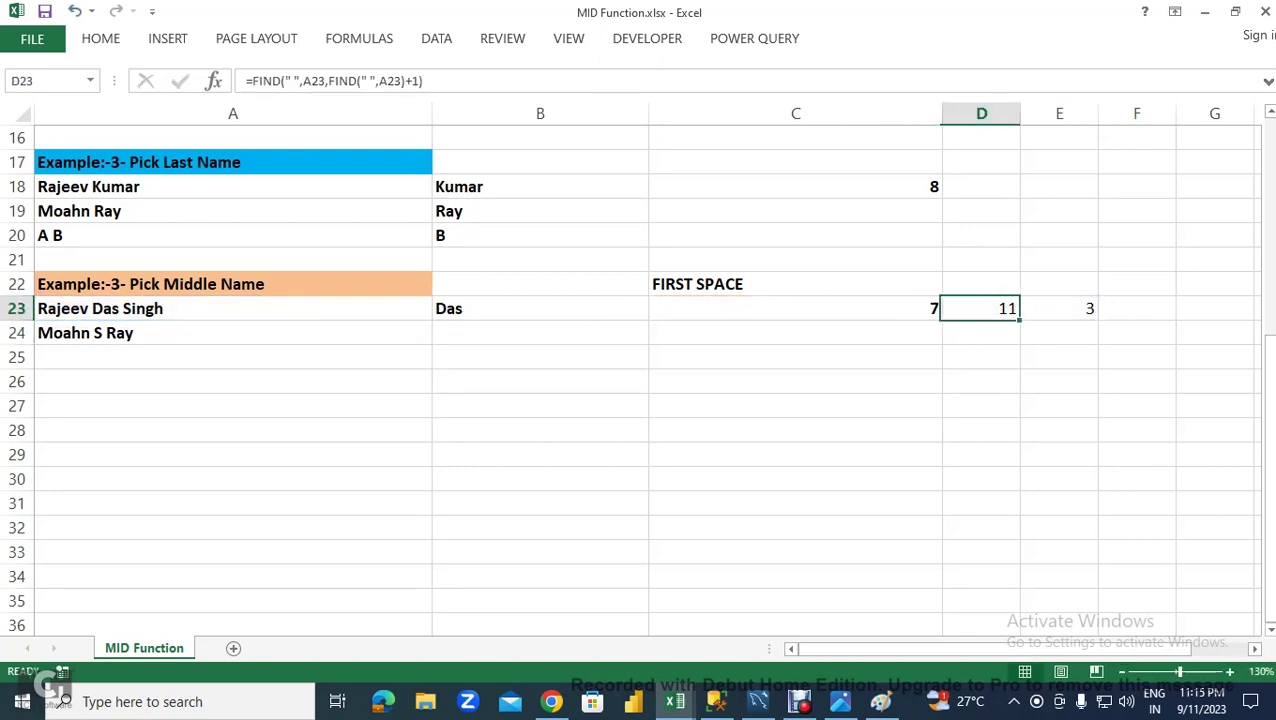
{"action": "key", "text": "F2"}
{"action": "key", "text": "Left"}
{"action": "key", "text": "Left"}
{"action": "key", "text": "Left"}
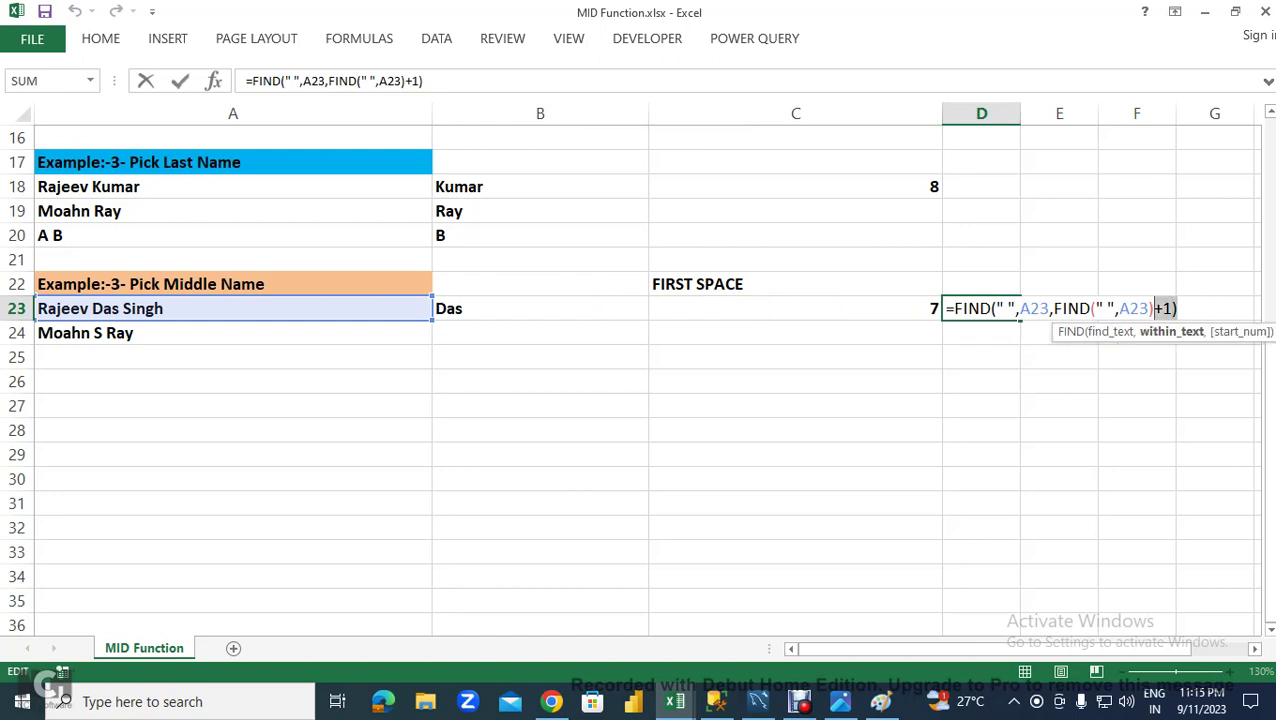
{"action": "key", "text": "shift+Left"}
{"action": "key", "text": "shift+Left"}
{"action": "key", "text": "shift+Left"}
{"action": "key", "text": "shift+Left"}
{"action": "key", "text": "shift+Left"}
{"action": "key", "text": "shift+Left"}
{"action": "key", "text": "shift+Left"}
{"action": "key", "text": "shift+Left"}
{"action": "key", "text": "shift+Left"}
{"action": "key", "text": "shift+Left"}
{"action": "key", "text": "shift+Left"}
{"action": "key", "text": "ctrl+c"}
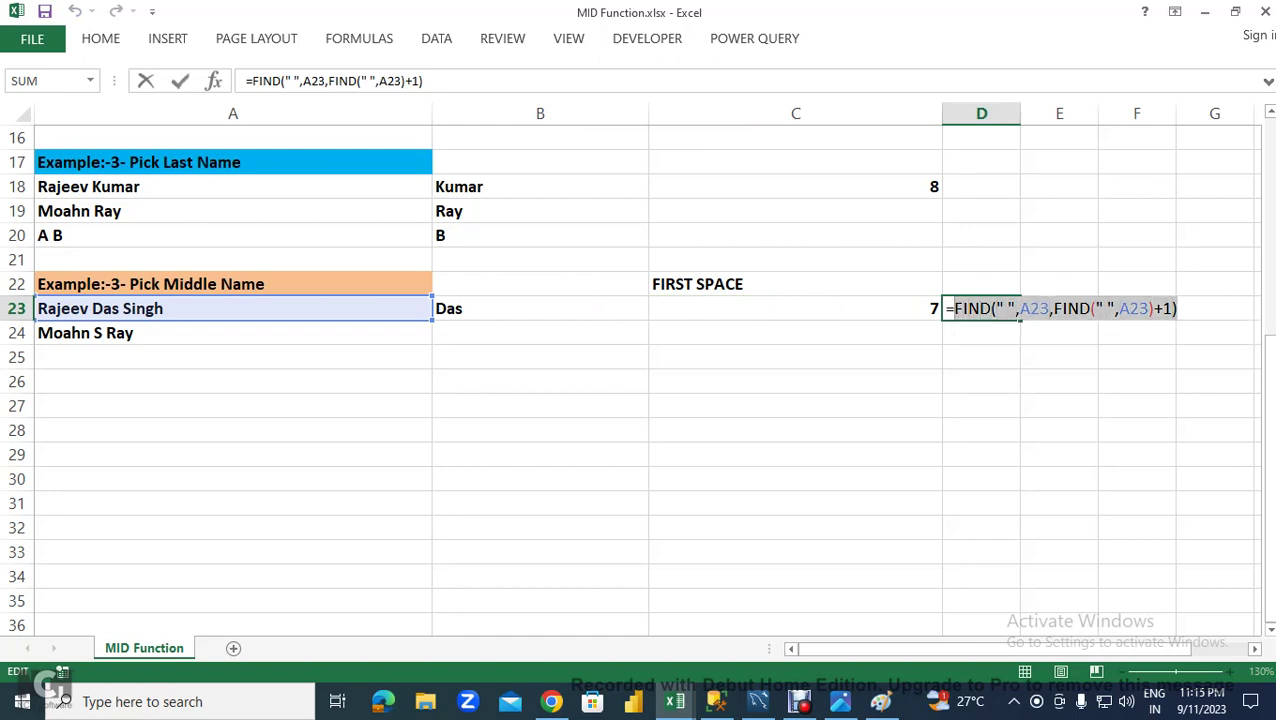
{"action": "key", "text": "Escape"}
{"action": "key", "text": "Left"}
{"action": "key", "text": "Left"}
{"action": "key", "text": "F2"}
{"action": "key", "text": "Left"}
{"action": "key", "text": "Left"}
{"action": "key", "text": "Left"}
{"action": "key", "text": "Left"}
{"action": "key", "text": "shift+Right"}
{"action": "key", "text": "shift+Right"}
{"action": "key", "text": "shift+Right"}
{"action": "key", "text": "ctrl+v"}
{"action": "key", "text": "Return"}
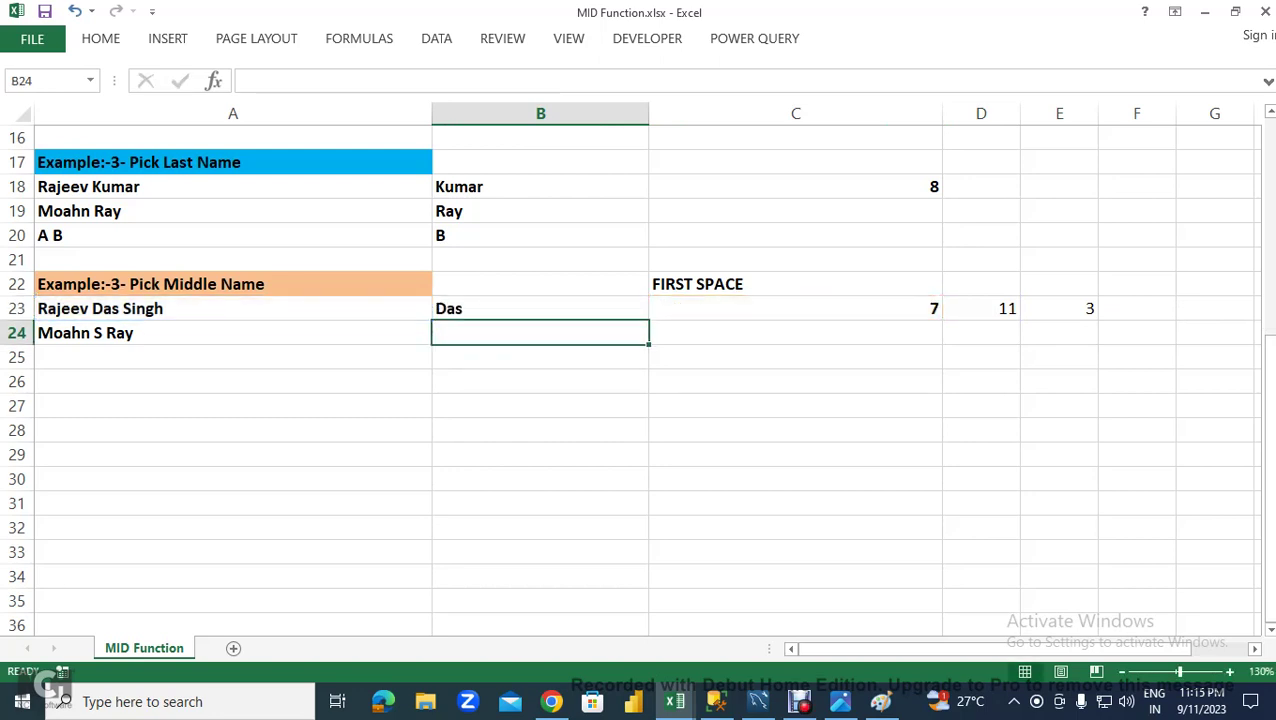
- Copy C23's FIND(" ",A23) and substitute it for the trailing C23 in B23, still giving Das
{"action": "key", "text": "Up"}
{"action": "key", "text": "Right"}
{"action": "key", "text": "F2"}
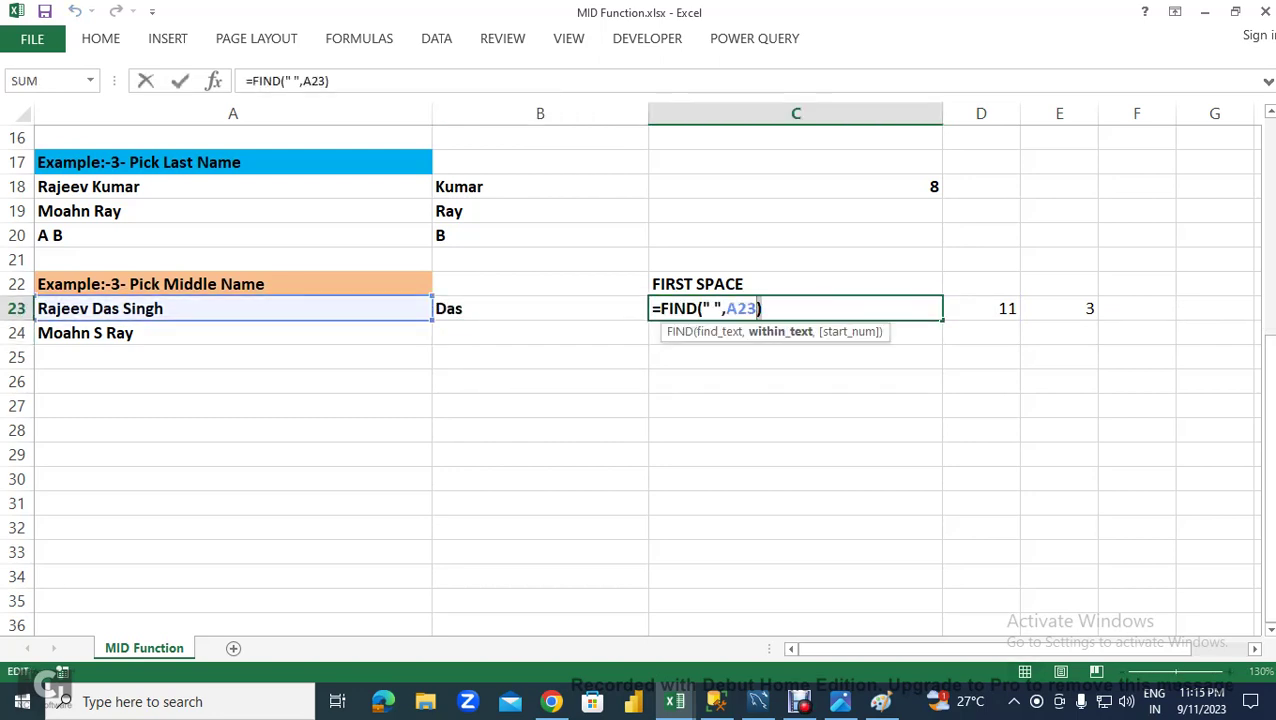
{"action": "key", "text": "shift+Left"}
{"action": "key", "text": "shift+Left"}
{"action": "key", "text": "shift+Left"}
{"action": "key", "text": "ctrl+c"}
{"action": "key", "text": "Escape"}
{"action": "key", "text": "Left"}
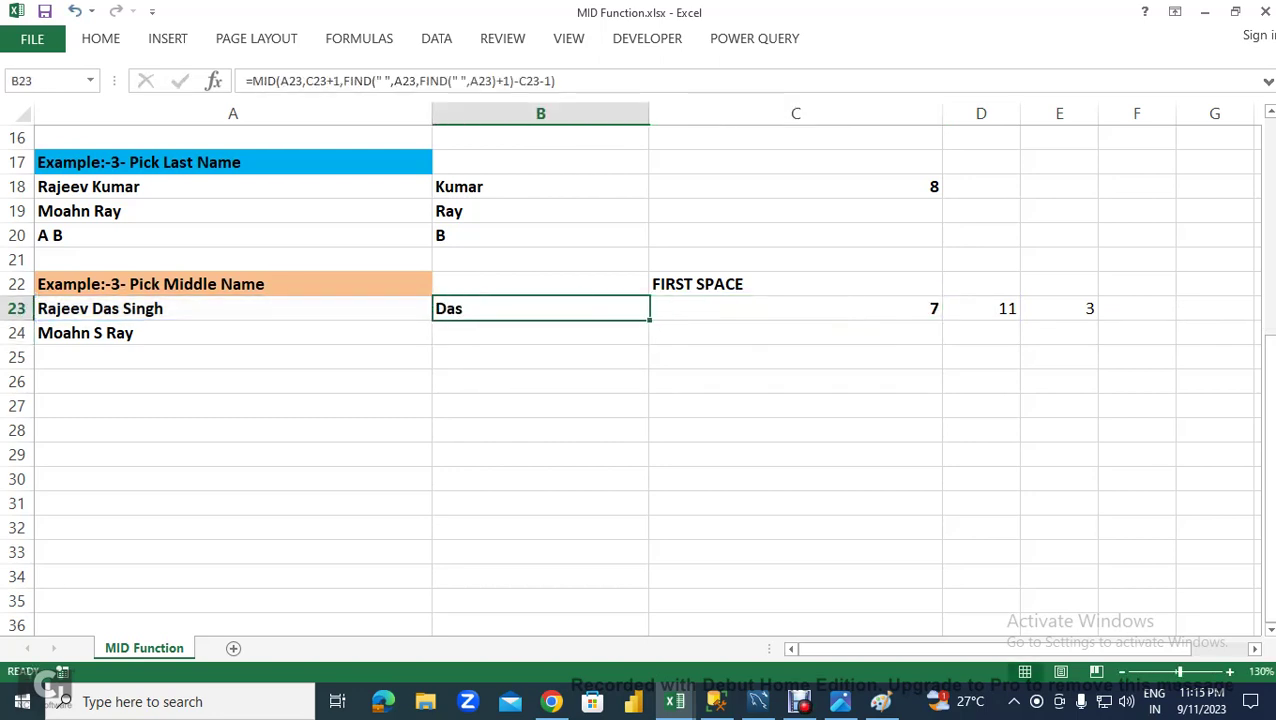
{"action": "key", "text": "F2"}
{"action": "key", "text": "Left"}
{"action": "key", "text": "Left"}
{"action": "key", "text": "Left"}
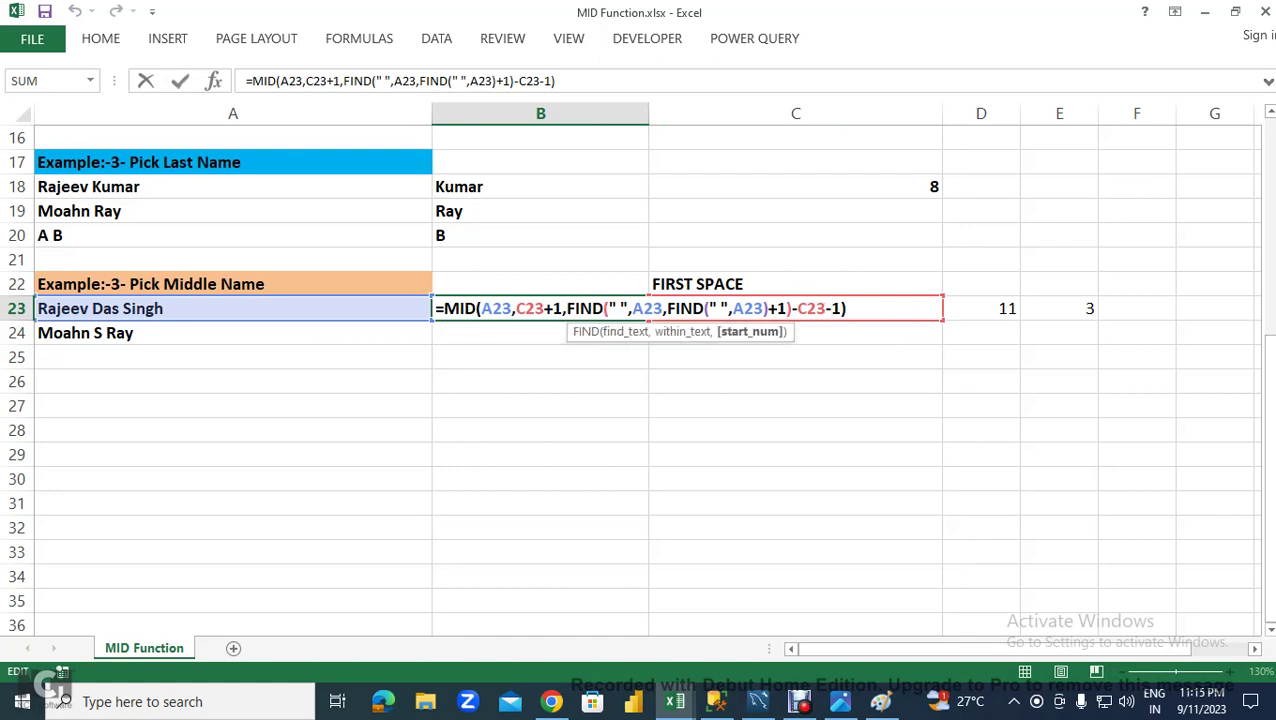
{"action": "key", "text": "Right"}
{"action": "key", "text": "Right"}
{"action": "key", "text": "Delete"}
{"action": "key", "text": "Delete"}
{"action": "key", "text": "Delete"}
{"action": "key", "text": "Return"}
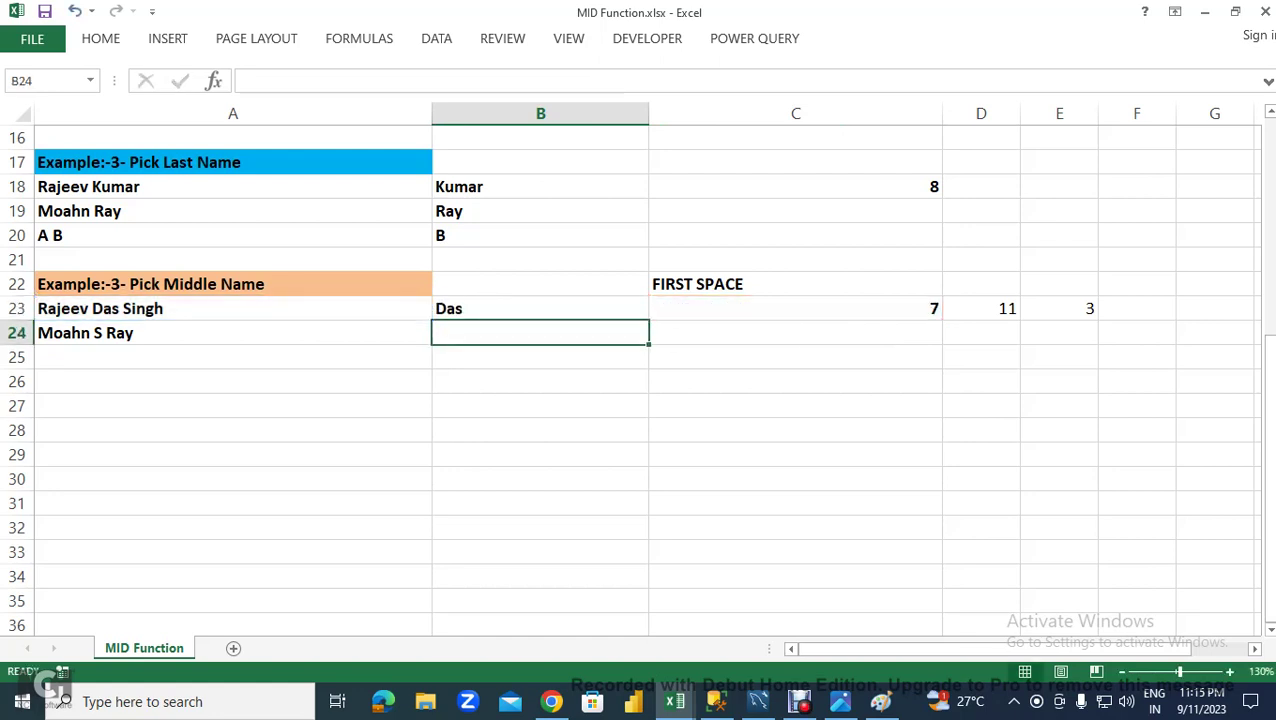
- Replace the remaining C23 with FIND(" ",A23) and fill the formula down so B24 returns S
{"action": "key", "text": "Up"}
{"action": "key", "text": "Up"}
{"action": "key", "text": "Right"}
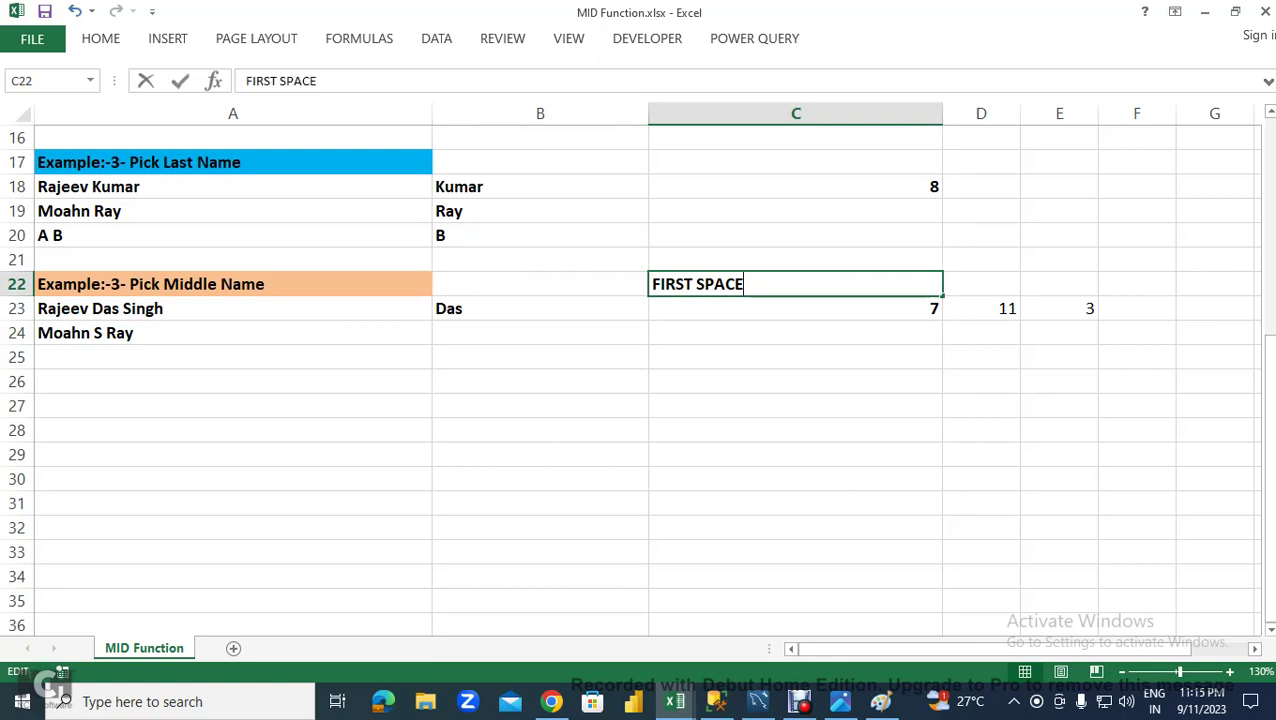
{"action": "key", "text": "Right"}
{"action": "key", "text": "Down"}
{"action": "key", "text": "Left"}
{"action": "key", "text": "Left"}
{"action": "key", "text": "F2"}
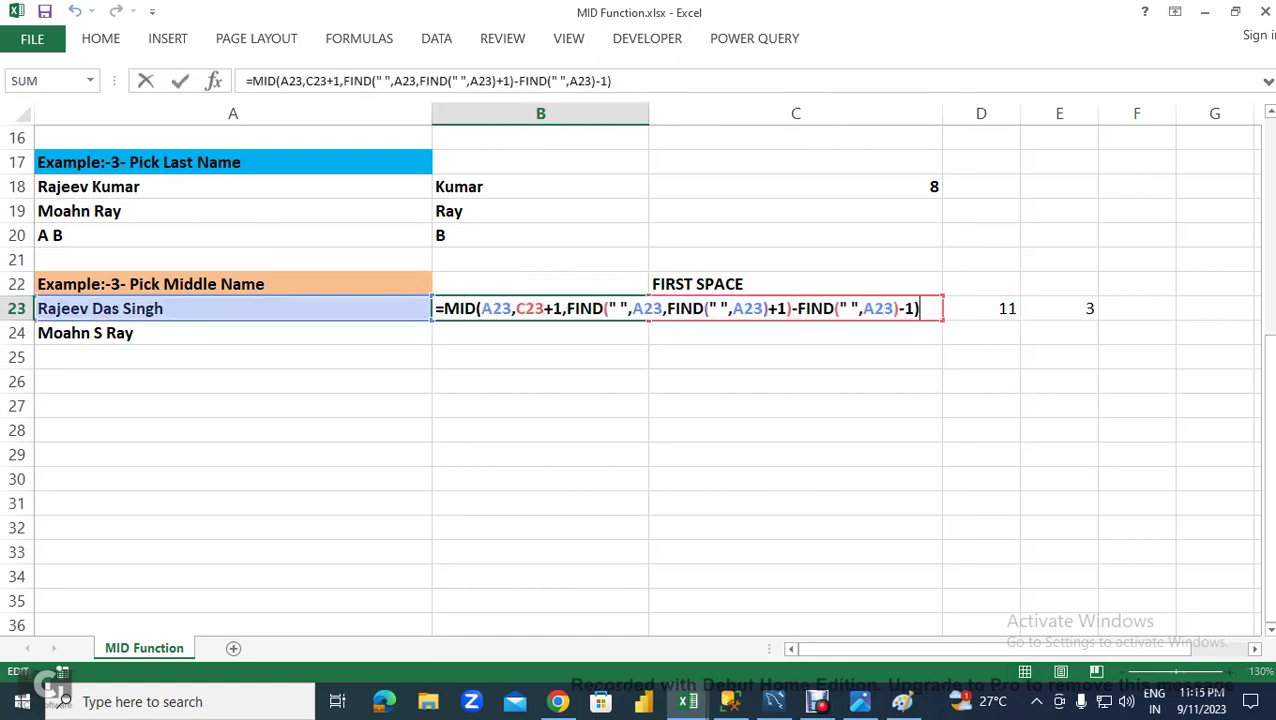
{"action": "key", "text": "Left"}
{"action": "key", "text": "Left"}
{"action": "key", "text": "Left"}
{"action": "key", "text": "Left"}
{"action": "key", "text": "Left"}
{"action": "key", "text": "Left"}
{"action": "key", "text": "Left"}
{"action": "key", "text": "Left"}
{"action": "key", "text": "Left"}
{"action": "key", "text": "Left"}
{"action": "key", "text": "Left"}
{"action": "key", "text": "Left"}
{"action": "key", "text": "BackSpace"}
{"action": "key", "text": "BackSpace"}
{"action": "key", "text": "Delete"}
{"action": "key", "text": "ctrl+v"}
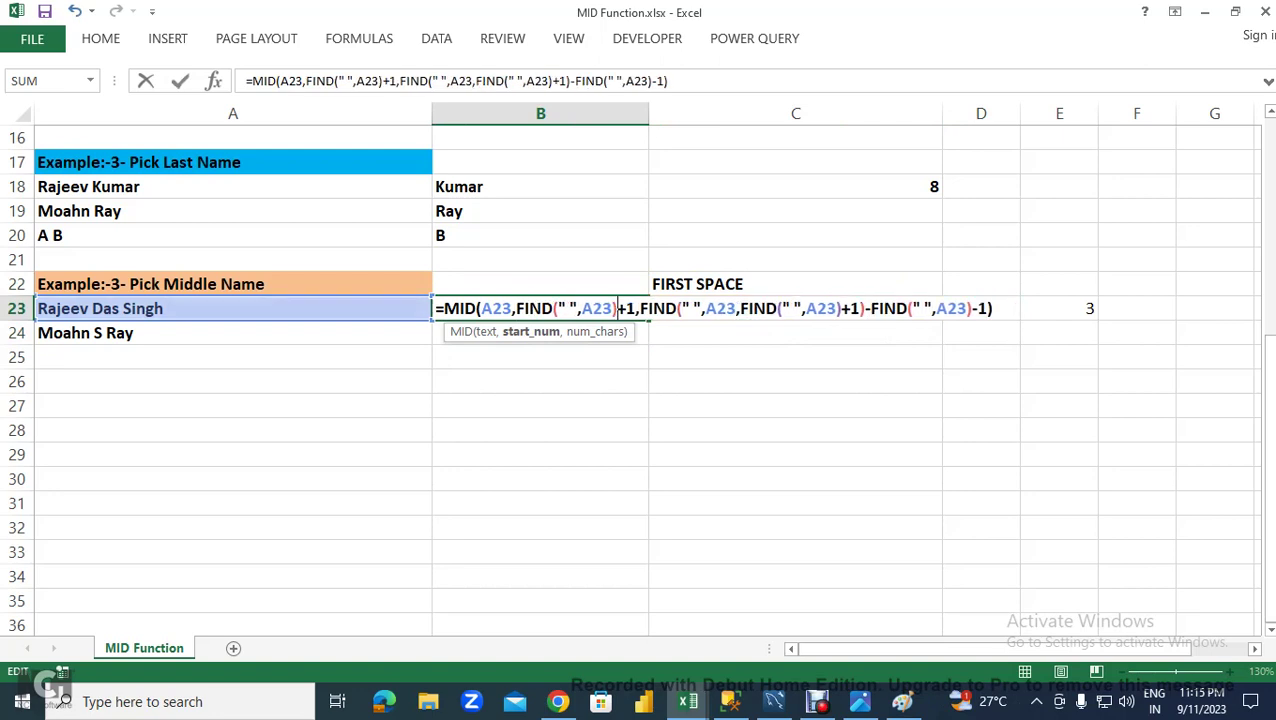
{"action": "key", "text": "Return"}
{"action": "key", "text": "ctrl+d"}
{"action": "left_click", "coordinate": [233, 333]}
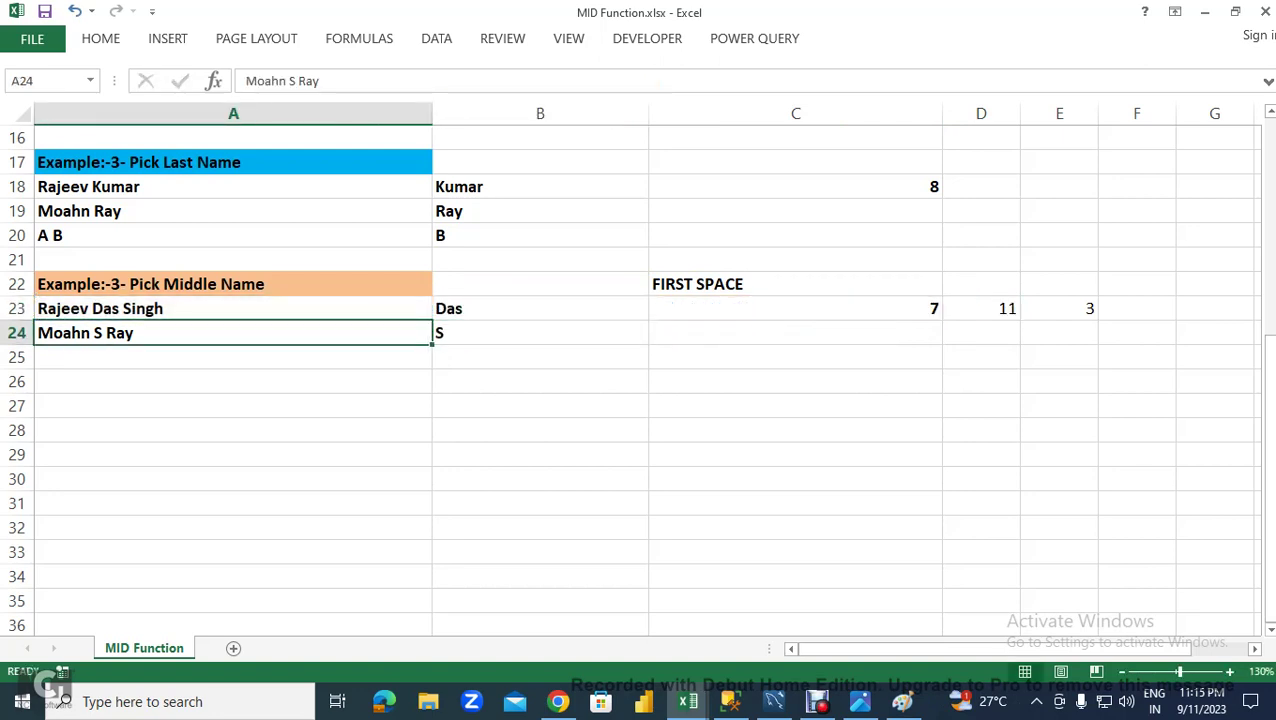
- Enter the name A B C in cell A25
{"action": "left_click", "coordinate": [233, 357]}
{"action": "type", "text": "="}
{"action": "key", "text": "BackSpace"}
{"action": "type", "text": "A B C"}
{"action": "key", "text": "BackSpace"}
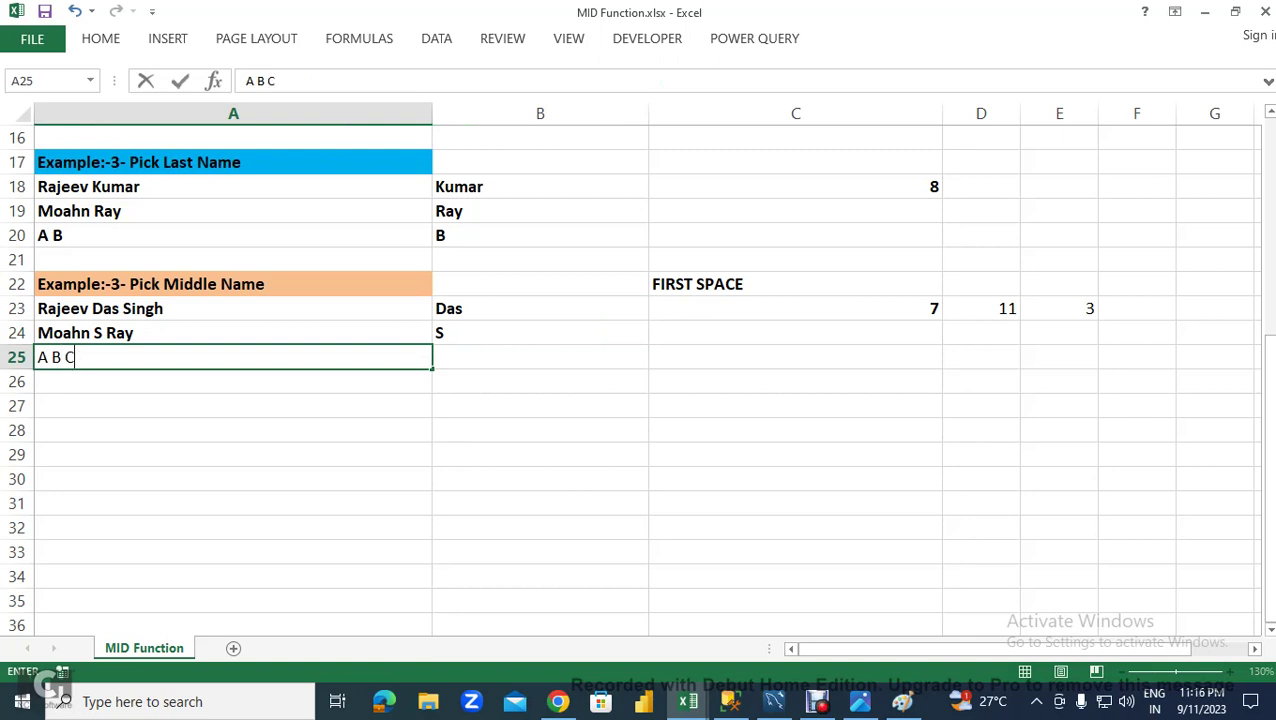
{"action": "key", "text": "Tab"}
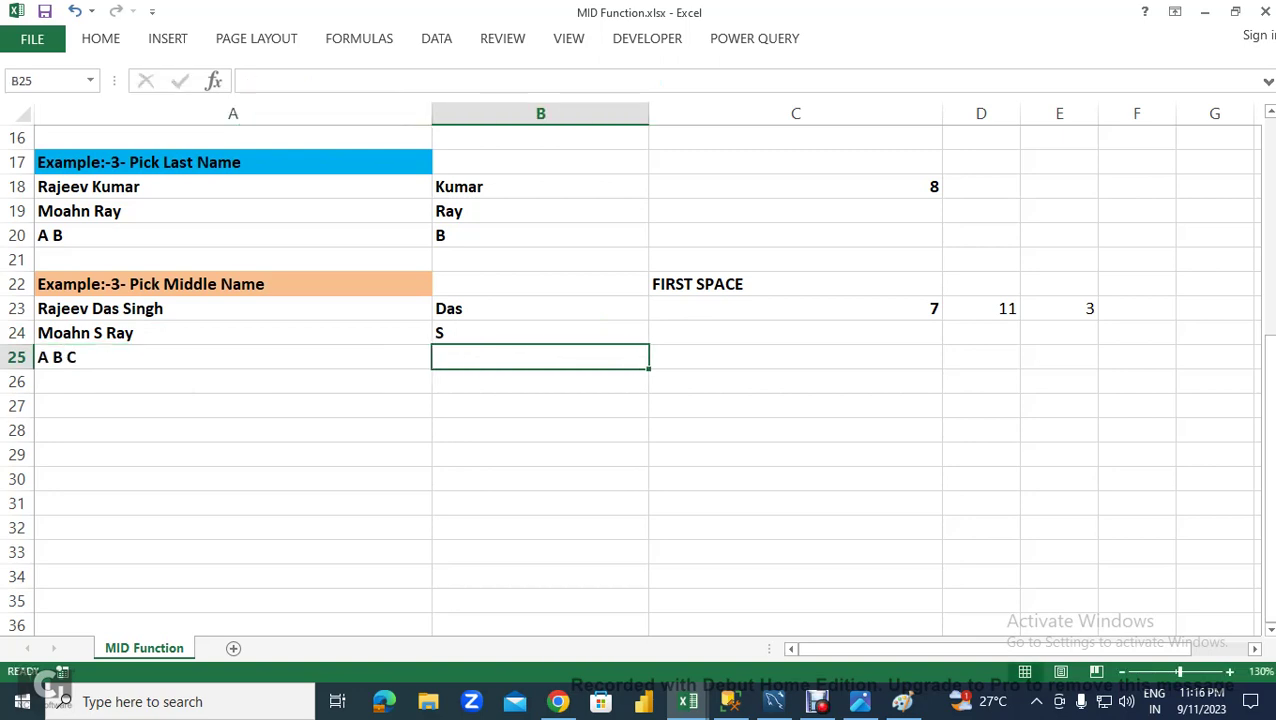
- Copy B24's middle-name formula into B25 so it returns B
{"action": "key", "text": "Up"}
{"action": "key", "text": "ctrl+c"}
{"action": "key", "text": "Down"}
{"action": "key", "text": "ctrl+v"}
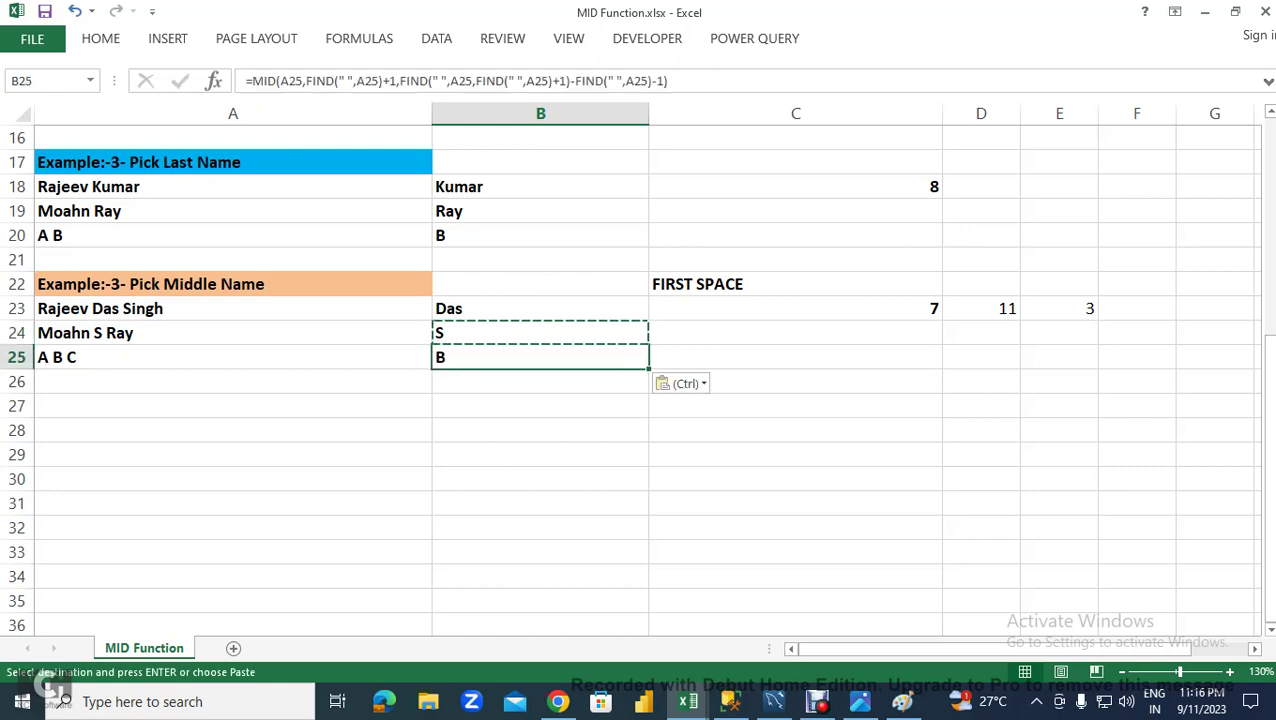
{"action": "key", "text": "Escape"}
{"action": "scroll", "coordinate": [640, 375], "scroll_direction": "up", "scroll_amount": 3}
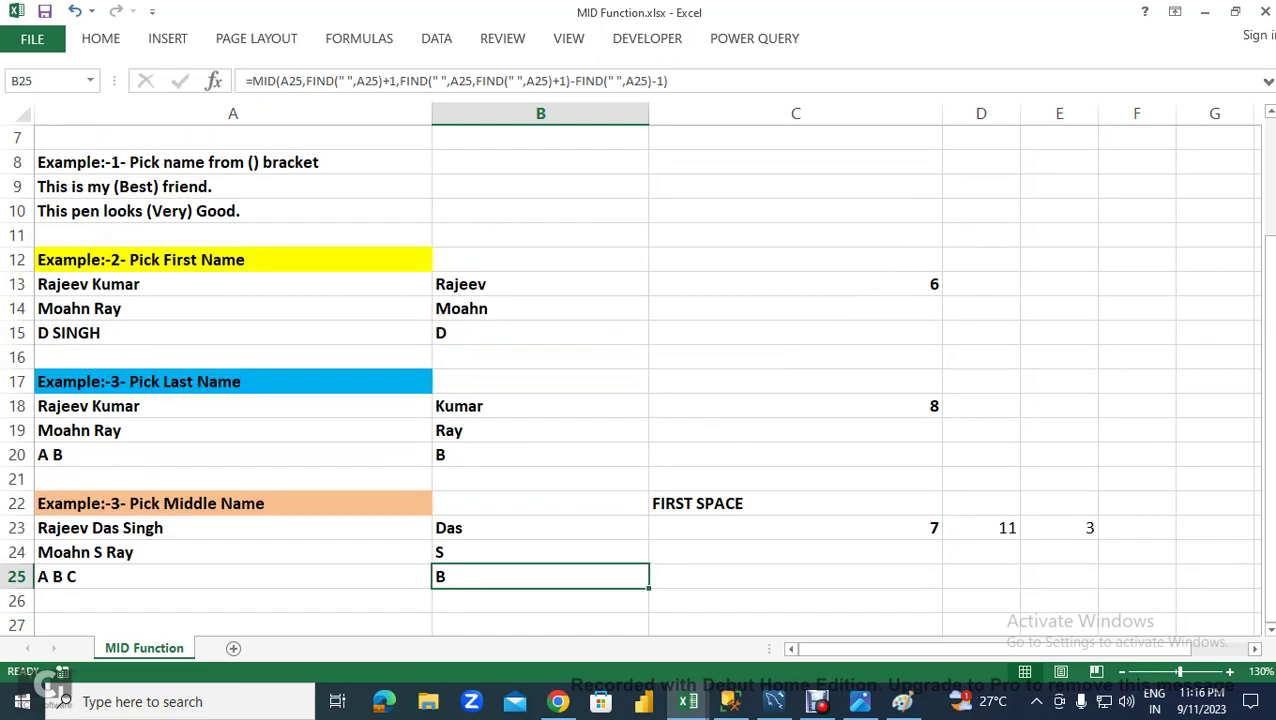
{"action": "scroll", "coordinate": [640, 375], "scroll_direction": "up", "scroll_amount": 1}
{"action": "left_click", "coordinate": [180, 235]}
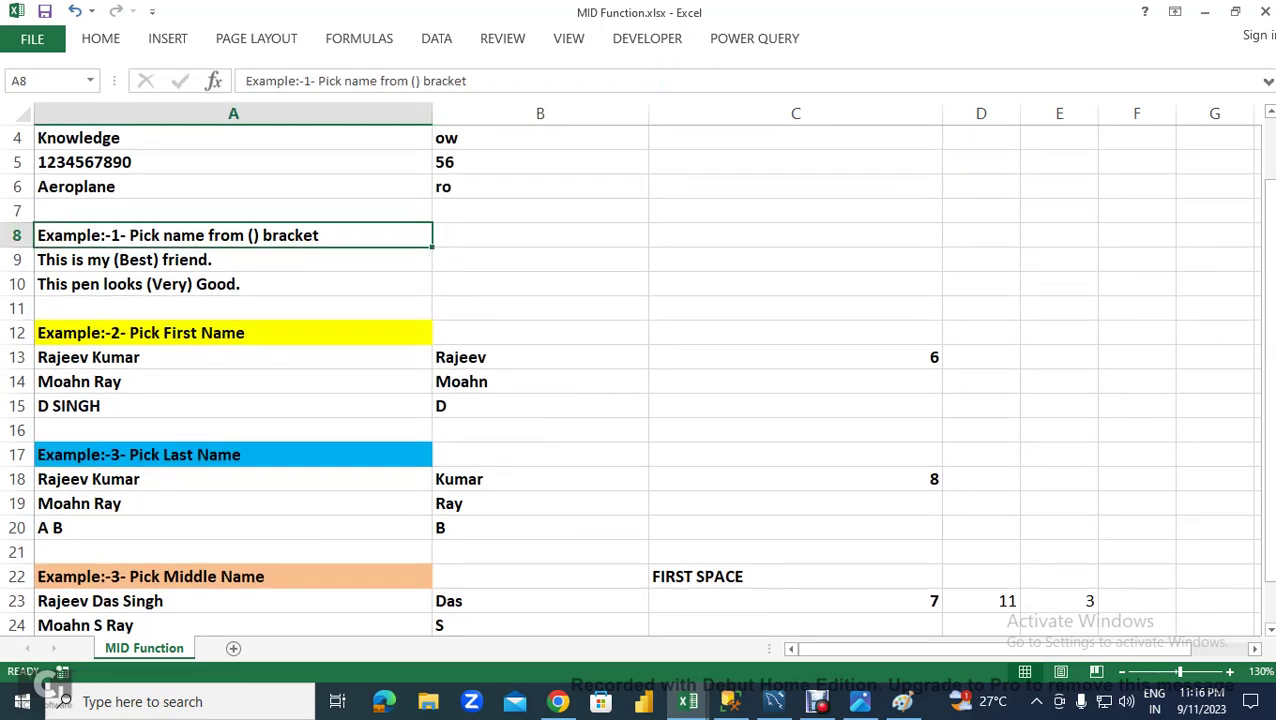
{"action": "left_click", "coordinate": [180, 259]}
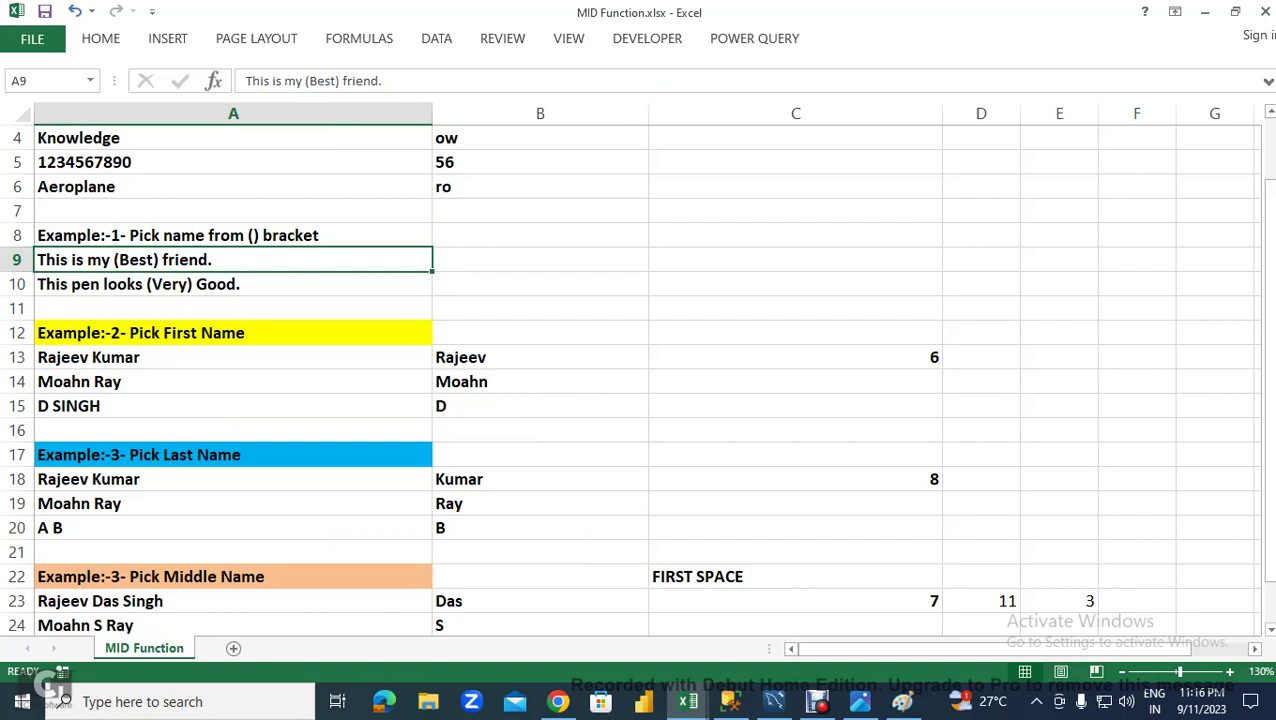
{"action": "scroll", "coordinate": [640, 375], "scroll_direction": "down", "scroll_amount": 1}
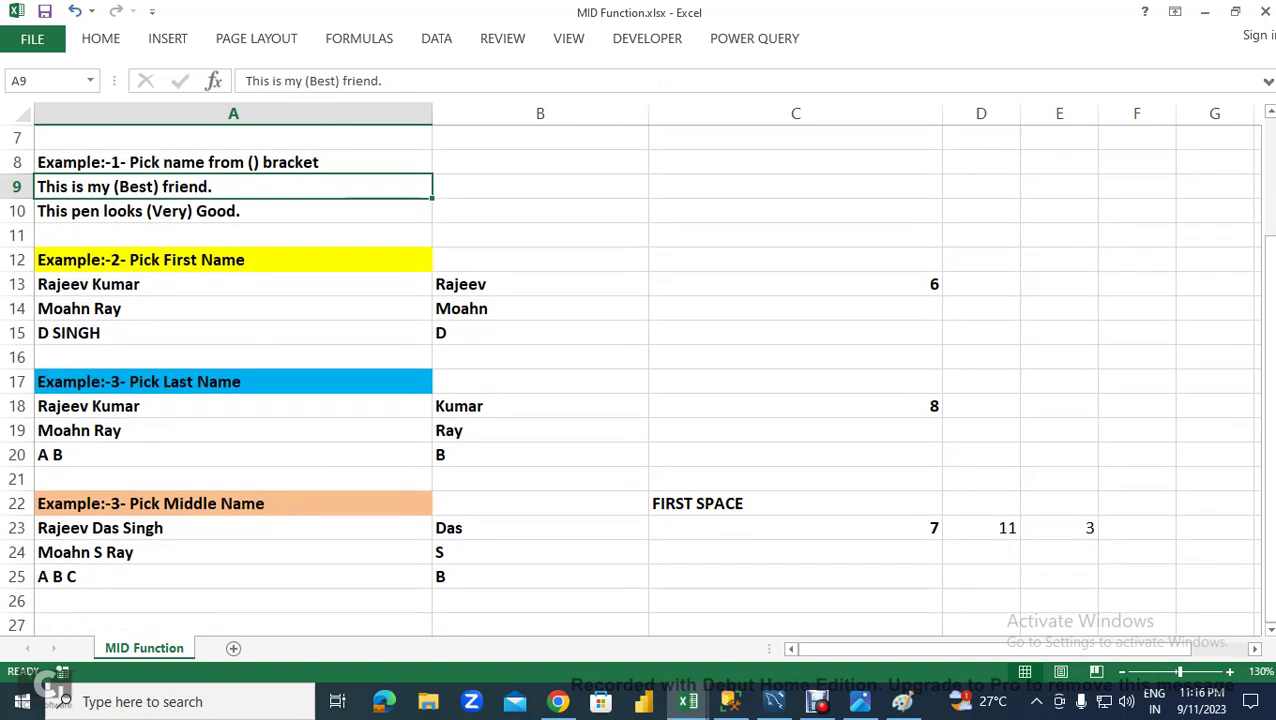
{"action": "left_click", "coordinate": [540, 528]}
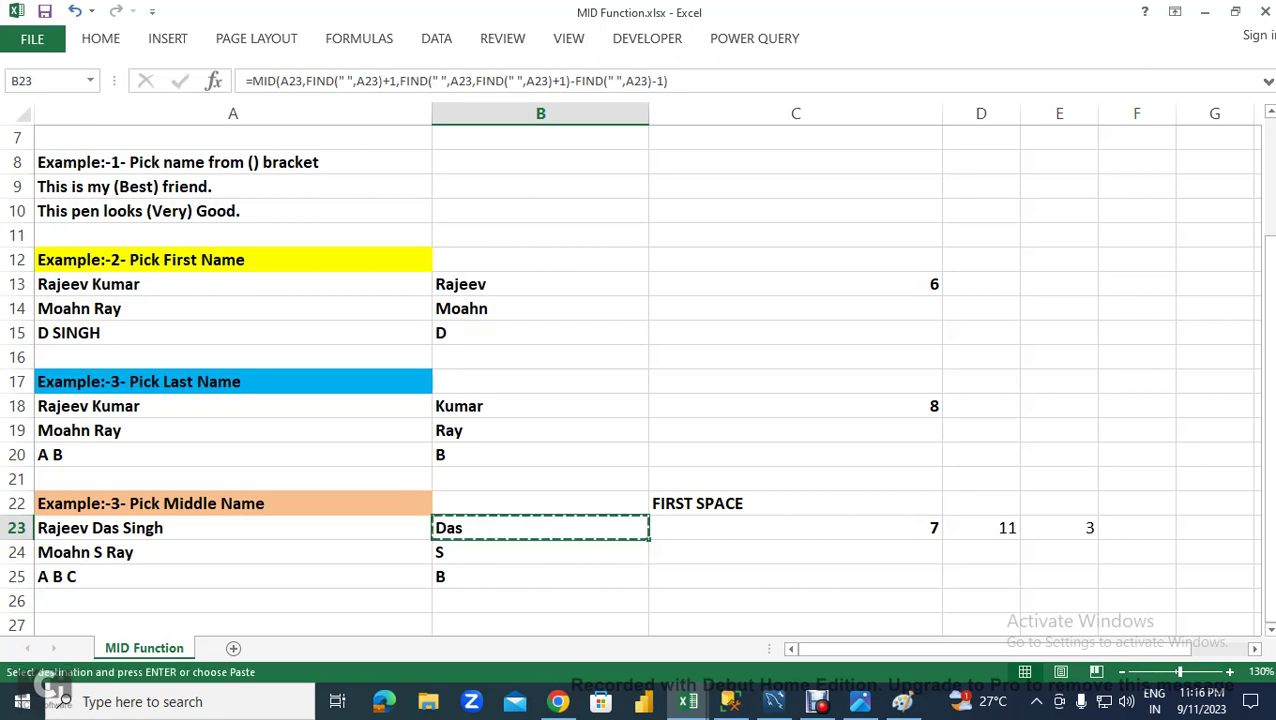
{"action": "key", "text": "ctrl+c"}
{"action": "scroll", "coordinate": [640, 375], "scroll_direction": "up", "scroll_amount": 2}
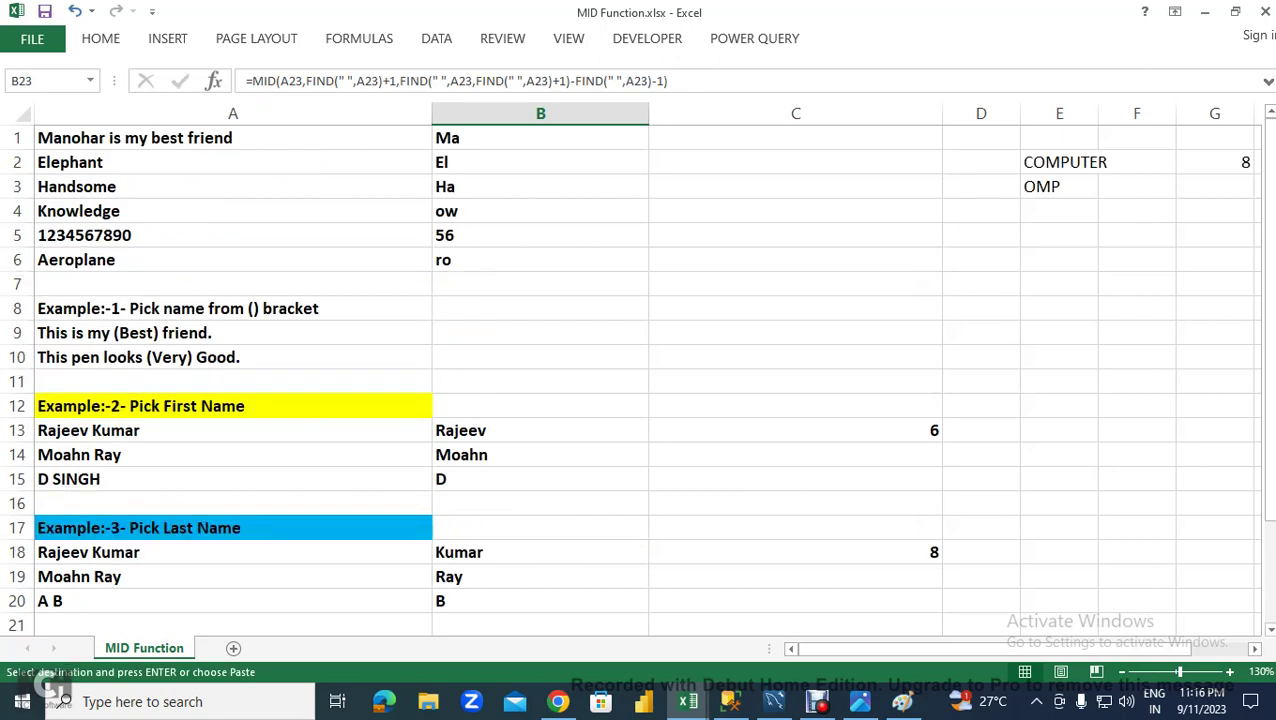
{"action": "left_click", "coordinate": [540, 333]}
{"action": "key", "text": "ctrl+v"}
{"action": "key", "text": "Escape"}
{"action": "key", "text": "F2"}
{"action": "key", "text": "Left"}
{"action": "key", "text": "Left"}
{"action": "key", "text": "Left"}
{"action": "key", "text": "Left"}
{"action": "key", "text": "Left"}
{"action": "key", "text": "Left"}
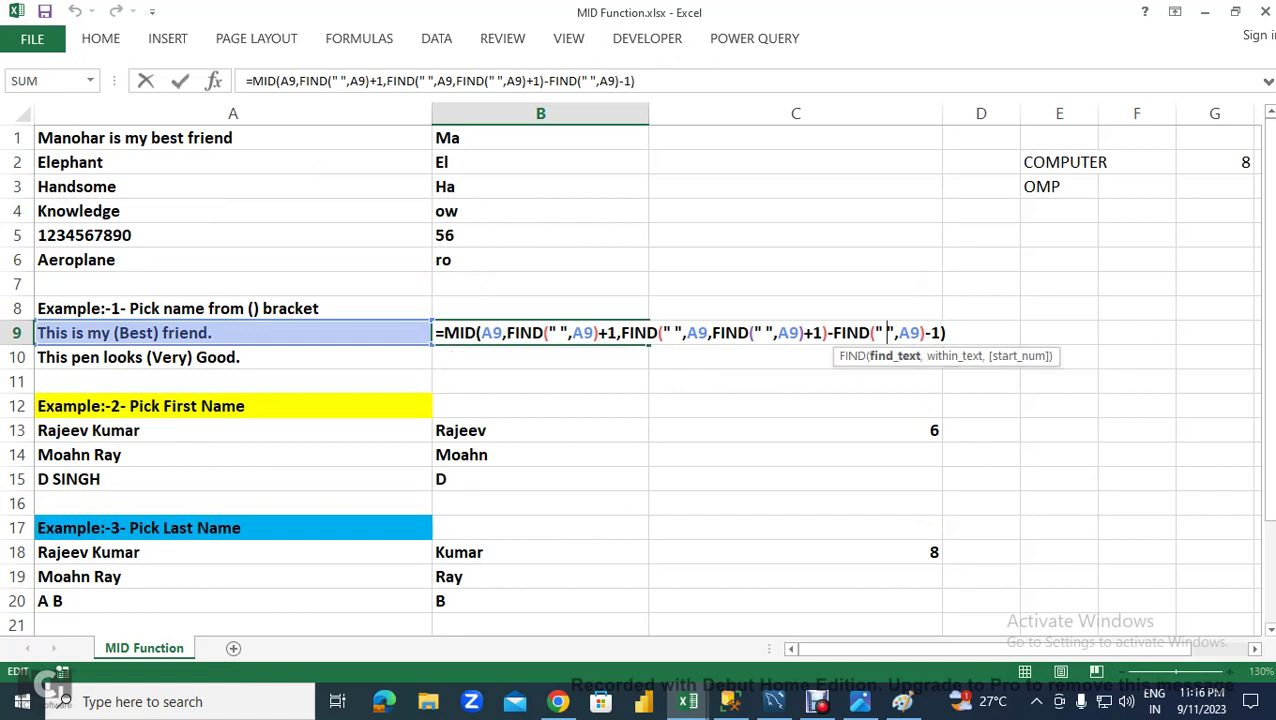
{"action": "key", "text": "BackSpace"}
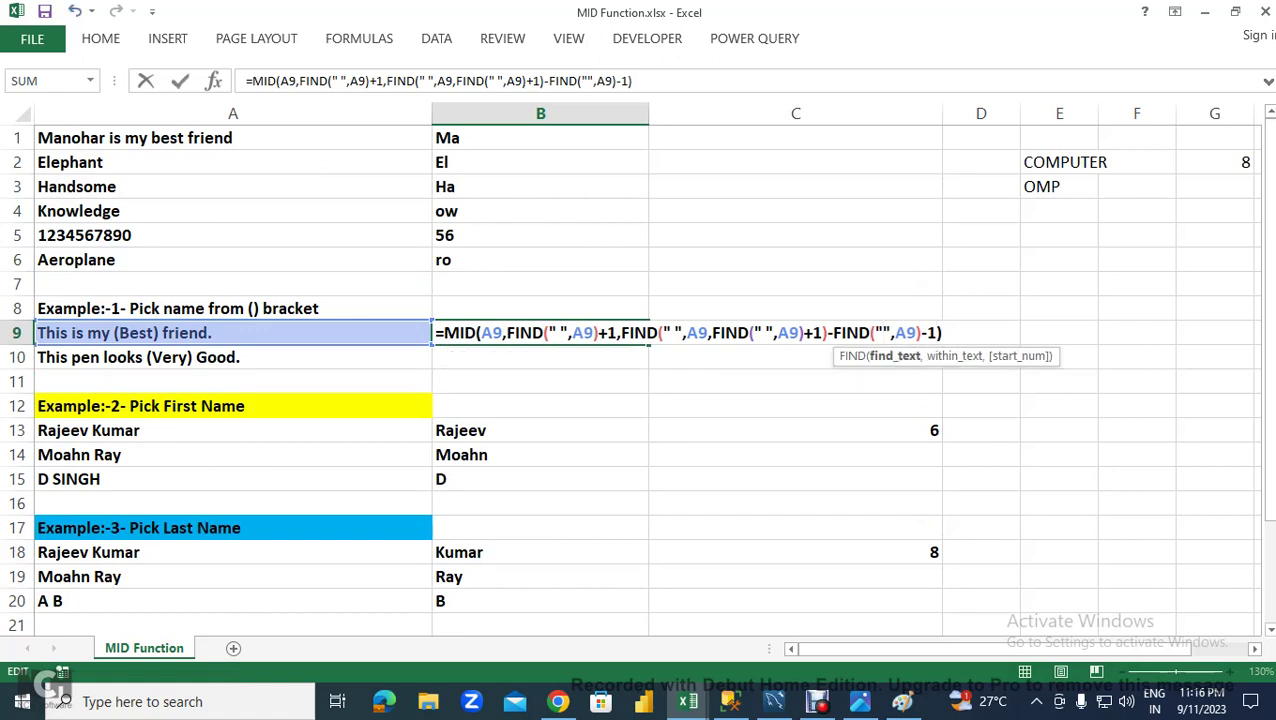
{"action": "key", "text": "ctrl+Return"}
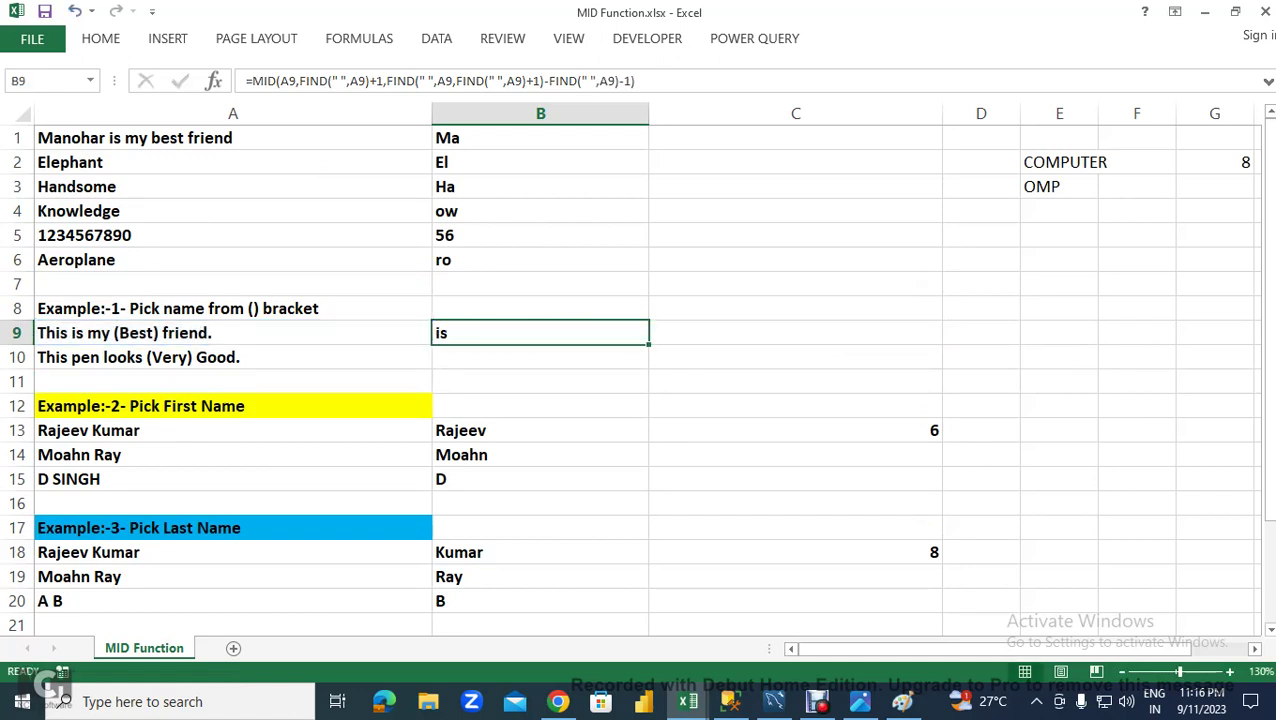
{"action": "key", "text": "Delete"}
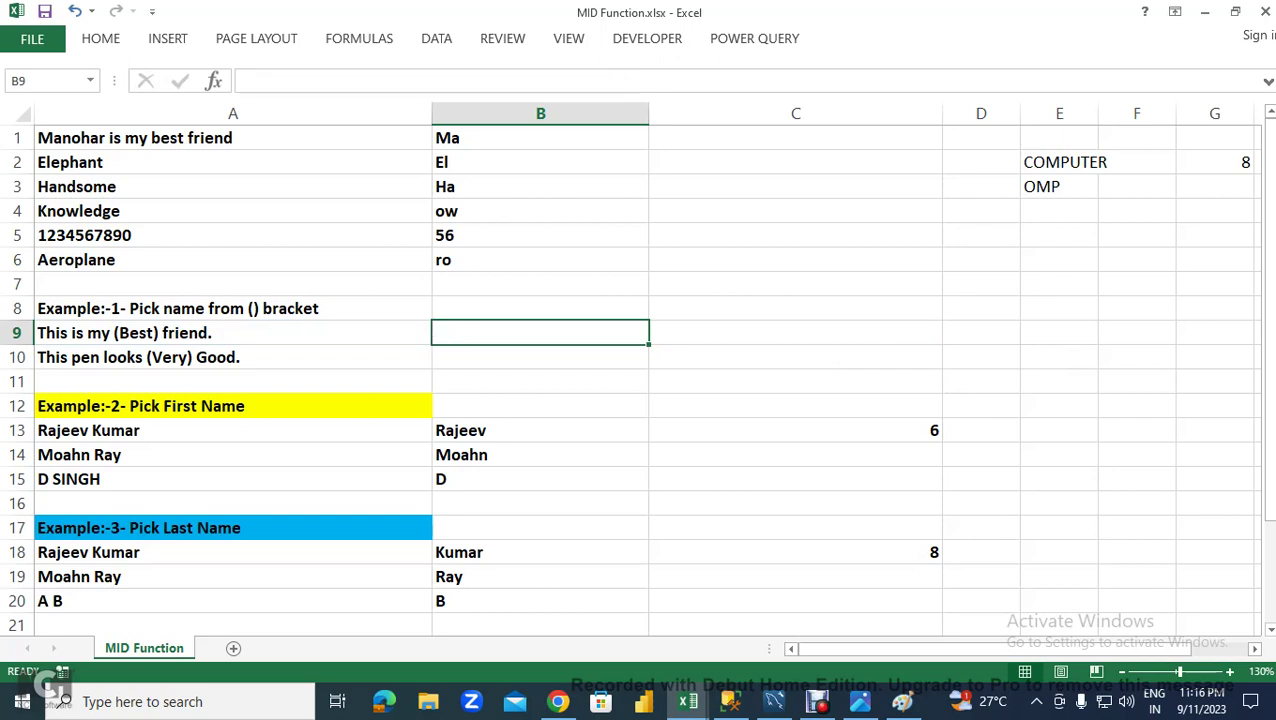
{"action": "left_click", "coordinate": [795, 332]}
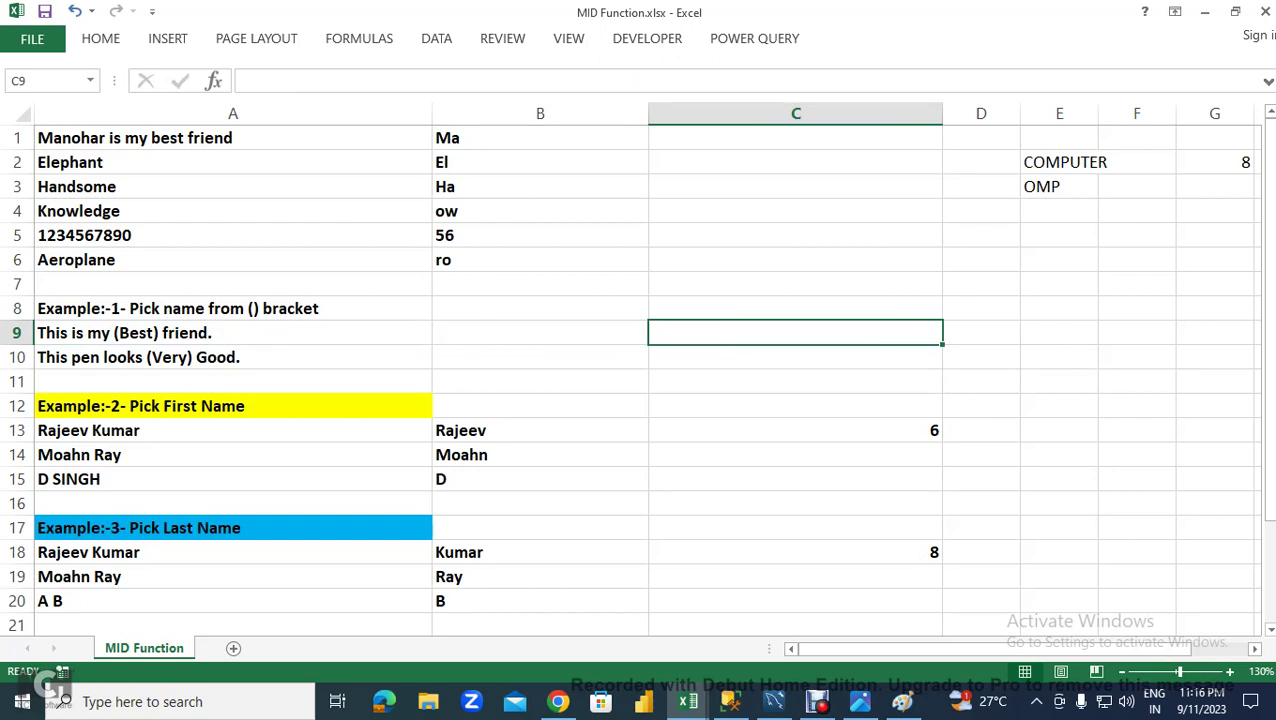
- Add header FIND ( in C8 and =FIND("(",A9) in C9, returning 12
{"action": "left_click", "coordinate": [795, 308]}
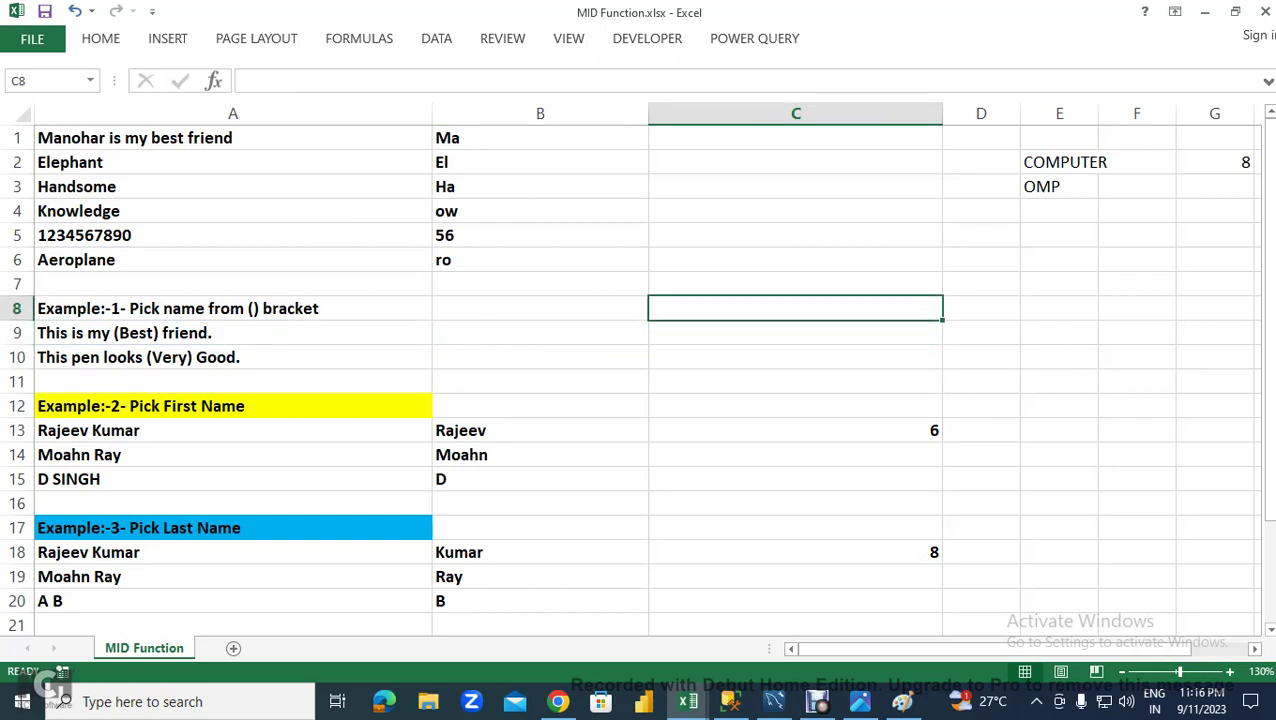
{"action": "type", "text": "FIND ("}
{"action": "key", "text": "Return"}
{"action": "type", "text": "F"}
{"action": "key", "text": "BackSpace"}
{"action": "key", "text": "BackSpace"}
{"action": "type", "text": "F"}
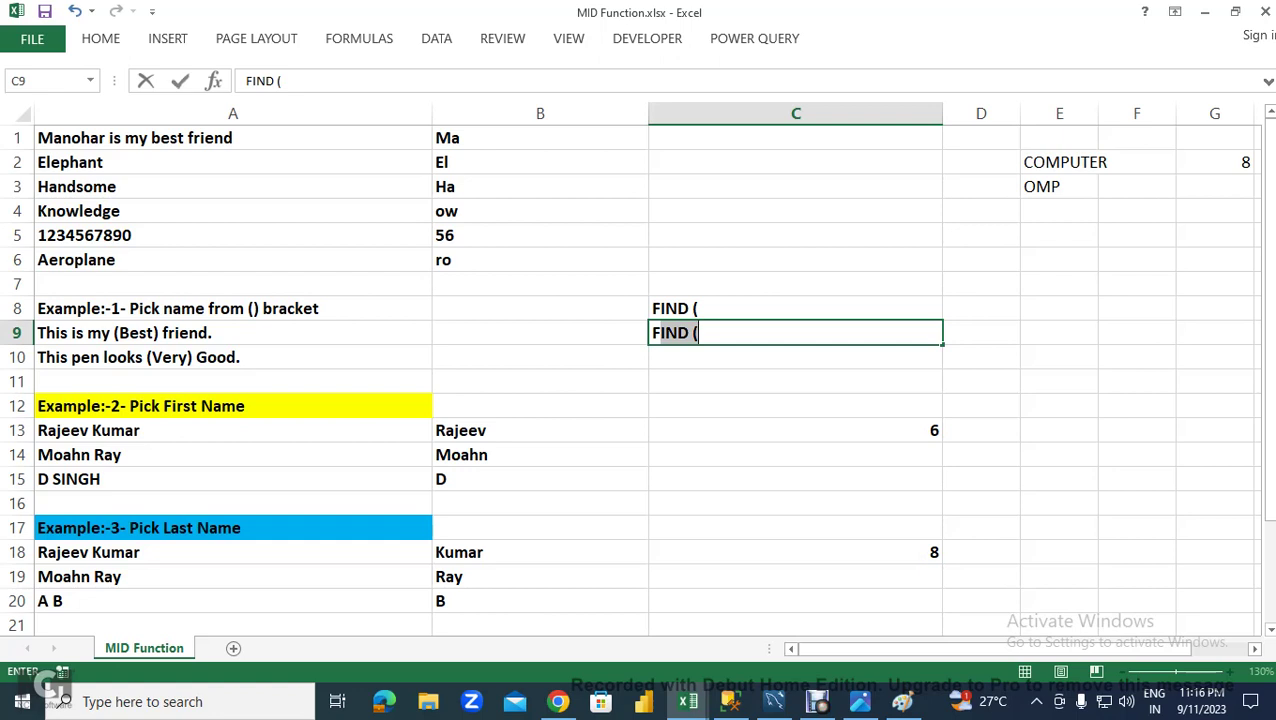
{"action": "type", "text": "=FIND"}
{"action": "key", "text": "Escape"}
{"action": "type", "text": "=FIND(\"(\"<"}
{"action": "key", "text": "BackSpace"}
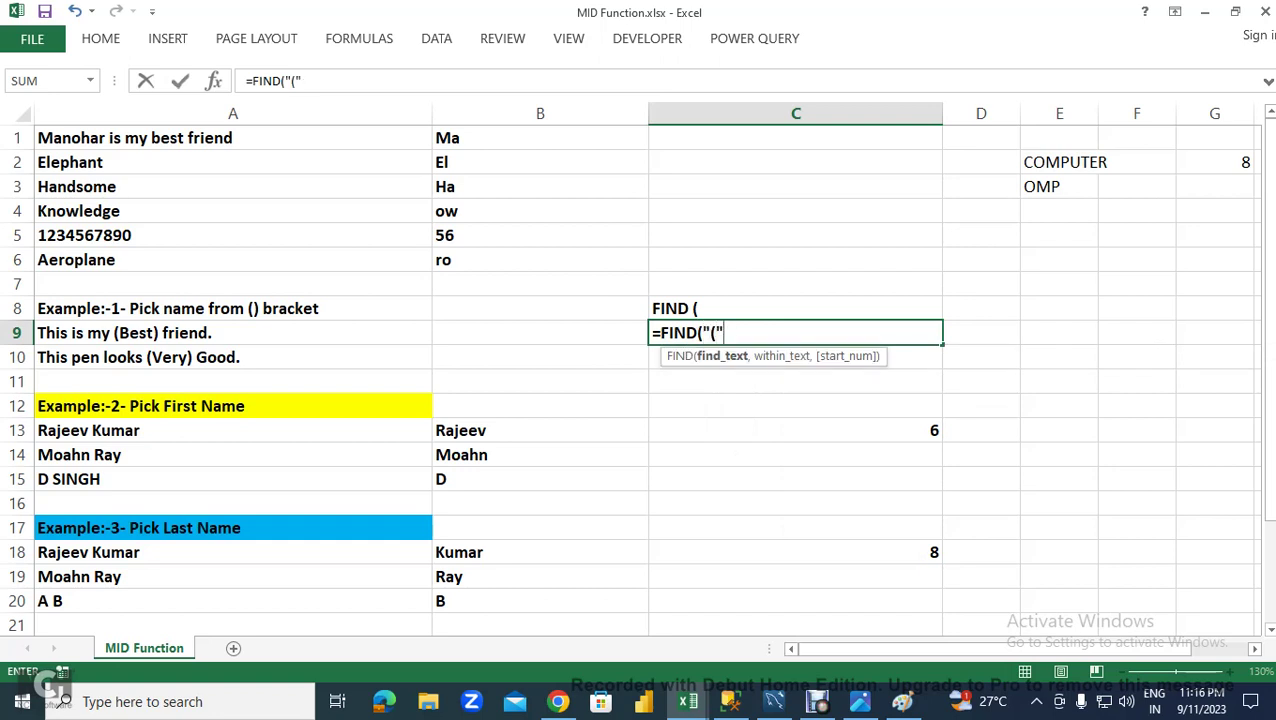
{"action": "type", "text": ","}
{"action": "left_click", "coordinate": [124, 333]}
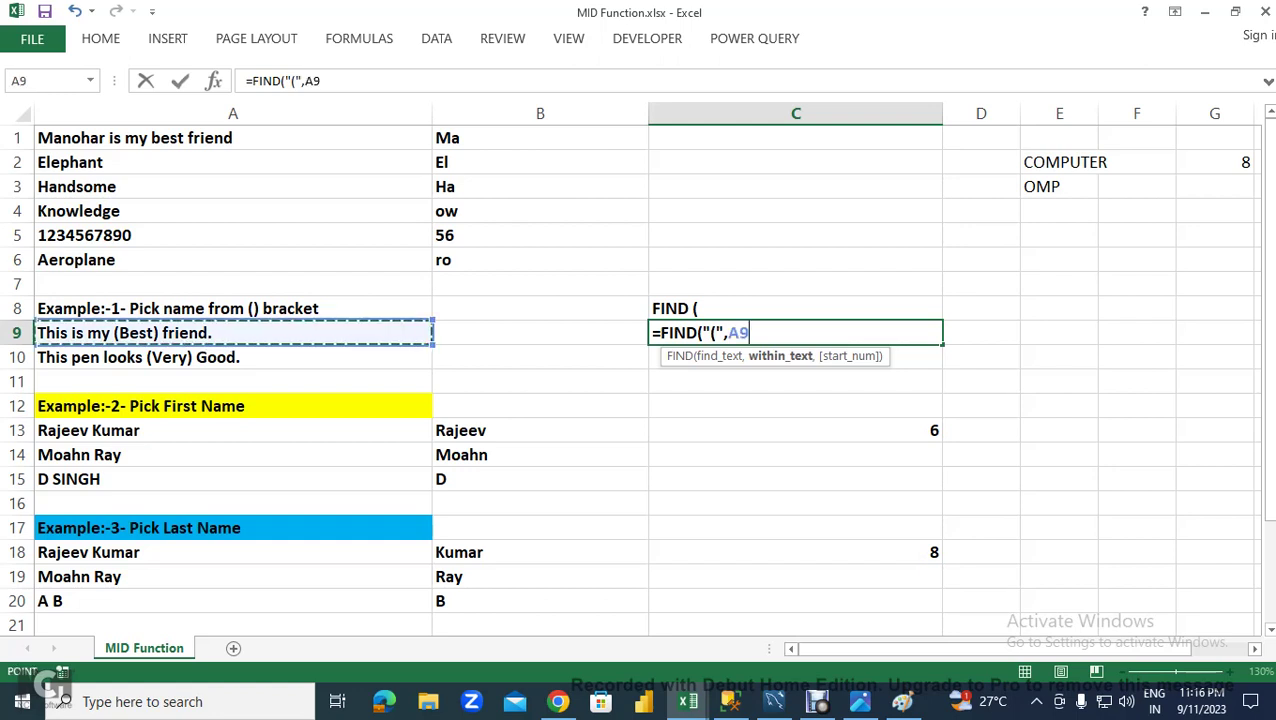
{"action": "key", "text": "Return"}
- Add header FIND ) in D8 and =FIND(")",A9) in D9, returning 17
{"action": "left_click", "coordinate": [981, 308]}
{"action": "type", "text": "FIND "}
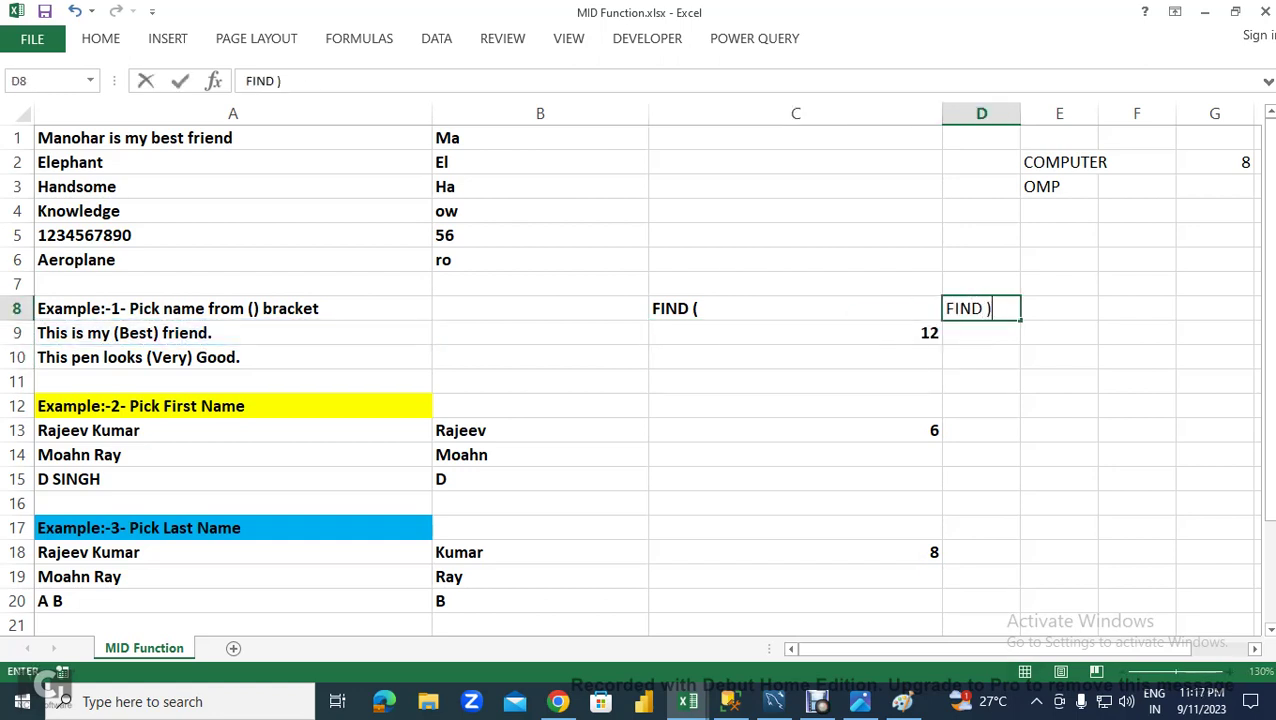
{"action": "type", "text": ")"}
{"action": "key", "text": "Return"}
{"action": "type", "text": "=FIND("}
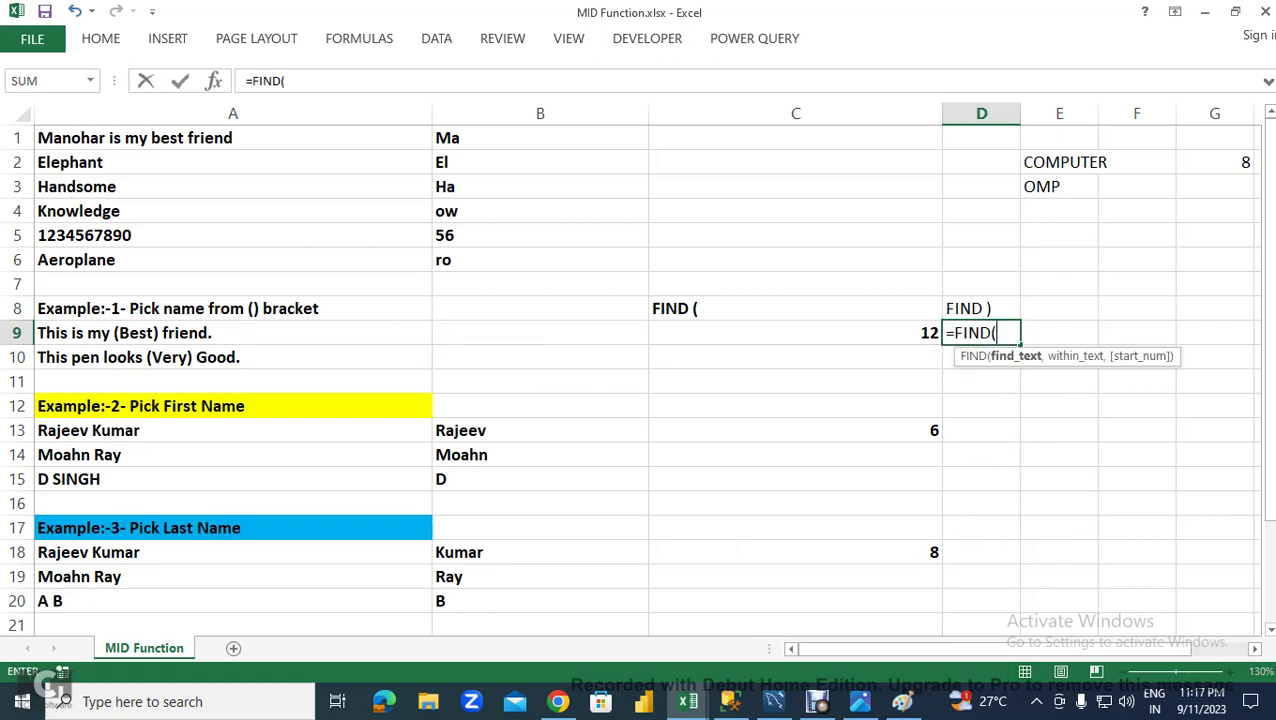
{"action": "type", "text": "\")\","}
{"action": "left_click", "coordinate": [124, 333]}
{"action": "key", "text": "Return"}
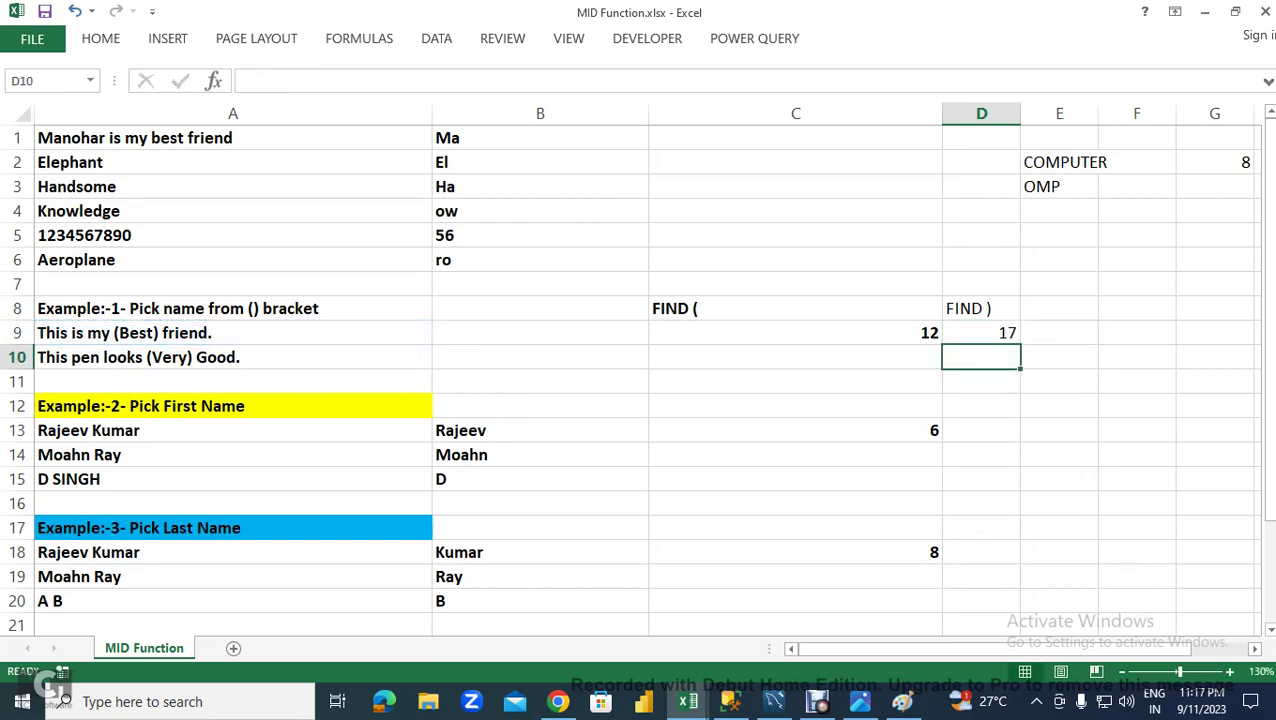
- Add a DIFF header in E8 with =D9-C9-1 in E9, returning 4
{"action": "left_click", "coordinate": [1059, 308]}
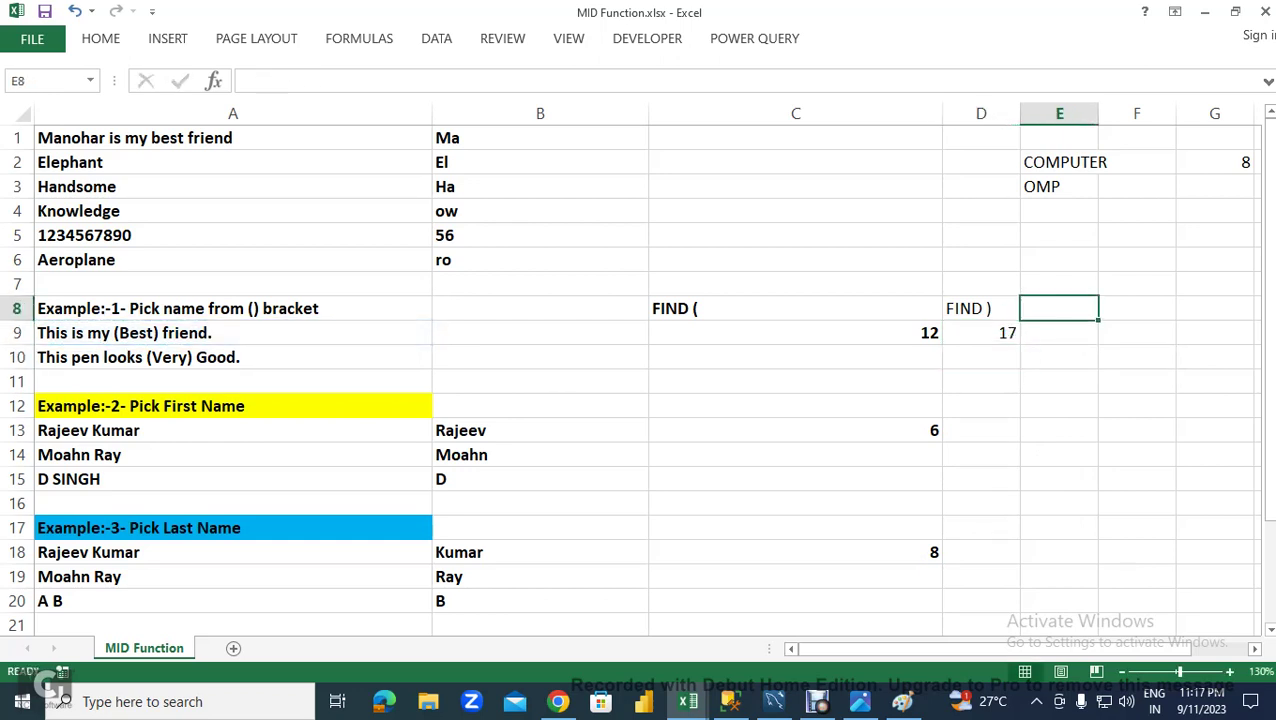
{"action": "type", "text": "DIFF"}
{"action": "key", "text": "Return"}
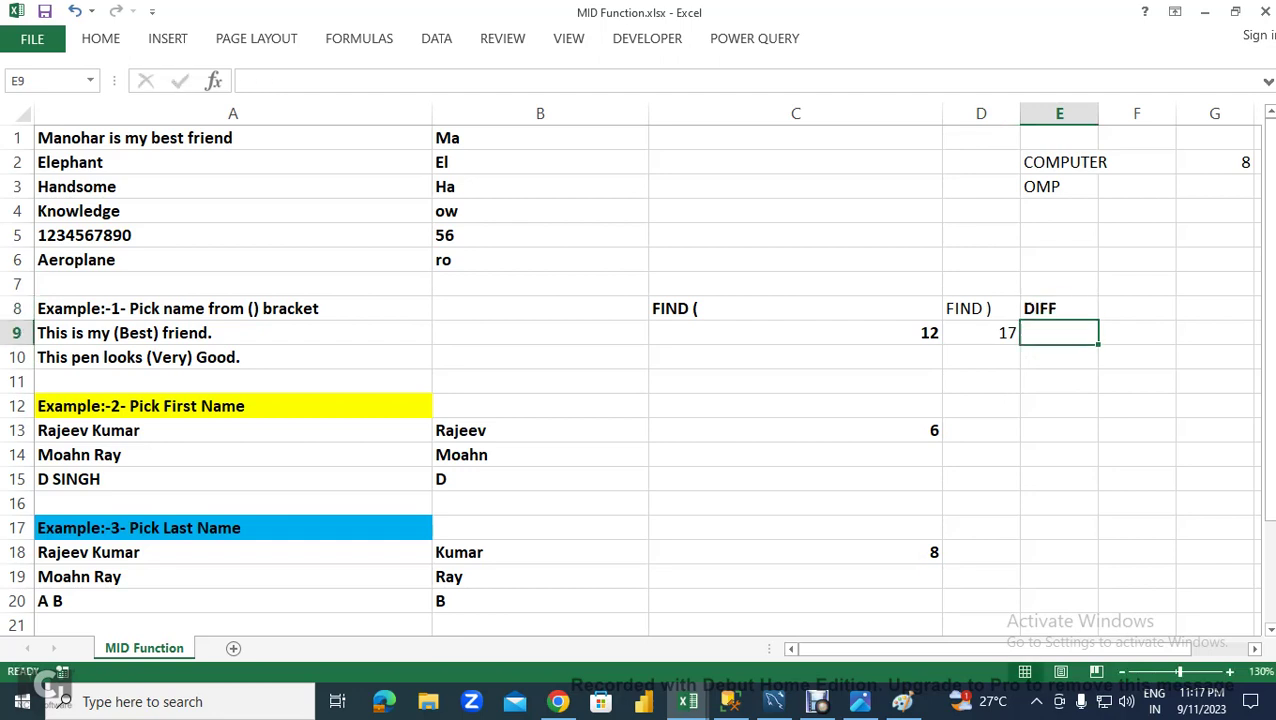
{"action": "type", "text": "="}
{"action": "key", "text": "Left"}
{"action": "type", "text": "-"}
{"action": "key", "text": "Left"}
{"action": "key", "text": "Left"}
{"action": "key", "text": "Return"}
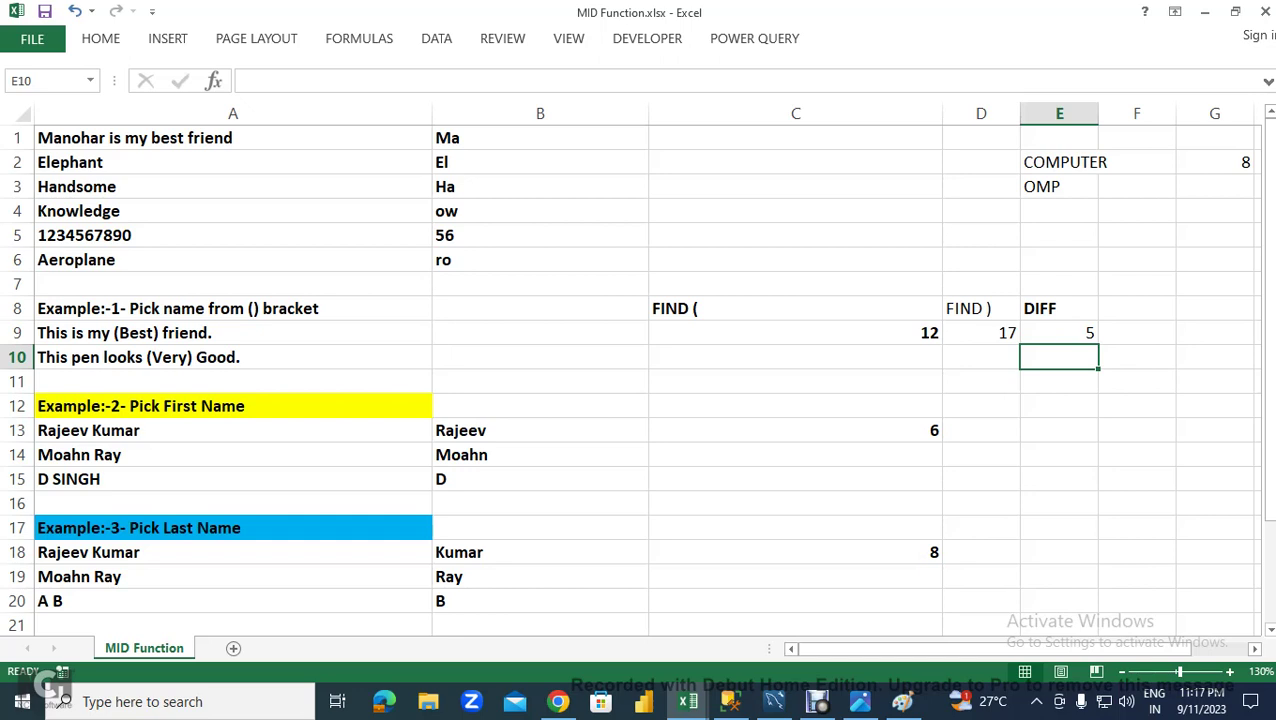
{"action": "key", "text": "Up"}
{"action": "key", "text": "F2"}
{"action": "type", "text": "-"}
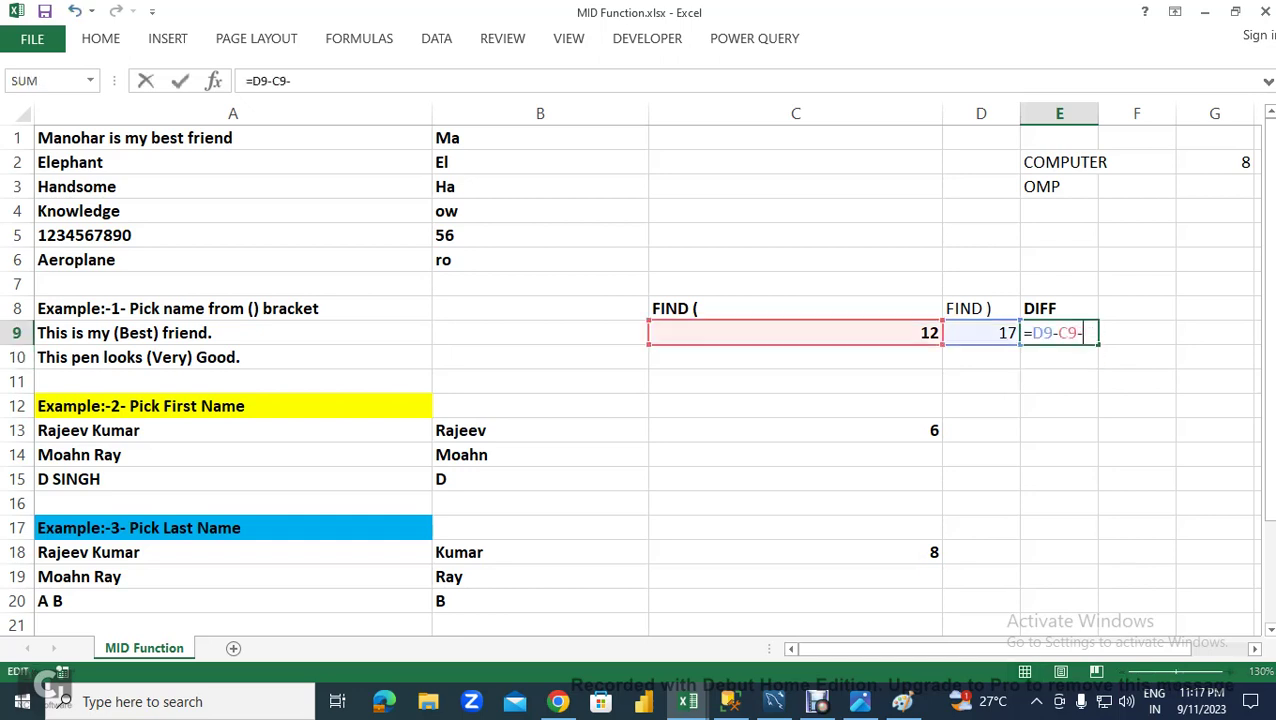
{"action": "type", "text": "1"}
{"action": "key", "text": "Return"}
{"action": "left_click", "coordinate": [540, 333]}
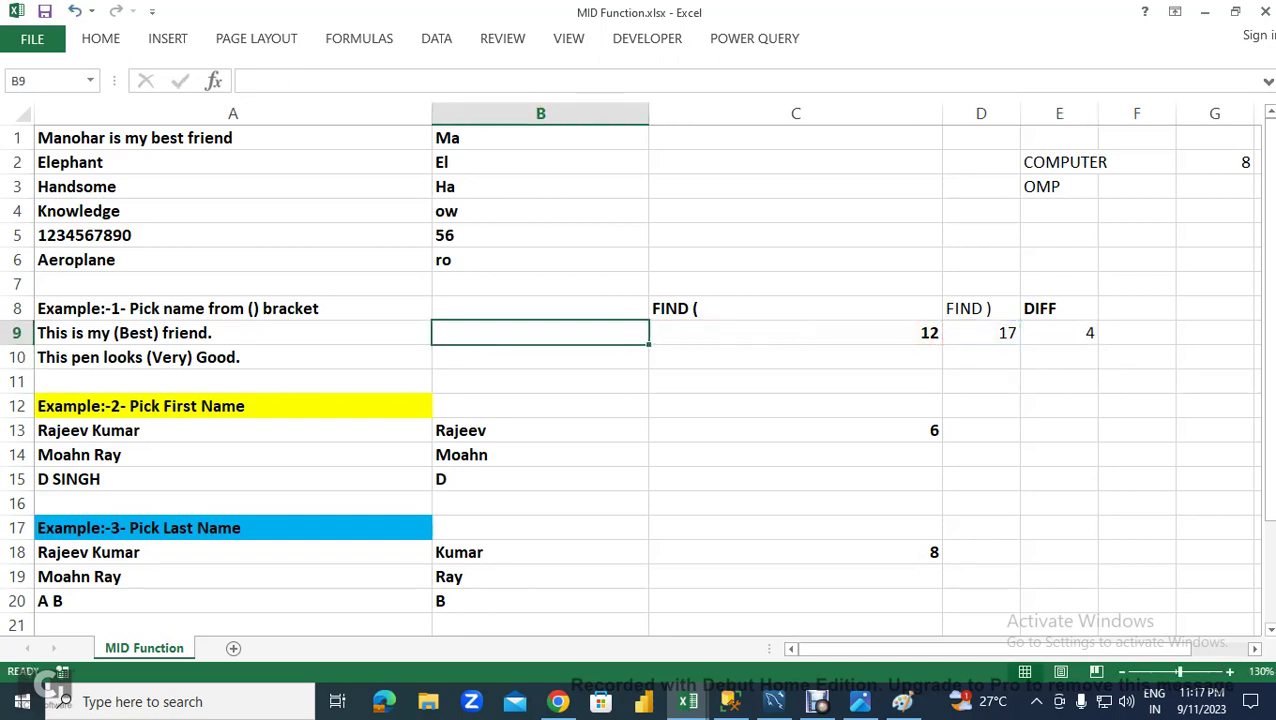
- Enter =MID(A9,C9+1,E9) in B9 so it returns Best
{"action": "type", "text": "=MID"}
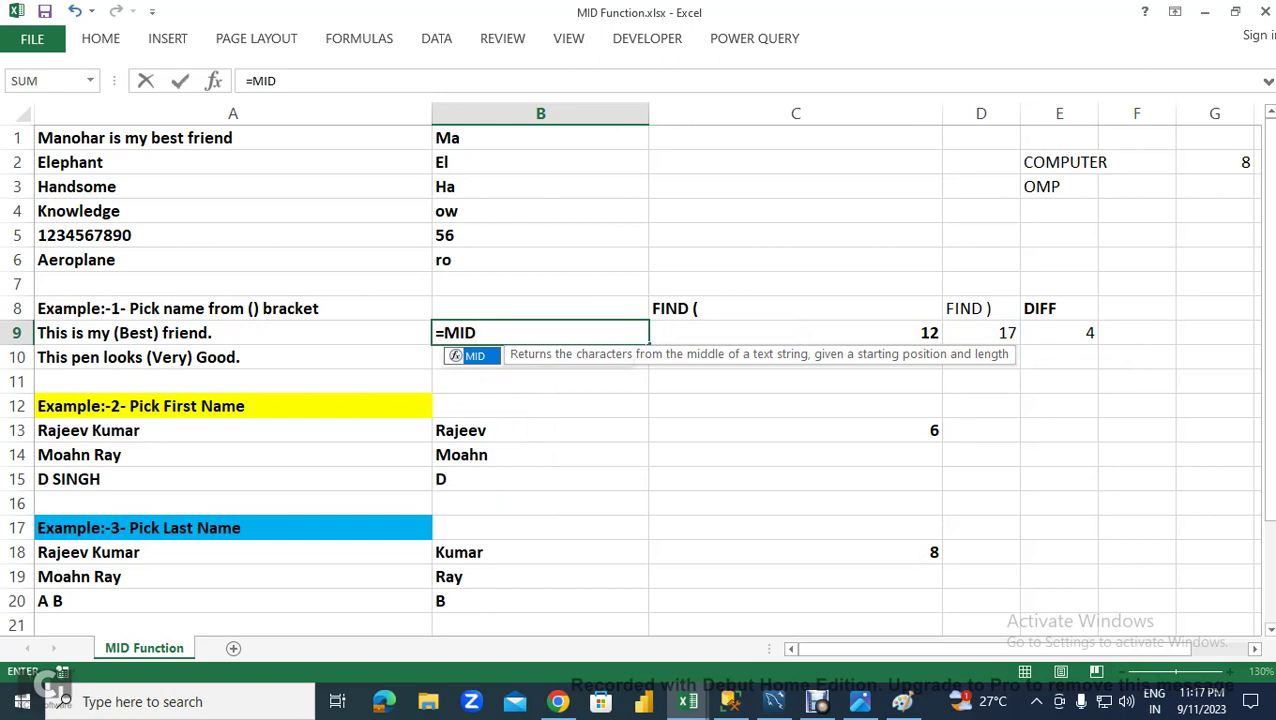
{"action": "type", "text": "("}
{"action": "key", "text": "Left"}
{"action": "type", "text": ","}
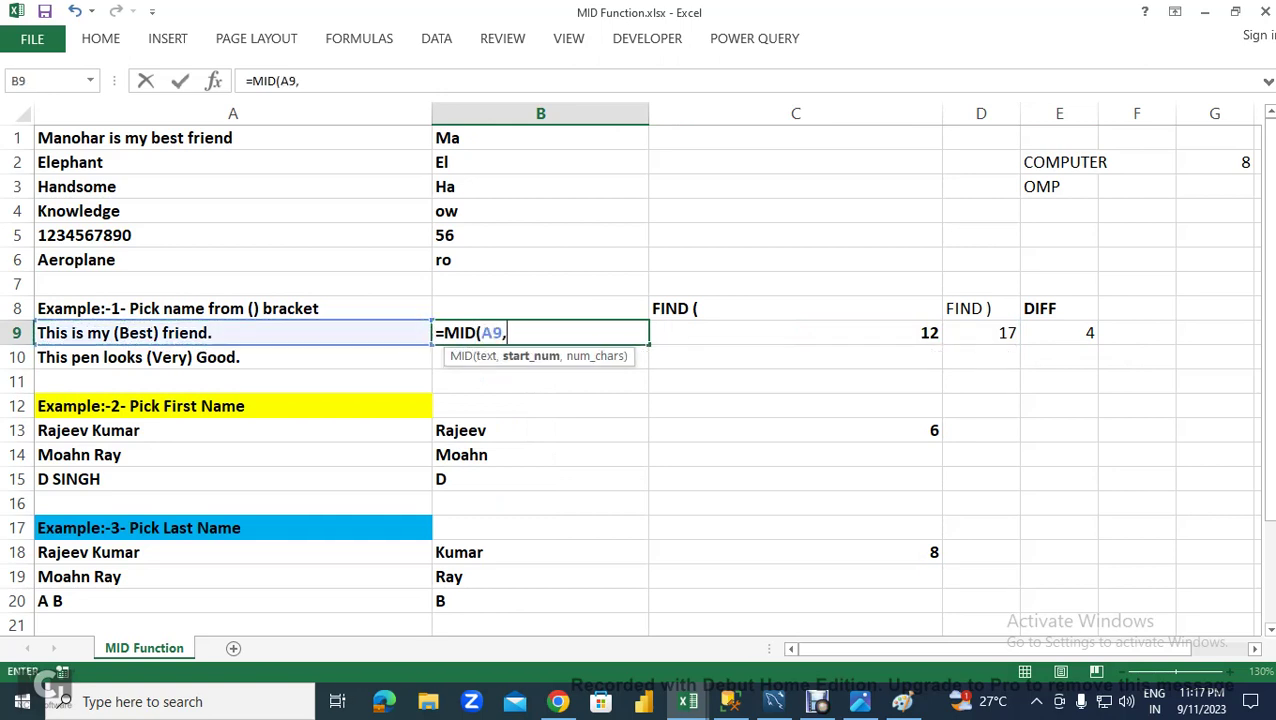
{"action": "left_click", "coordinate": [795, 333]}
{"action": "type", "text": "+1"}
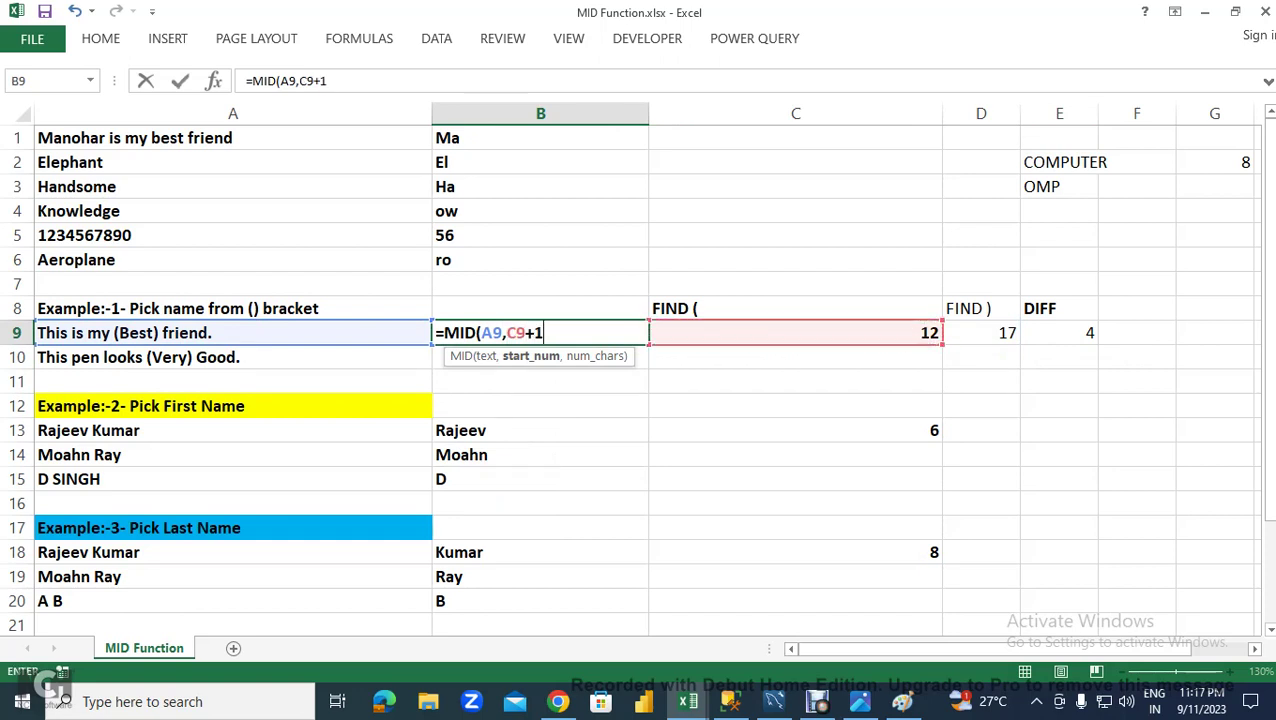
{"action": "type", "text": ","}
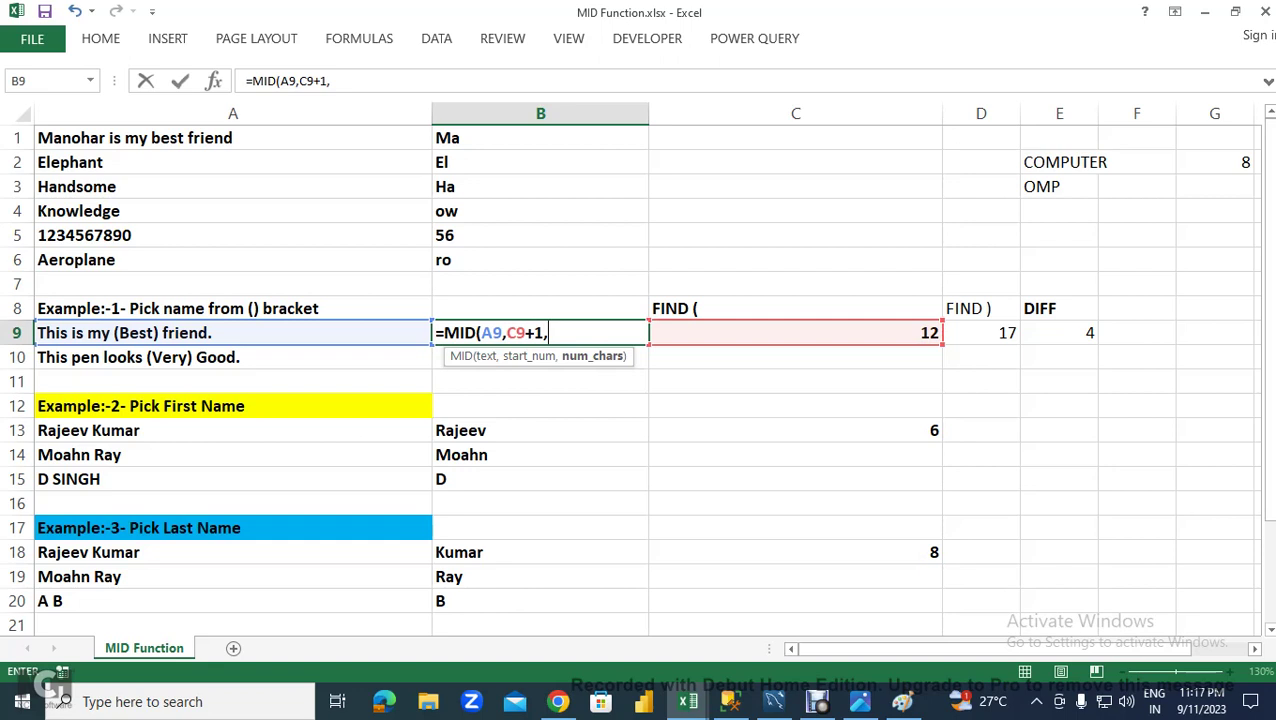
{"action": "type", "text": "E9"}
{"action": "key", "text": "Return"}
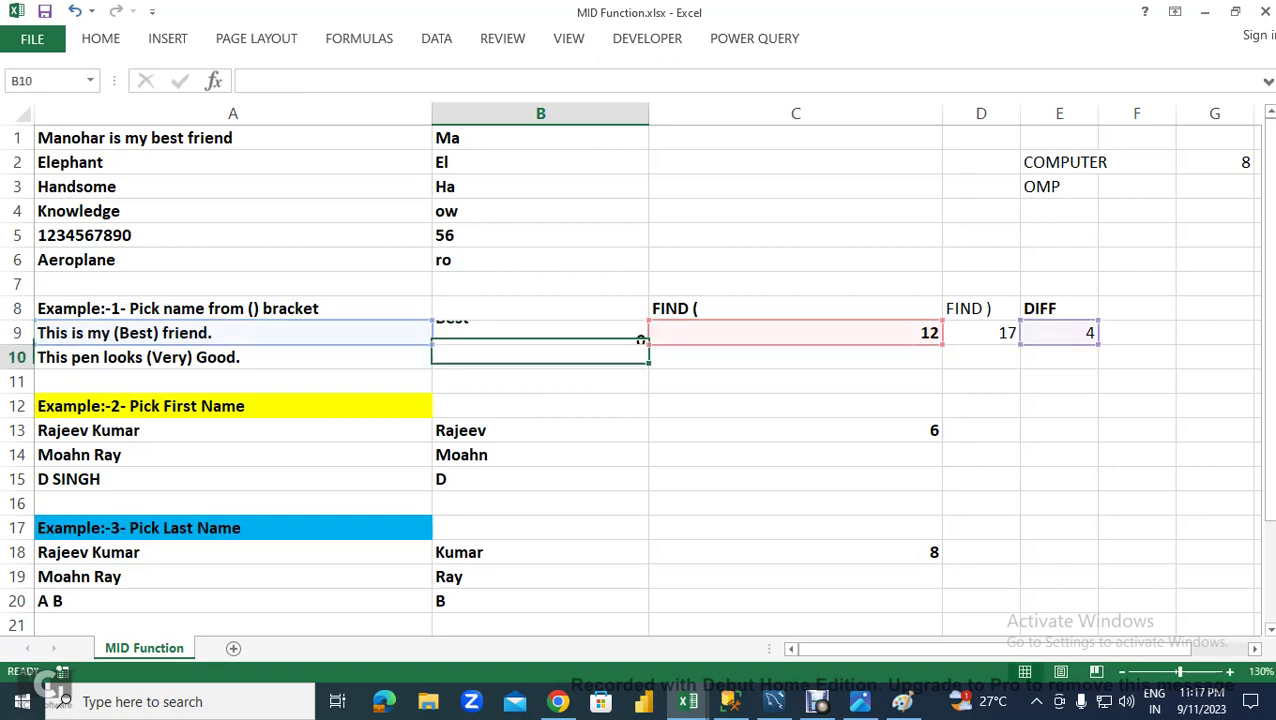
- Check B9's length with =LEN(B9) in B10, which shows 4, then delete it
{"action": "type", "text": "=LEN("}
{"action": "key", "text": "Up"}
{"action": "type", "text": ")"}
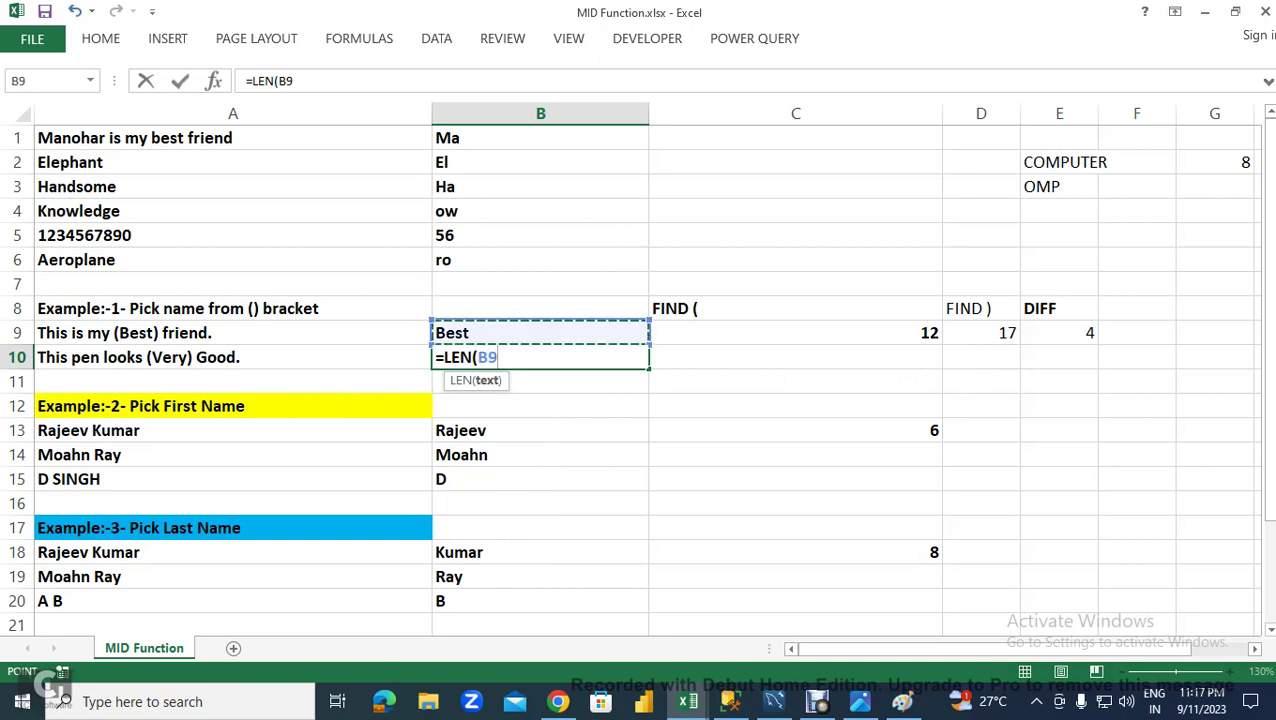
{"action": "key", "text": "Return"}
{"action": "key", "text": "Up"}
{"action": "key", "text": "Delete"}
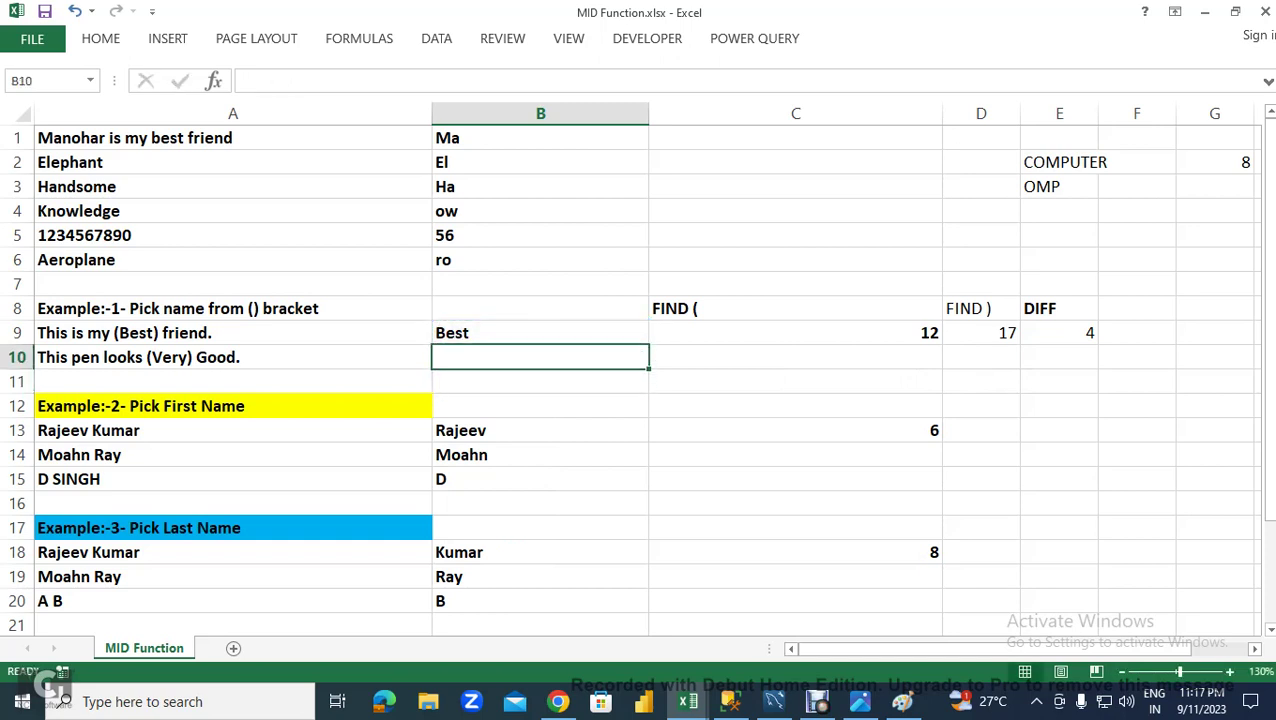
- Replace the E9 reference in B9's MID formula with D9-C9-1
{"action": "left_click", "coordinate": [1059, 333]}
{"action": "key", "text": "F2"}
{"action": "key", "text": "shift+Left"}
{"action": "key", "text": "shift+Left"}
{"action": "key", "text": "shift+Left"}
{"action": "key", "text": "shift+Left"}
{"action": "key", "text": "shift+Left"}
{"action": "key", "text": "shift+Left"}
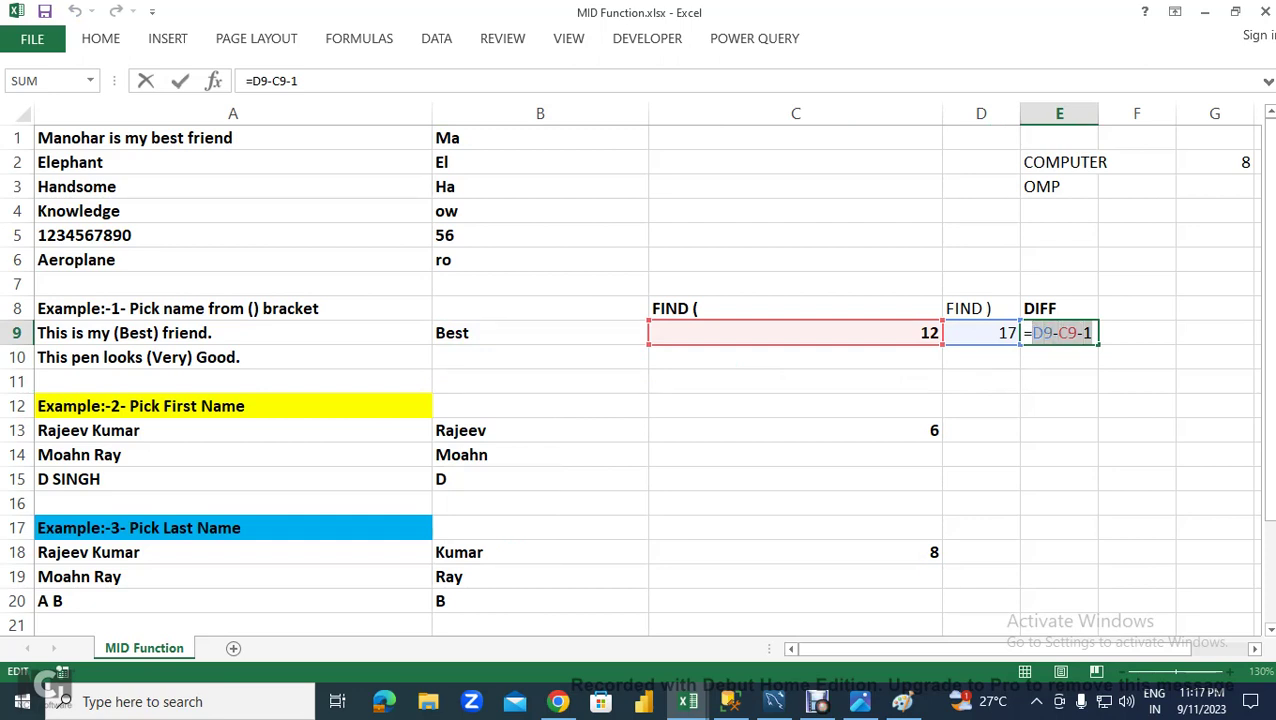
{"action": "key", "text": "Escape"}
{"action": "key", "text": "Left"}
{"action": "key", "text": "Left"}
{"action": "key", "text": "Left"}
{"action": "key", "text": "Left"}
{"action": "key", "text": "Right"}
{"action": "key", "text": "F2"}
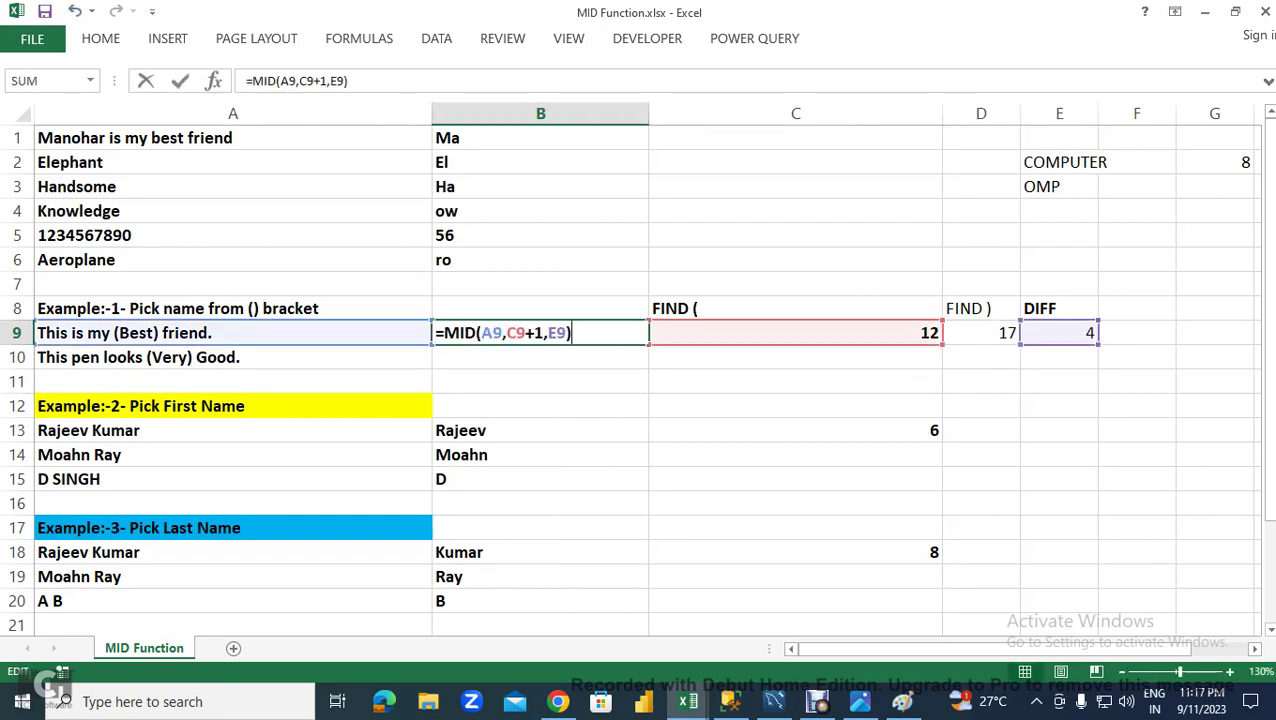
{"action": "key", "text": "Left"}
{"action": "key", "text": "BackSpace"}
{"action": "key", "text": "BackSpace"}
{"action": "type", "text": "E9"}
{"action": "key", "text": "Return"}
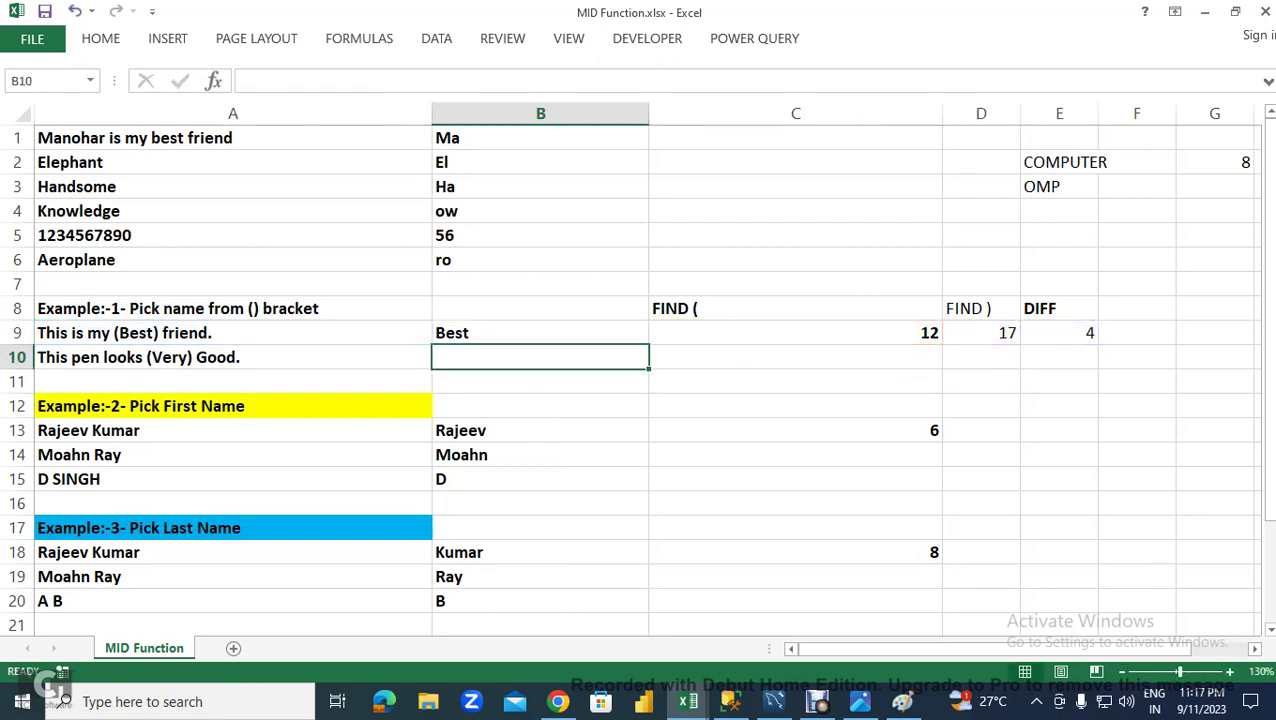
{"action": "key", "text": "Up"}
{"action": "key", "text": "F2"}
{"action": "key", "text": "Escape"}
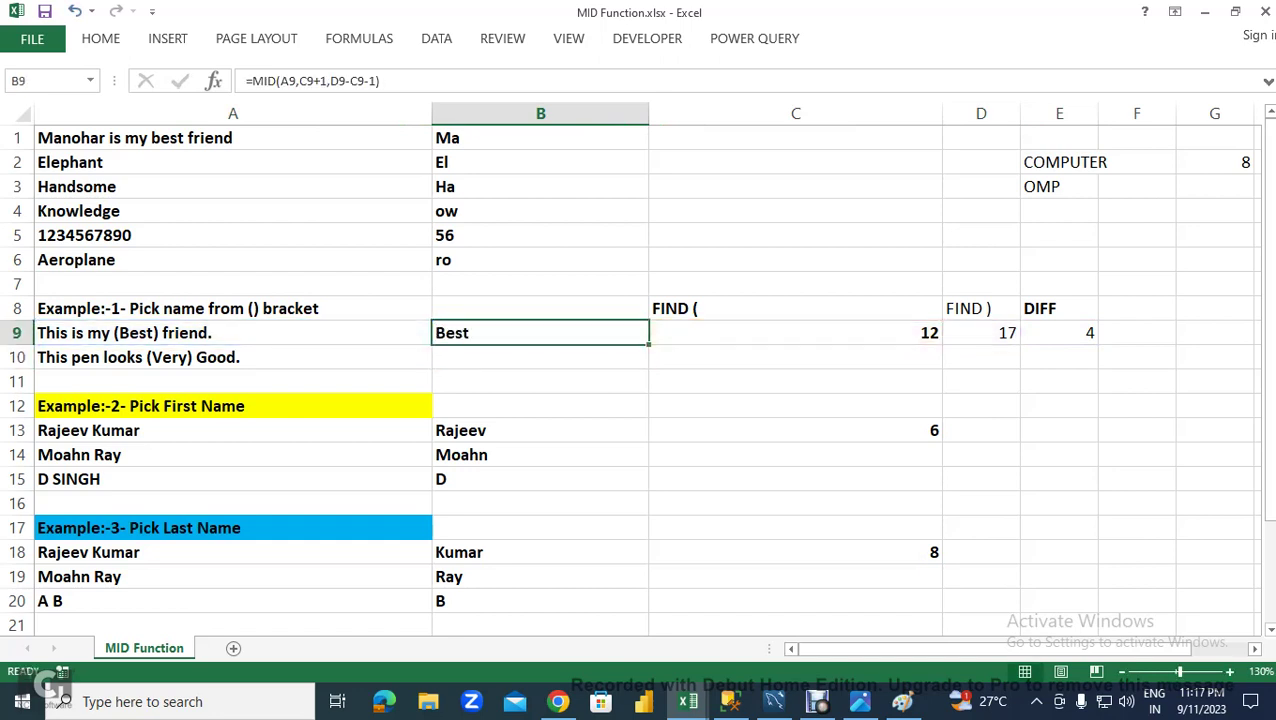
- Replace D9 in B9's formula with FIND(")",A9)
{"action": "key", "text": "Right"}
{"action": "key", "text": "Right"}
{"action": "key", "text": "F2"}
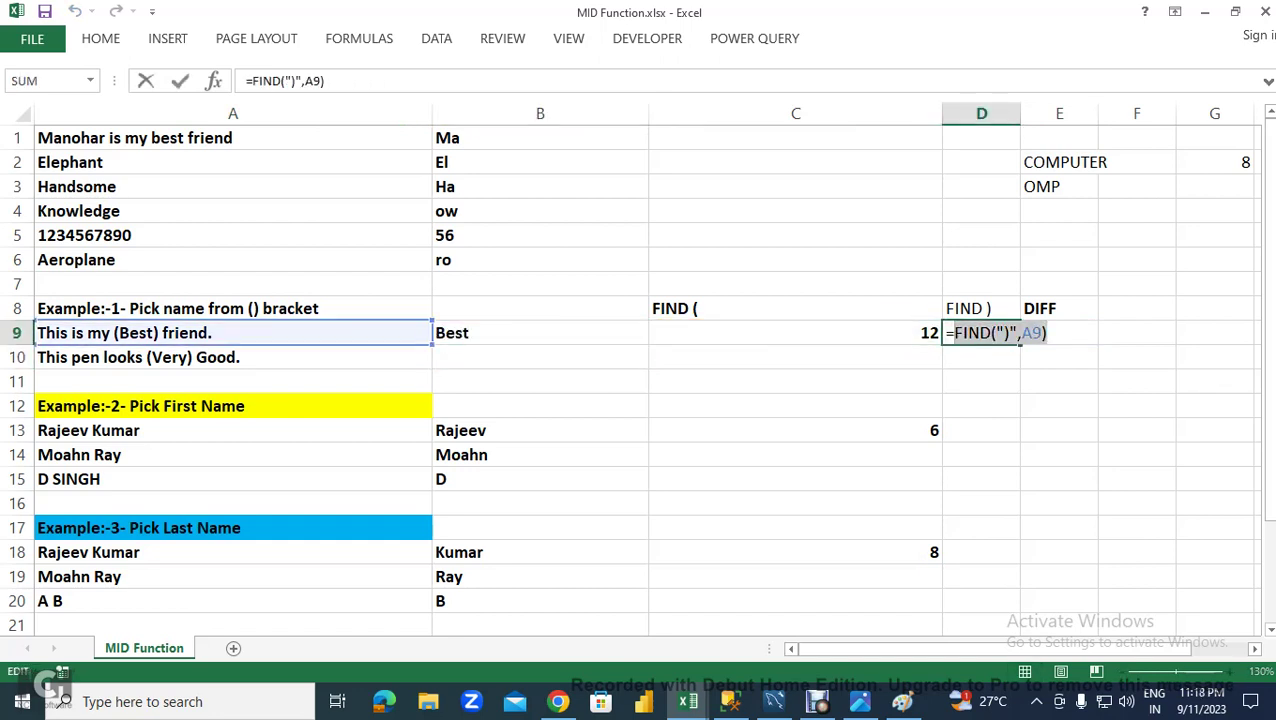
{"action": "key", "text": "Escape"}
{"action": "key", "text": "Left"}
{"action": "key", "text": "Left"}
{"action": "key", "text": "Left"}
{"action": "key", "text": "Right"}
{"action": "key", "text": "F2"}
{"action": "key", "text": "Left"}
{"action": "key", "text": "Left"}
{"action": "key", "text": "Left"}
{"action": "key", "text": "Left"}
{"action": "key", "text": "Left"}
{"action": "key", "text": "Left"}
{"action": "key", "text": "BackSpace"}
{"action": "key", "text": "Delete"}
{"action": "type", "text": "FIND(\")\",A9)"}
{"action": "key", "text": "Return"}
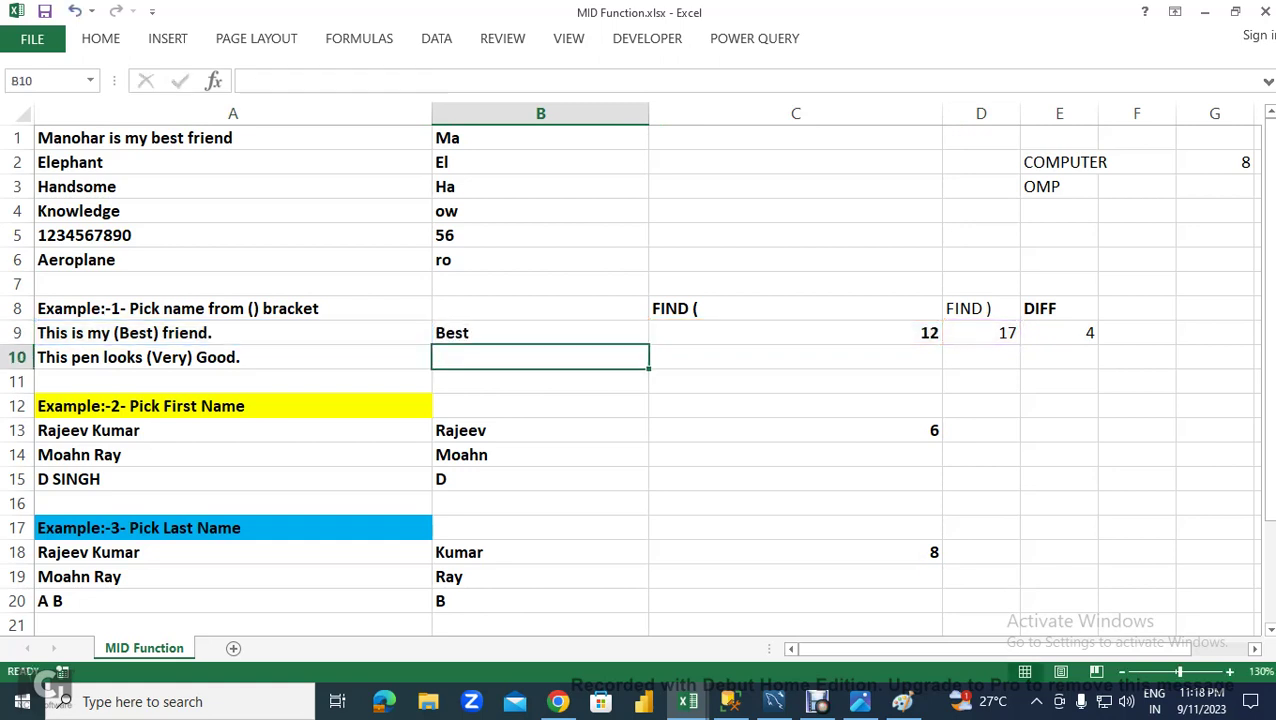
{"action": "key", "text": "Up"}
{"action": "key", "text": "F2"}
{"action": "key", "text": "Escape"}
- Replace both C9 references in B9's formula with C9's FIND("(",A9) expression
{"action": "key", "text": "Right"}
{"action": "key", "text": "F2"}
{"action": "key", "text": "shift+Home"}
{"action": "key", "text": "ctrl+c"}
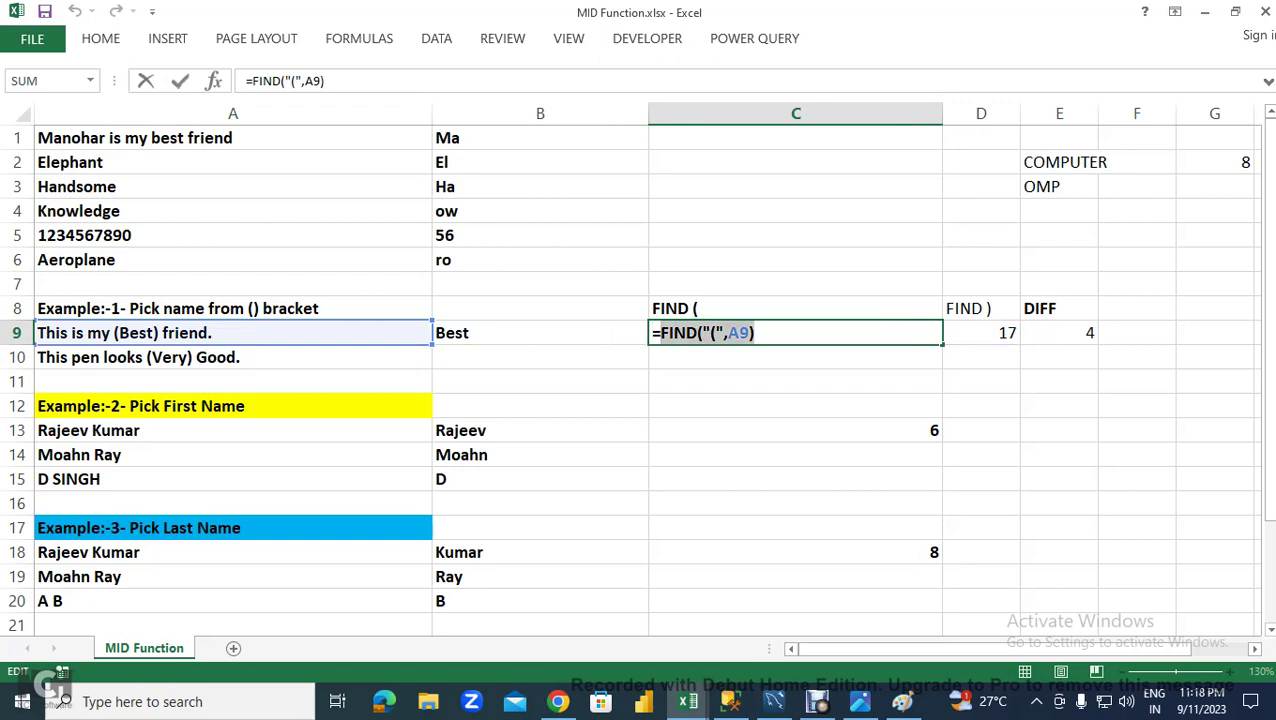
{"action": "key", "text": "Escape"}
{"action": "key", "text": "Left"}
{"action": "key", "text": "Left"}
{"action": "key", "text": "Right"}
{"action": "key", "text": "F2"}
{"action": "key", "text": "Left"}
{"action": "key", "text": "Left"}
{"action": "key", "text": "Left"}
{"action": "key", "text": "BackSpace"}
{"action": "key", "text": "Delete"}
{"action": "key", "text": "ctrl+v"}
{"action": "key", "text": "Return"}
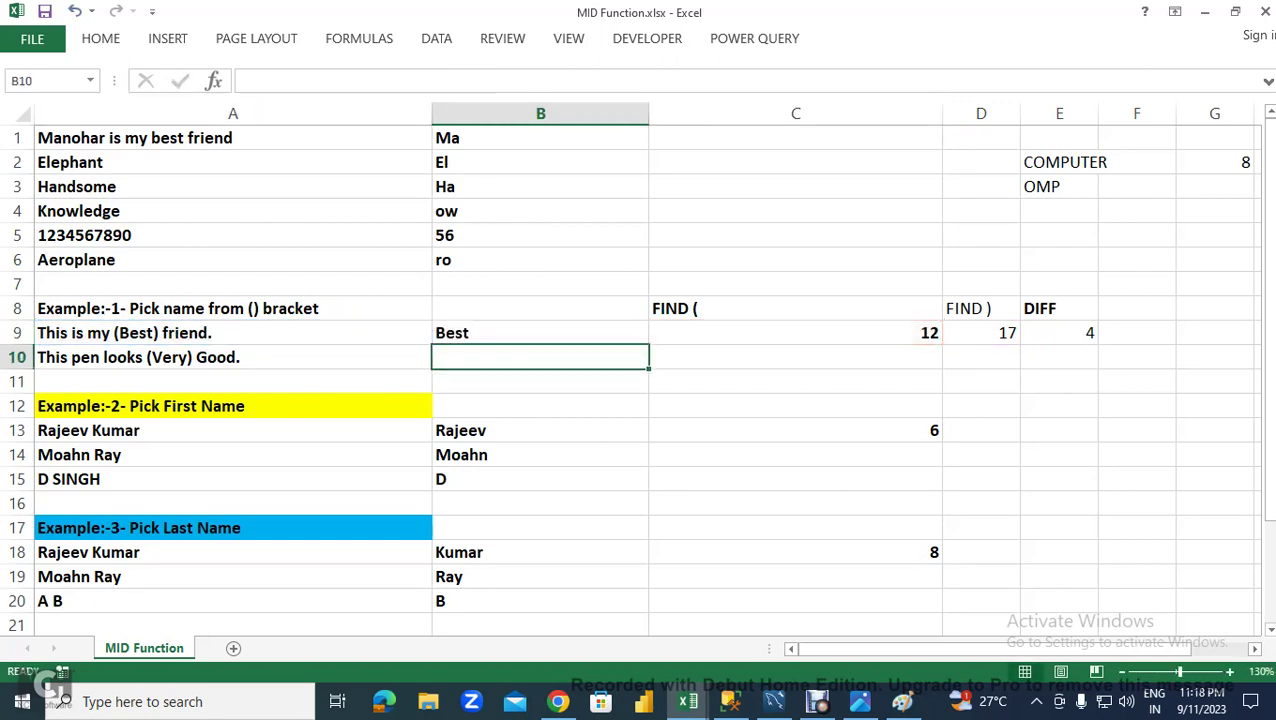
{"action": "key", "text": "Up"}
{"action": "key", "text": "F2"}
{"action": "key", "text": "Left"}
{"action": "key", "text": "Left"}
{"action": "key", "text": "Left"}
{"action": "key", "text": "Left"}
{"action": "key", "text": "Left"}
{"action": "key", "text": "Left"}
{"action": "key", "text": "Left"}
{"action": "key", "text": "Left"}
{"action": "key", "text": "Left"}
{"action": "key", "text": "Left"}
{"action": "key", "text": "Left"}
{"action": "key", "text": "Left"}
{"action": "key", "text": "Left"}
{"action": "key", "text": "Left"}
{"action": "key", "text": "Delete"}
{"action": "key", "text": "Delete"}
{"action": "key", "text": "ctrl+v"}
{"action": "key", "text": "Return"}
- Clear the helper values in C9:E9
{"action": "left_click", "coordinate": [795, 333]}
{"action": "left_click", "coordinate": [1059, 333], "text": "shift"}
{"action": "key", "text": "Delete"}
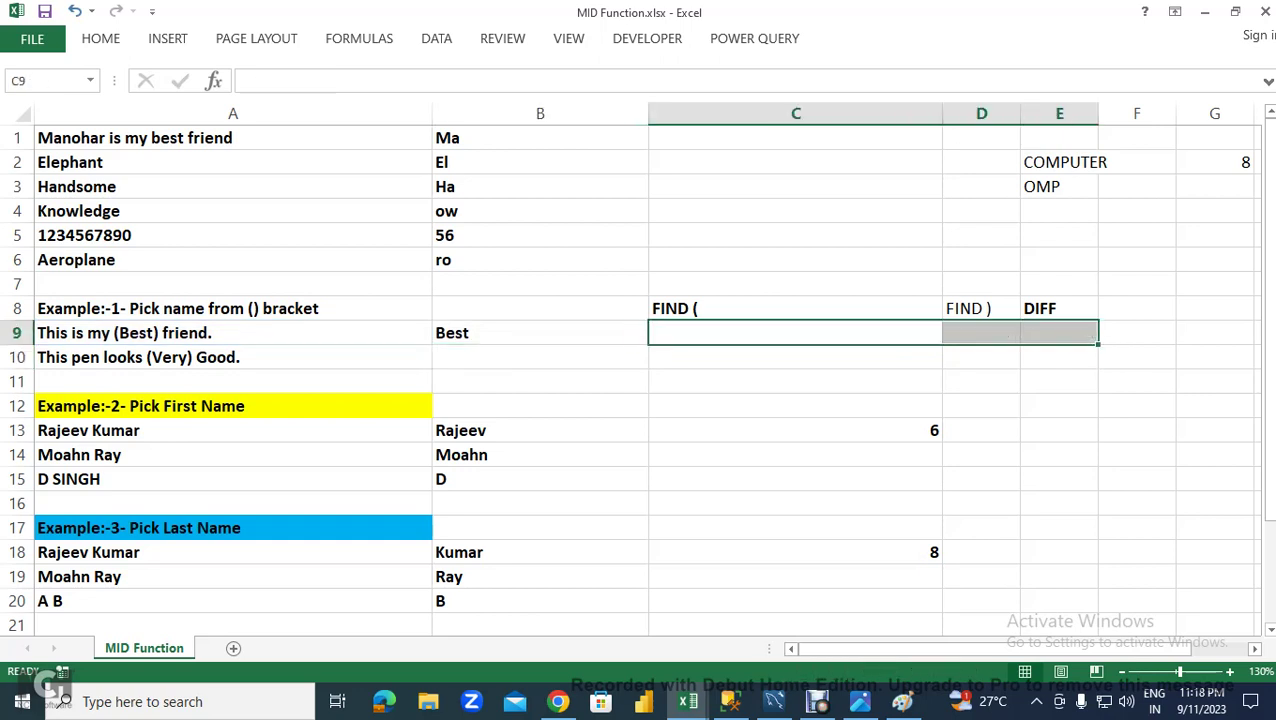
- Copy B9's formula into B10 so it returns Very
{"action": "left_click", "coordinate": [540, 333]}
{"action": "key", "text": "ctrl+c"}
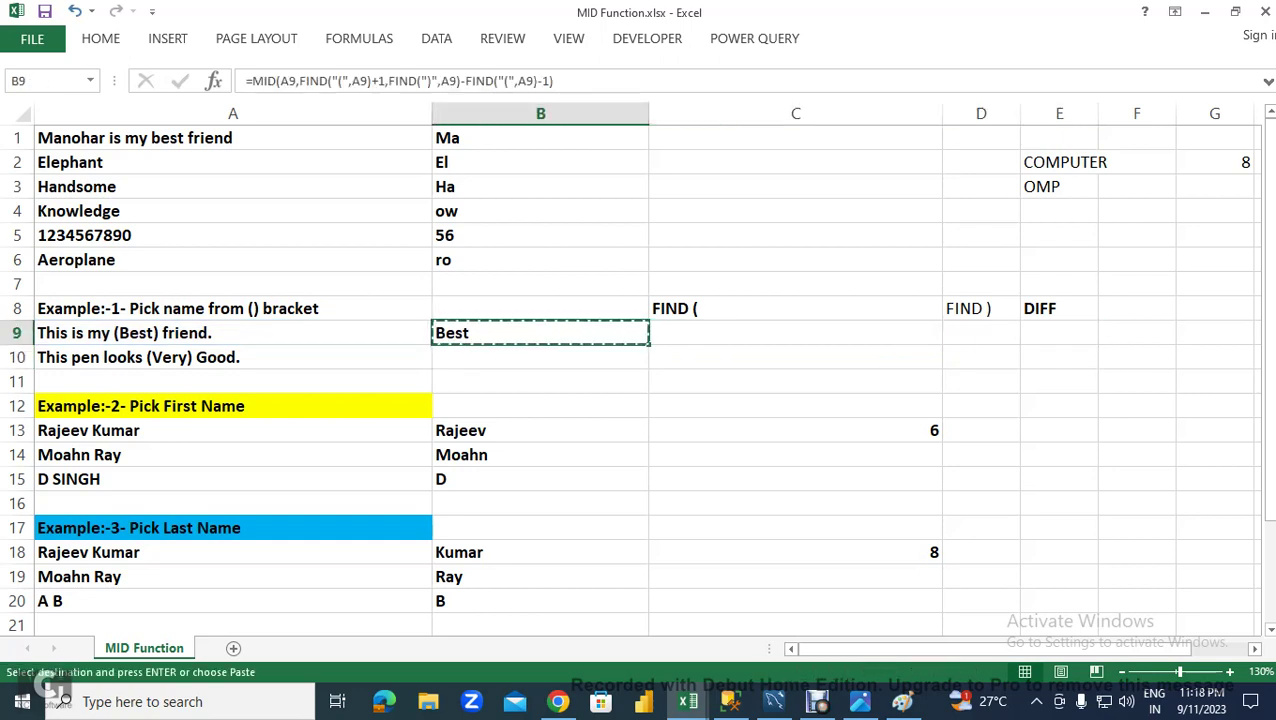
{"action": "left_click", "coordinate": [540, 357]}
{"action": "key", "text": "ctrl+v"}
- Insert two blank rows at row 11, above the Example 2 heading
{"action": "key", "text": "Left"}
{"action": "key", "text": "Down"}
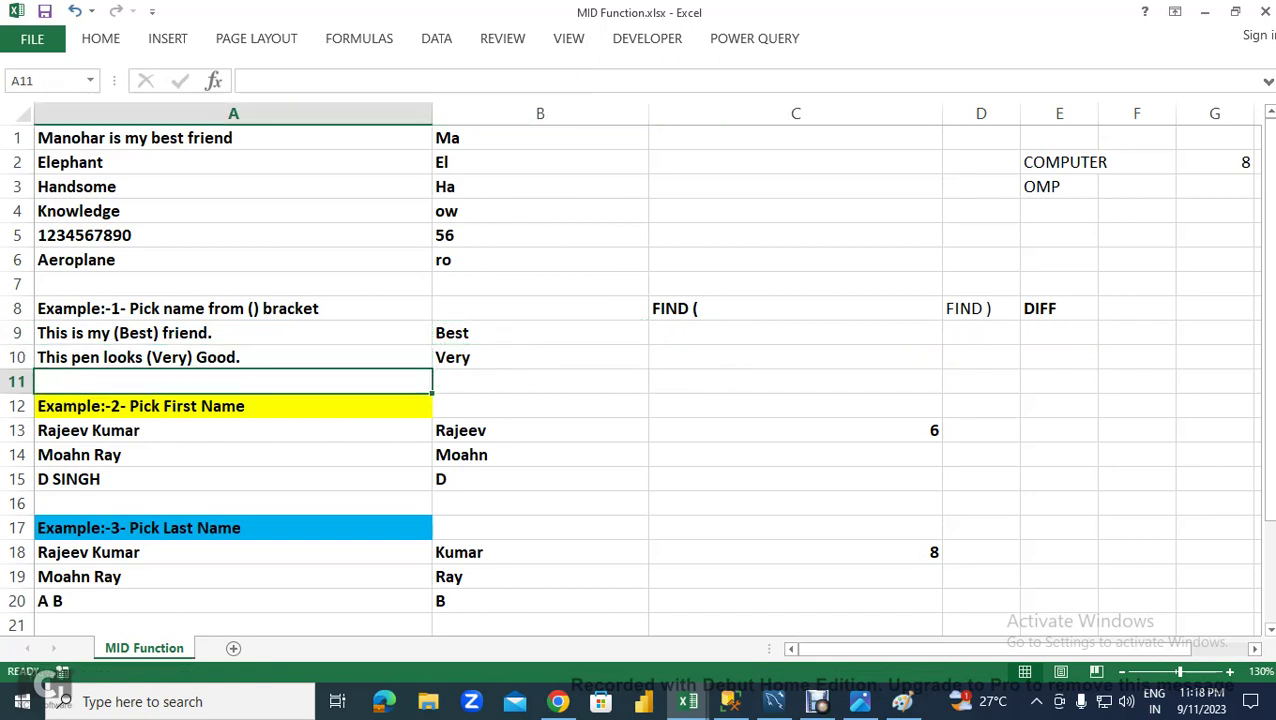
{"action": "key", "text": "shift+space"}
{"action": "key", "text": "ctrl+shift+plus"}
{"action": "key", "text": "ctrl+shift+plus"}
{"action": "left_click", "coordinate": [233, 381]}
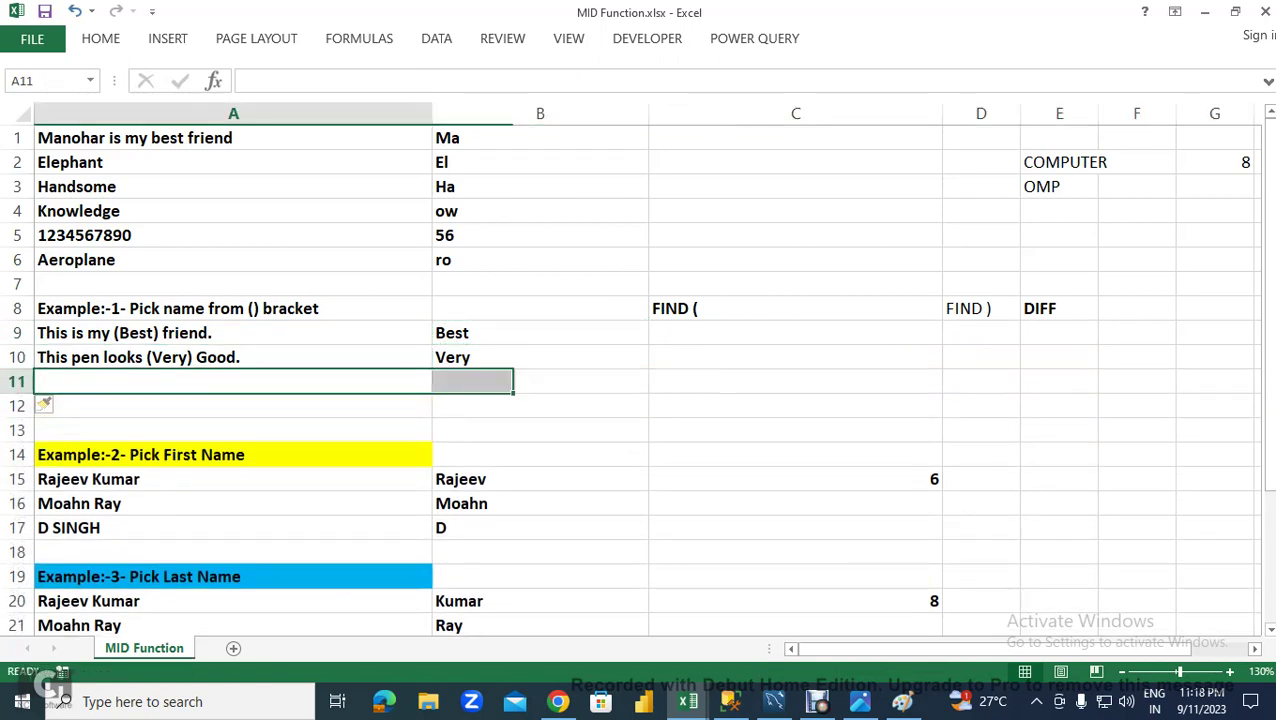
- Enter the text 'A B C D (G) H I' in A11
{"action": "type", "text": "a"}
{"action": "key", "text": "BackSpace"}
{"action": "type", "text": "A B C D "}
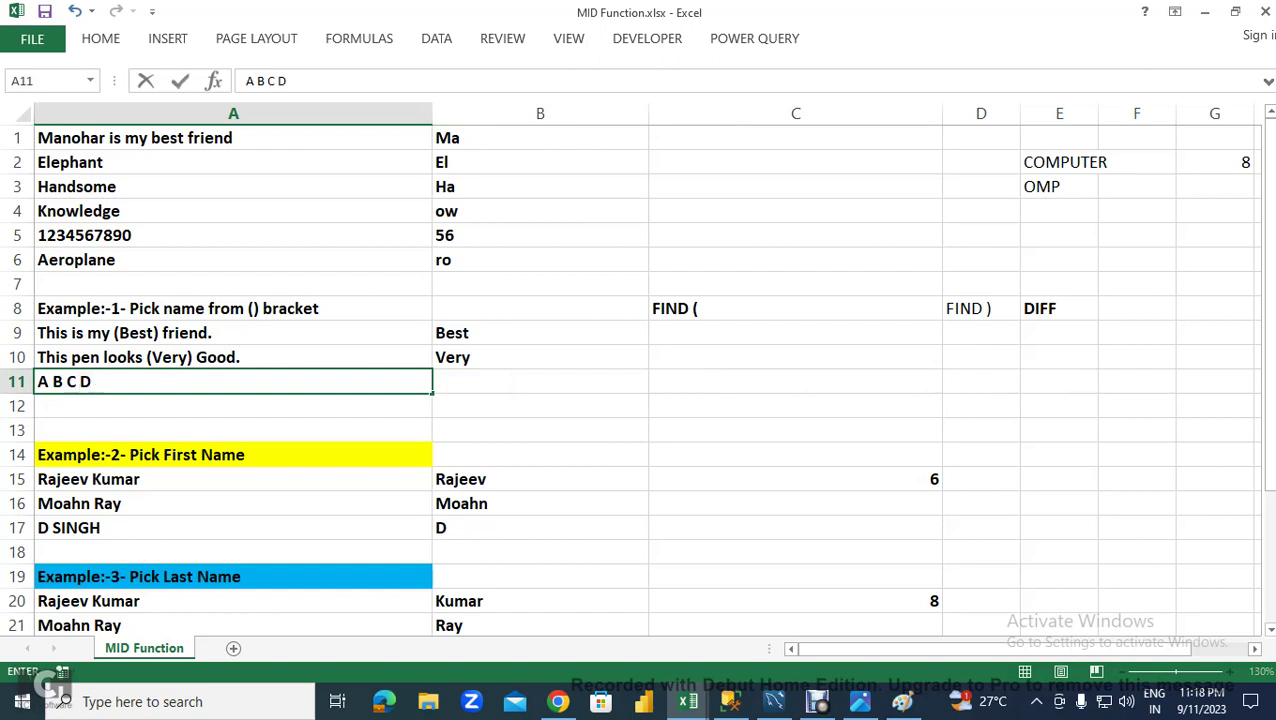
{"action": "type", "text": "("}
{"action": "type", "text": "E)"}
{"action": "key", "text": "BackSpace"}
{"action": "type", "text": "(E)"}
{"action": "key", "text": "BackSpace"}
{"action": "key", "text": "BackSpace"}
{"action": "type", "text": "(G"}
{"action": "type", "text": ") H I"}
{"action": "key", "text": "Tab"}
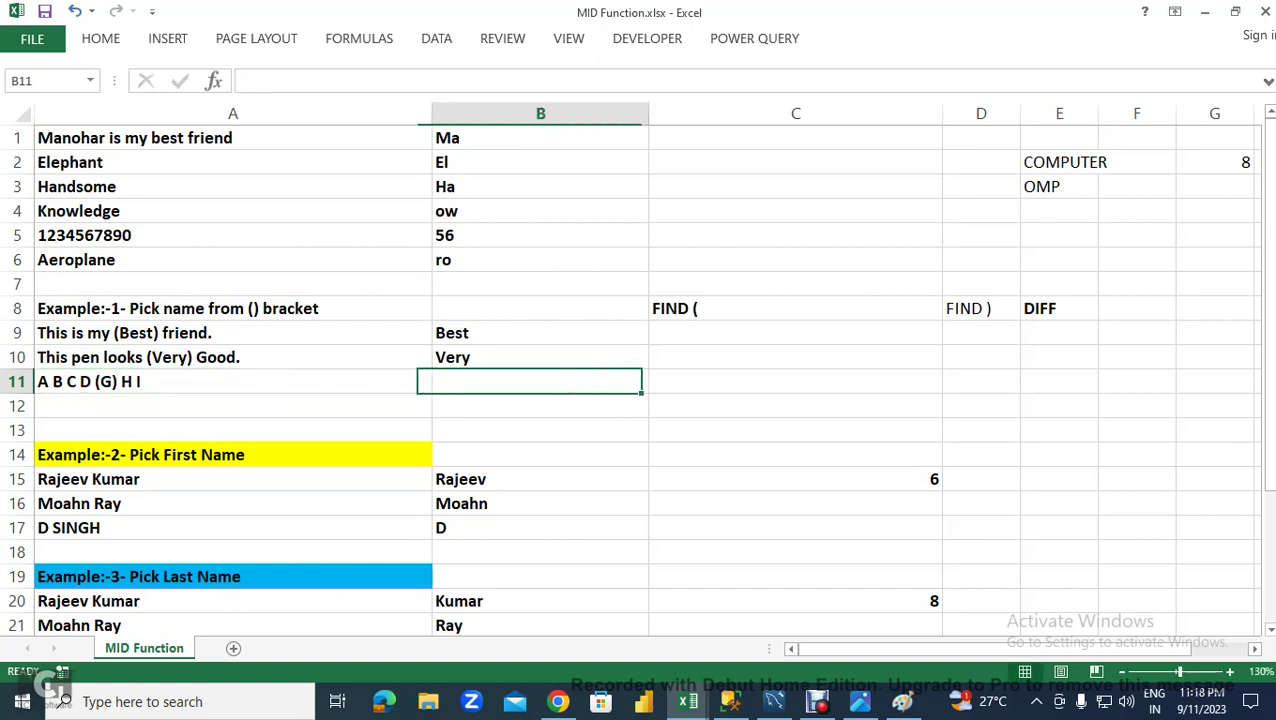
- Copy B10's bracket-extraction formula into B11 so it returns G
{"action": "left_click", "coordinate": [540, 357]}
{"action": "key", "text": "ctrl+c"}
{"action": "left_click", "coordinate": [540, 381]}
{"action": "key", "text": "ctrl+v"}
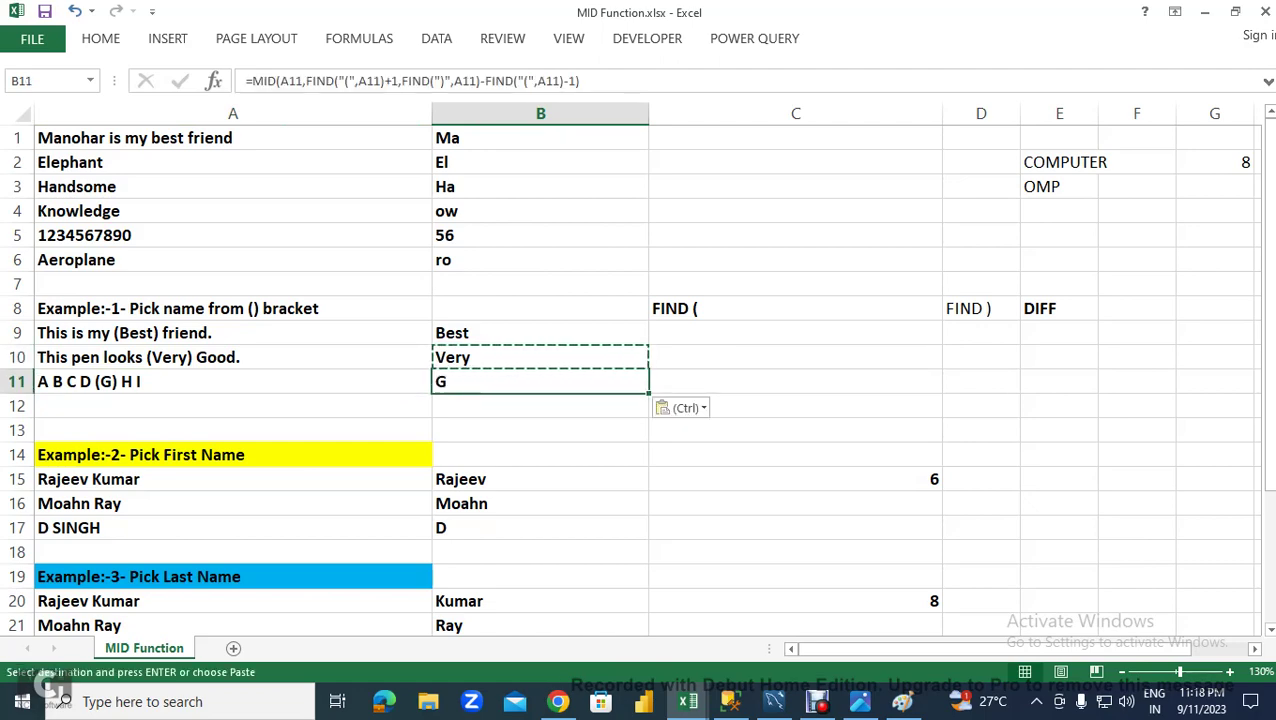
{"action": "key", "text": "Escape"}
{"action": "key", "text": "Page_Down"}
{"action": "key", "text": "Page_Up"}
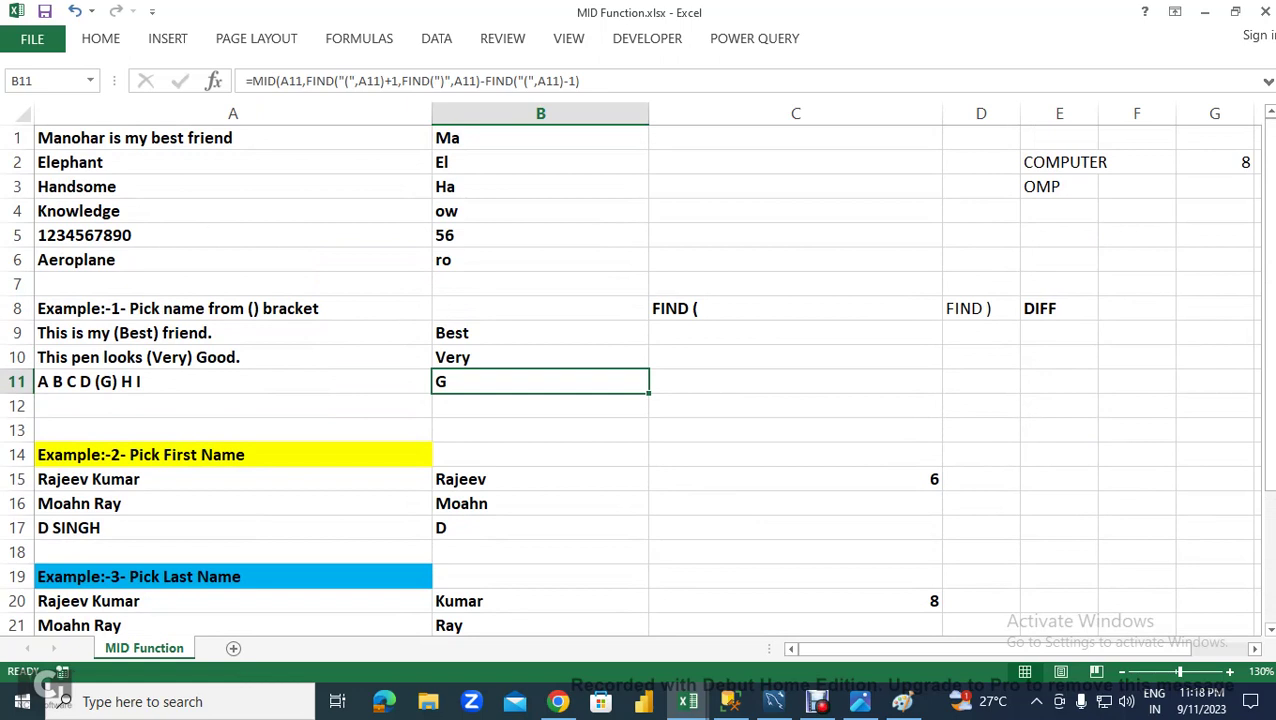
{"action": "left_click", "coordinate": [120, 162]}
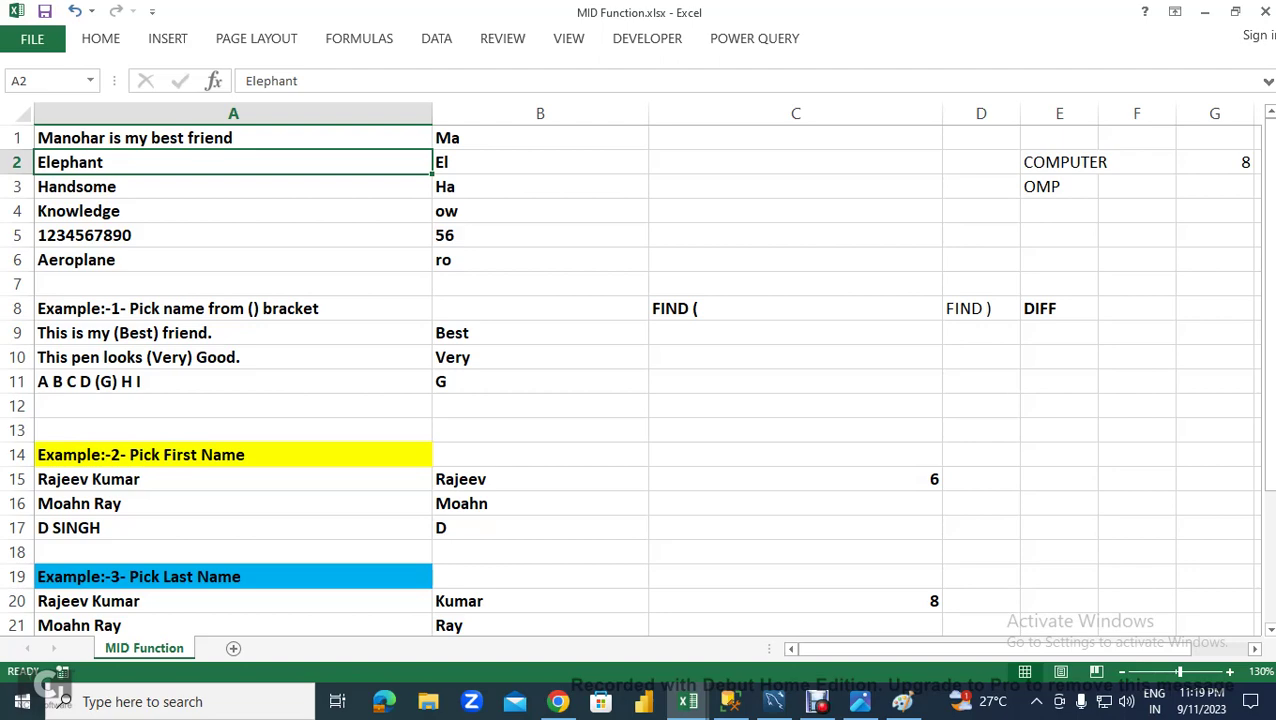
{"action": "scroll", "coordinate": [636, 377], "scroll_direction": "down", "scroll_amount": 3}
{"action": "scroll", "coordinate": [636, 377], "scroll_direction": "down", "scroll_amount": 2}
{"action": "scroll", "coordinate": [636, 377], "scroll_direction": "up", "scroll_amount": 5}
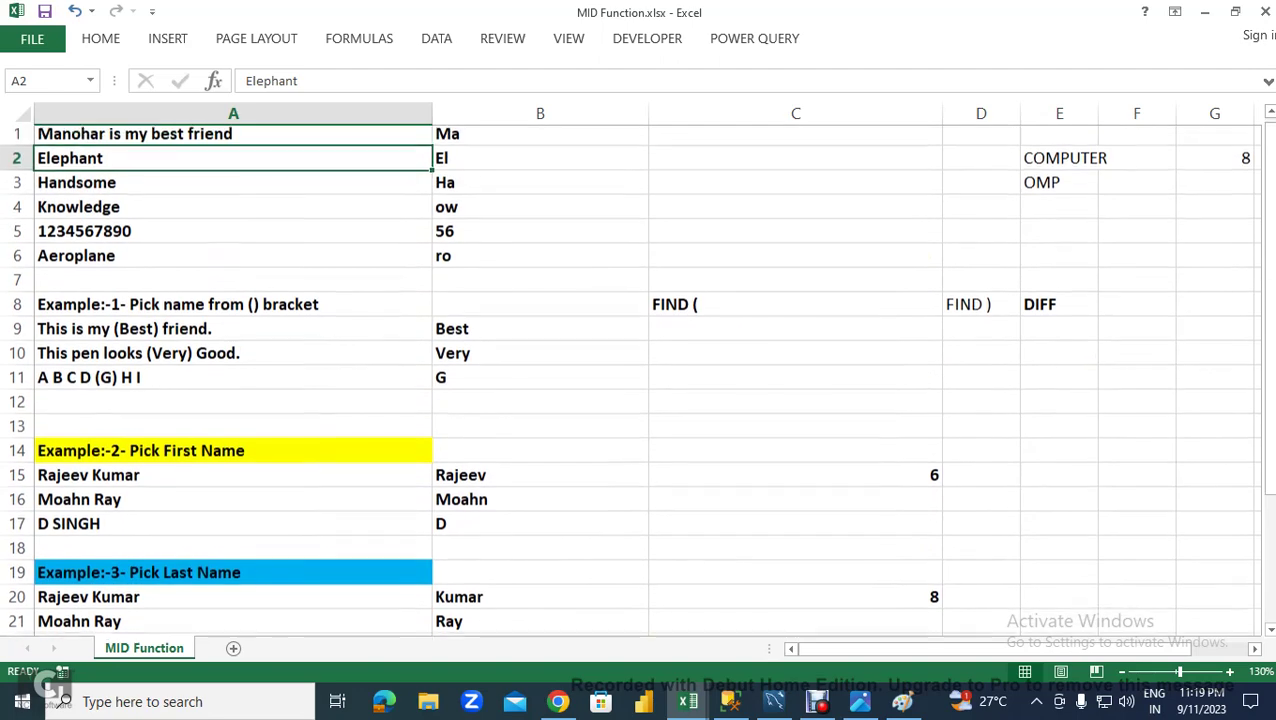
{"action": "left_click", "coordinate": [540, 158]}
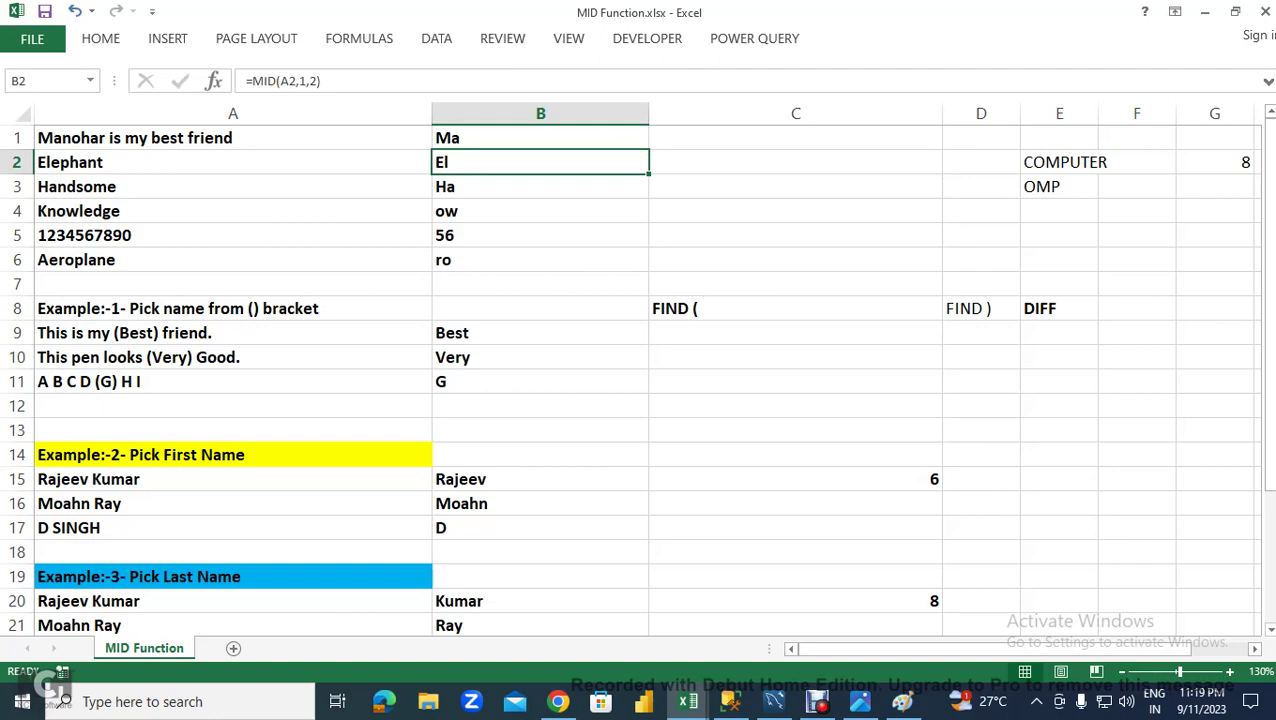
{"action": "key", "text": "alt+Tab"}
{"action": "key", "text": "Tab"}
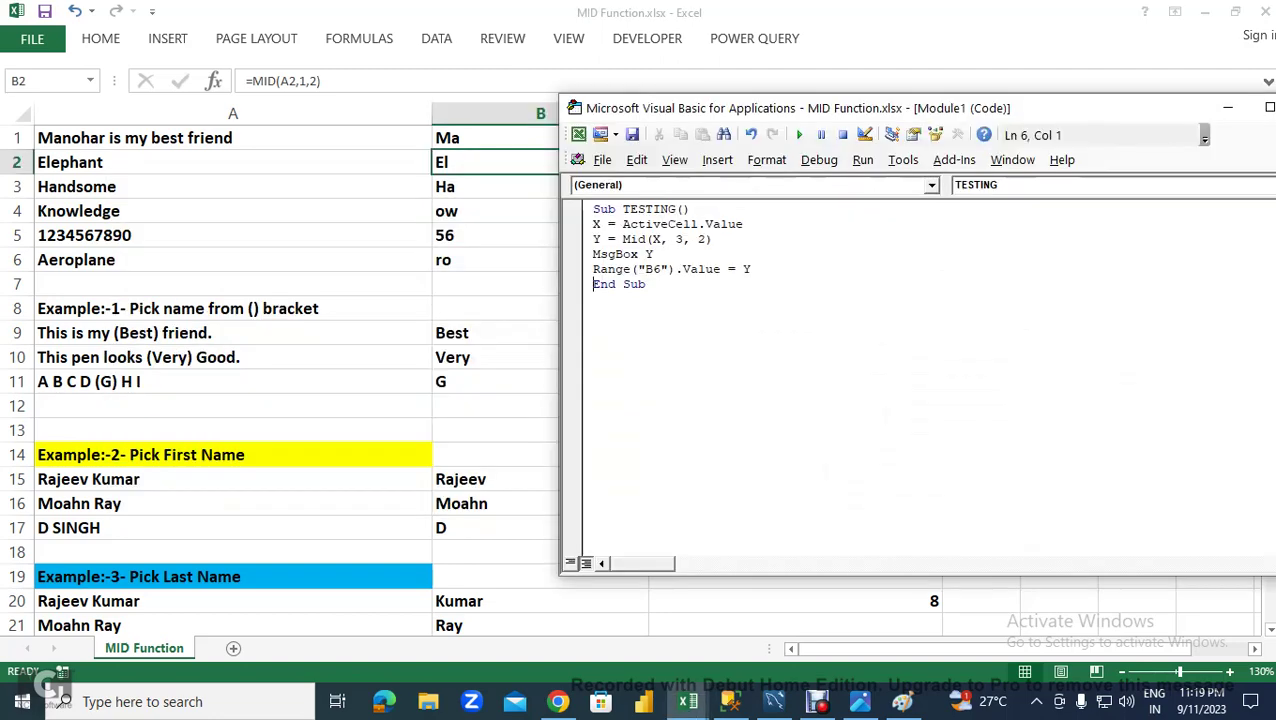
{"action": "key", "text": "alt+Tab"}
{"action": "key", "text": "Tab"}
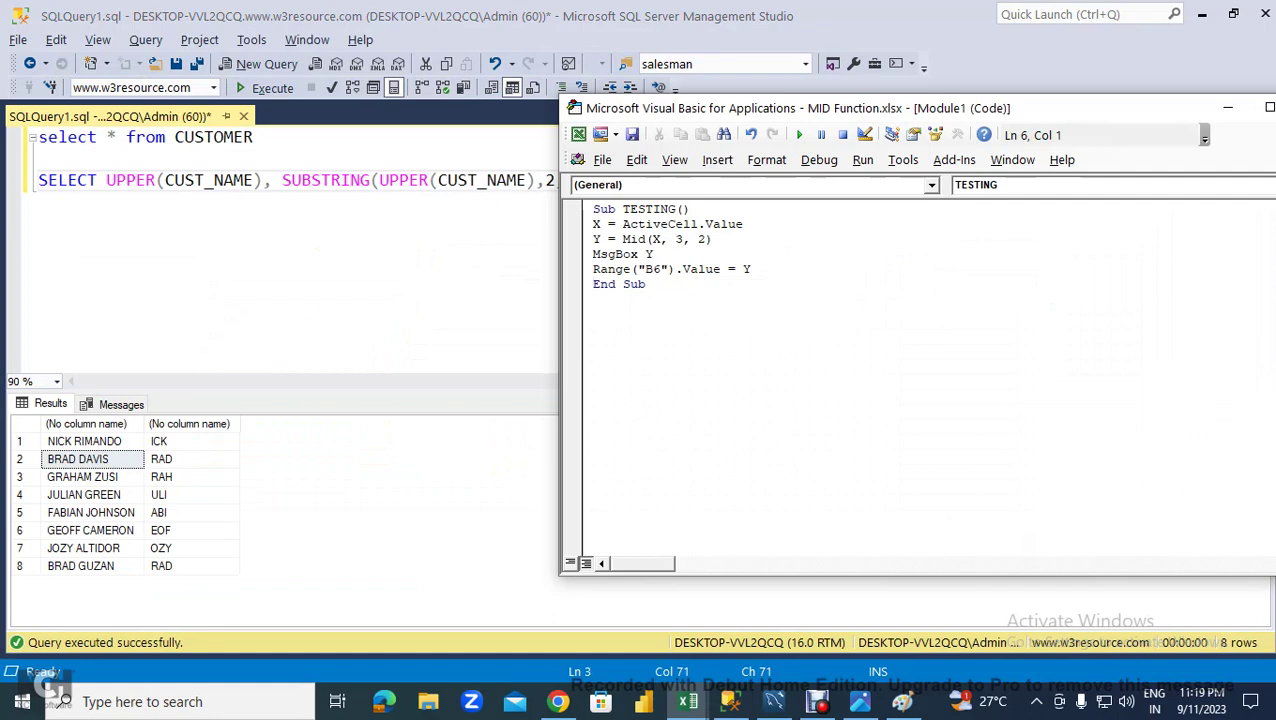
{"action": "left_click", "coordinate": [233, 180]}
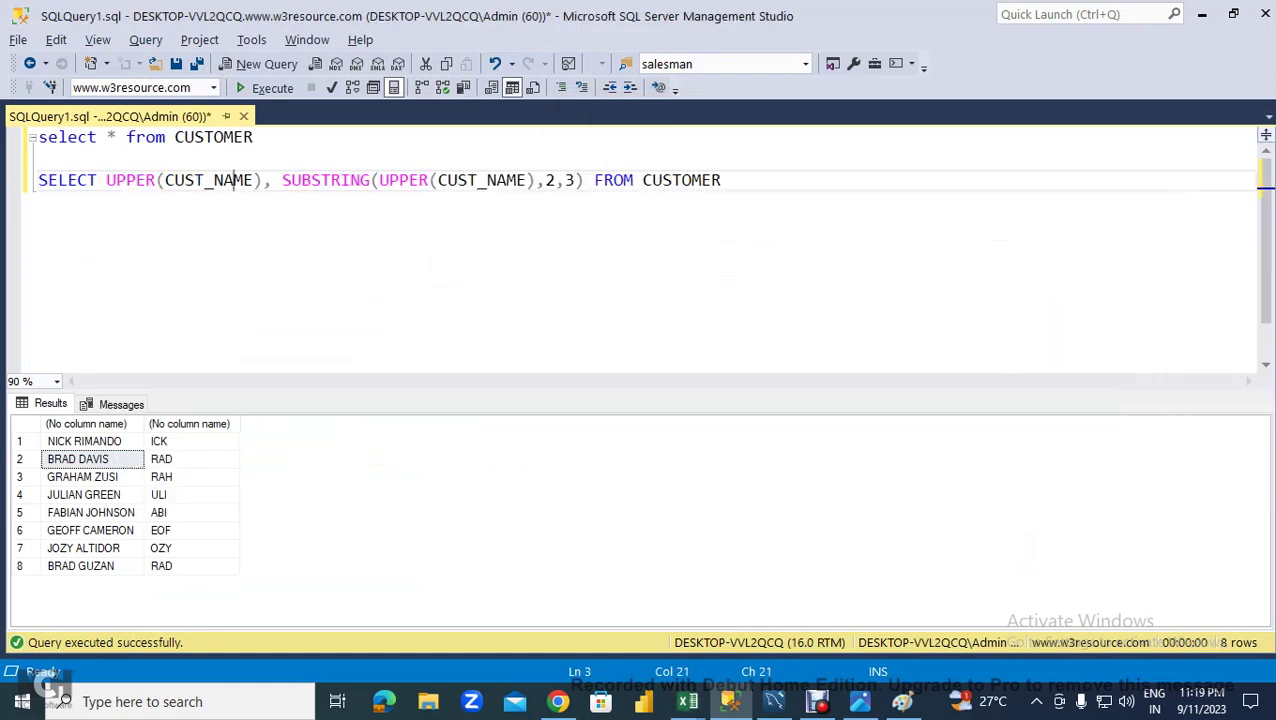
{"action": "key", "text": "alt+Tab"}
{"action": "key", "text": "Tab"}
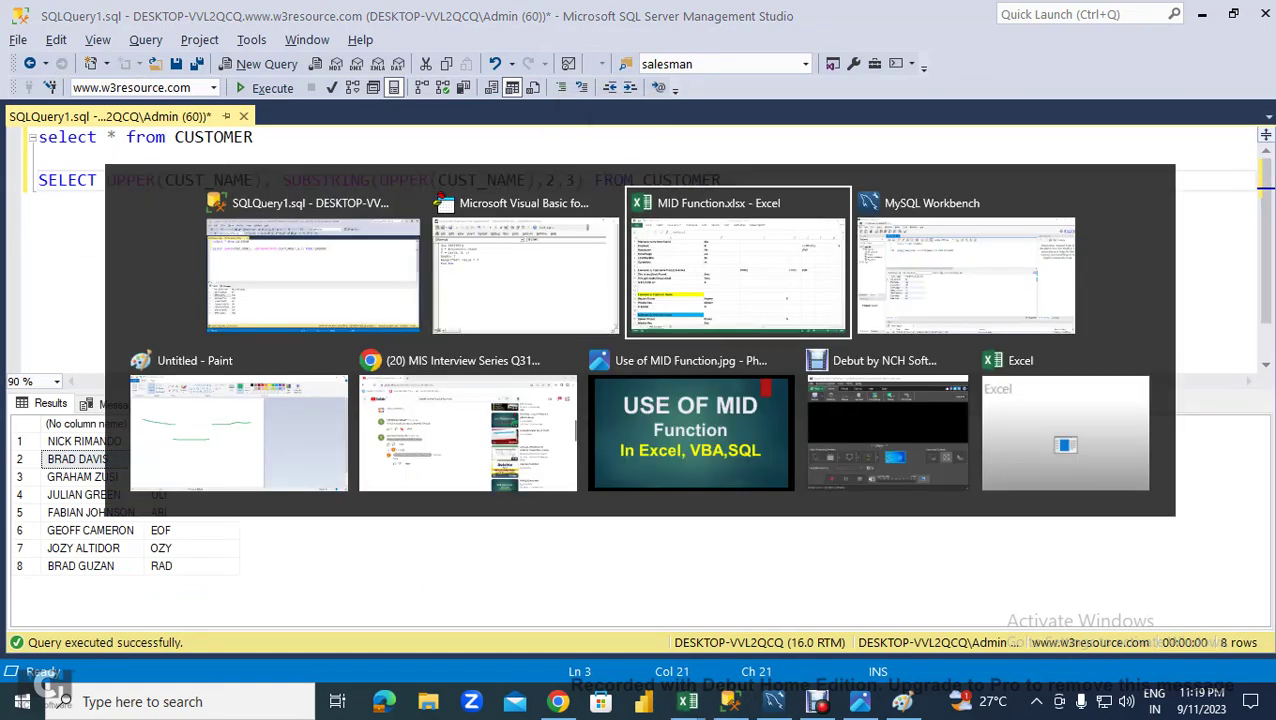
{"action": "key", "text": "alt+Tab"}
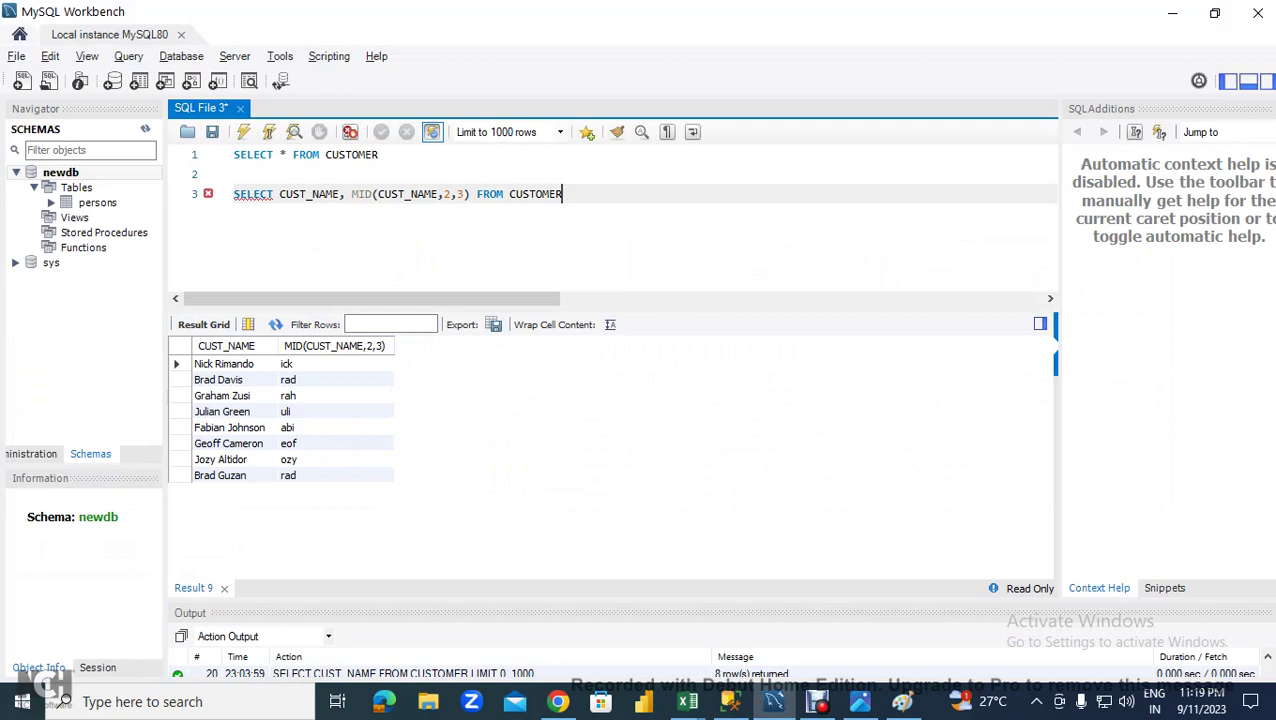
{"action": "key", "text": "alt+Tab"}
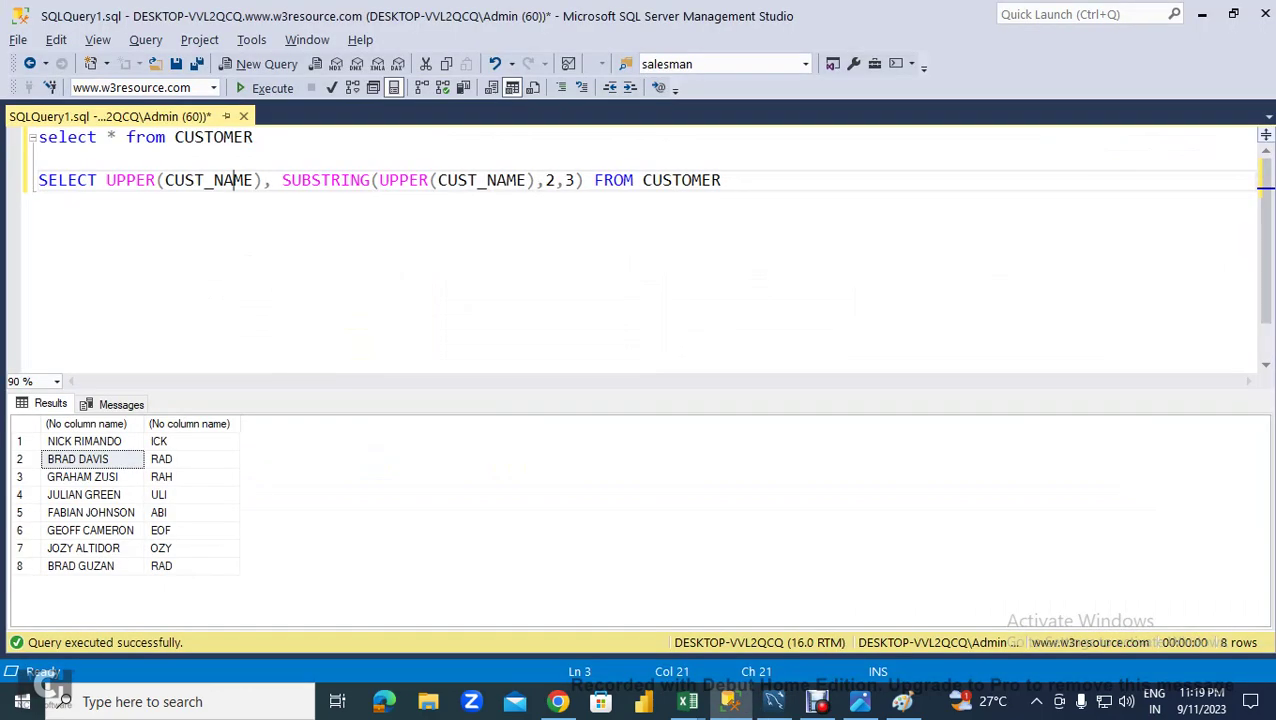
{"action": "key", "text": "alt+Tab"}
{"action": "key", "text": "alt+Tab"}
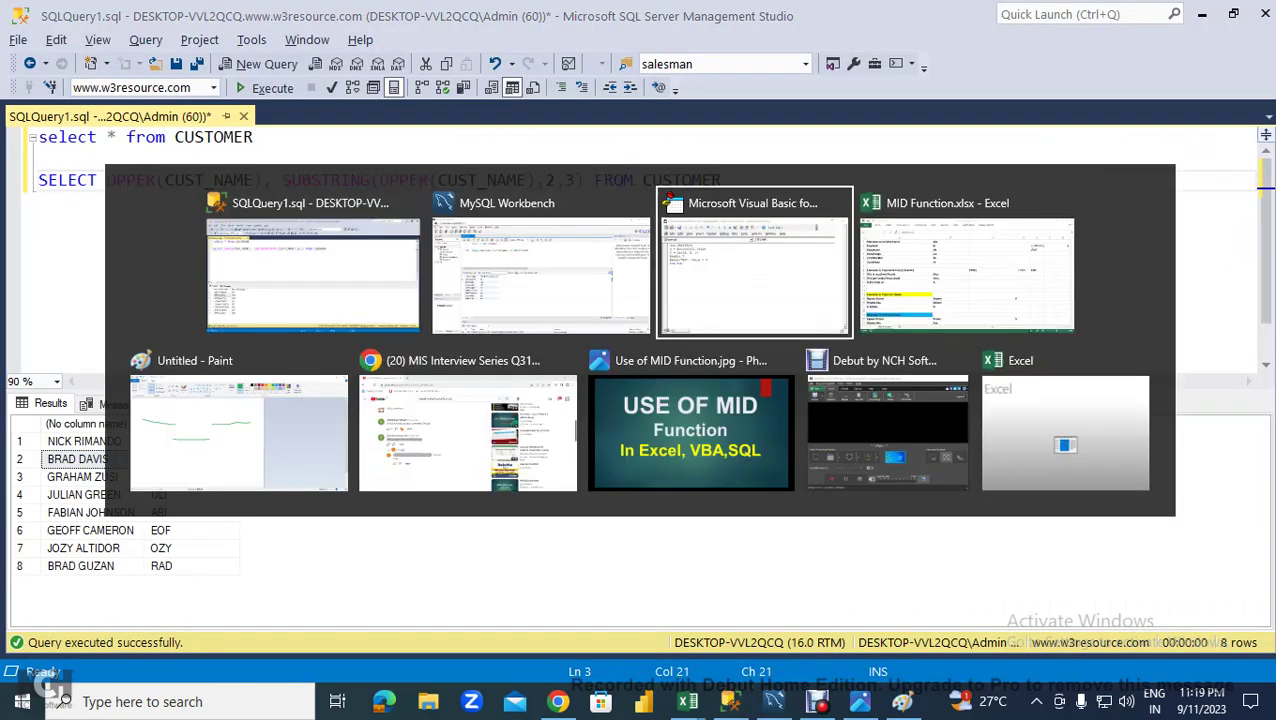
{"action": "key", "text": "alt+Tab"}
{"action": "key", "text": "alt+Tab"}
{"action": "key", "text": "alt+Tab"}
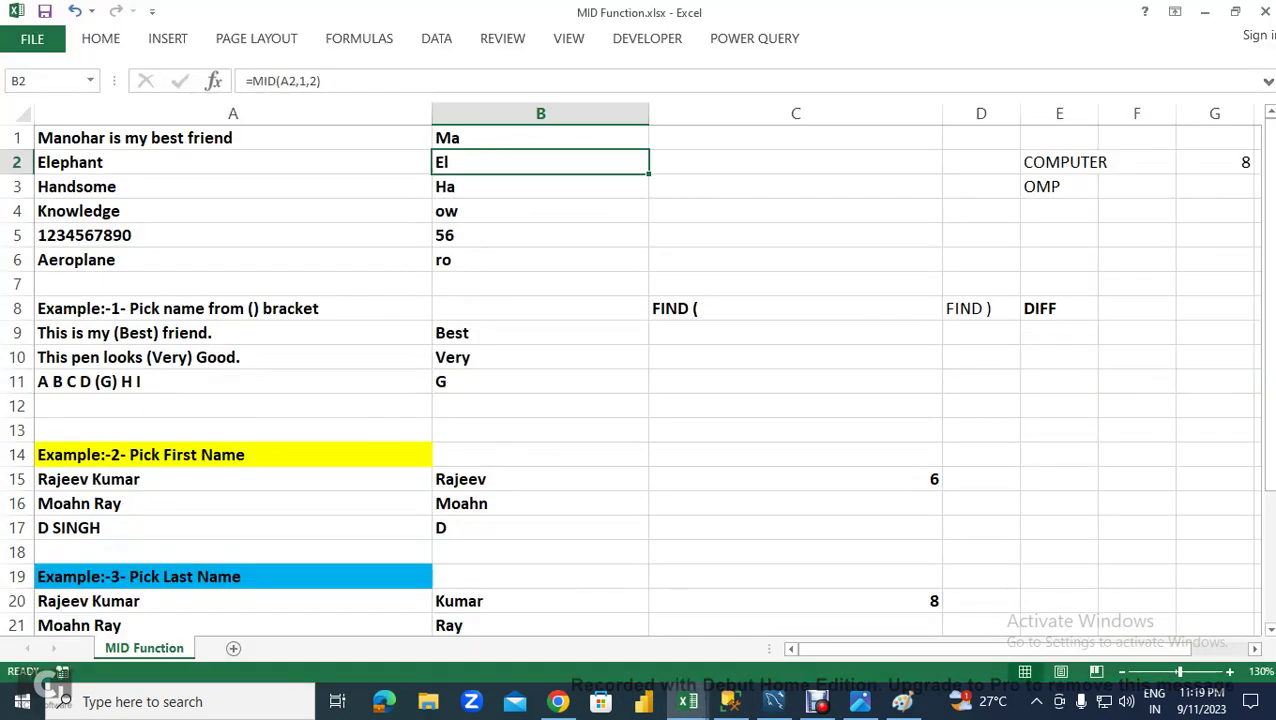
{"action": "key", "text": "Left"}
{"action": "key", "text": "ctrl+s"}
{"action": "key", "text": "Return"}
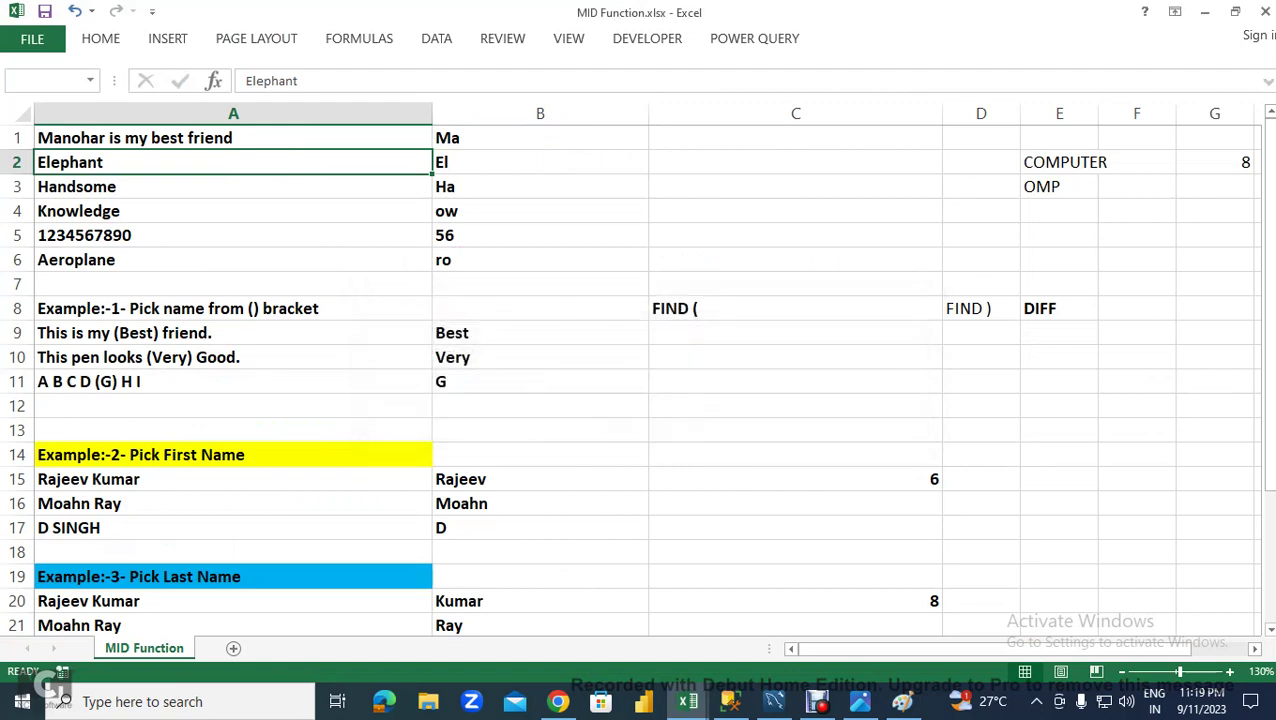
{"action": "key", "text": "Escape"}
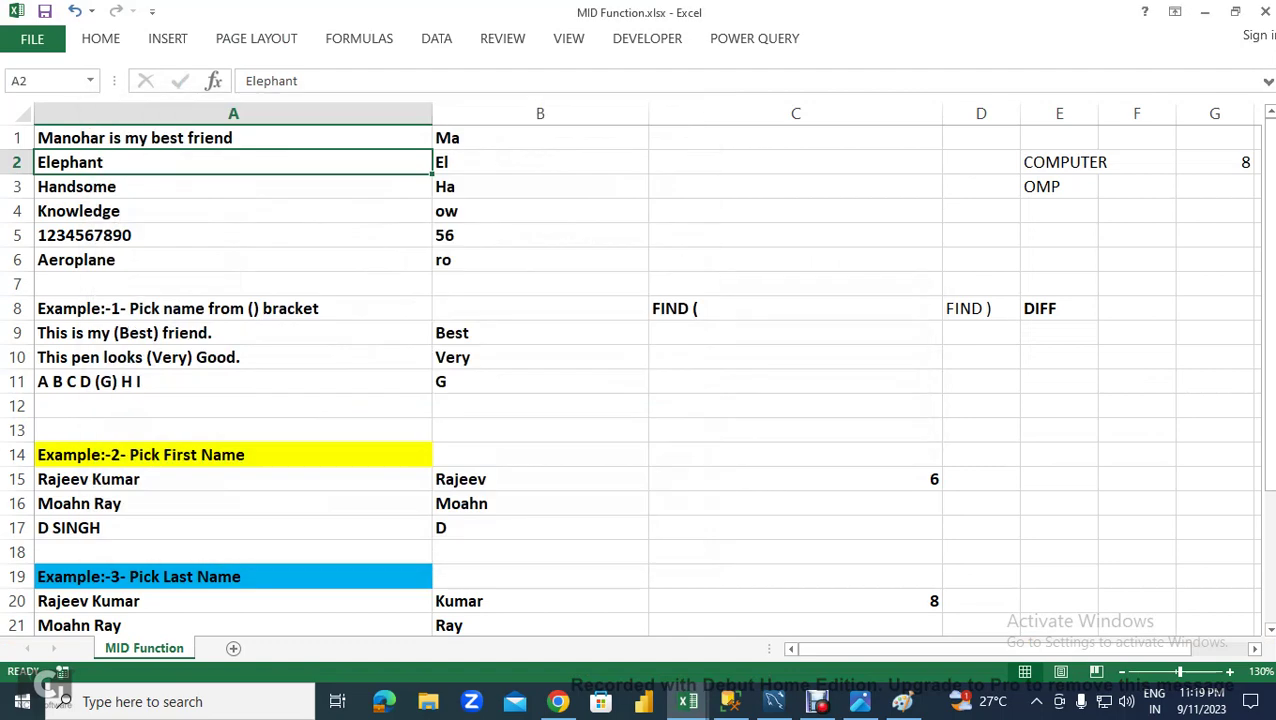